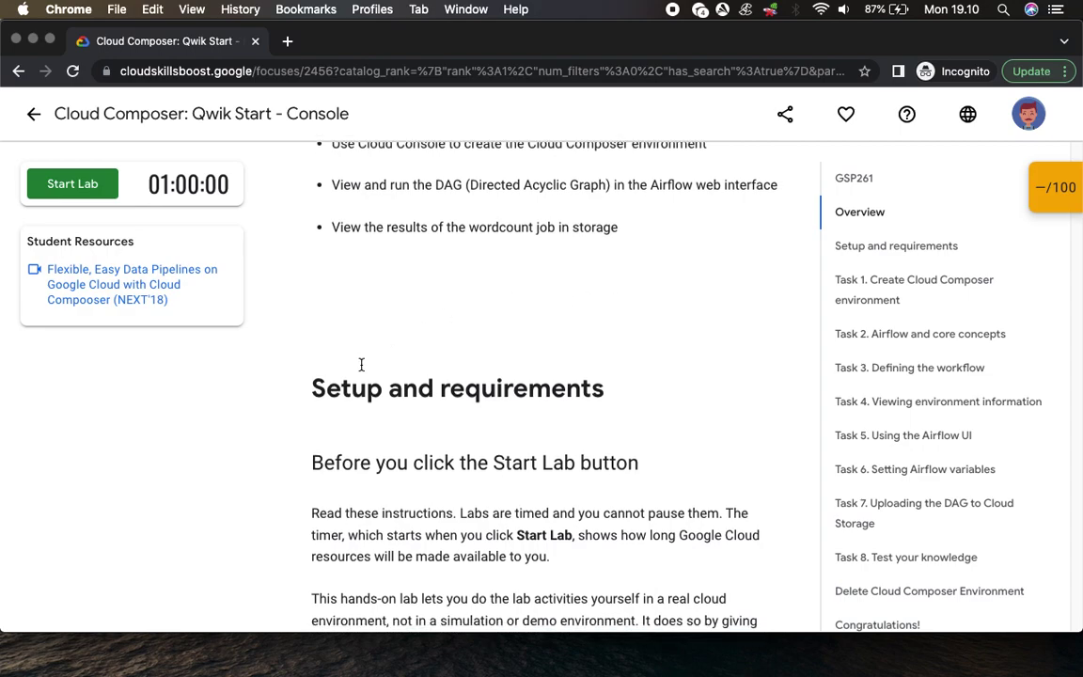
Step: Review the lab's checkpoints and read the setup instructions up to the Activate Cloud Shell section
{"action": "left_click", "coordinate": [1063, 204]}
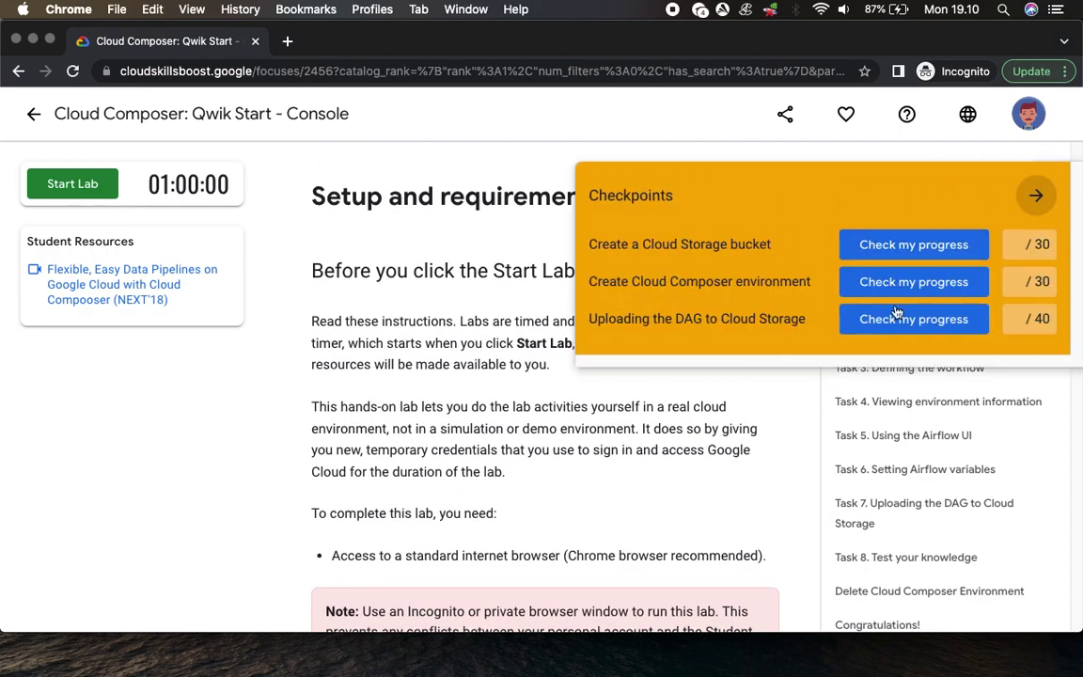
{"action": "left_click", "coordinate": [924, 143]}
{"action": "scroll", "coordinate": [467, 211], "scroll_direction": "down", "scroll_amount": 2}
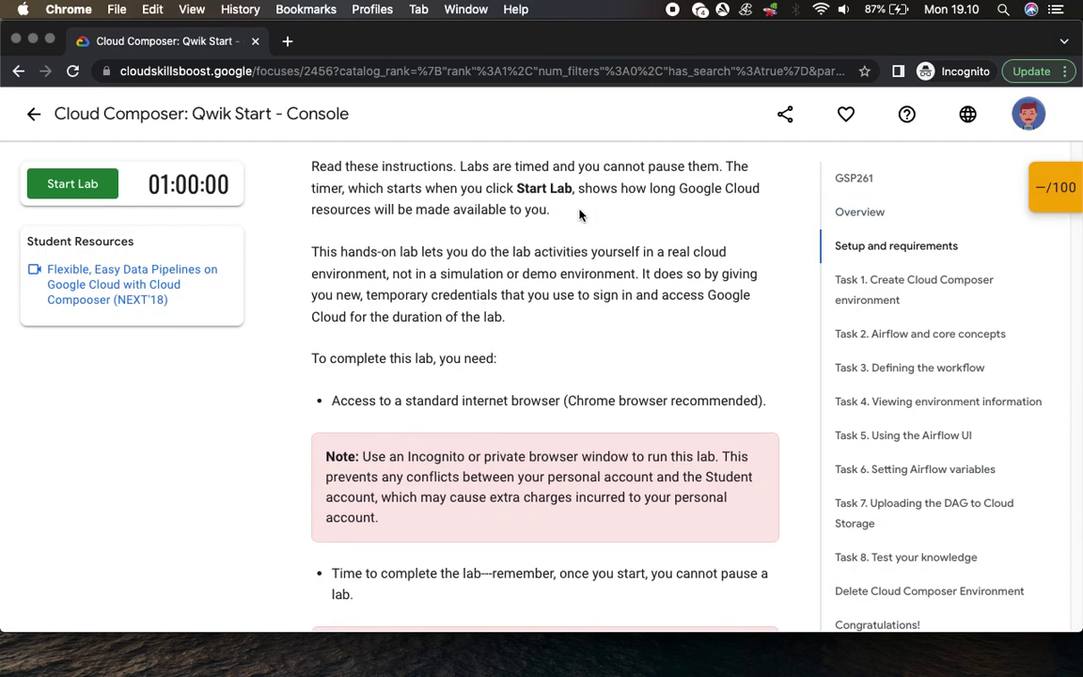
{"action": "scroll", "coordinate": [560, 432], "scroll_direction": "down", "scroll_amount": 5}
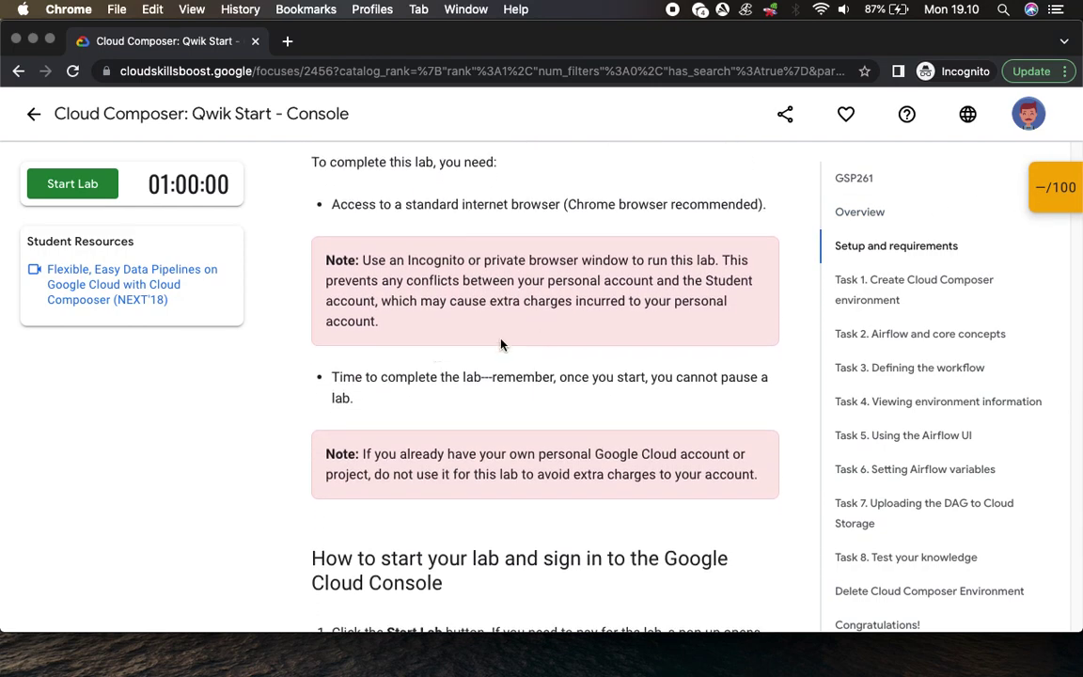
{"action": "scroll", "coordinate": [401, 371], "scroll_direction": "down", "scroll_amount": 2}
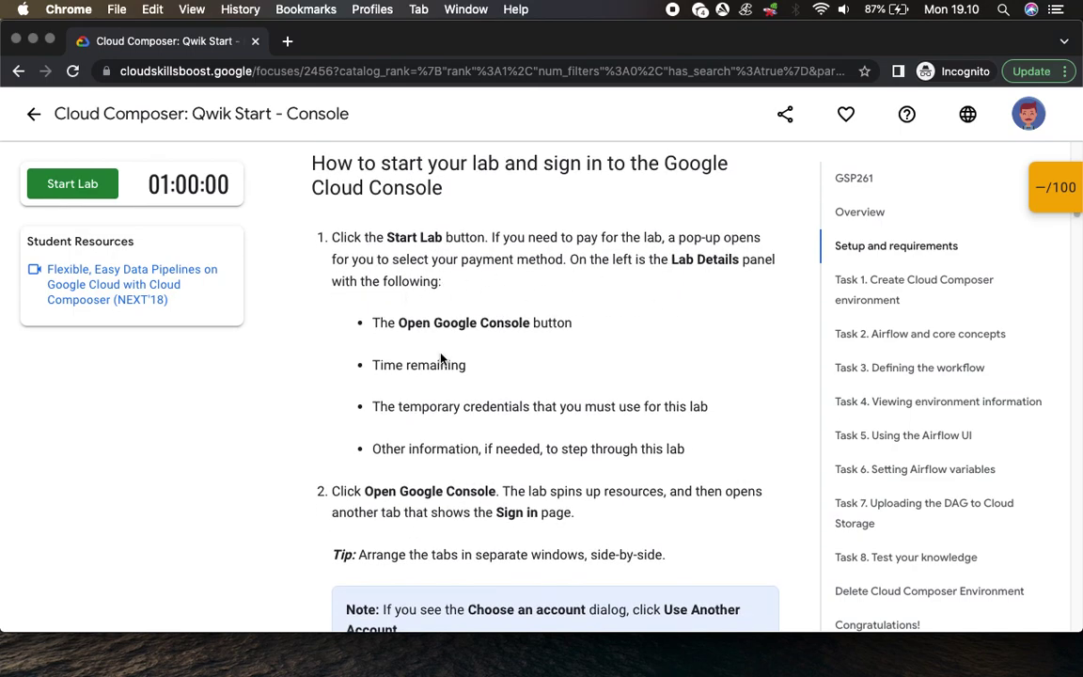
{"action": "scroll", "coordinate": [441, 358], "scroll_direction": "down", "scroll_amount": 4}
{"action": "scroll", "coordinate": [615, 387], "scroll_direction": "down", "scroll_amount": 3}
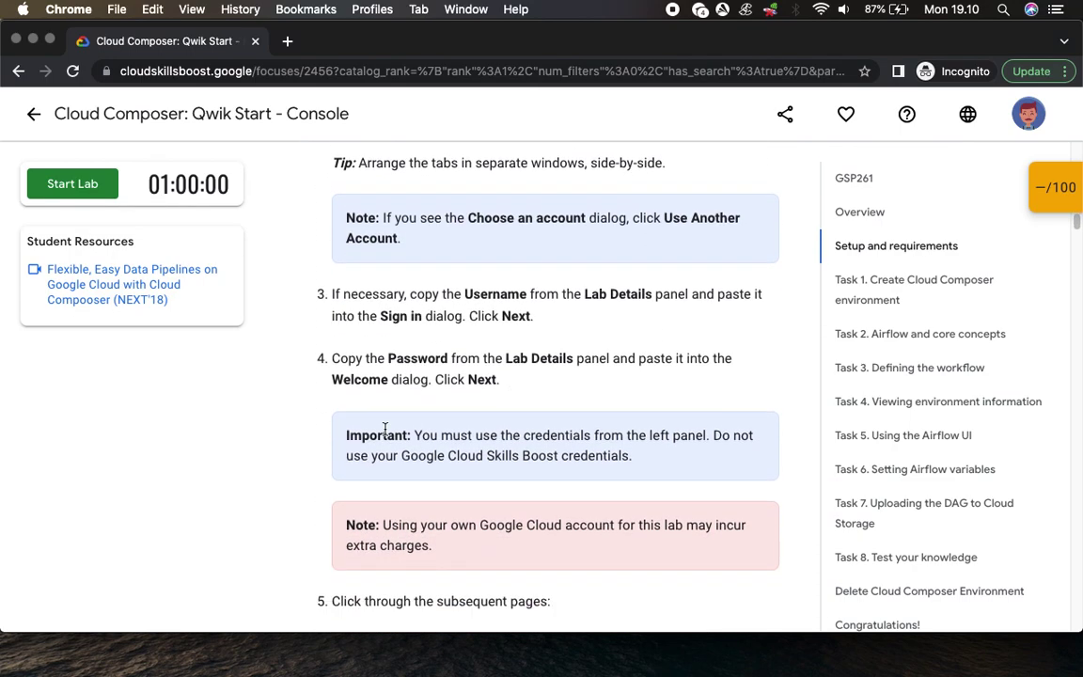
{"action": "scroll", "coordinate": [592, 449], "scroll_direction": "down", "scroll_amount": 3}
{"action": "scroll", "coordinate": [521, 405], "scroll_direction": "down", "scroll_amount": 4}
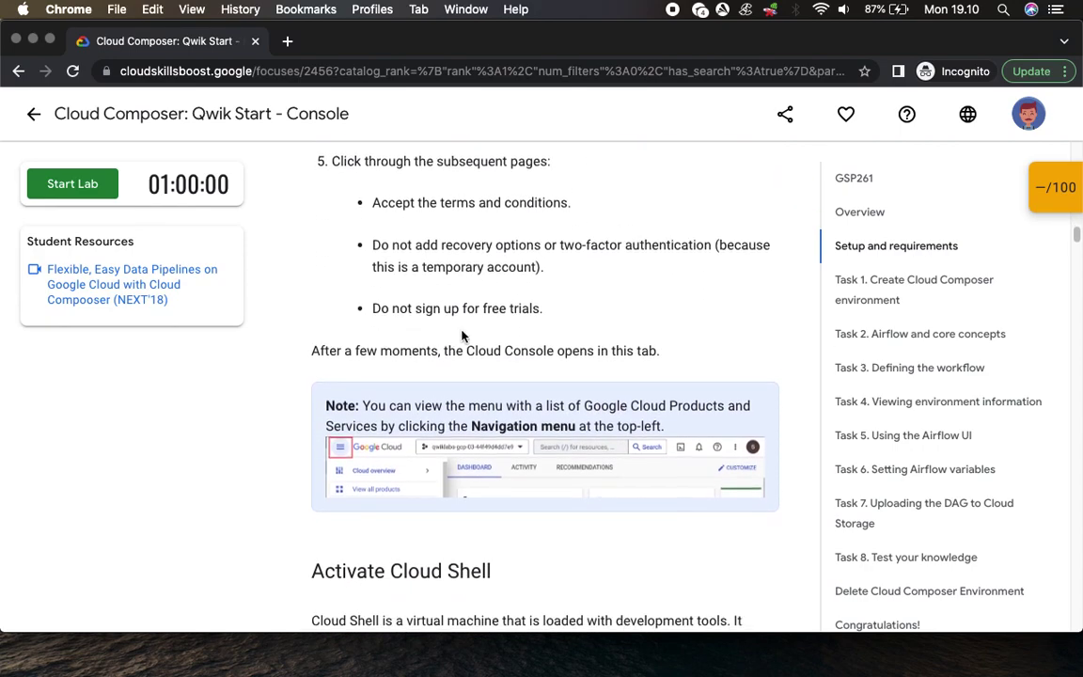
{"action": "scroll", "coordinate": [319, 423], "scroll_direction": "up", "scroll_amount": 1}
{"action": "scroll", "coordinate": [423, 442], "scroll_direction": "down", "scroll_amount": 3}
{"action": "scroll", "coordinate": [537, 470], "scroll_direction": "down", "scroll_amount": 2}
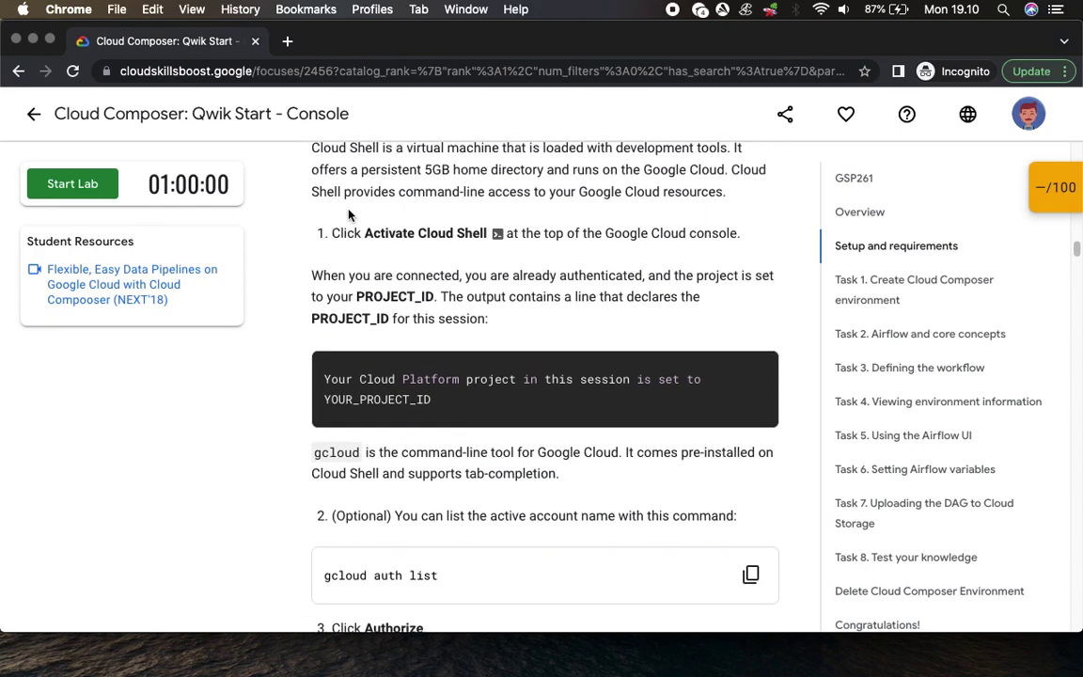
{"action": "left_click_drag", "start_coordinate": [355, 234], "coordinate": [508, 240]}
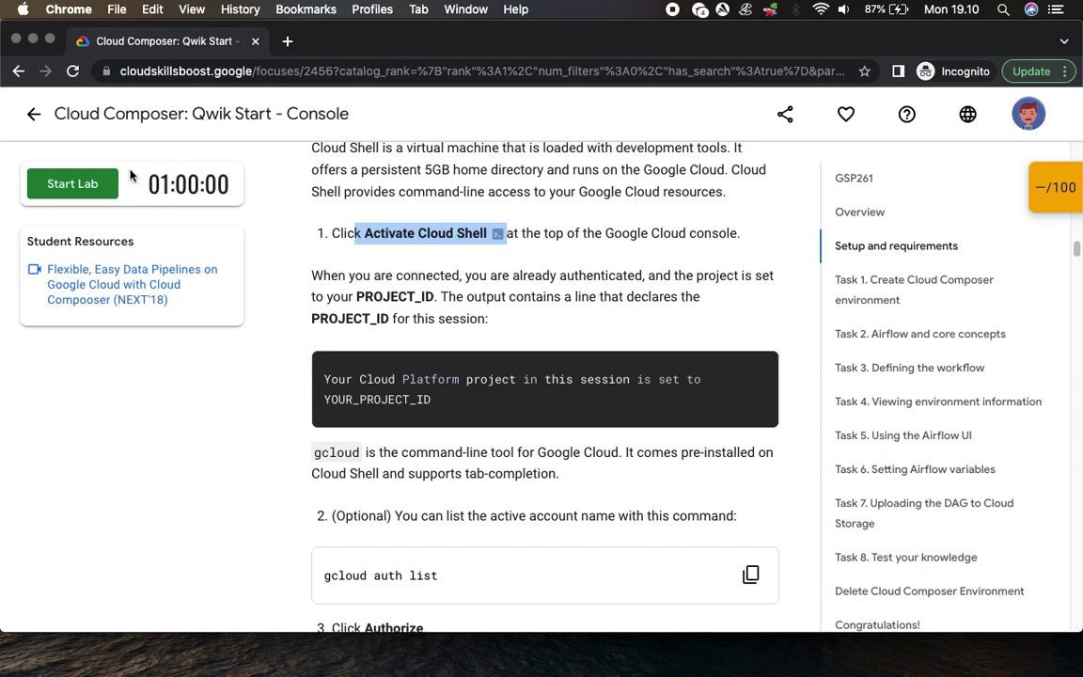
Step: Start the lab, copy the temporary password from the lab details, and open the Google Console
{"action": "left_click", "coordinate": [92, 184]}
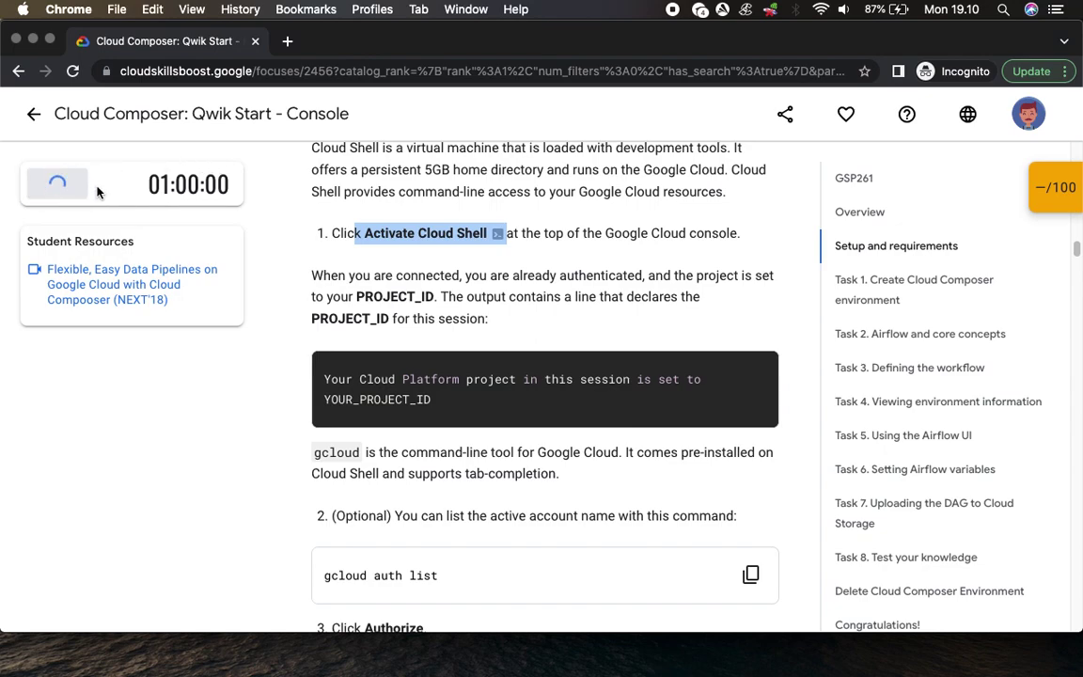
{"action": "left_click", "coordinate": [204, 435]}
{"action": "left_click", "coordinate": [160, 306]}
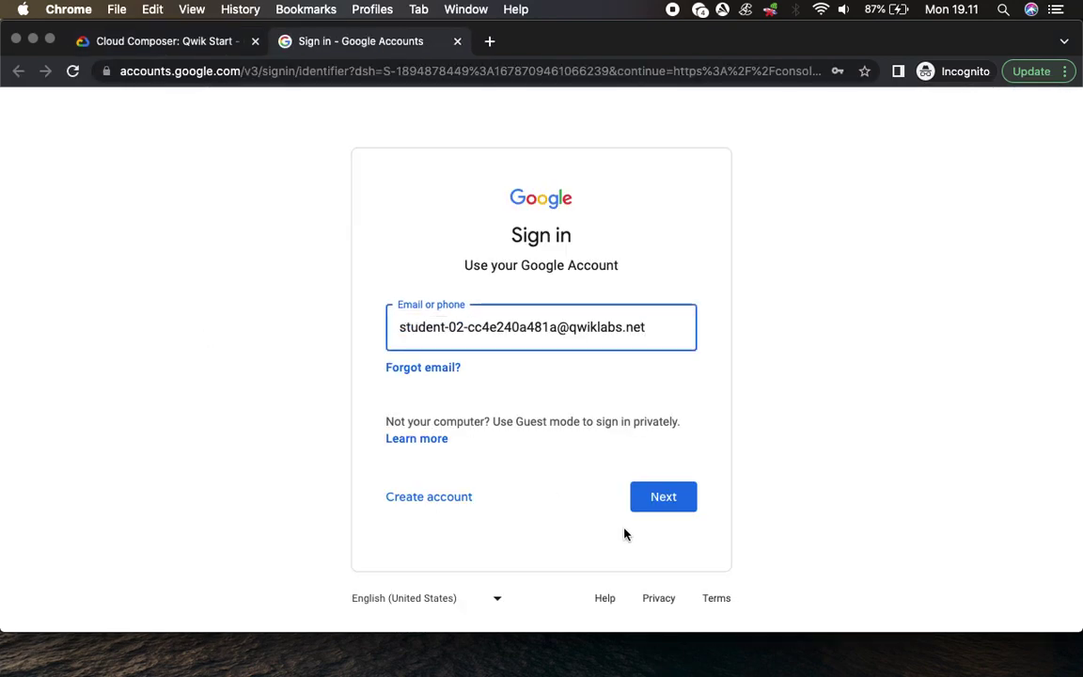
Step: Sign in with the prefilled student account and the copied account password, accepting the new-account notice and Google Cloud Terms of Service
{"action": "left_click", "coordinate": [659, 498]}
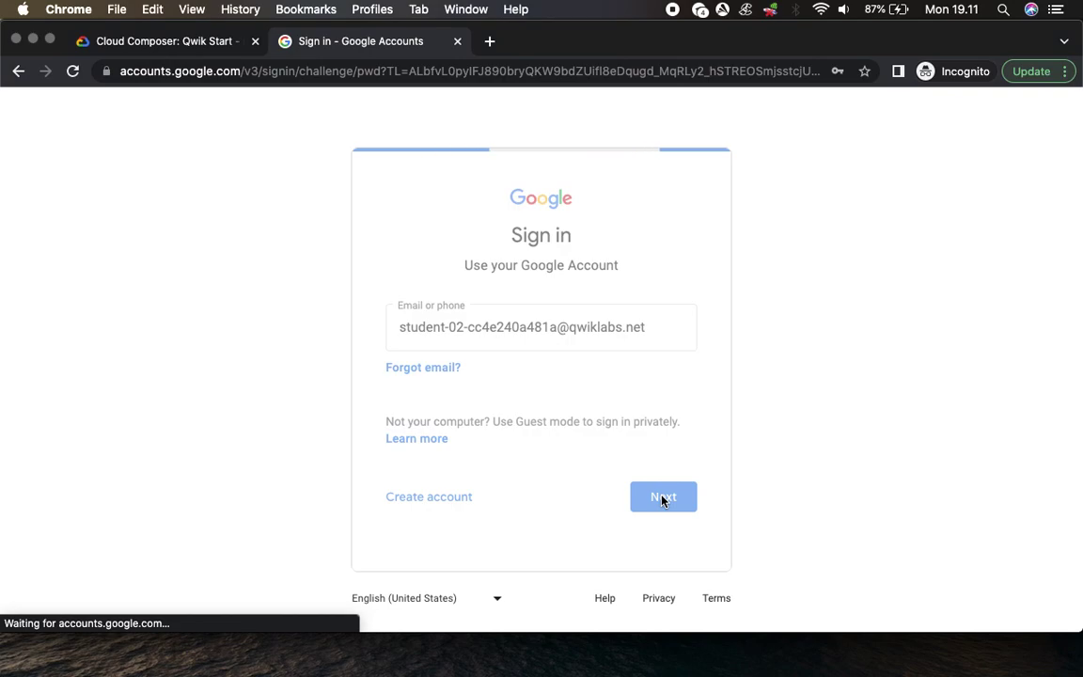
{"action": "key", "text": "super+v"}
{"action": "left_click", "coordinate": [671, 483]}
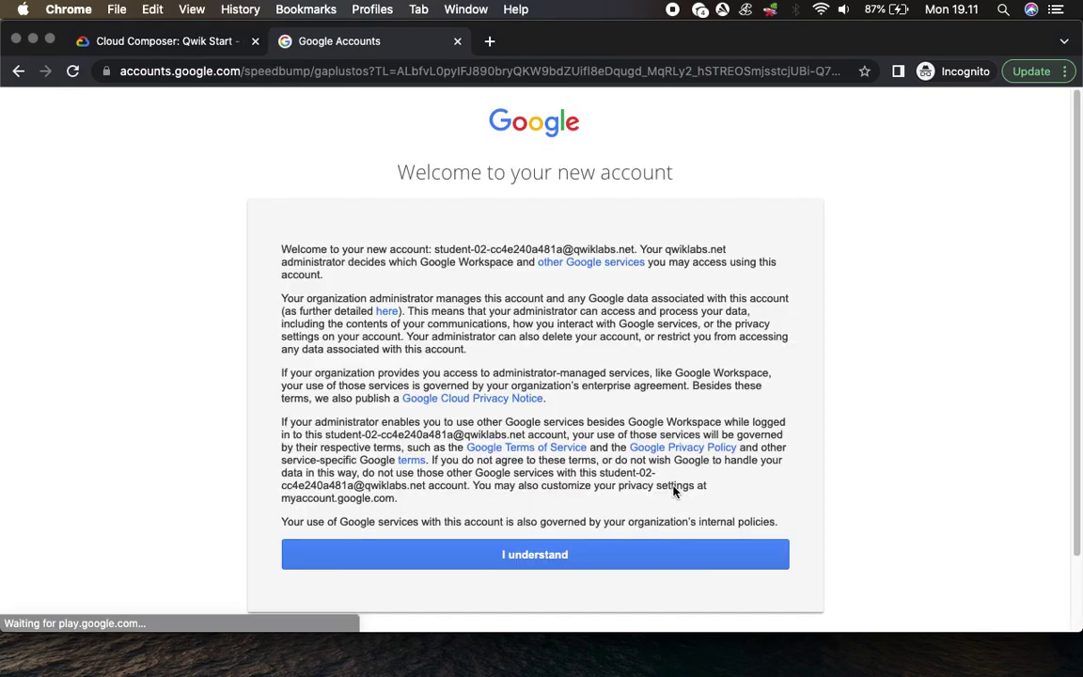
{"action": "left_click", "coordinate": [583, 554]}
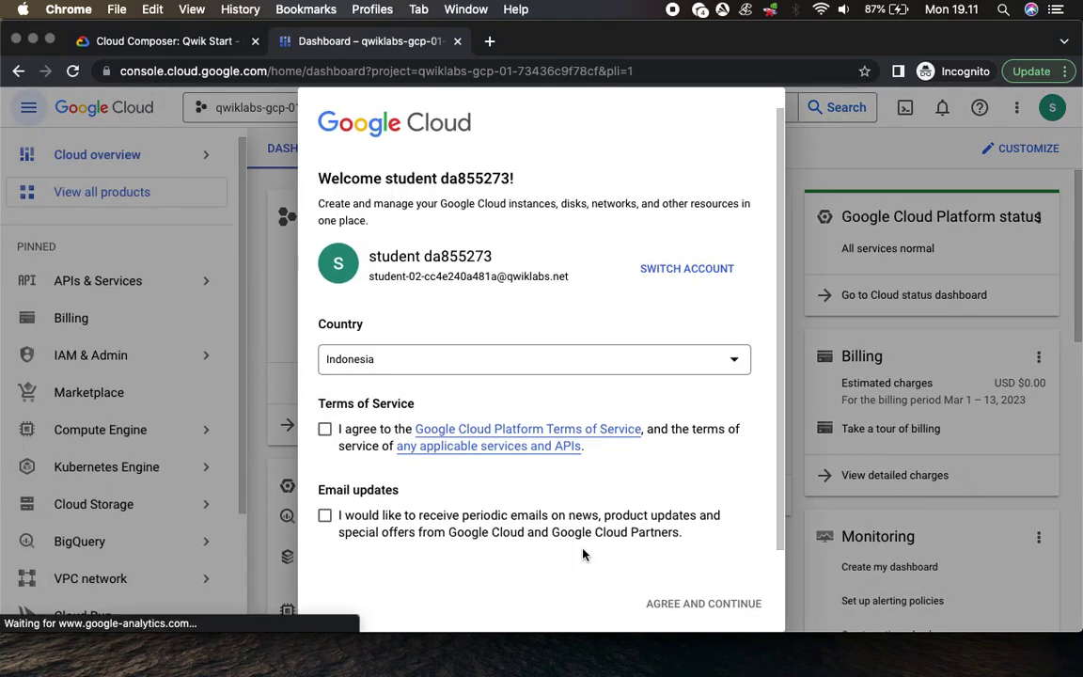
{"action": "left_click", "coordinate": [324, 428]}
{"action": "left_click", "coordinate": [658, 602]}
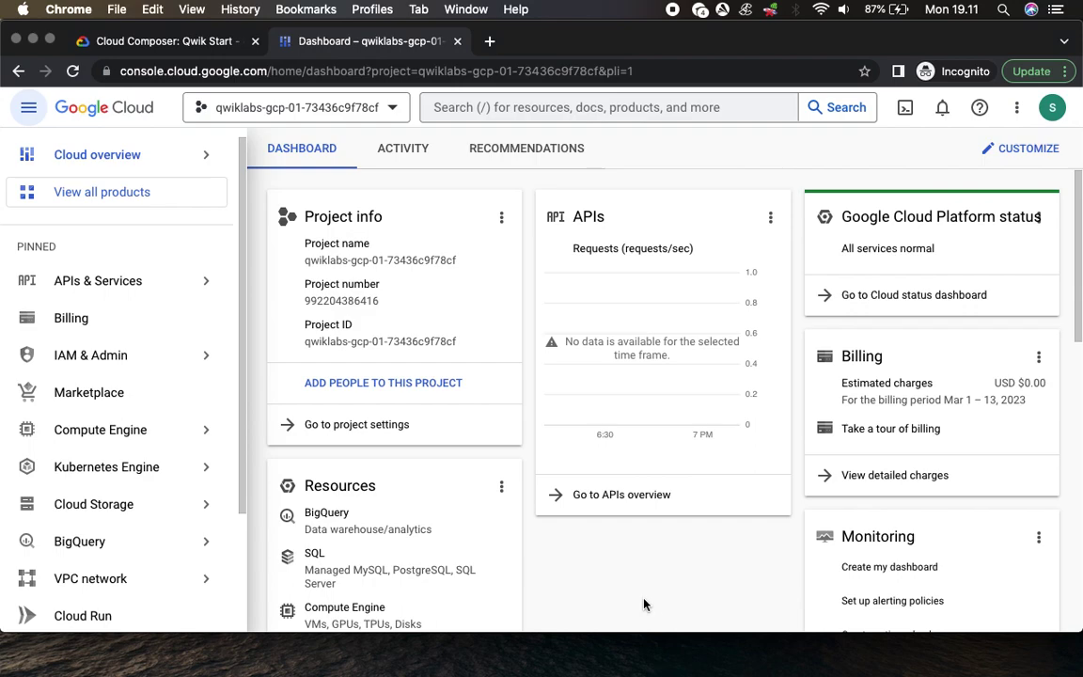
Step: Activate Cloud Shell for the lab project and continue past its introduction
{"action": "left_click", "coordinate": [904, 107]}
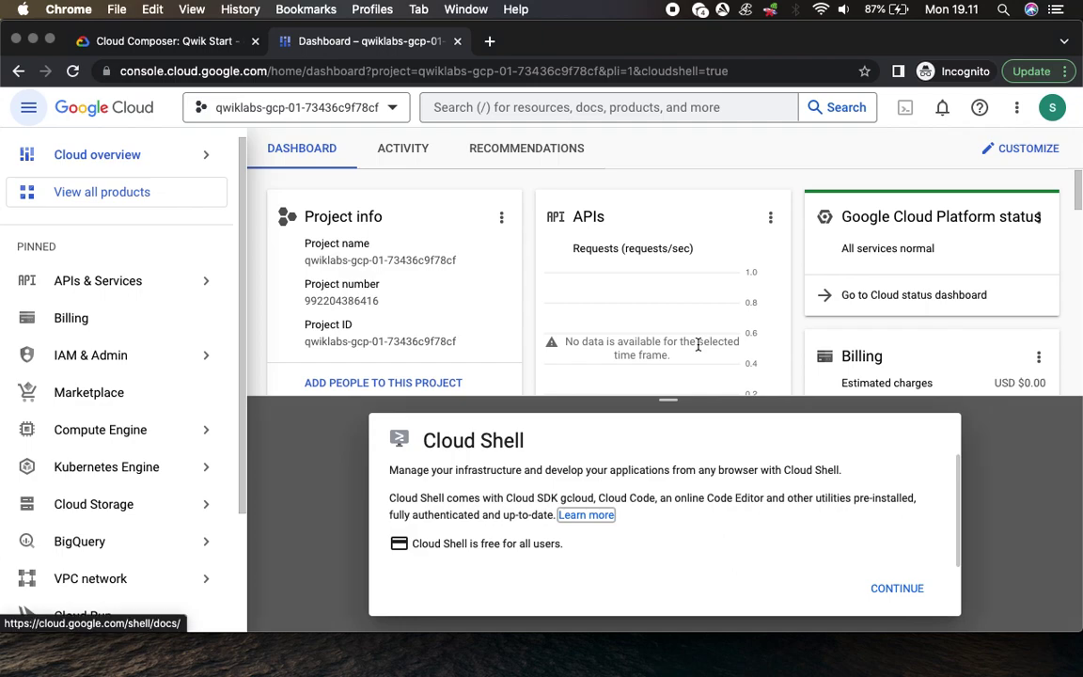
{"action": "left_click", "coordinate": [907, 589]}
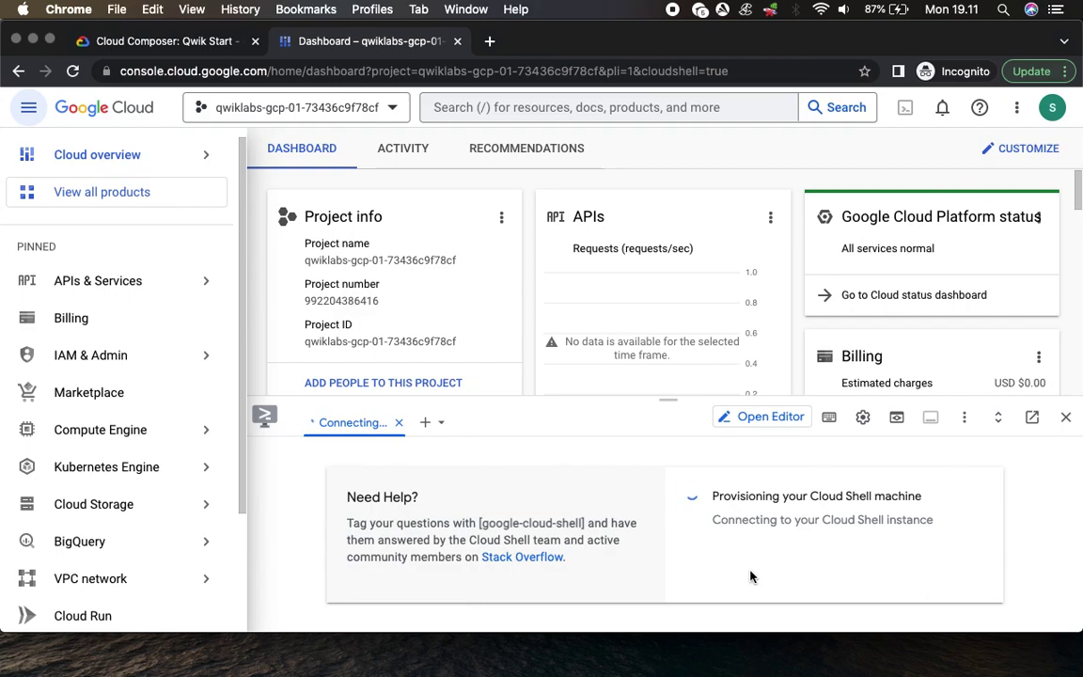
{"action": "left_click", "coordinate": [821, 518]}
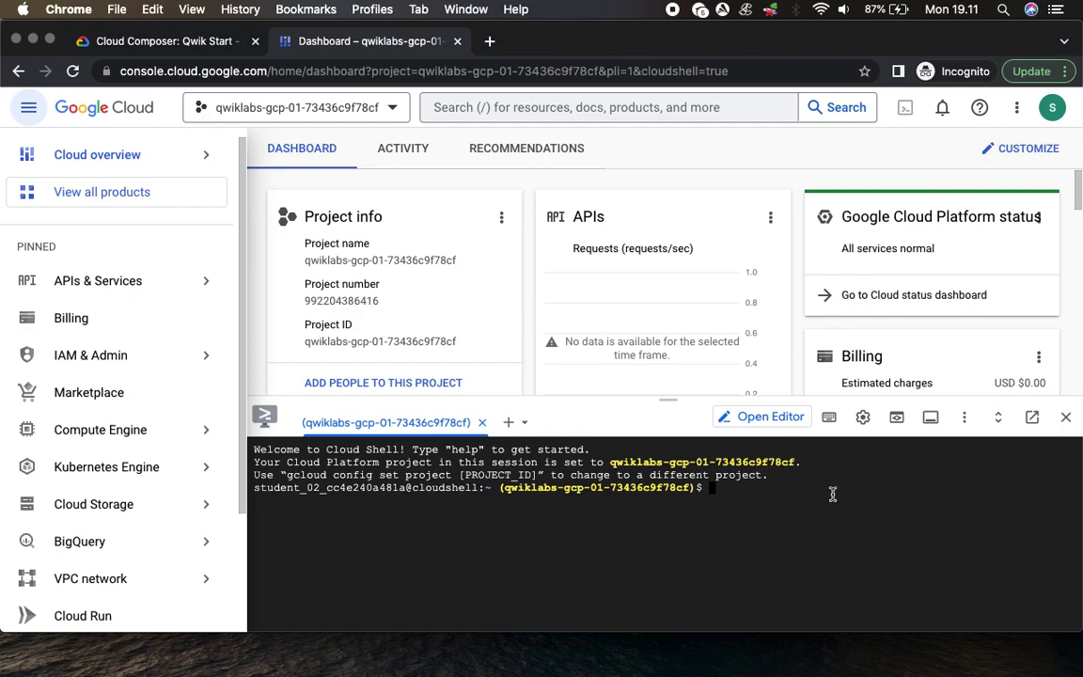
Step: Set the Cloud Shell terminal's text size to Medium
{"action": "left_click", "coordinate": [862, 415]}
{"action": "mouse_move", "coordinate": [826, 483]}
{"action": "mouse_move", "coordinate": [613, 498]}
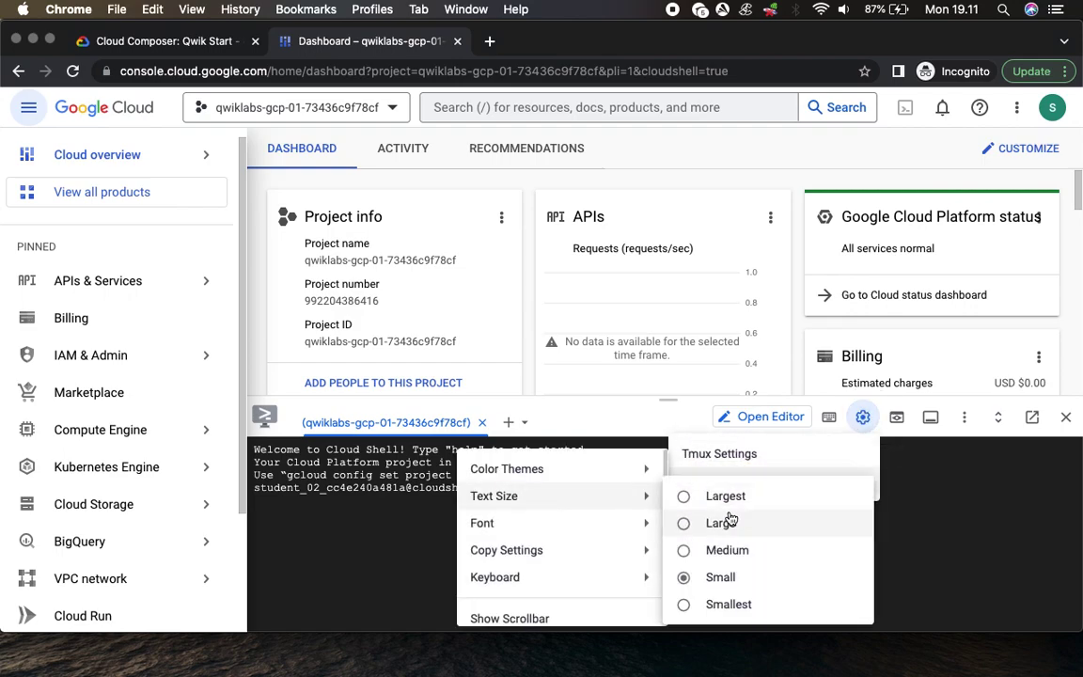
{"action": "left_click", "coordinate": [702, 550]}
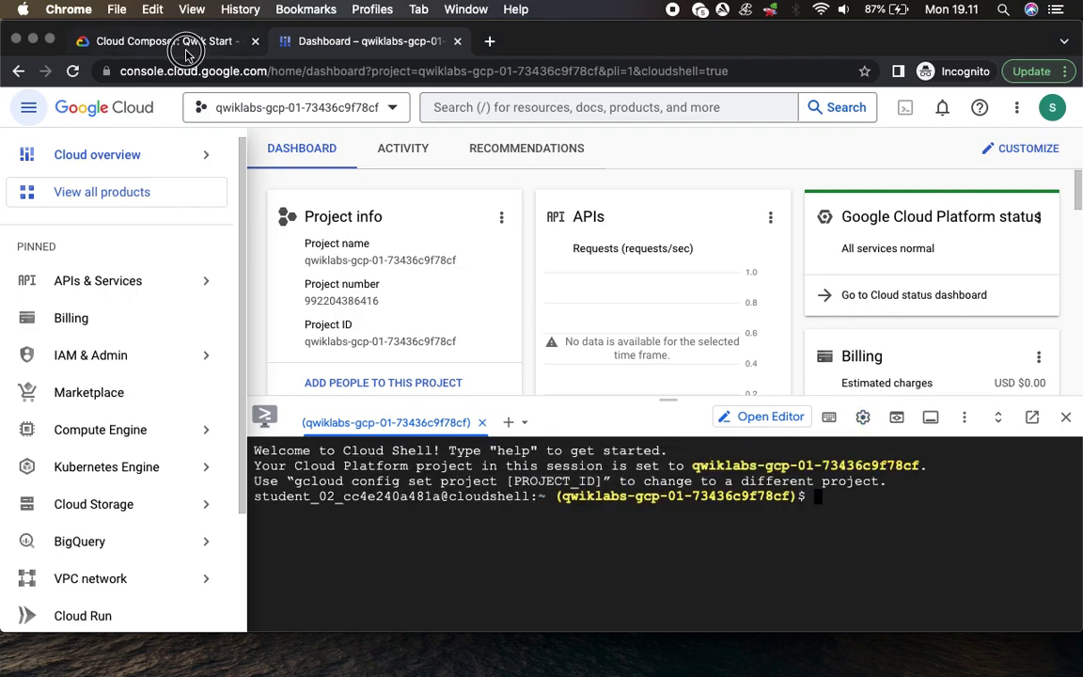
Step: Copy the gcloud auth list command from the lab instructions, run it in Cloud Shell, and authorize the shell's use of the credentials
{"action": "left_click", "coordinate": [235, 45]}
{"action": "scroll", "coordinate": [722, 478], "scroll_direction": "down", "scroll_amount": 5}
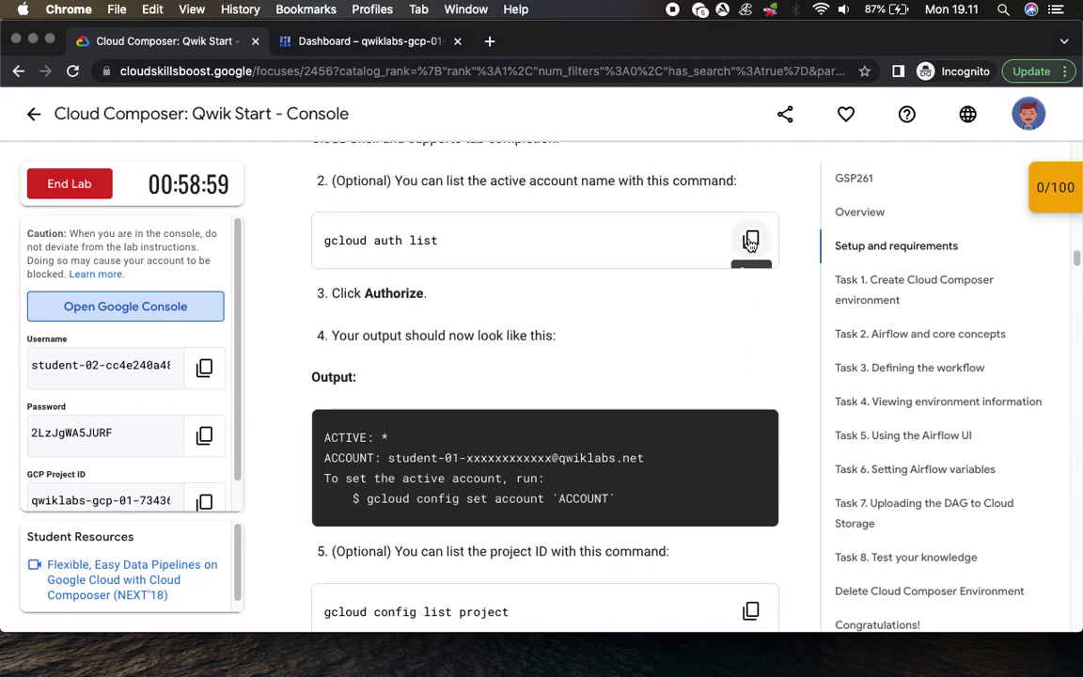
{"action": "left_click", "coordinate": [750, 239]}
{"action": "left_click", "coordinate": [414, 49]}
{"action": "key", "text": "super+v"}
{"action": "key", "text": "Return"}
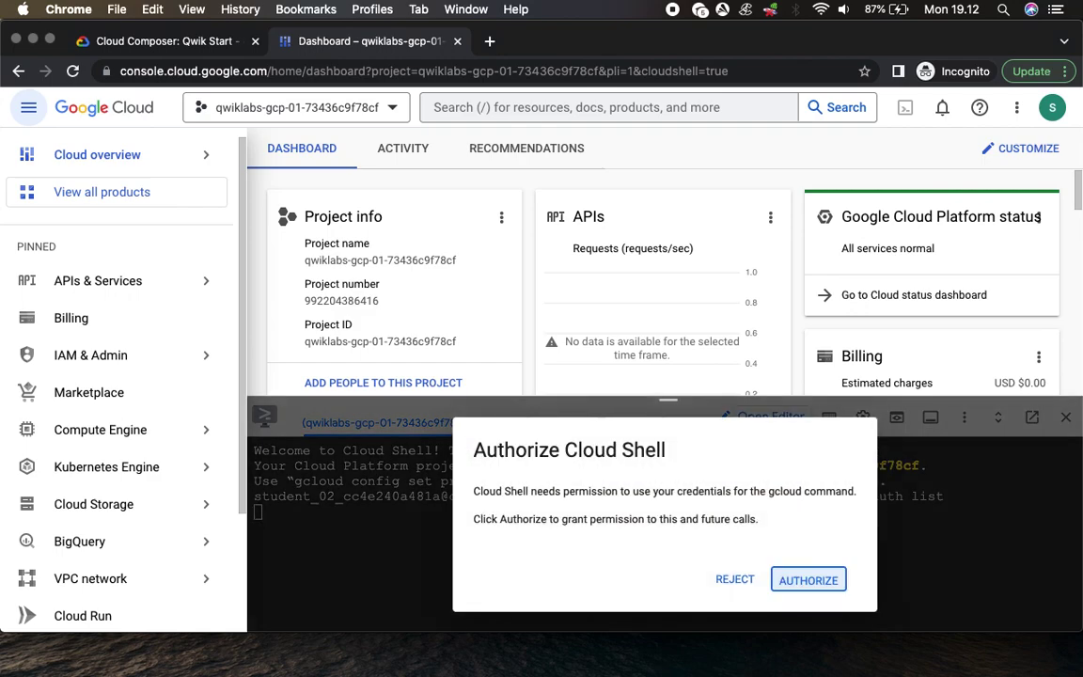
{"action": "left_click", "coordinate": [807, 580]}
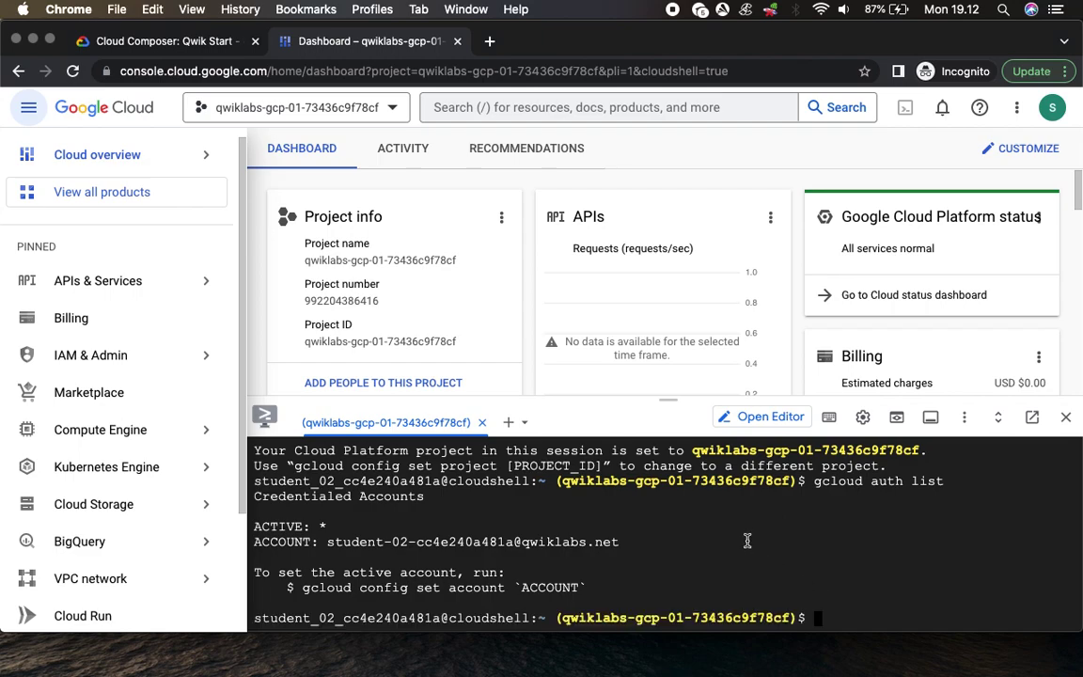
Step: Copy the gcloud config list project command from the lab instructions and run it in Cloud Shell
{"action": "left_click", "coordinate": [165, 41]}
{"action": "scroll", "coordinate": [723, 283], "scroll_direction": "down", "scroll_amount": 4}
{"action": "left_click", "coordinate": [750, 263]}
{"action": "left_click", "coordinate": [371, 40]}
{"action": "key", "text": "super+v"}
{"action": "key", "text": "Return"}
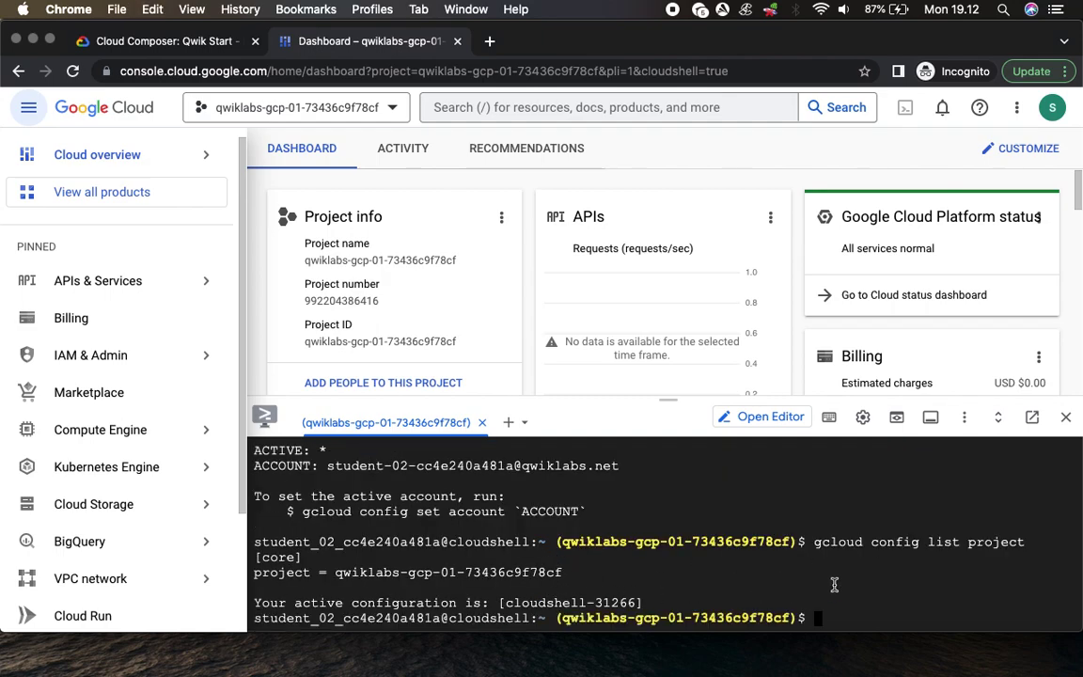
Step: Check the Task 1 lab instructions, open Composer from the console's Analytics products, and shrink the Cloud Shell terminal area
{"action": "left_click", "coordinate": [177, 47]}
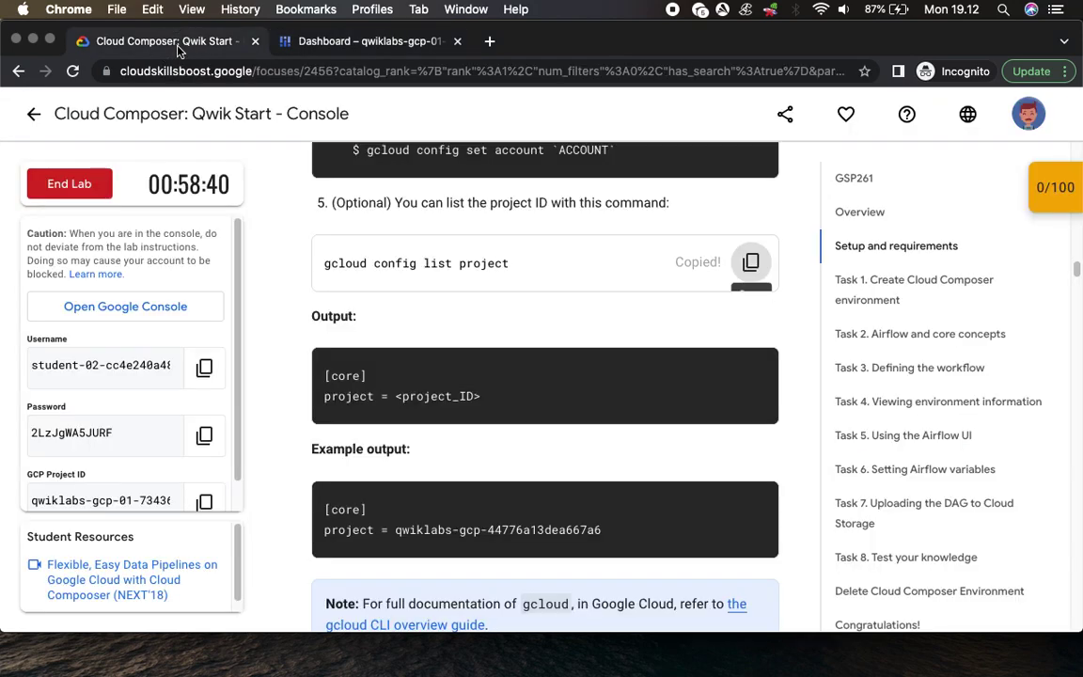
{"action": "scroll", "coordinate": [605, 308], "scroll_direction": "down", "scroll_amount": 5}
{"action": "scroll", "coordinate": [605, 307], "scroll_direction": "down", "scroll_amount": 4}
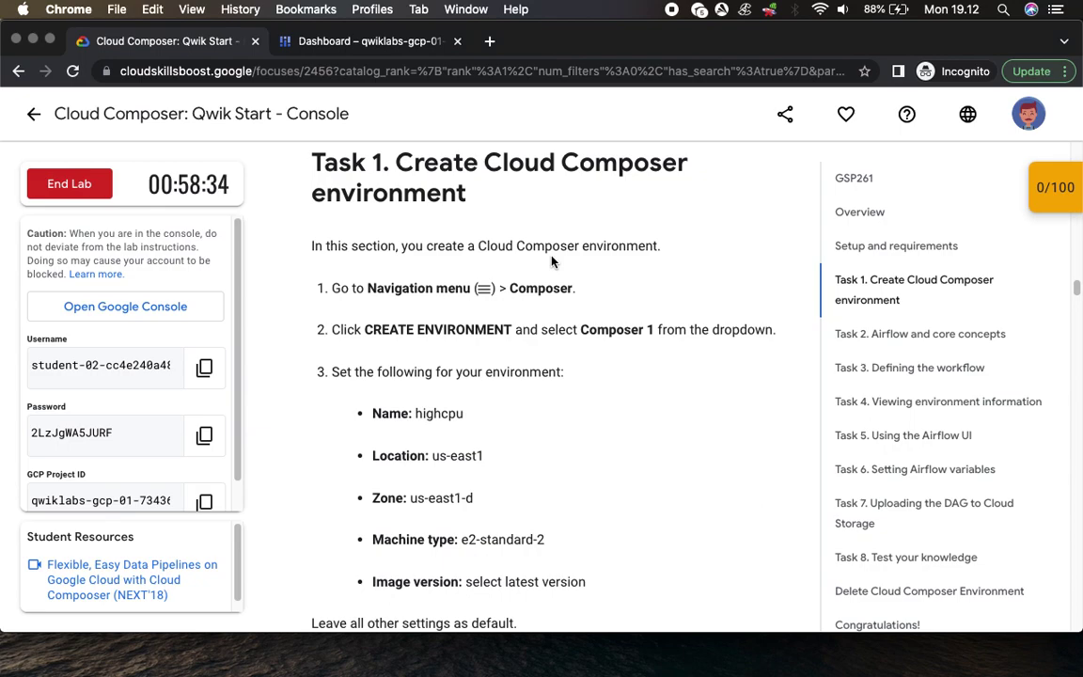
{"action": "left_click_drag", "start_coordinate": [356, 288], "coordinate": [597, 292]}
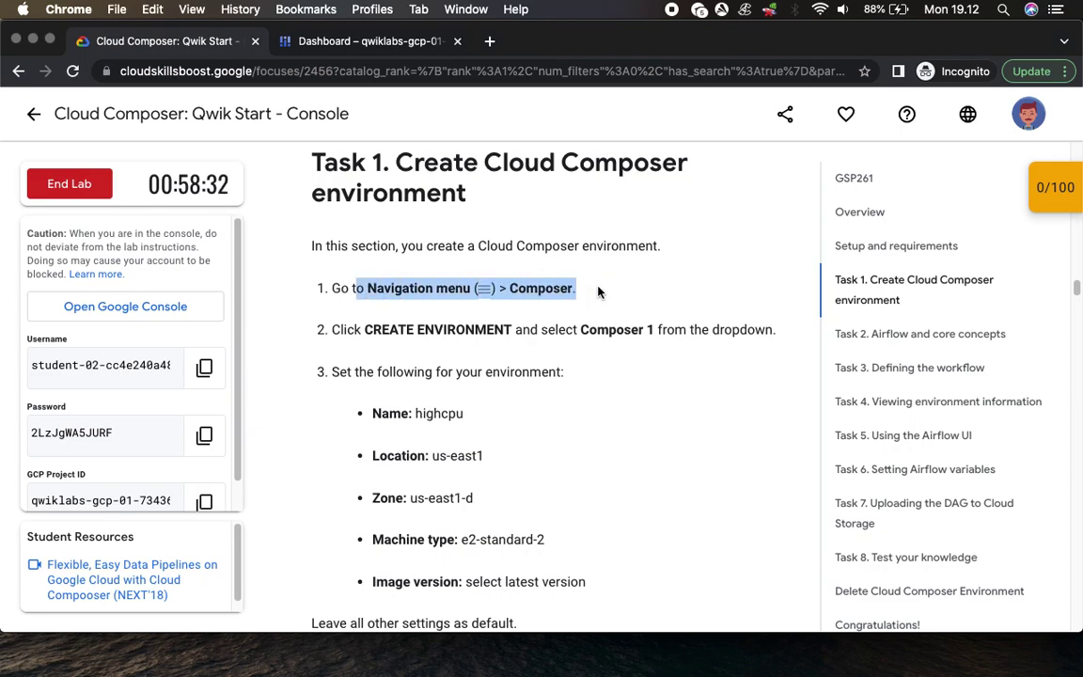
{"action": "left_click", "coordinate": [347, 42]}
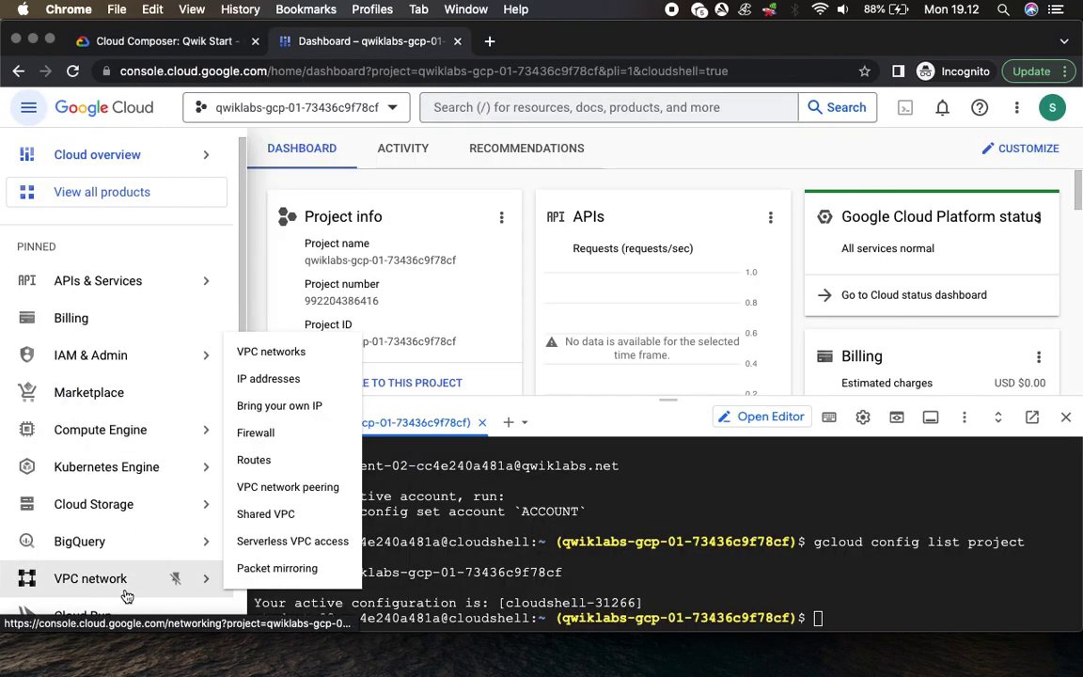
{"action": "scroll", "coordinate": [103, 592], "scroll_direction": "down", "scroll_amount": 3}
{"action": "mouse_move", "coordinate": [91, 596]}
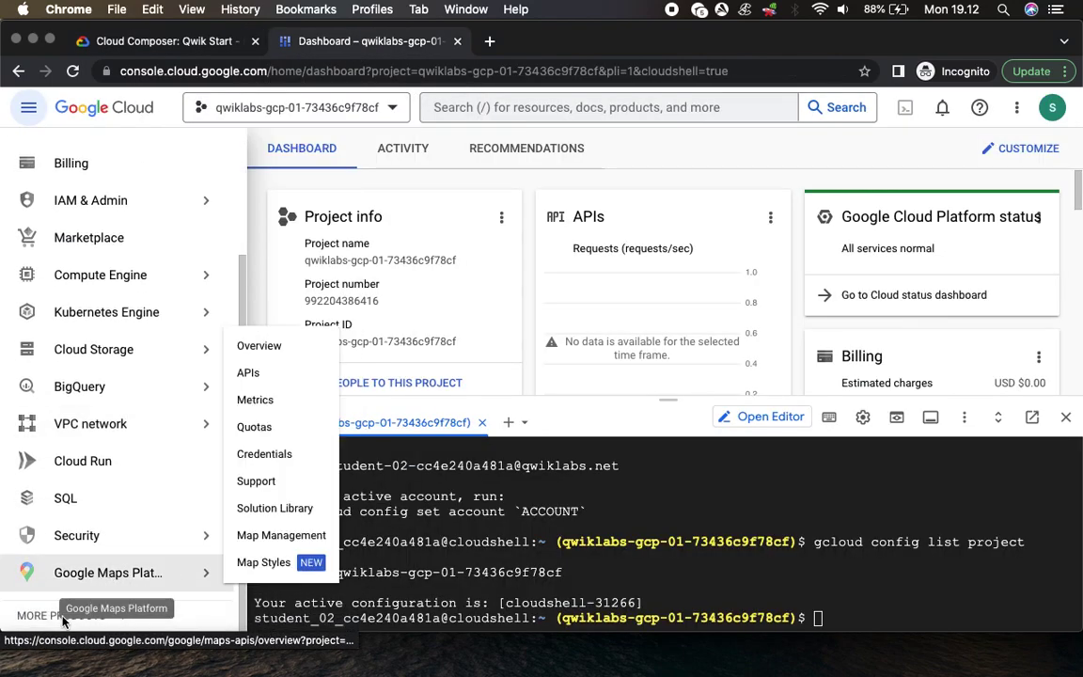
{"action": "scroll", "coordinate": [102, 485], "scroll_direction": "down", "scroll_amount": 2}
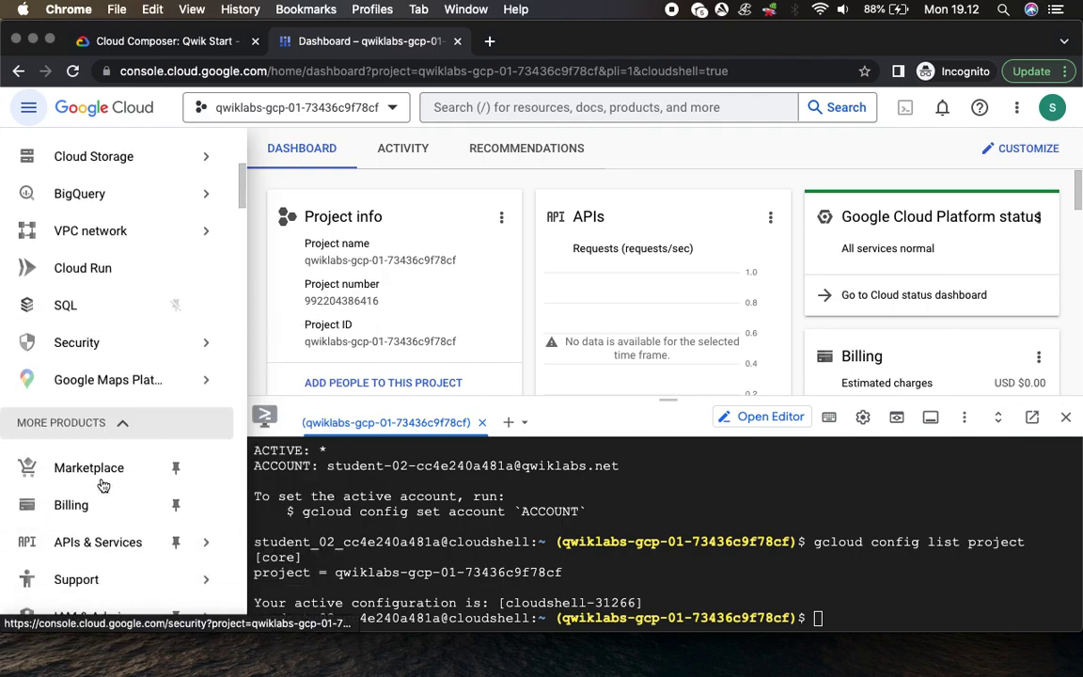
{"action": "scroll", "coordinate": [103, 485], "scroll_direction": "down", "scroll_amount": 3}
{"action": "scroll", "coordinate": [103, 485], "scroll_direction": "down", "scroll_amount": 5}
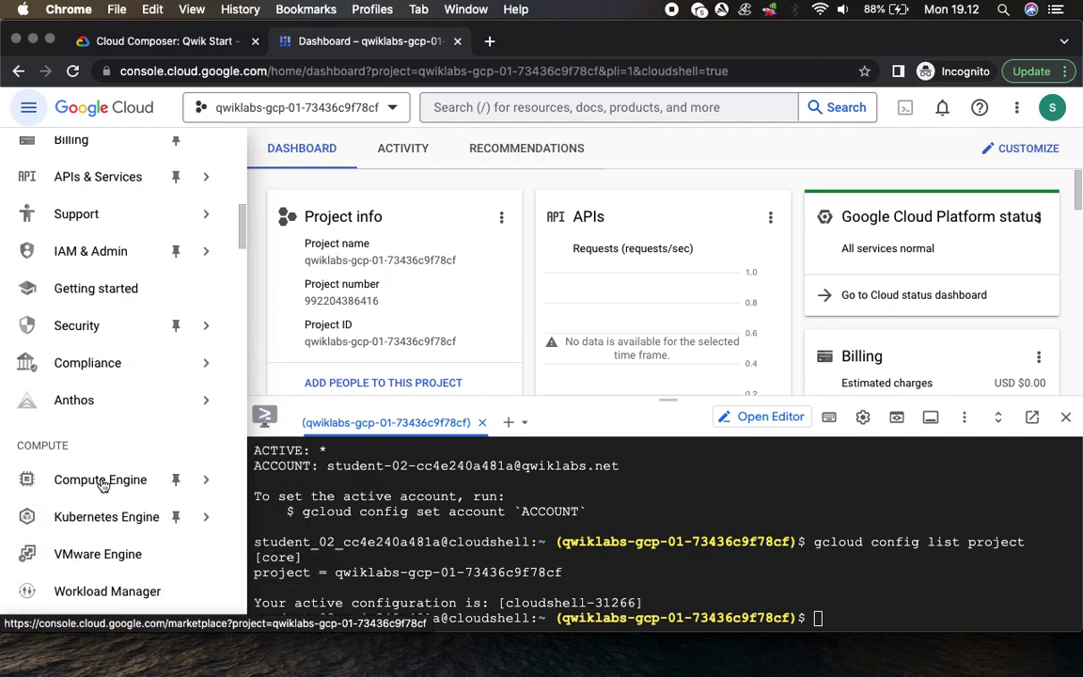
{"action": "scroll", "coordinate": [103, 485], "scroll_direction": "down", "scroll_amount": 5}
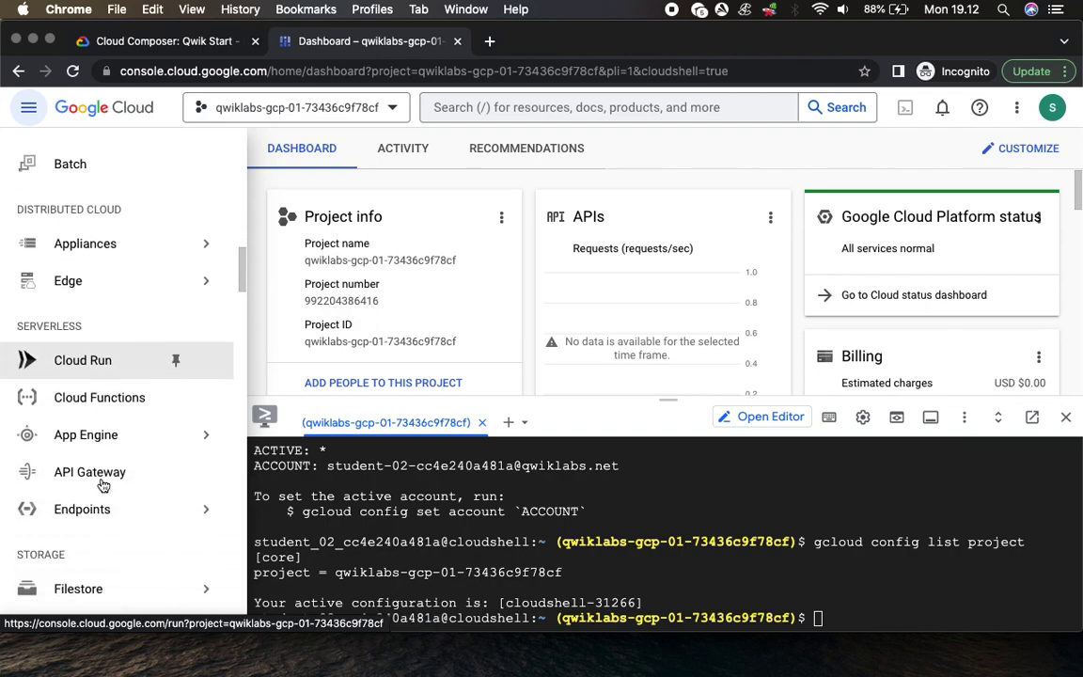
{"action": "scroll", "coordinate": [102, 485], "scroll_direction": "down", "scroll_amount": 5}
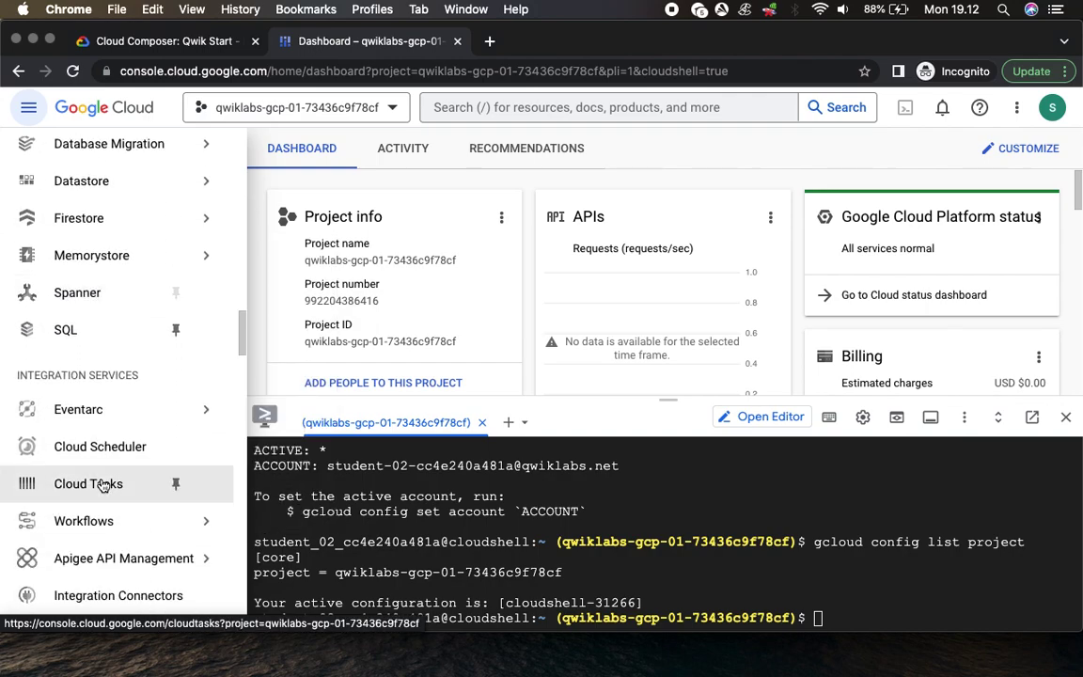
{"action": "scroll", "coordinate": [102, 485], "scroll_direction": "down", "scroll_amount": 5}
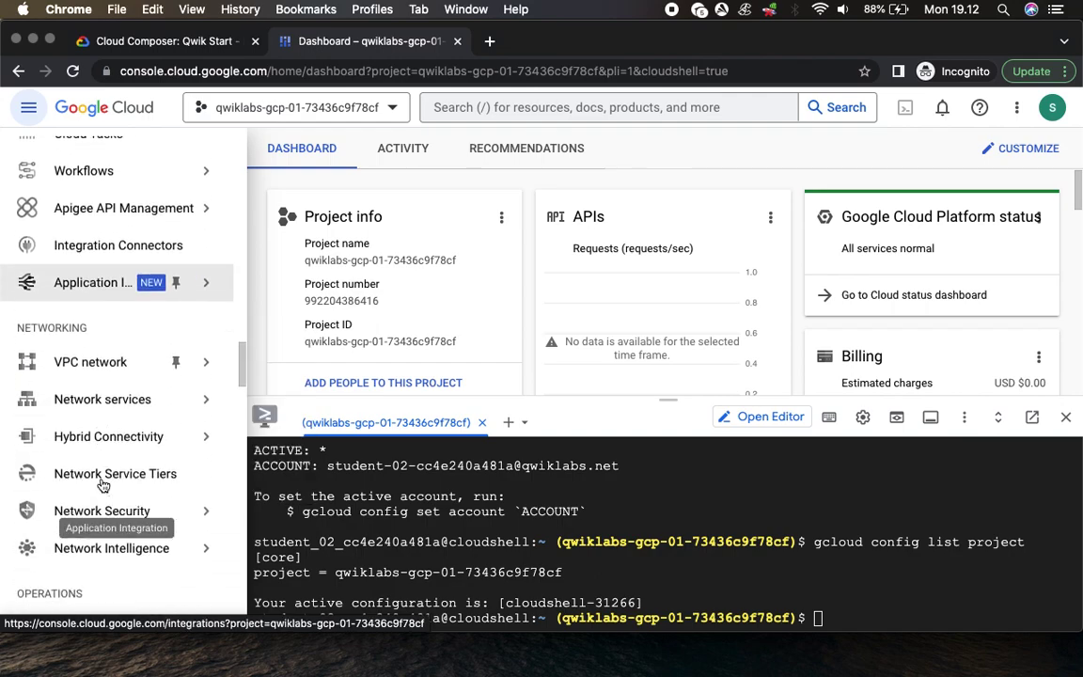
{"action": "scroll", "coordinate": [102, 485], "scroll_direction": "down", "scroll_amount": 10}
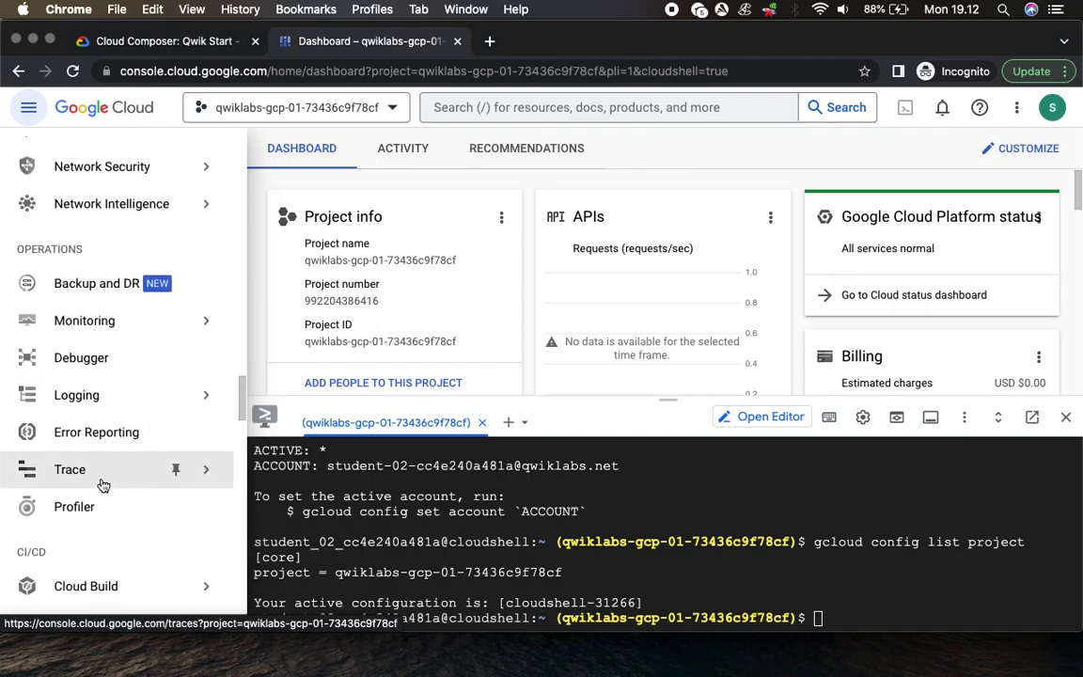
{"action": "scroll", "coordinate": [103, 485], "scroll_direction": "down", "scroll_amount": 7}
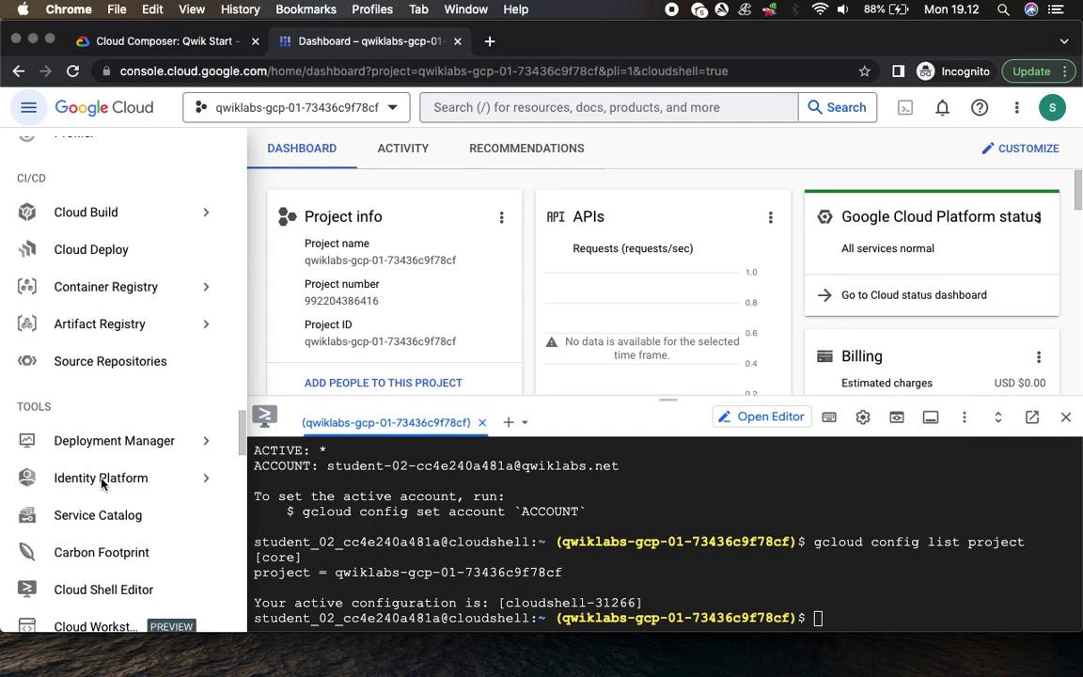
{"action": "scroll", "coordinate": [102, 485], "scroll_direction": "down", "scroll_amount": 10}
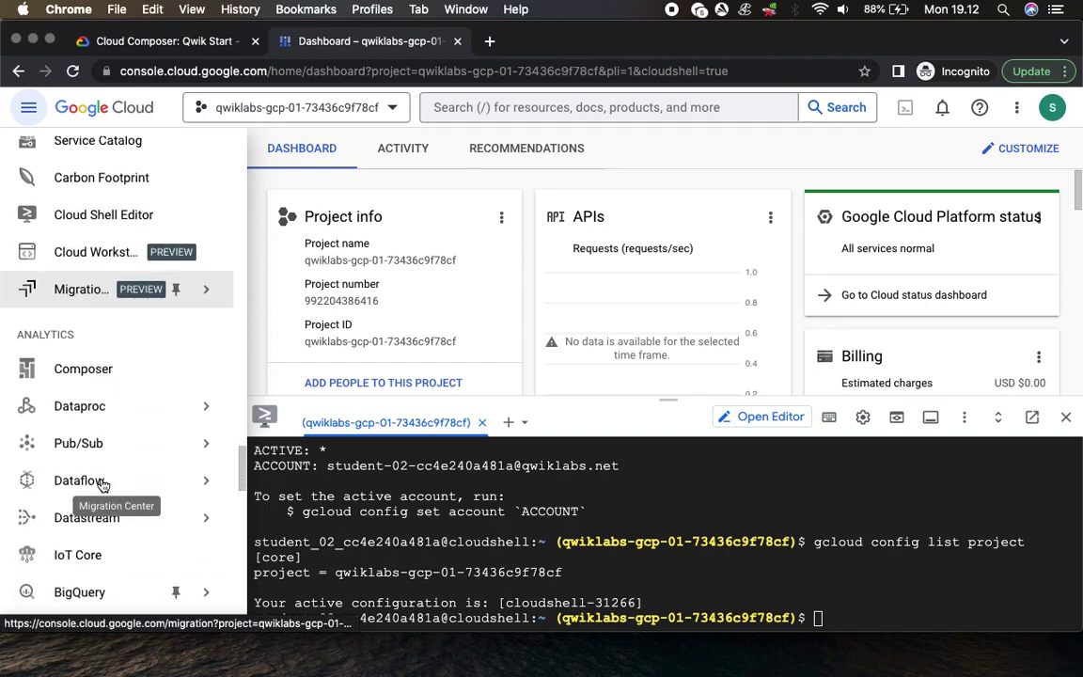
{"action": "left_click", "coordinate": [99, 369]}
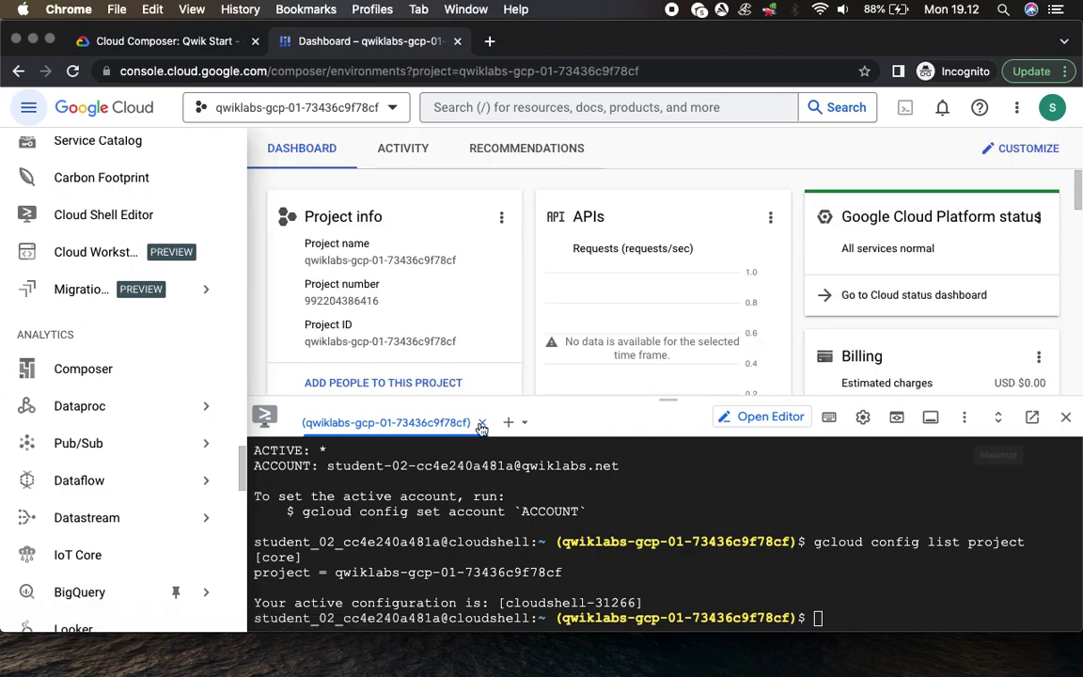
{"action": "left_click_drag", "start_coordinate": [669, 398], "coordinate": [618, 583]}
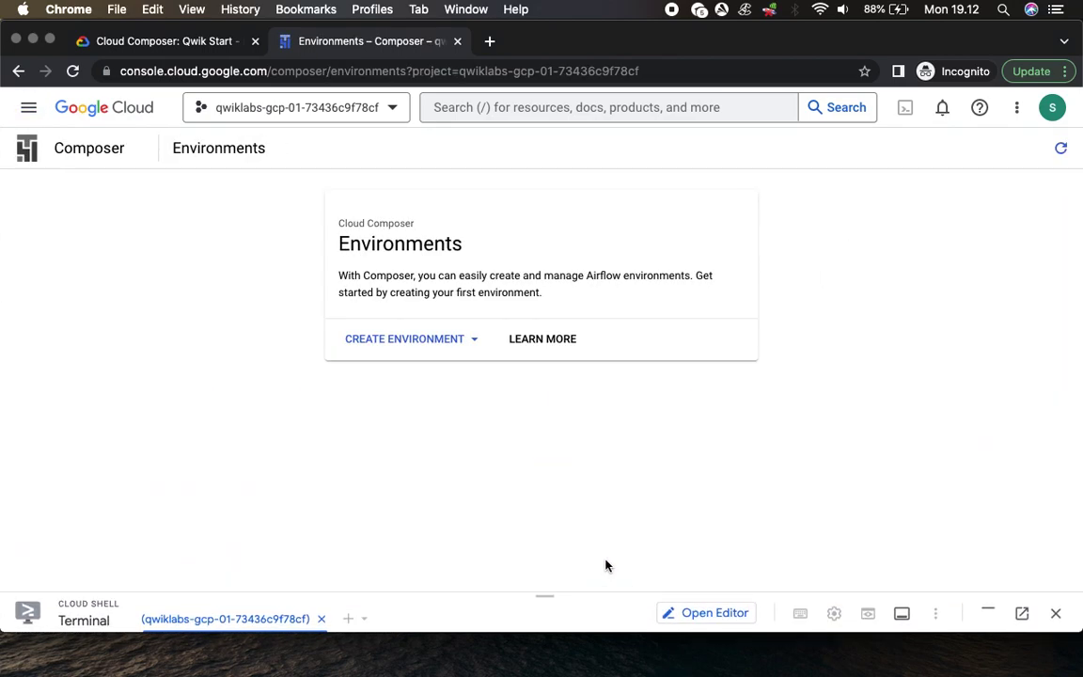
Step: Check the environment type in the lab instructions and start creating a Composer 1 environment in the console
{"action": "left_click", "coordinate": [162, 40]}
{"action": "left_click_drag", "start_coordinate": [372, 325], "coordinate": [507, 326]}
{"action": "left_click_drag", "start_coordinate": [588, 327], "coordinate": [686, 329]}
{"action": "left_click", "coordinate": [365, 45]}
{"action": "left_click", "coordinate": [440, 344]}
{"action": "left_click", "coordinate": [393, 381]}
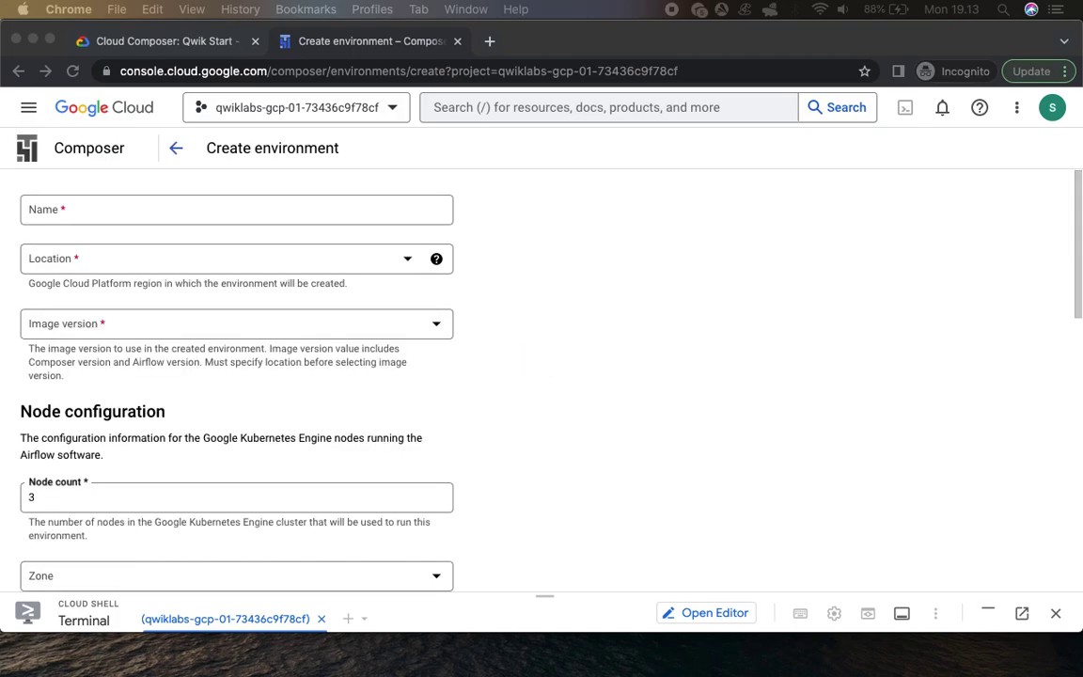
Step: Copy the environment name from the lab instructions and name the new environment highcpu
{"action": "left_click", "coordinate": [241, 43]}
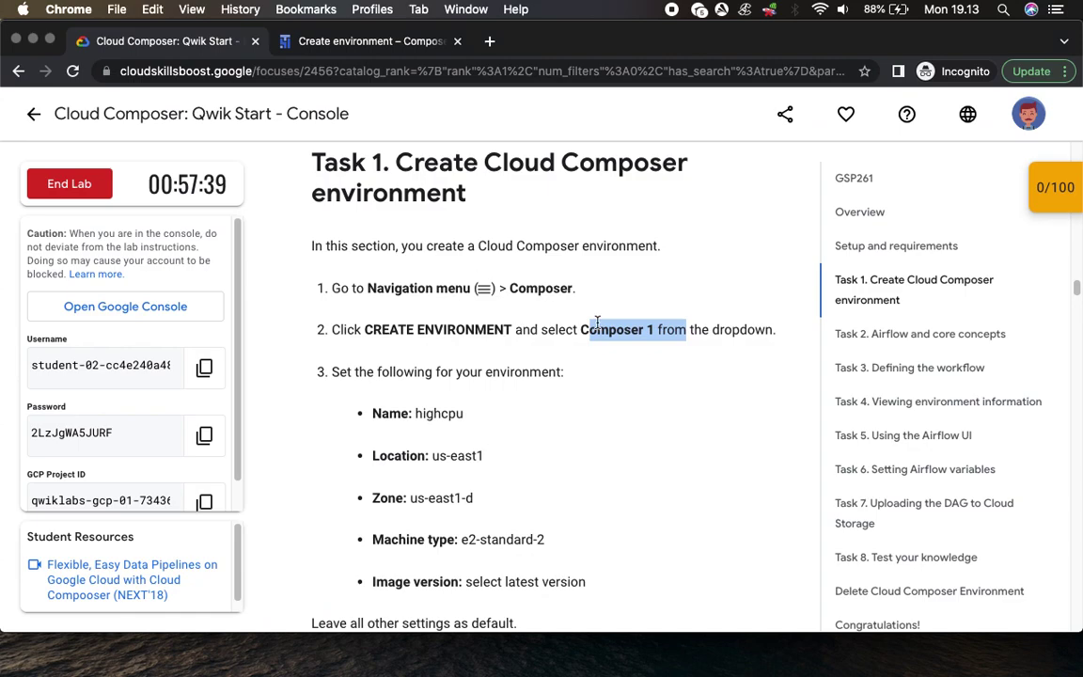
{"action": "left_click_drag", "start_coordinate": [415, 414], "coordinate": [463, 413]}
{"action": "key", "text": "super+c"}
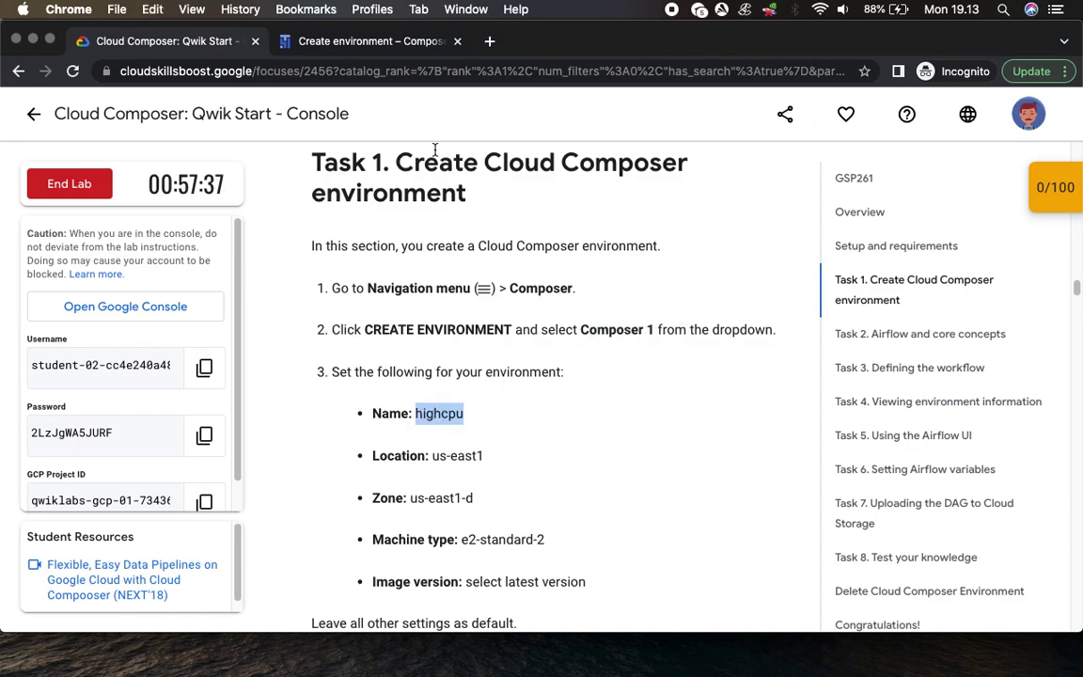
{"action": "left_click", "coordinate": [372, 43]}
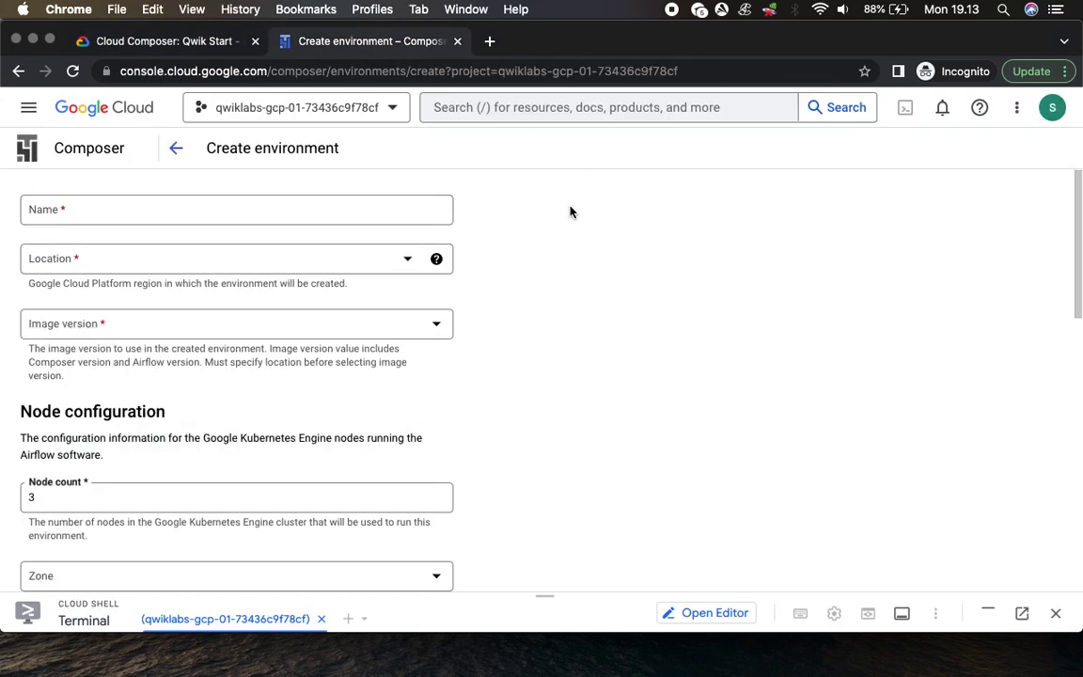
{"action": "key", "text": "super+v"}
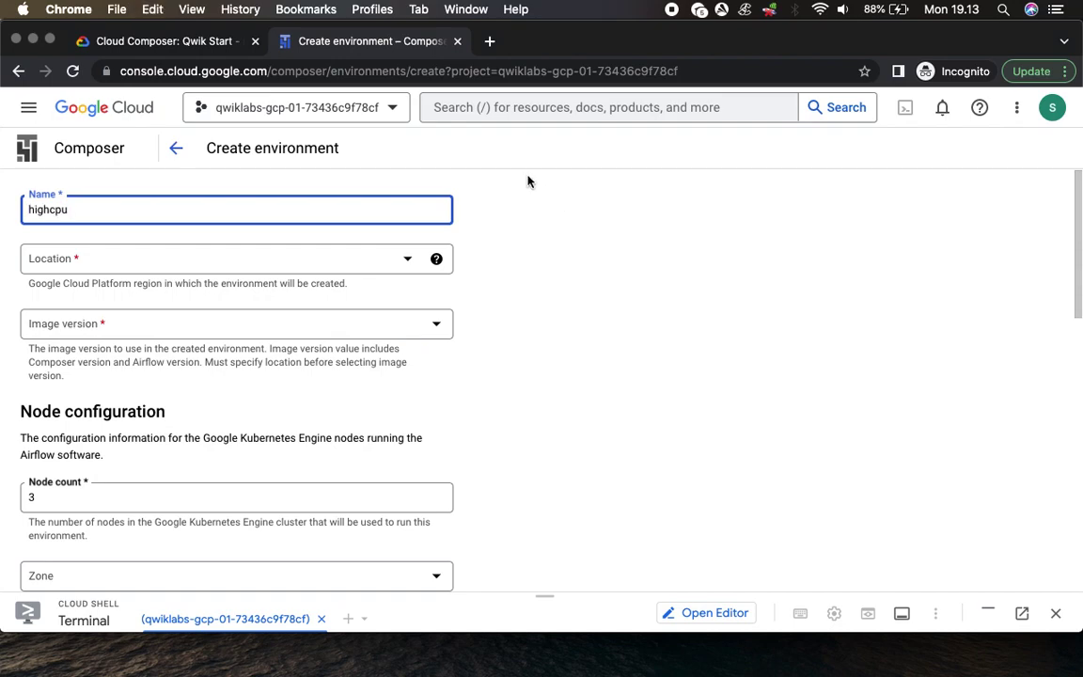
Step: Check the required location in the lab instructions and set the environment's location to us-east1
{"action": "left_click", "coordinate": [188, 47]}
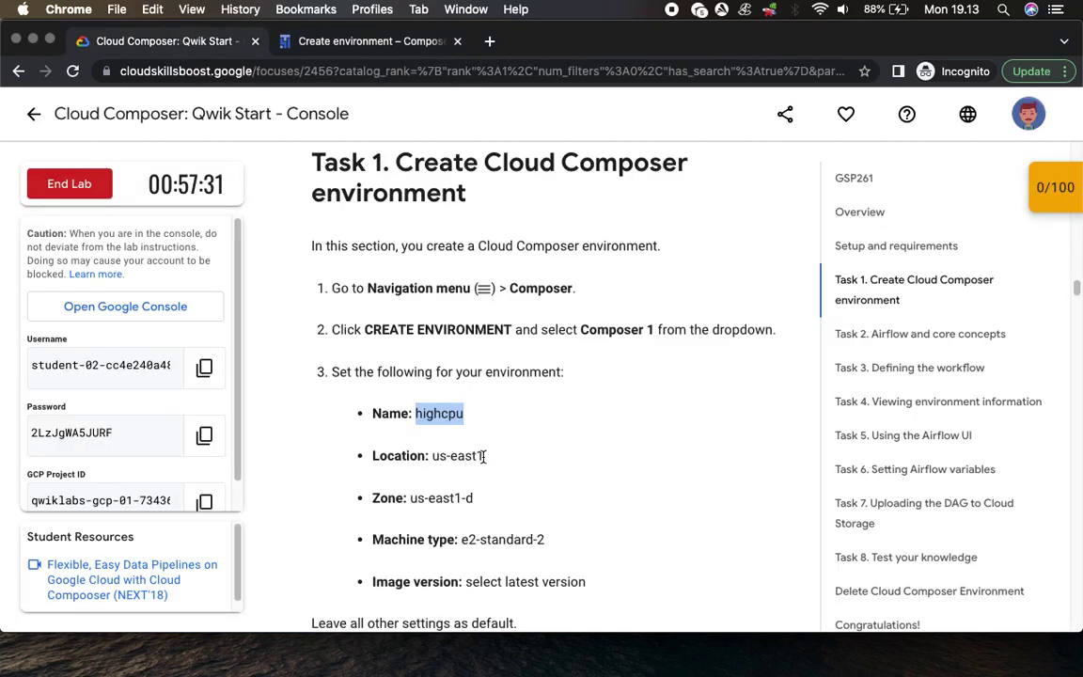
{"action": "left_click", "coordinate": [322, 52]}
{"action": "left_click", "coordinate": [217, 264]}
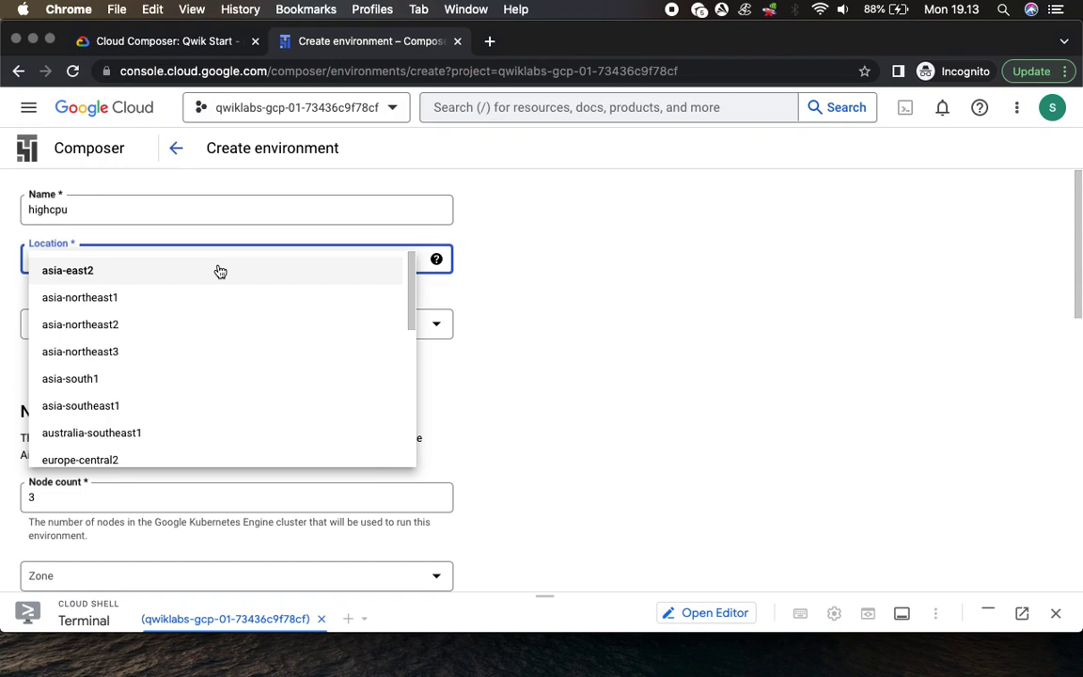
{"action": "scroll", "coordinate": [189, 402], "scroll_direction": "down", "scroll_amount": 5}
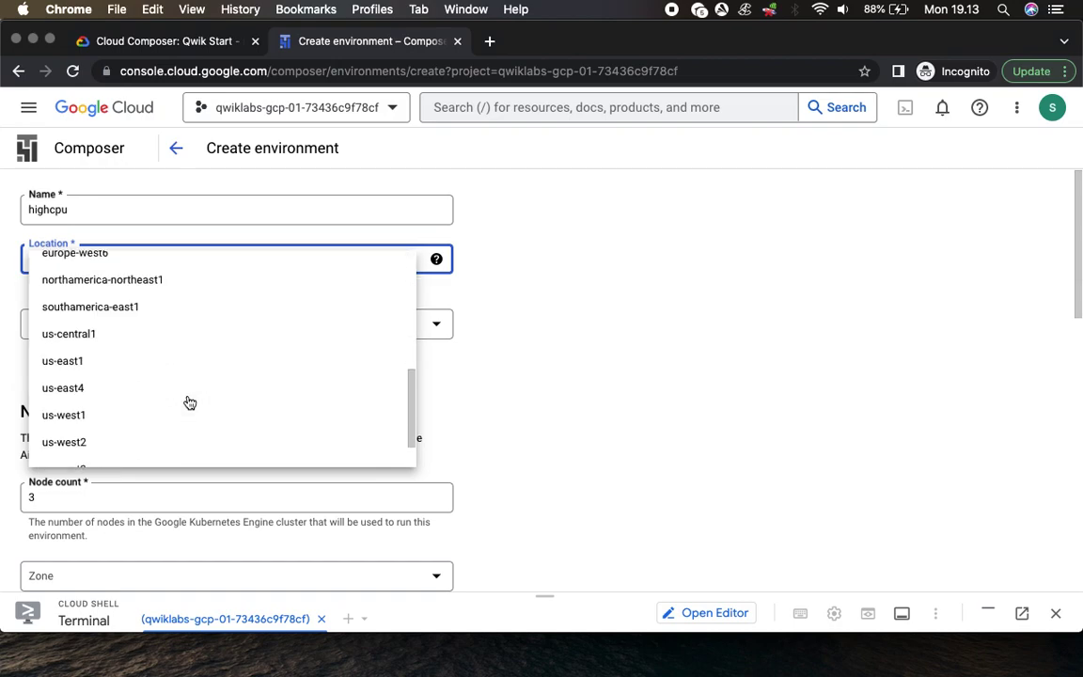
{"action": "left_click", "coordinate": [73, 365]}
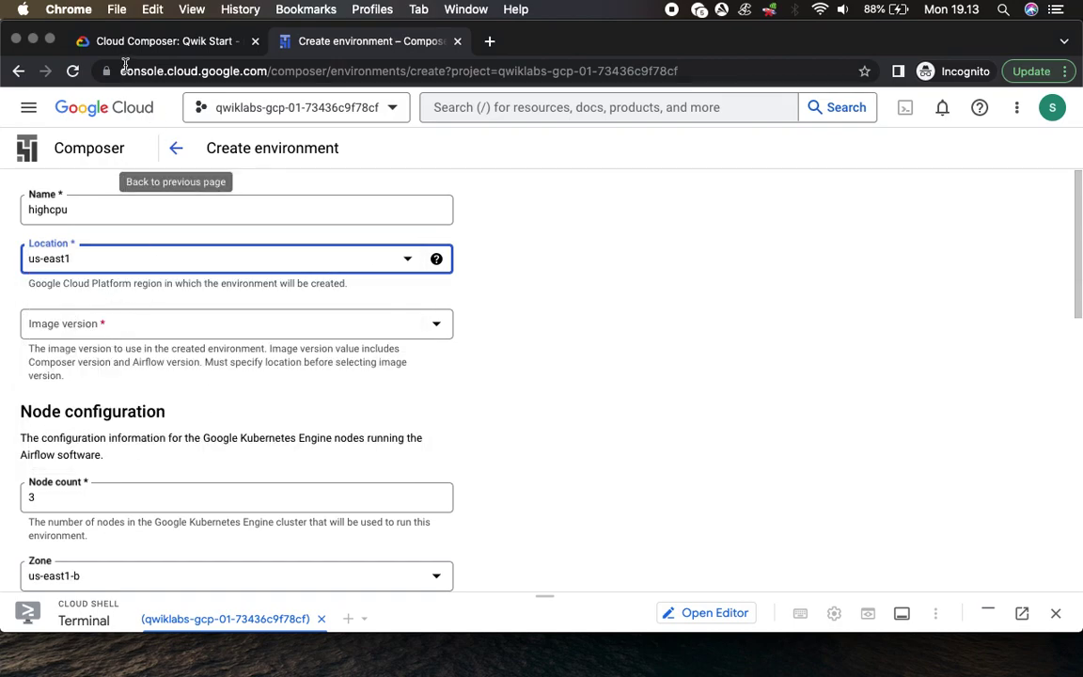
Step: Review the remaining settings in the lab instructions and set the node configuration's zone to us-east1-d
{"action": "left_click", "coordinate": [123, 47]}
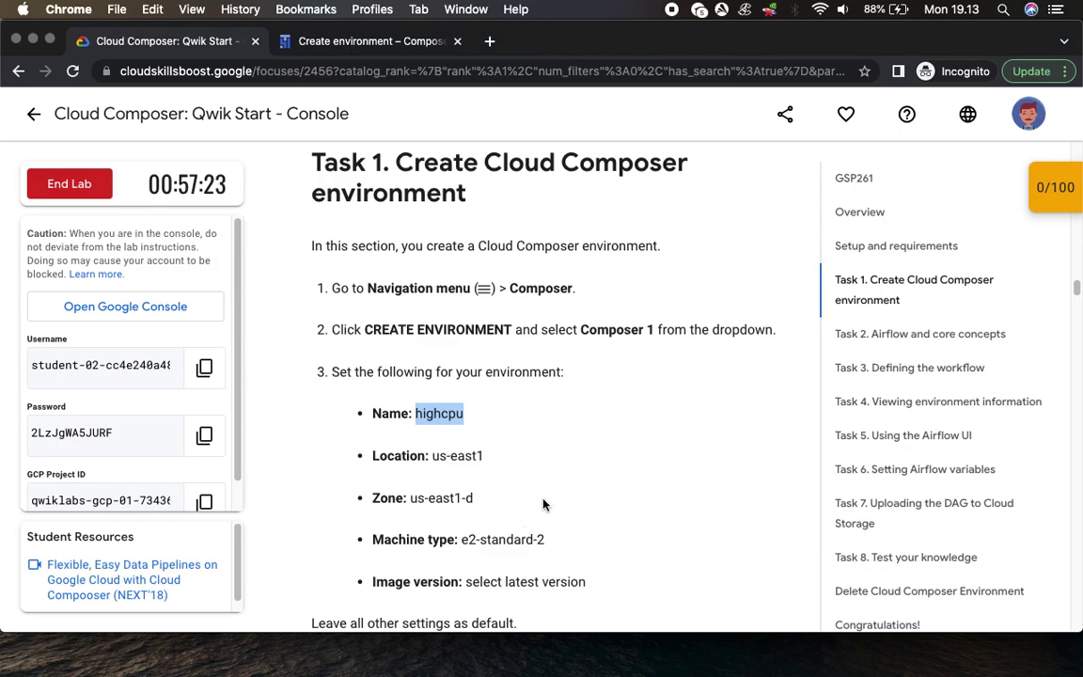
{"action": "scroll", "coordinate": [543, 504], "scroll_direction": "down", "scroll_amount": 6}
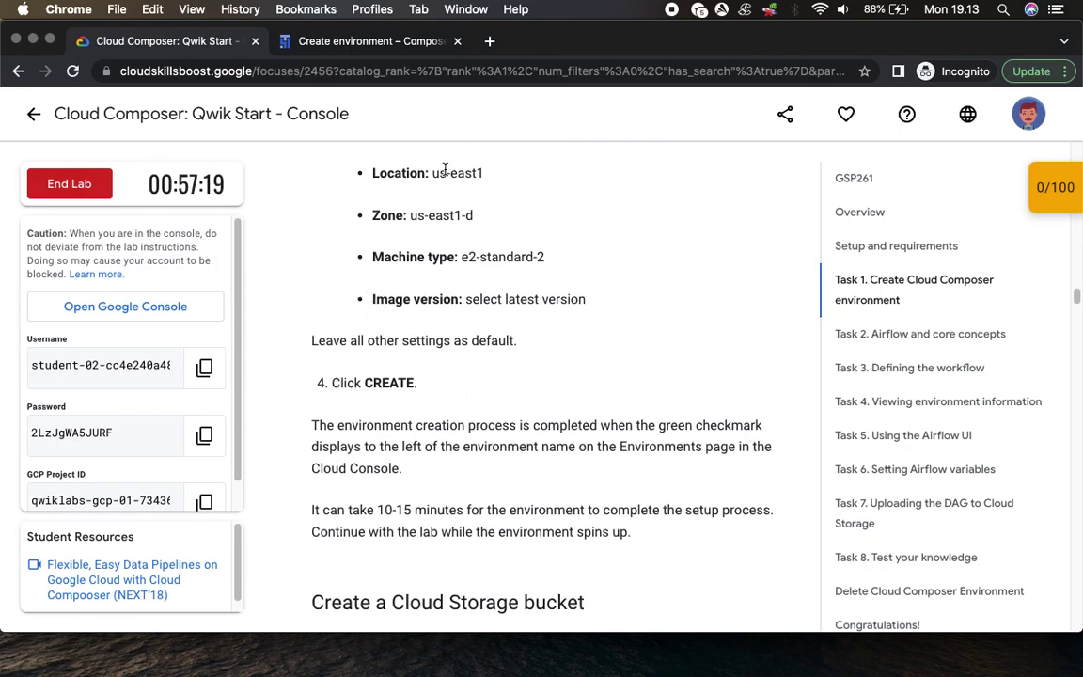
{"action": "scroll", "coordinate": [479, 305], "scroll_direction": "up", "scroll_amount": 3}
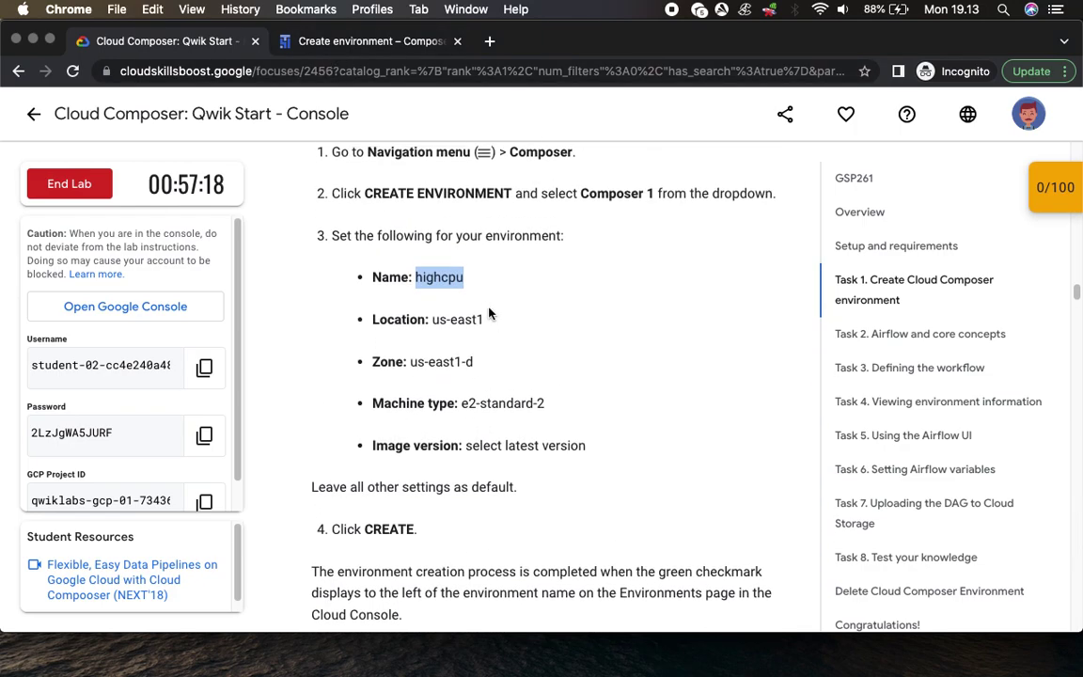
{"action": "scroll", "coordinate": [489, 313], "scroll_direction": "down", "scroll_amount": 2}
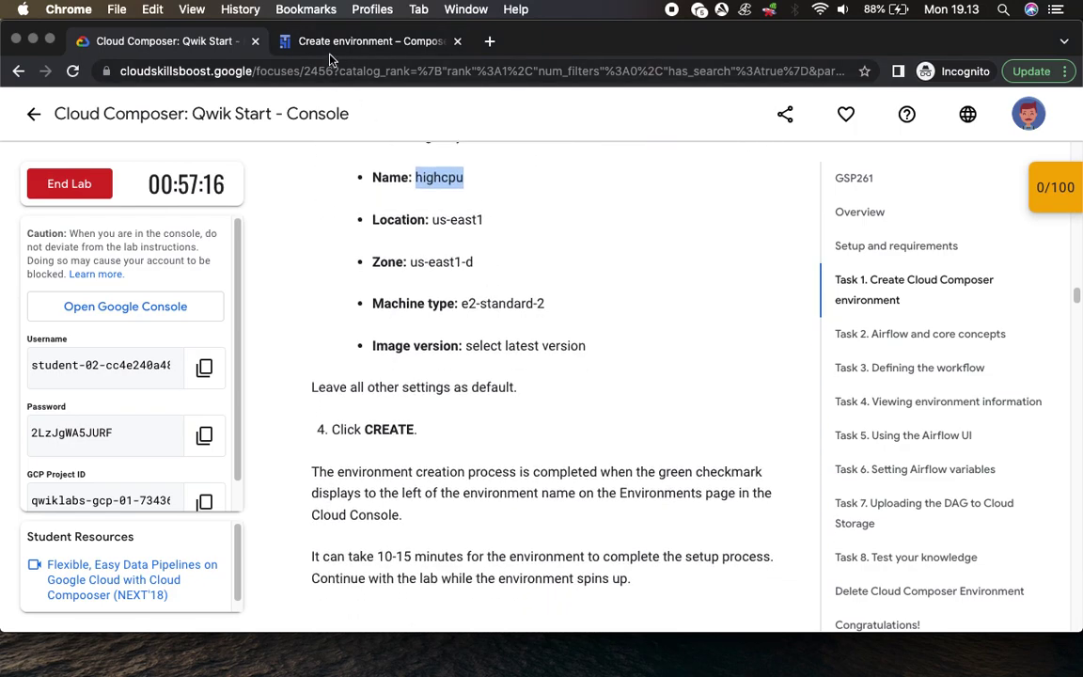
{"action": "left_click", "coordinate": [331, 44]}
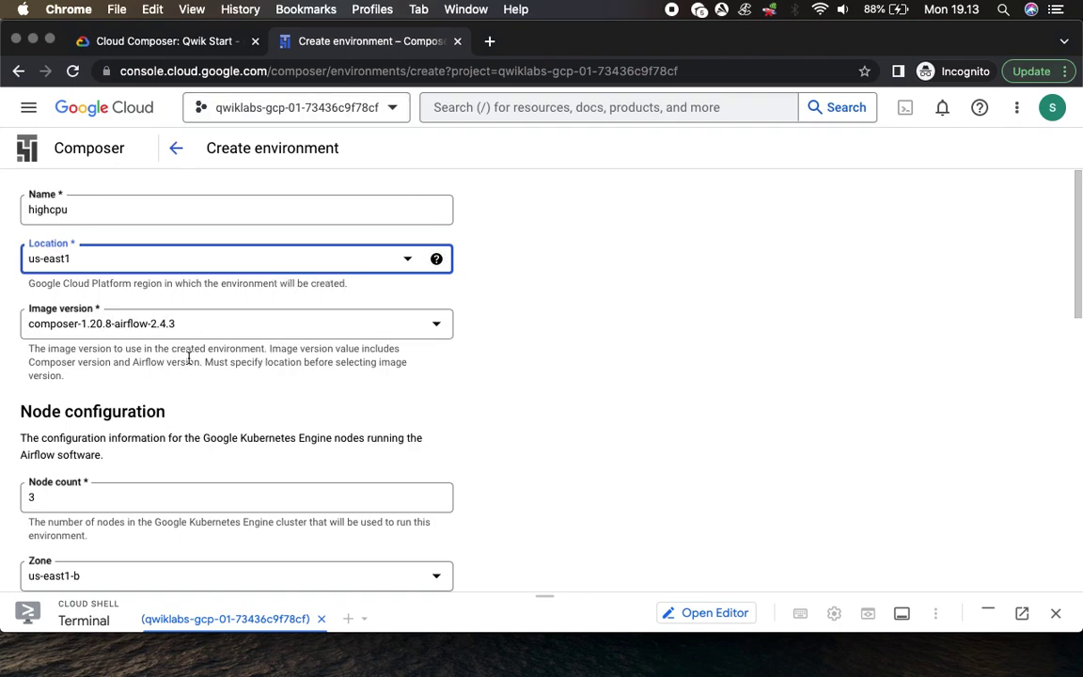
{"action": "scroll", "coordinate": [616, 452], "scroll_direction": "down", "scroll_amount": 5}
{"action": "scroll", "coordinate": [616, 452], "scroll_direction": "down", "scroll_amount": 2}
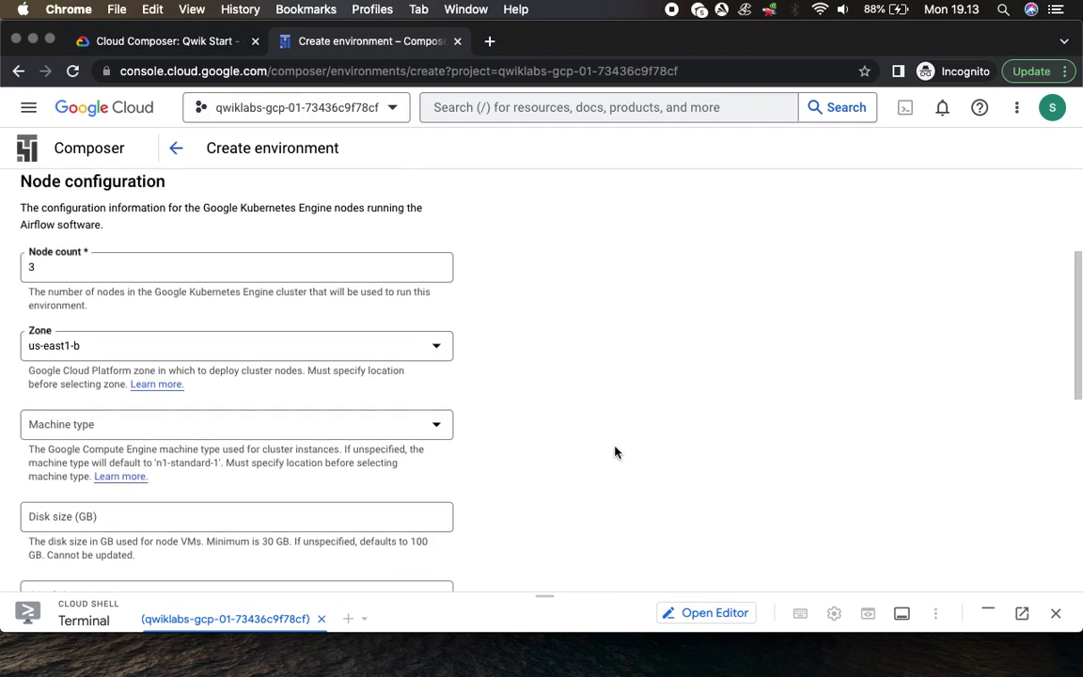
{"action": "left_click", "coordinate": [164, 40]}
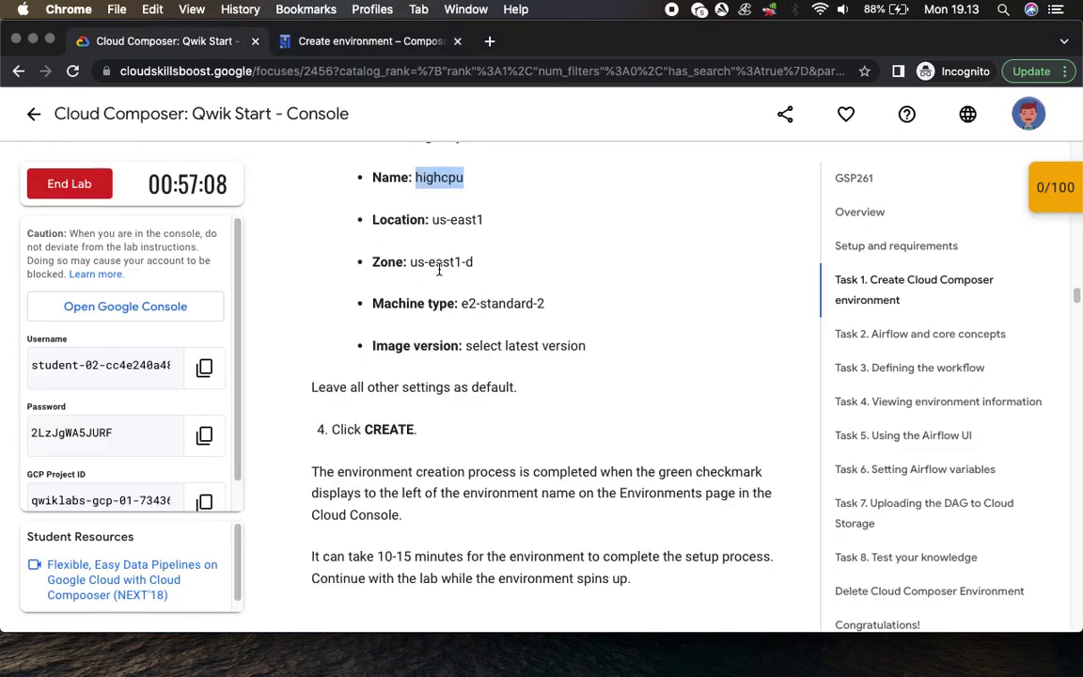
{"action": "left_click", "coordinate": [356, 45]}
{"action": "left_click", "coordinate": [80, 281]}
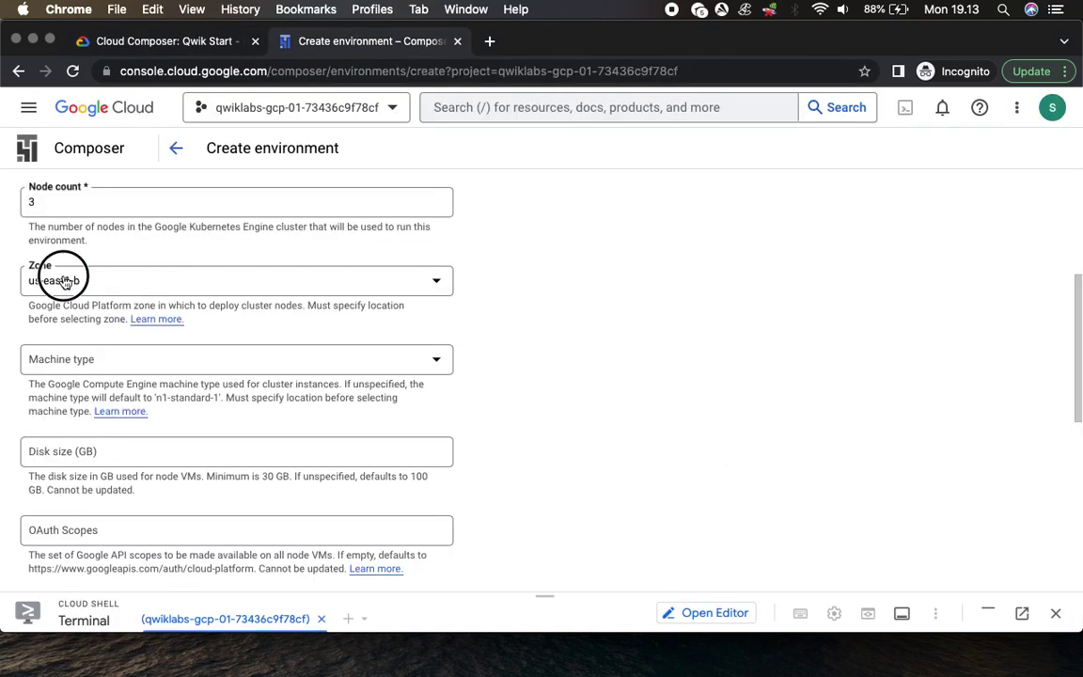
{"action": "left_click", "coordinate": [80, 348]}
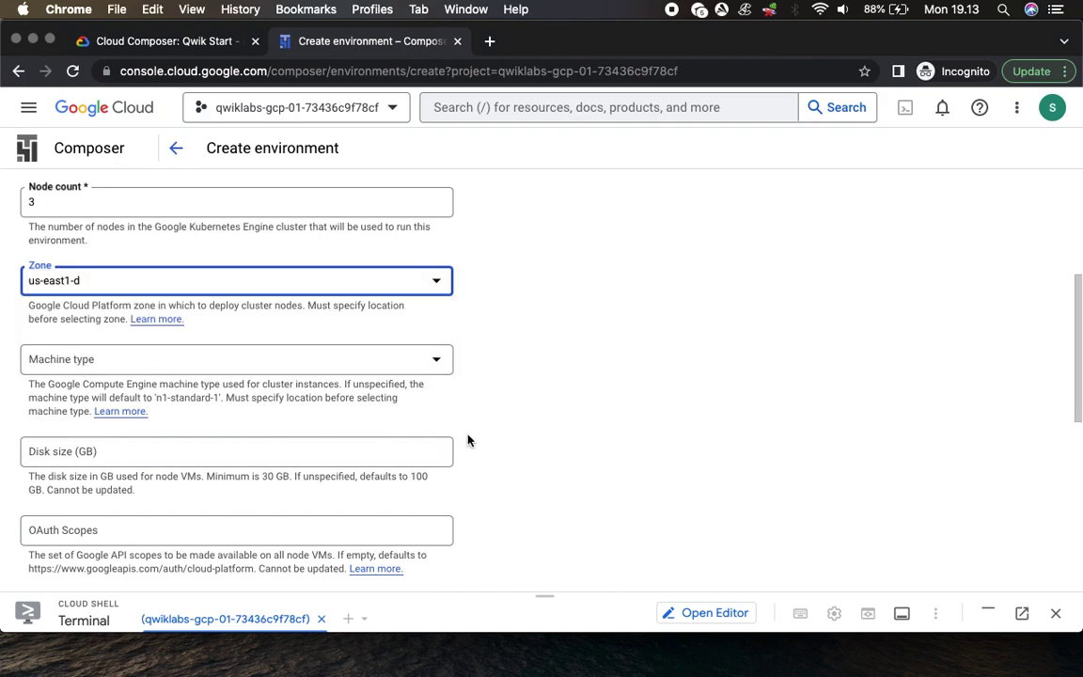
Step: Check the required machine type in the lab instructions and set the environment's machine type to e2-standard-2
{"action": "scroll", "coordinate": [580, 461], "scroll_direction": "down", "scroll_amount": 3}
{"action": "left_click", "coordinate": [178, 41]}
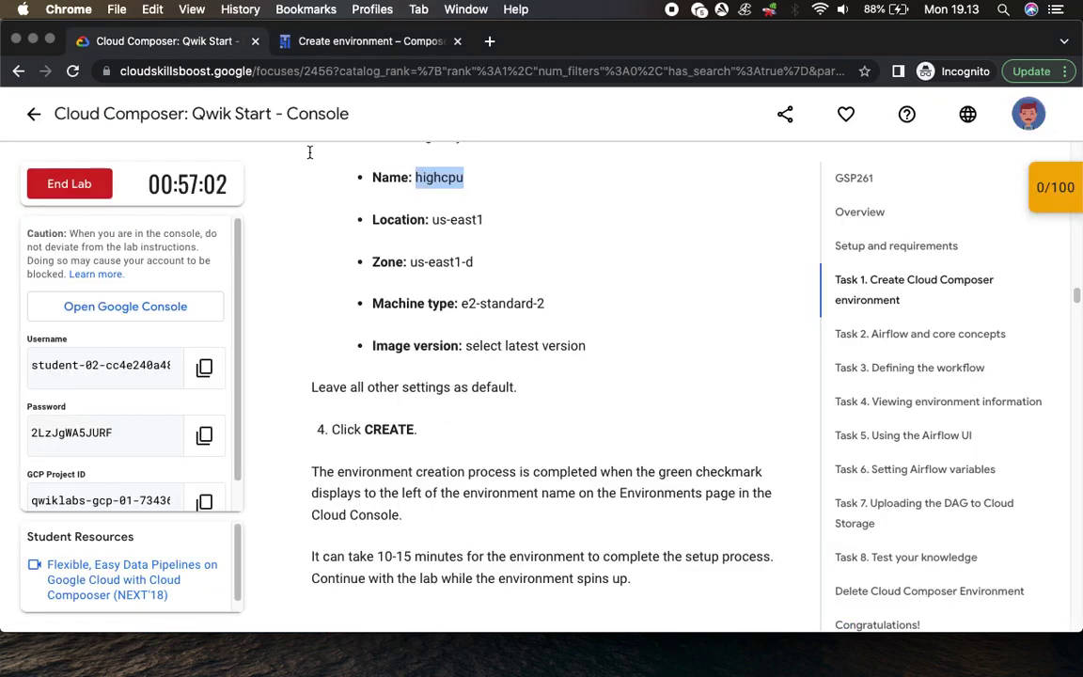
{"action": "left_click_drag", "start_coordinate": [458, 304], "coordinate": [529, 273]}
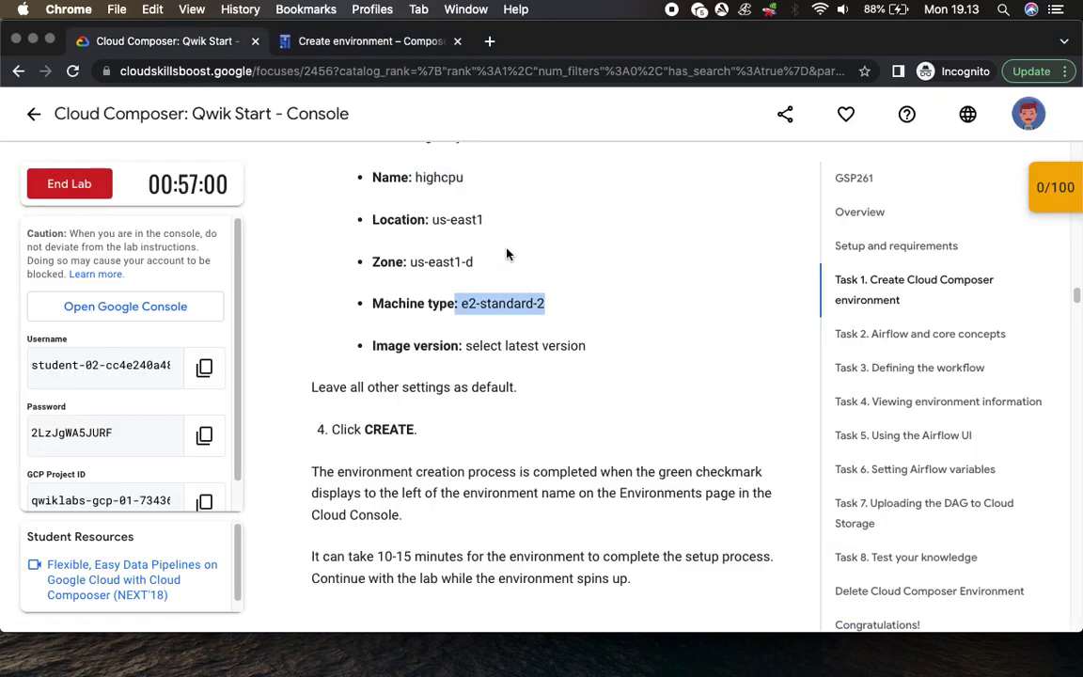
{"action": "left_click", "coordinate": [347, 42]}
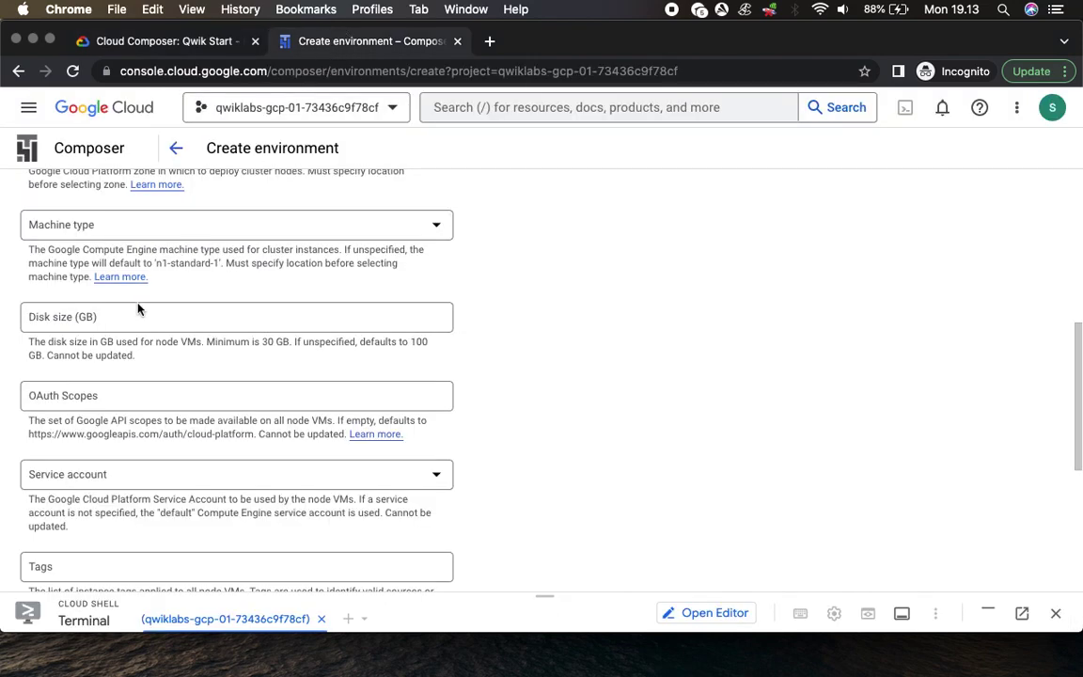
{"action": "left_click", "coordinate": [95, 226]}
{"action": "scroll", "coordinate": [190, 454], "scroll_direction": "down", "scroll_amount": 10}
{"action": "scroll", "coordinate": [191, 453], "scroll_direction": "down", "scroll_amount": 15}
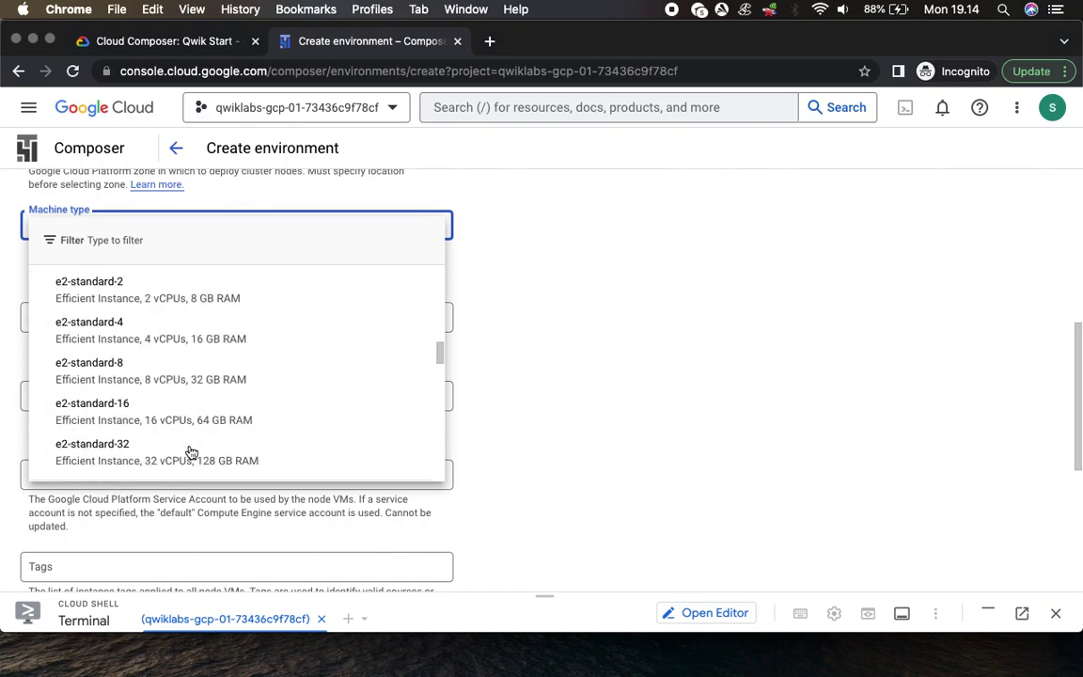
{"action": "left_click", "coordinate": [109, 293]}
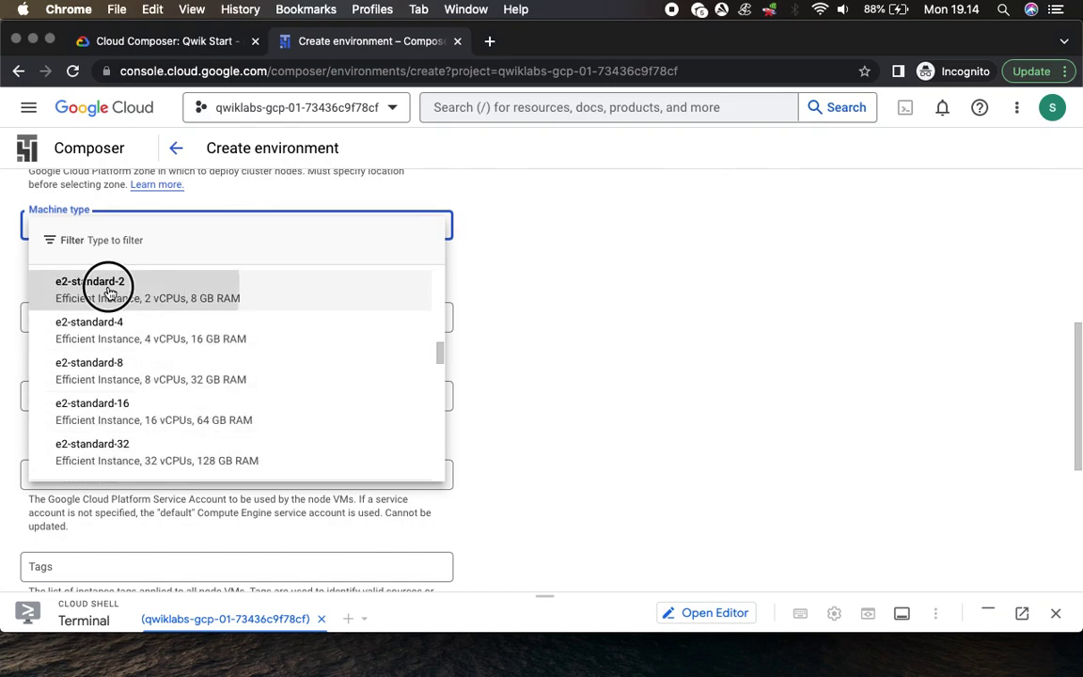
Step: Check the image version requirement in the lab instructions and review the available image versions, keeping composer-1.20.8-airflow-2.4.3
{"action": "left_click", "coordinate": [162, 41]}
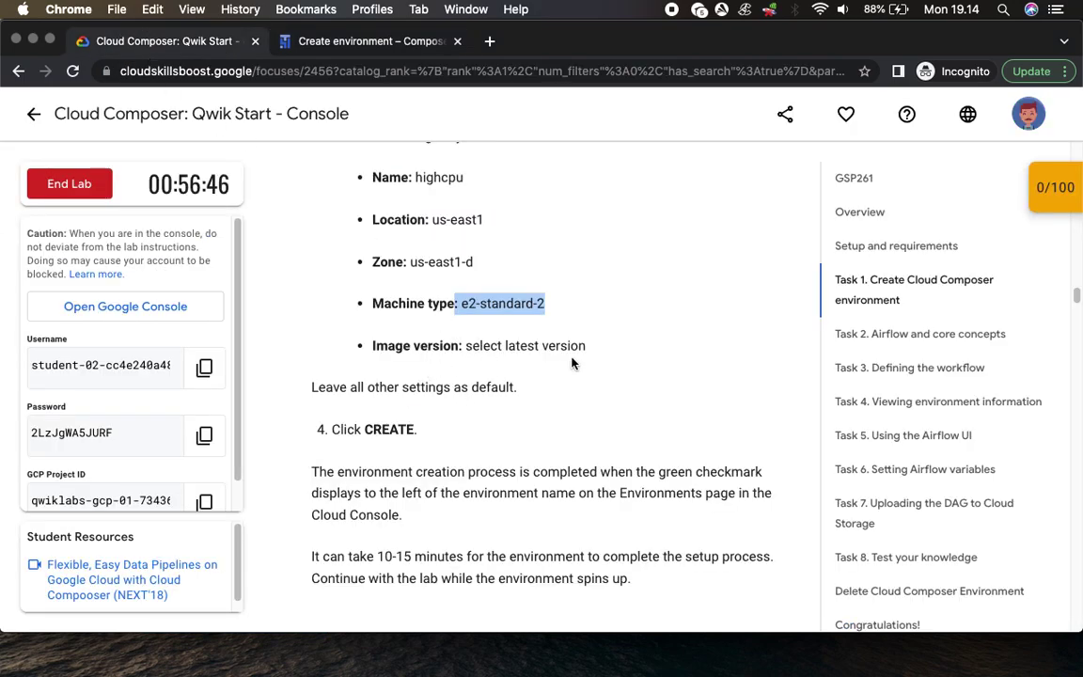
{"action": "left_click", "coordinate": [365, 49]}
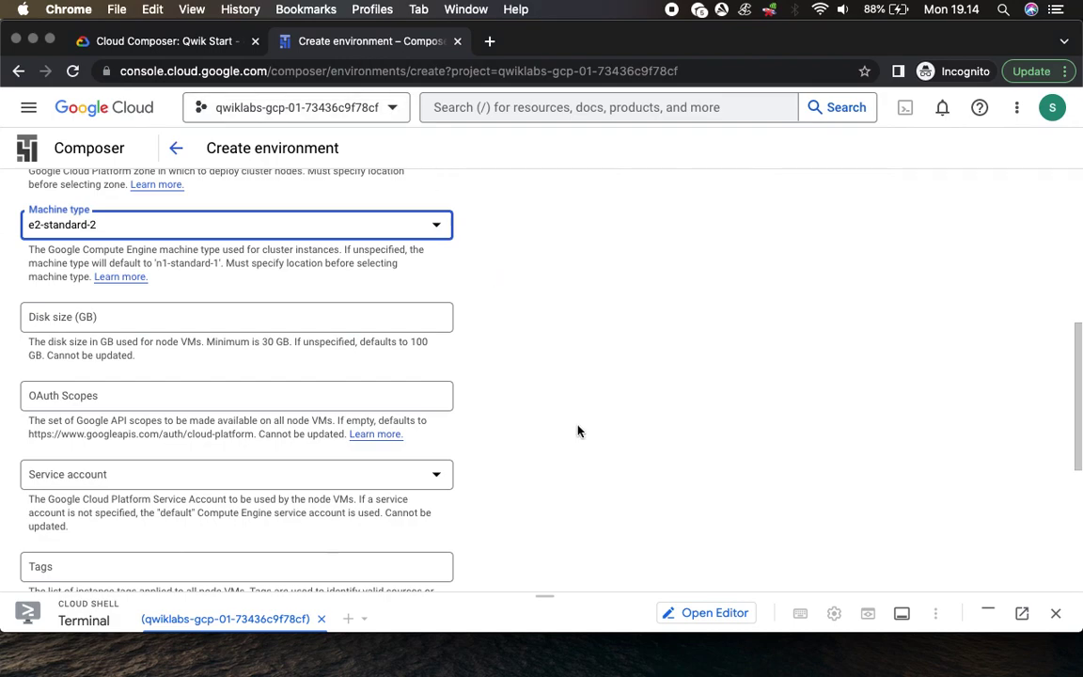
{"action": "scroll", "coordinate": [575, 427], "scroll_direction": "down", "scroll_amount": 5}
{"action": "scroll", "coordinate": [578, 431], "scroll_direction": "up", "scroll_amount": 5}
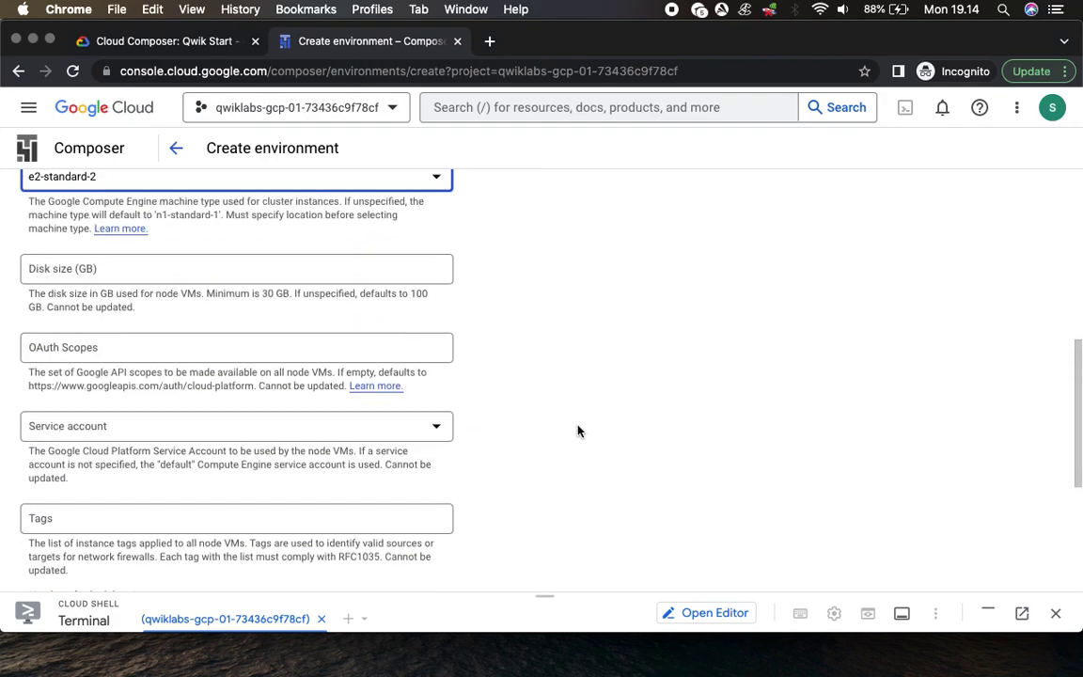
{"action": "scroll", "coordinate": [578, 430], "scroll_direction": "up", "scroll_amount": 2}
{"action": "left_click", "coordinate": [433, 263]}
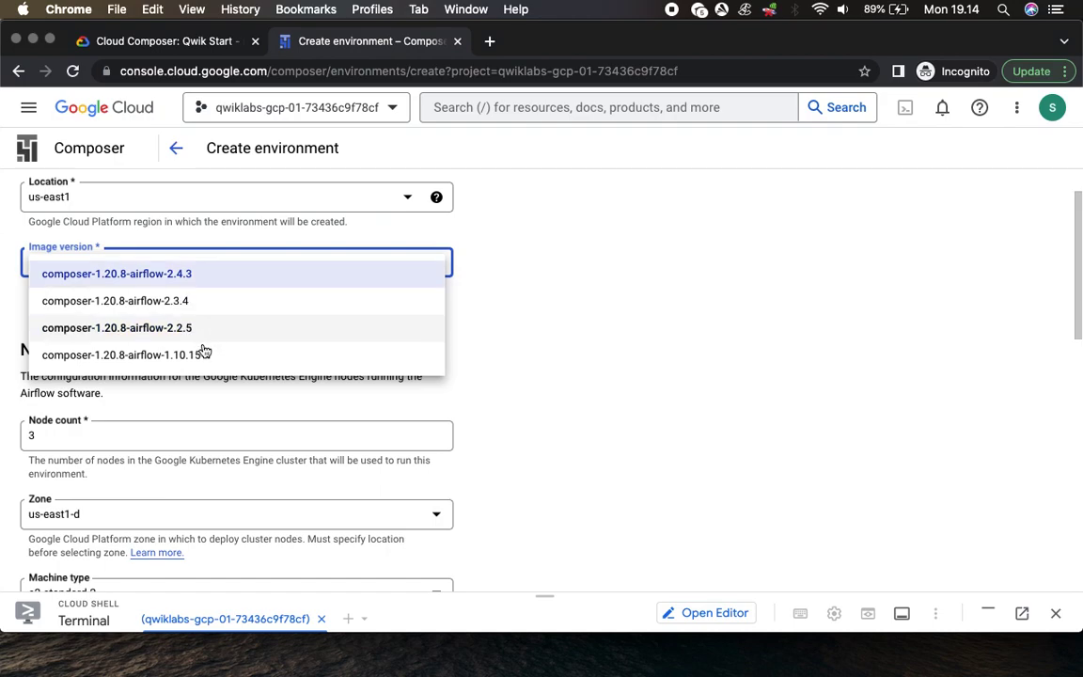
{"action": "left_click", "coordinate": [537, 280]}
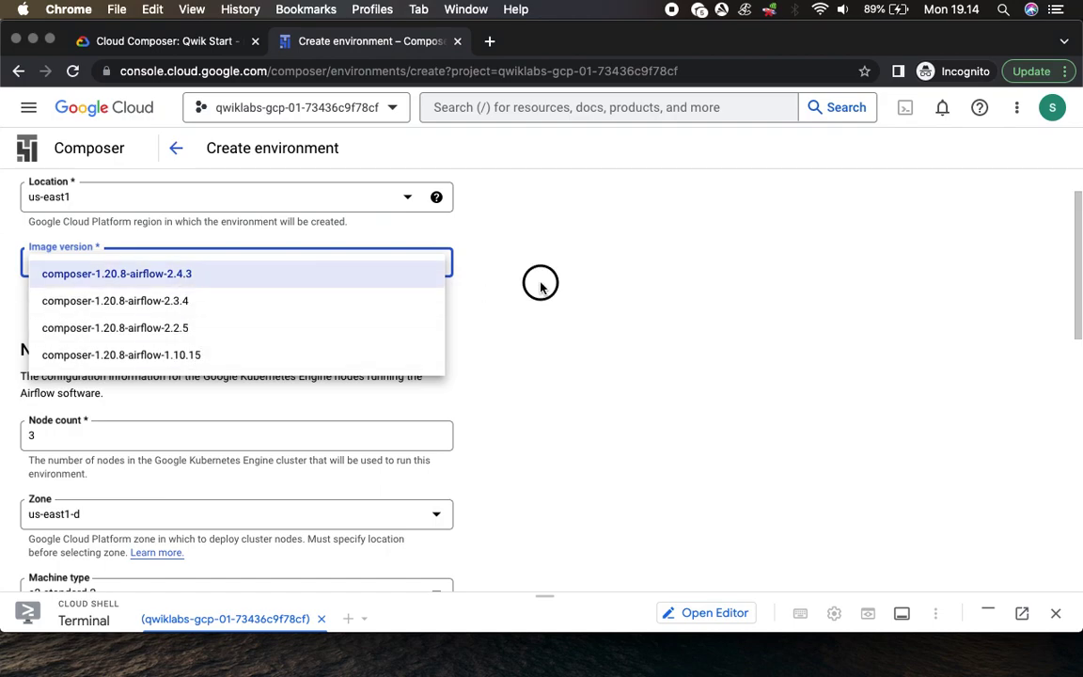
Step: Check the final creation instruction in the lab and create the highcpu environment with all other settings at their defaults
{"action": "scroll", "coordinate": [533, 453], "scroll_direction": "down", "scroll_amount": 5}
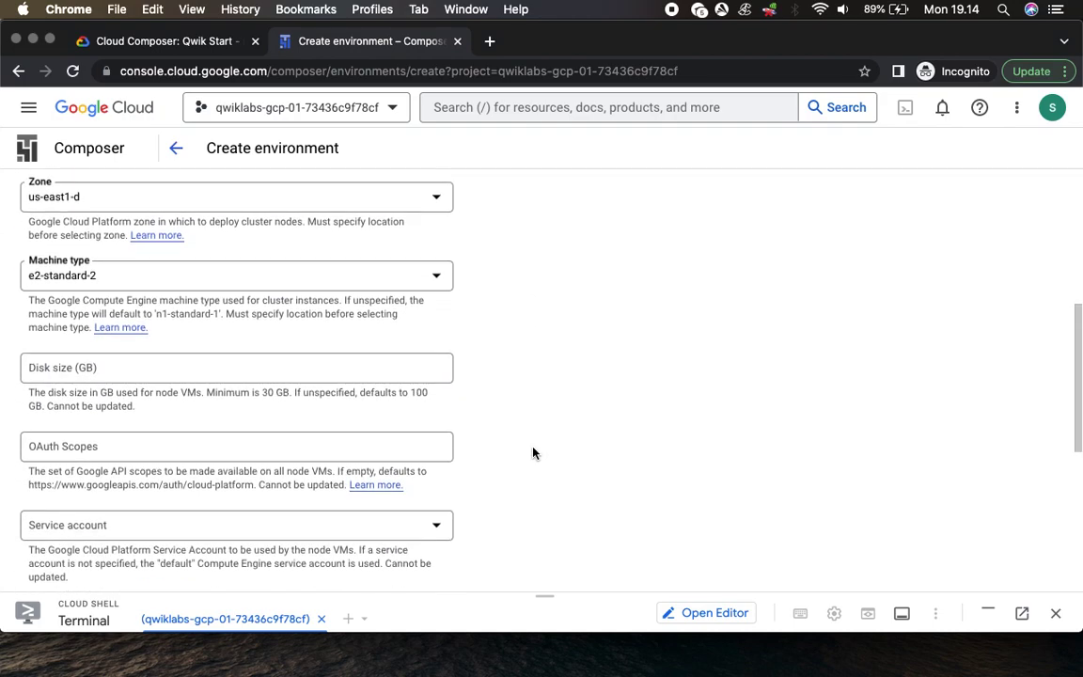
{"action": "scroll", "coordinate": [533, 453], "scroll_direction": "down", "scroll_amount": 1}
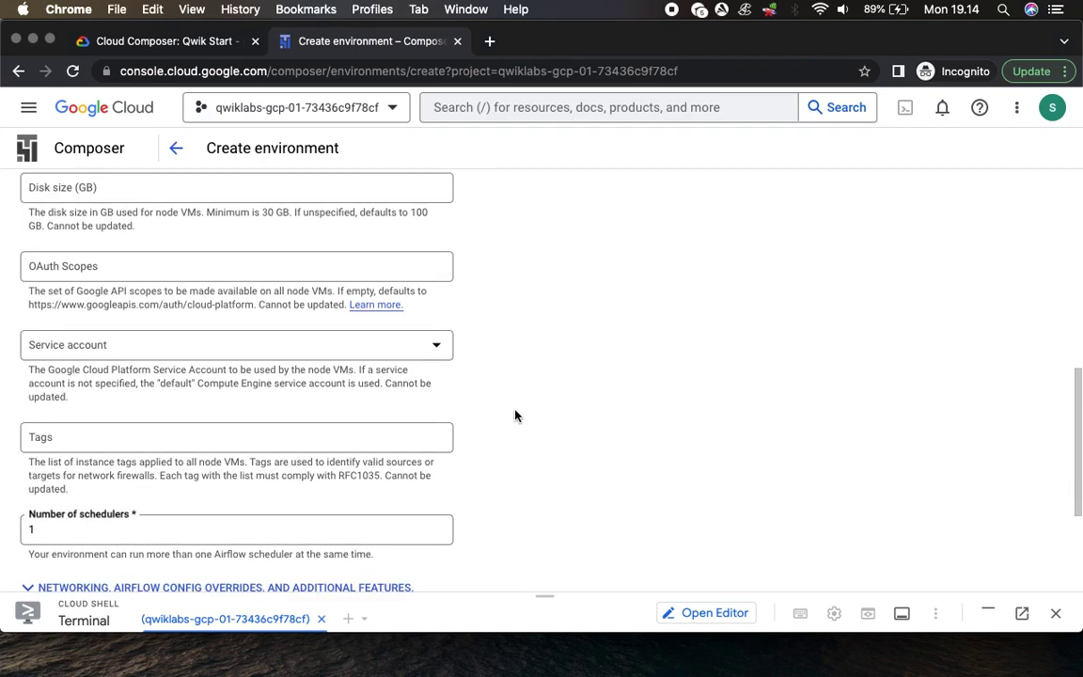
{"action": "left_click", "coordinate": [160, 42]}
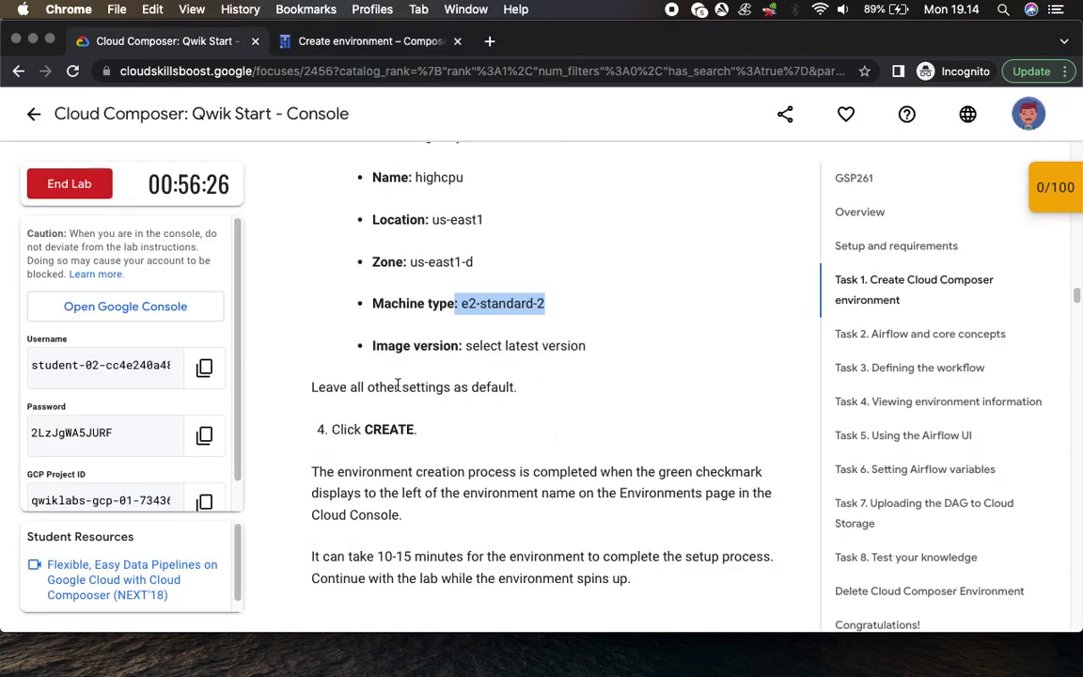
{"action": "left_click_drag", "start_coordinate": [331, 428], "coordinate": [414, 428]}
{"action": "left_click", "coordinate": [367, 41]}
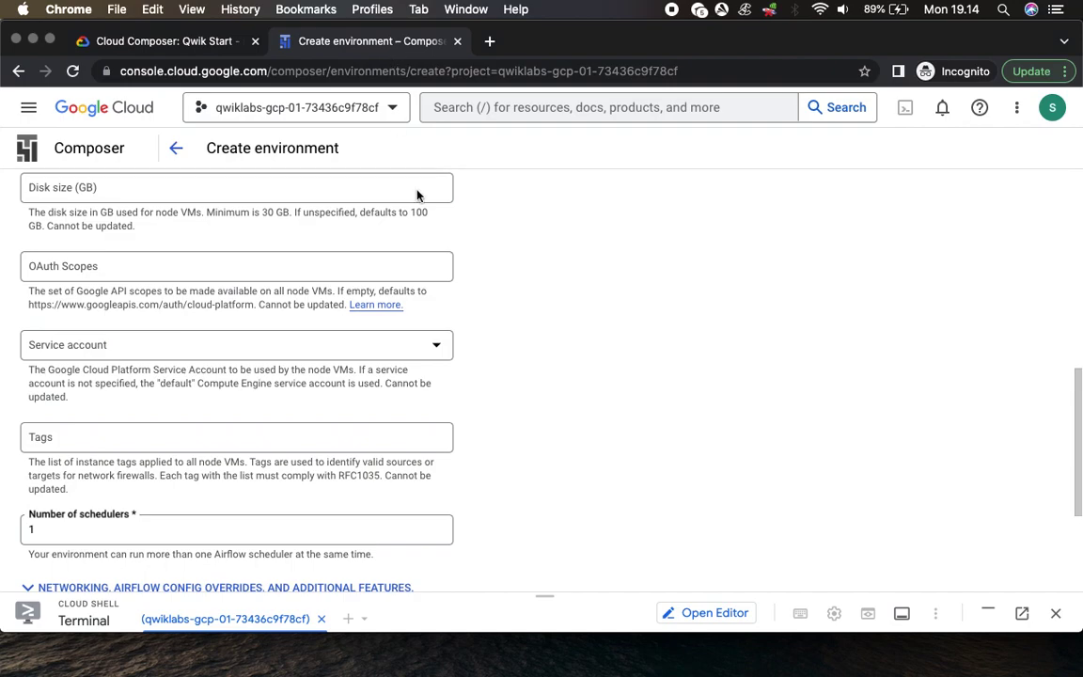
{"action": "scroll", "coordinate": [575, 464], "scroll_direction": "down", "scroll_amount": 2}
{"action": "left_click", "coordinate": [52, 557]}
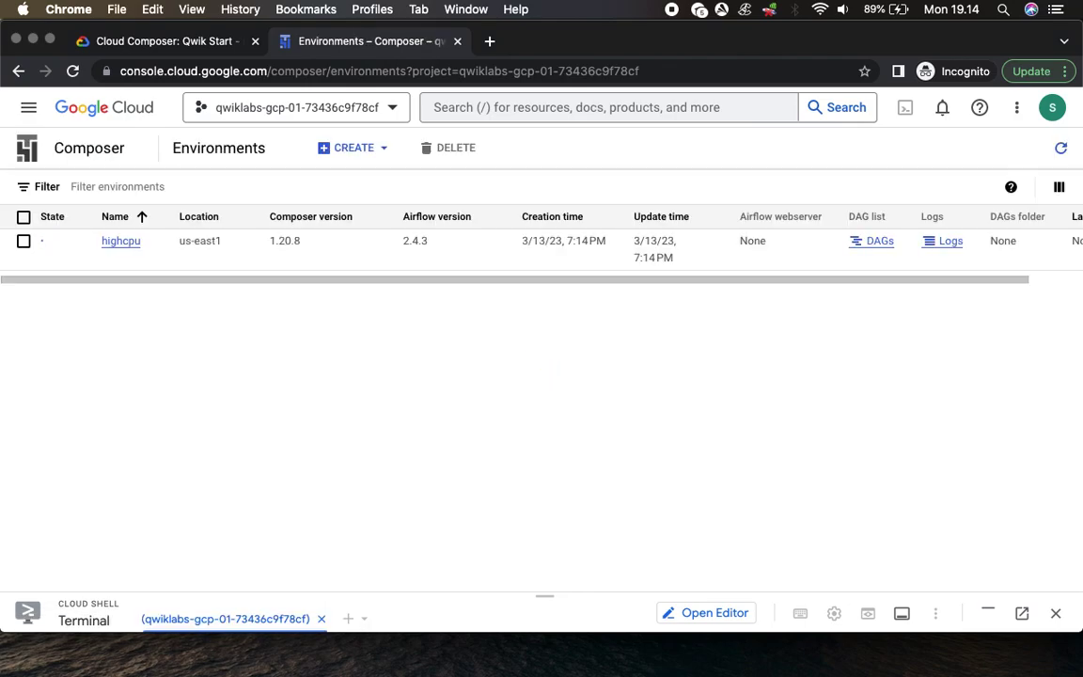
Step: Read the lab's notes on environment setup time and its instructions for creating a Cloud Storage bucket
{"action": "left_click", "coordinate": [170, 41]}
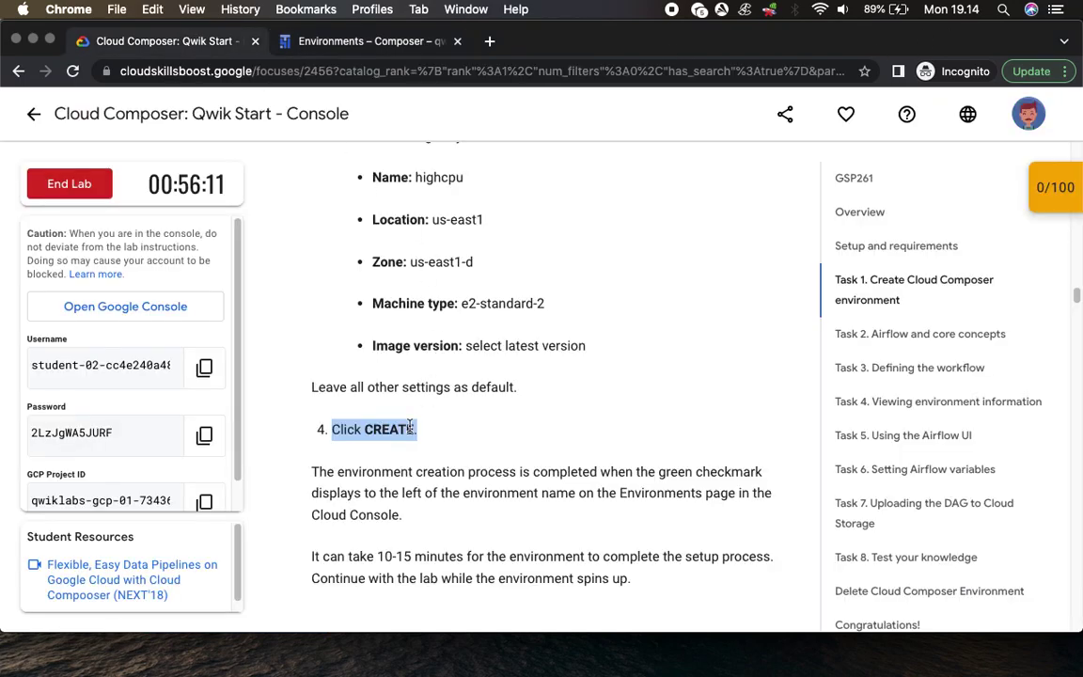
{"action": "scroll", "coordinate": [410, 426], "scroll_direction": "down", "scroll_amount": 4}
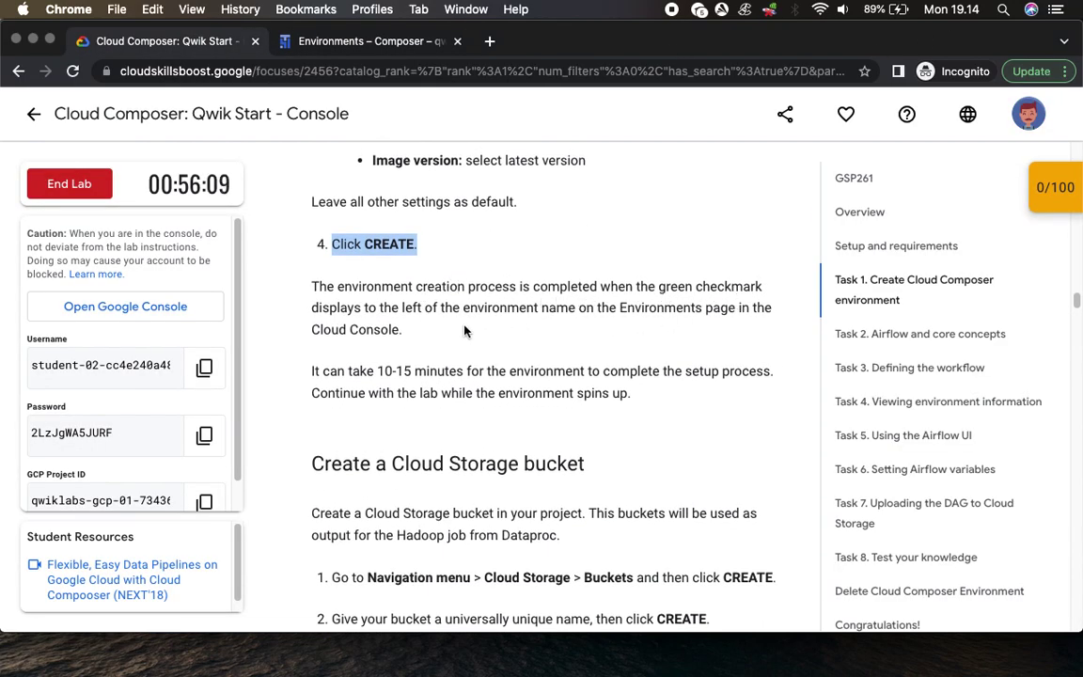
{"action": "left_click_drag", "start_coordinate": [360, 371], "coordinate": [508, 372]}
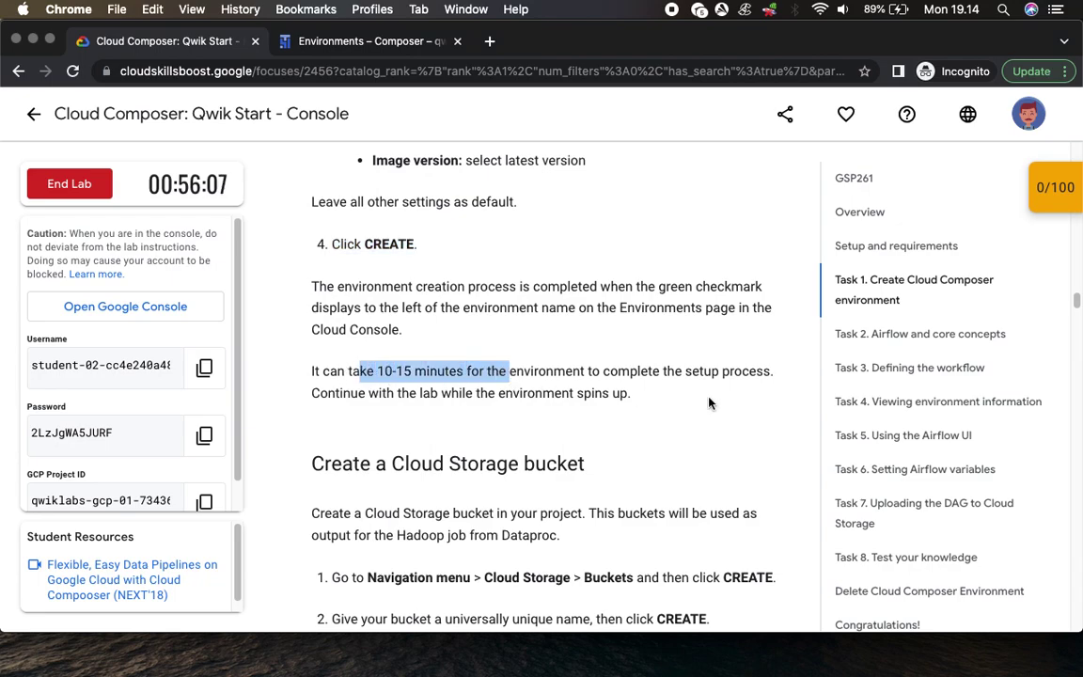
{"action": "scroll", "coordinate": [703, 402], "scroll_direction": "down", "scroll_amount": 4}
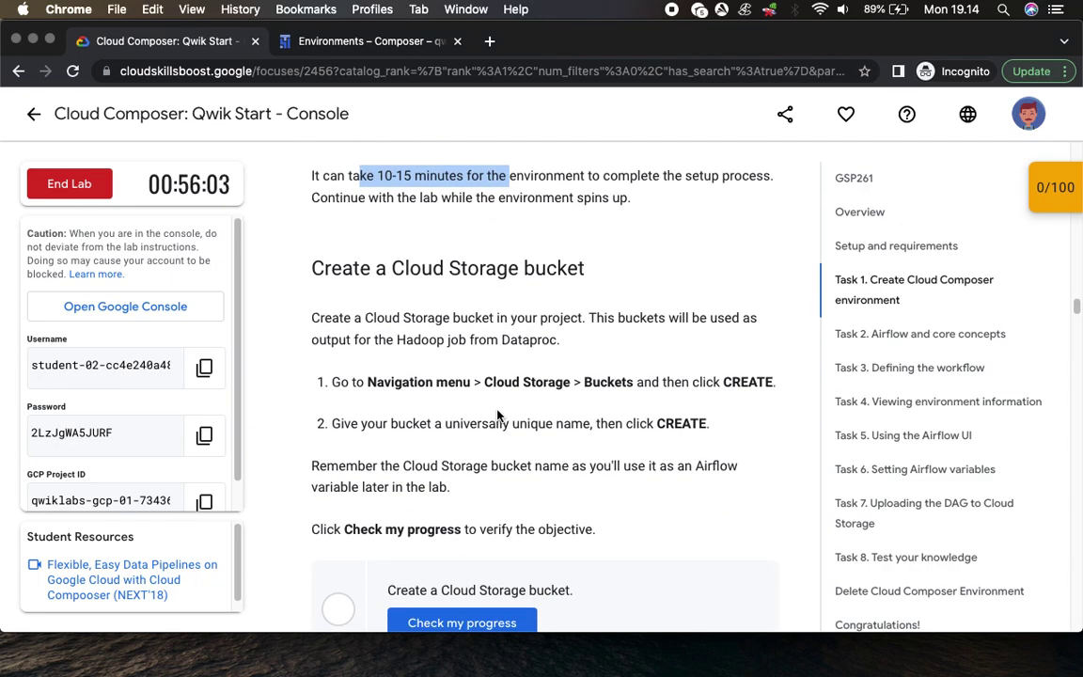
{"action": "left_click_drag", "start_coordinate": [410, 199], "coordinate": [648, 201]}
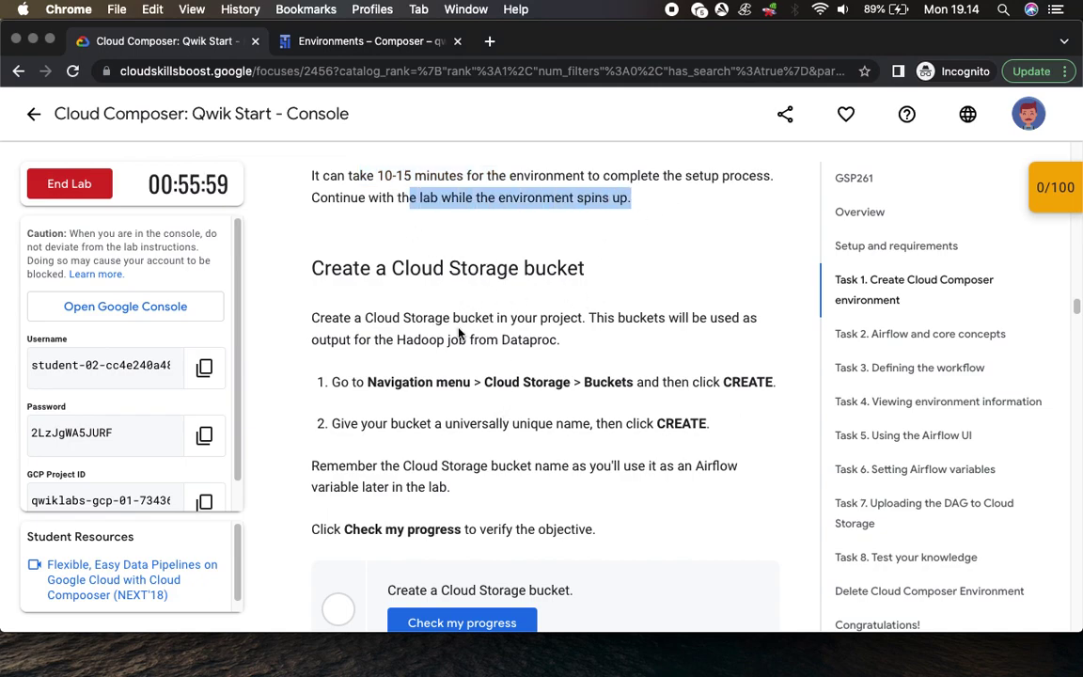
{"action": "left_click_drag", "start_coordinate": [496, 381], "coordinate": [613, 393]}
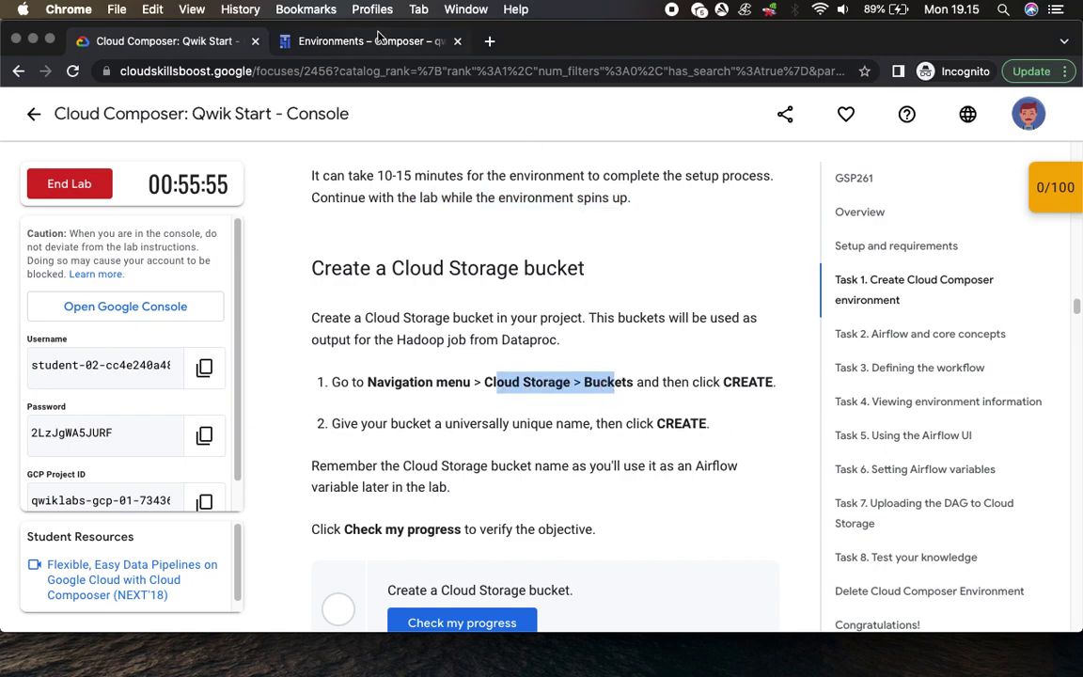
Step: Open the Cloud Storage Buckets page from the Google Cloud console in a new browser tab and switch to it
{"action": "left_click", "coordinate": [344, 40]}
{"action": "left_click", "coordinate": [28, 107]}
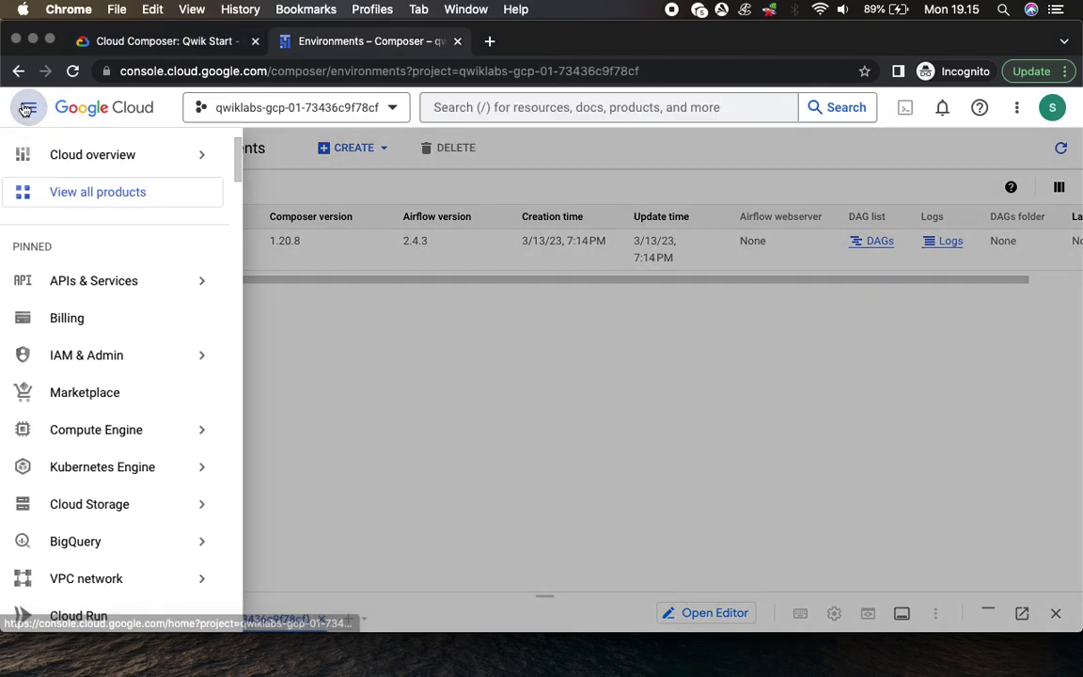
{"action": "mouse_move", "coordinate": [116, 435]}
{"action": "mouse_move", "coordinate": [178, 502]}
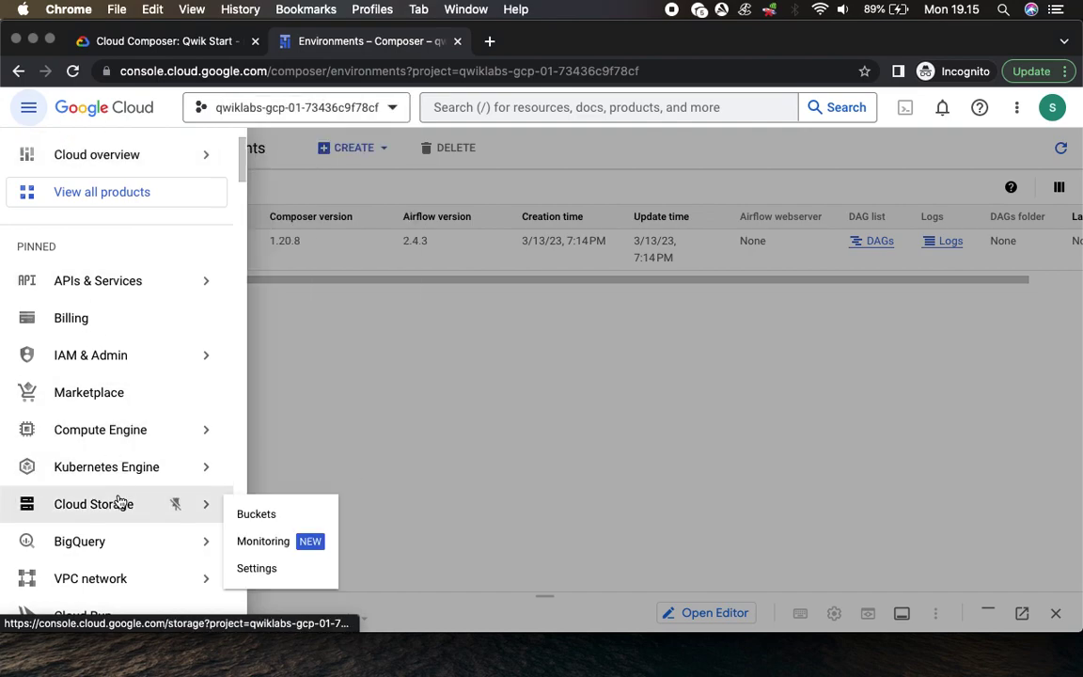
{"action": "right_click", "coordinate": [262, 517]}
{"action": "left_click", "coordinate": [341, 443]}
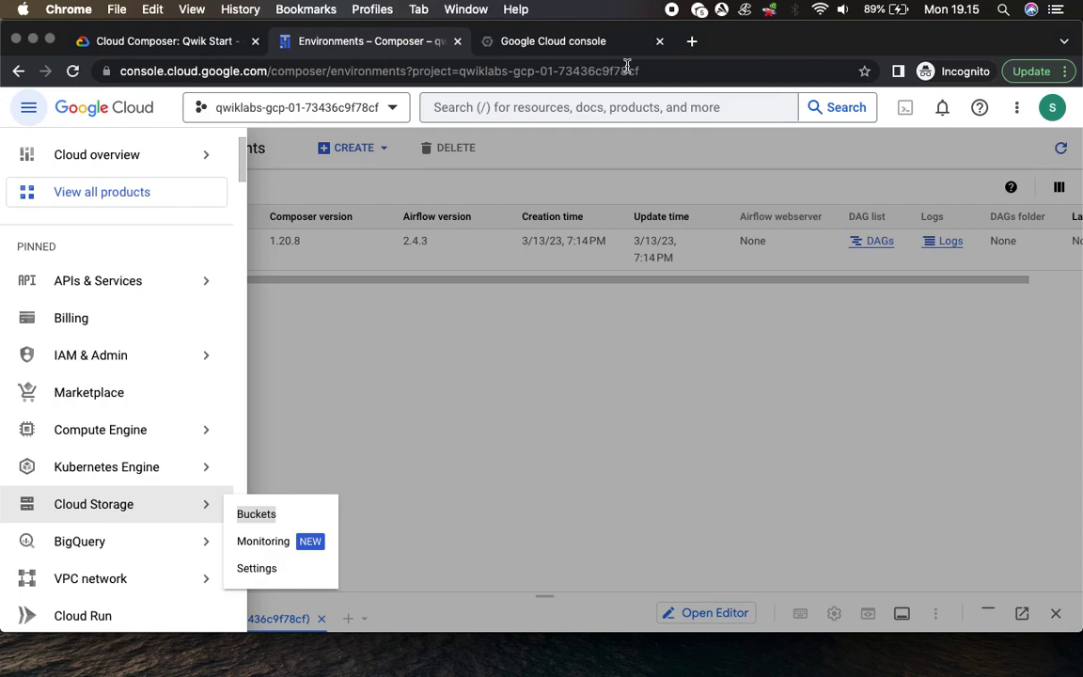
{"action": "left_click", "coordinate": [545, 41]}
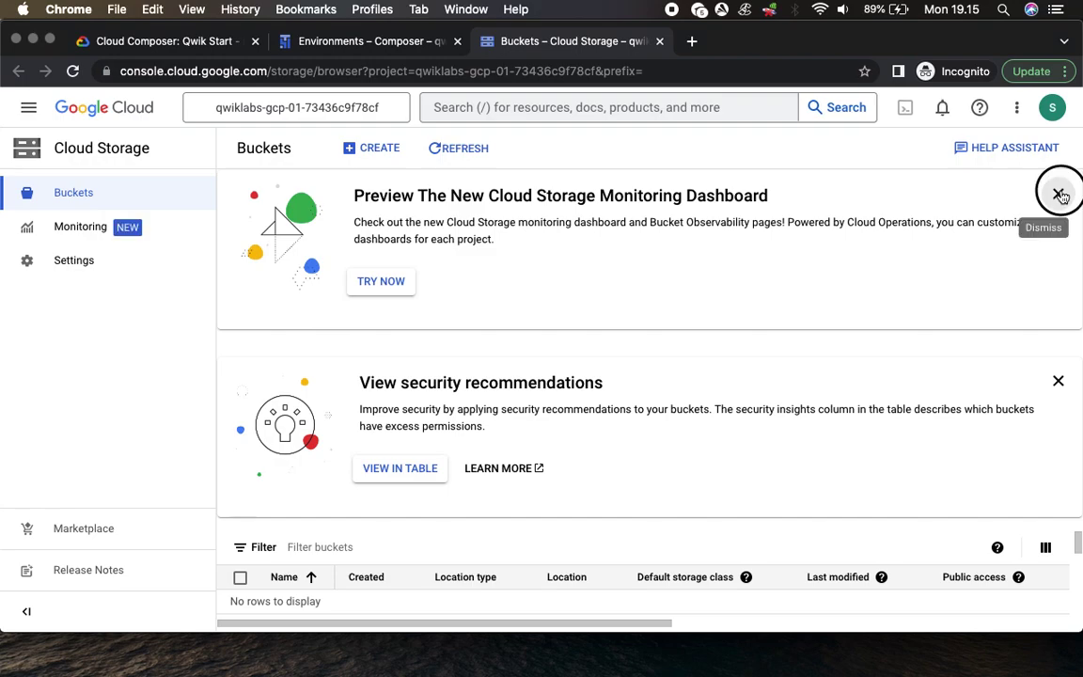
Step: Dismiss the Cloud Storage banners and the tutorial pane, and start creating a new bucket
{"action": "left_click", "coordinate": [1057, 195]}
{"action": "left_click", "coordinate": [1059, 195]}
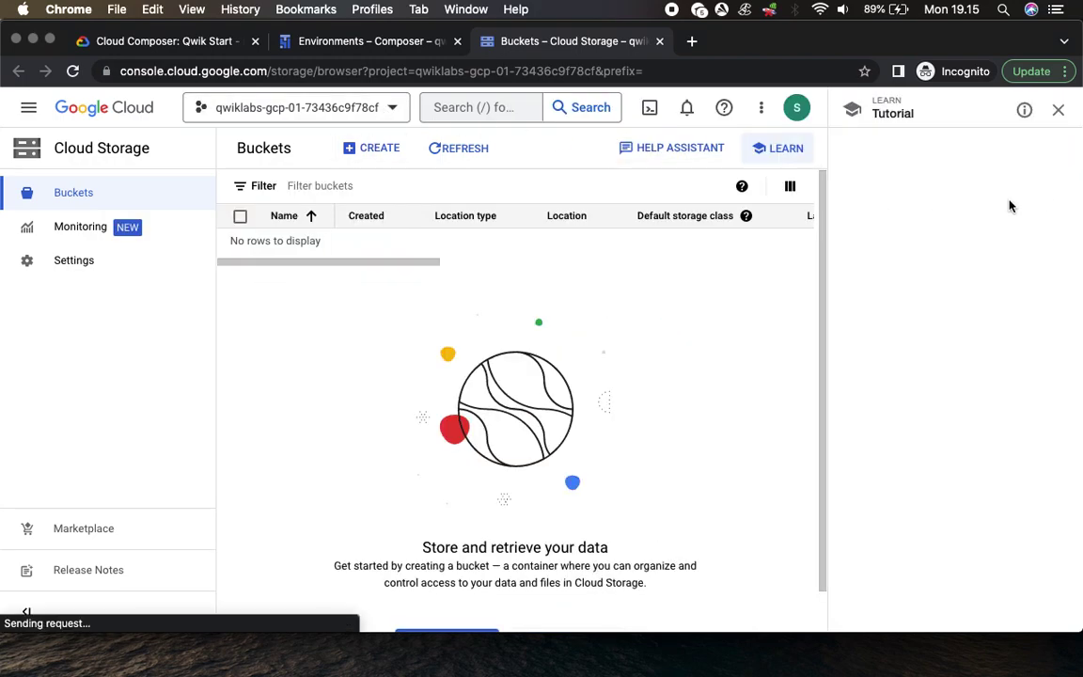
{"action": "left_click", "coordinate": [1057, 116]}
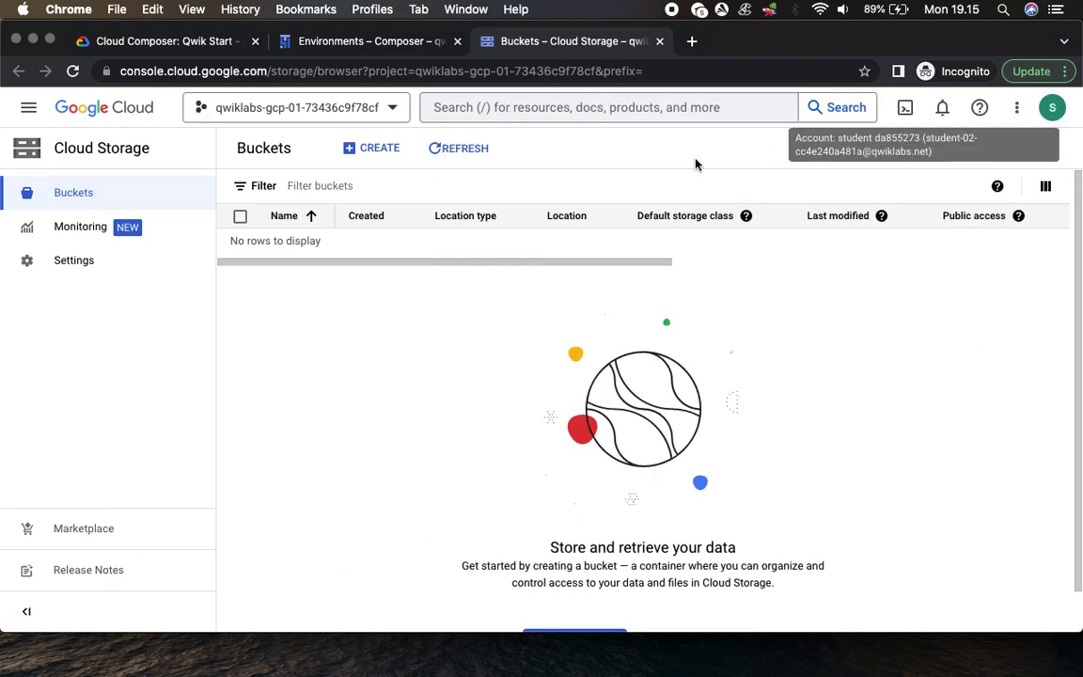
{"action": "left_click", "coordinate": [380, 152]}
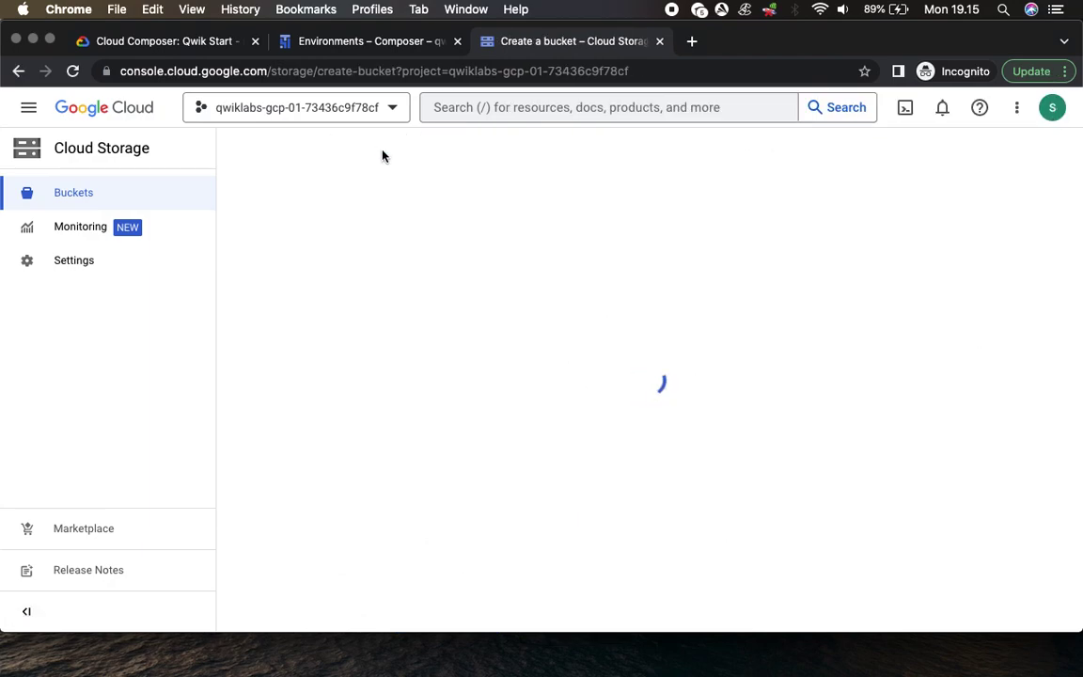
Step: Check the bucket naming instruction in the lab, copy the GCP Project ID and use it as the bucket name
{"action": "left_click", "coordinate": [173, 47]}
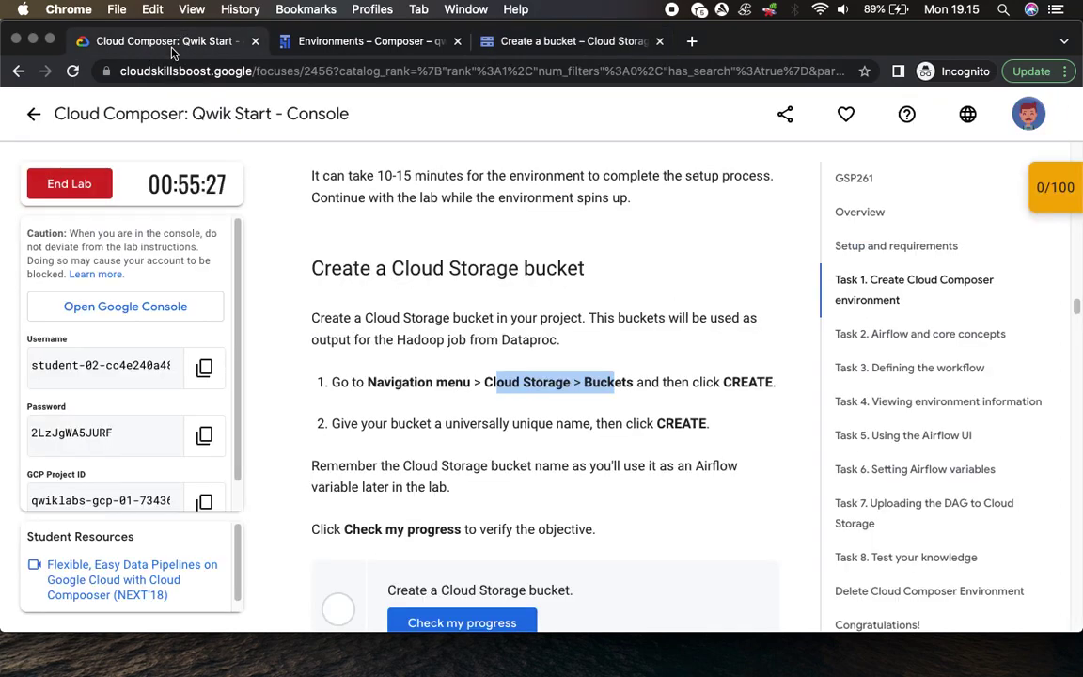
{"action": "left_click_drag", "start_coordinate": [344, 423], "coordinate": [590, 423]}
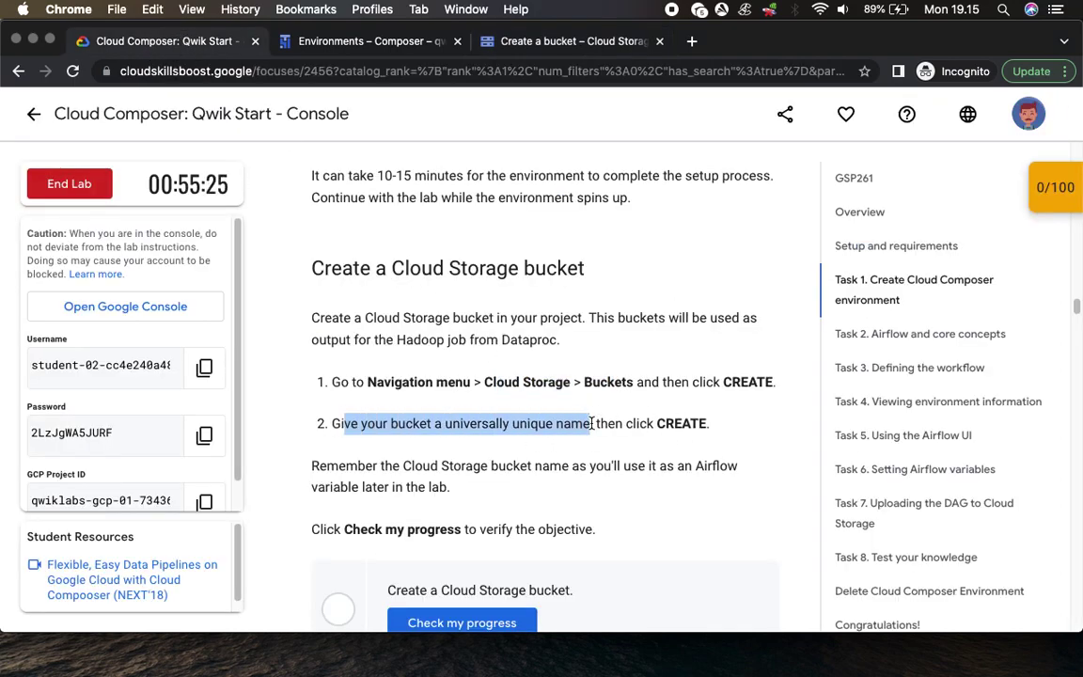
{"action": "left_click", "coordinate": [205, 500]}
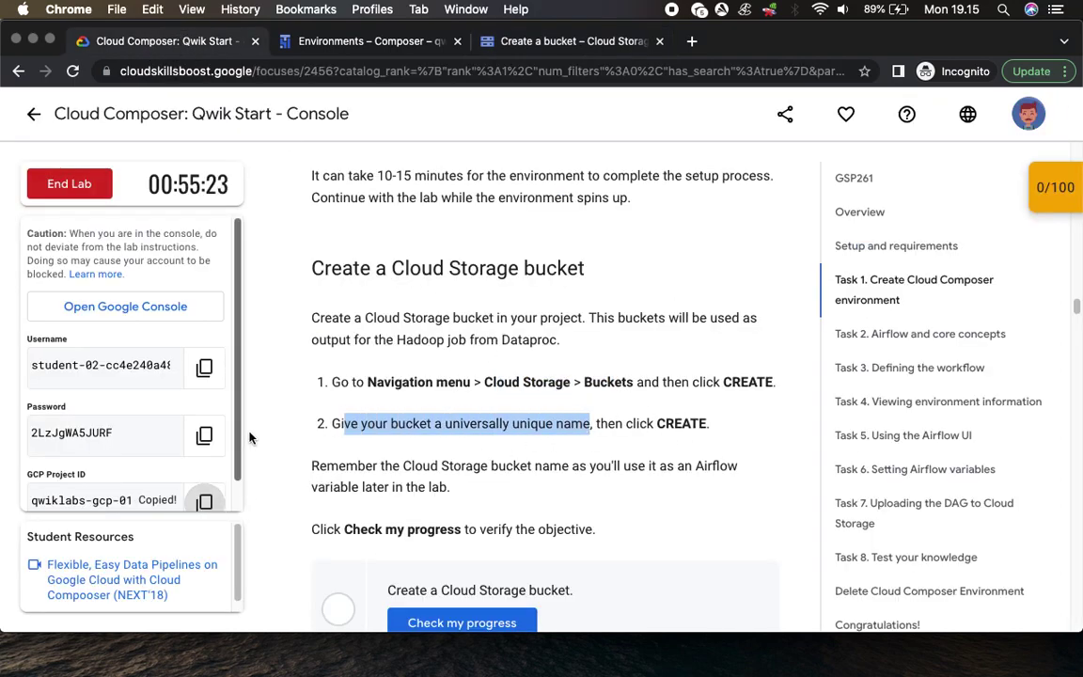
{"action": "left_click", "coordinate": [515, 43]}
{"action": "left_click", "coordinate": [353, 275]}
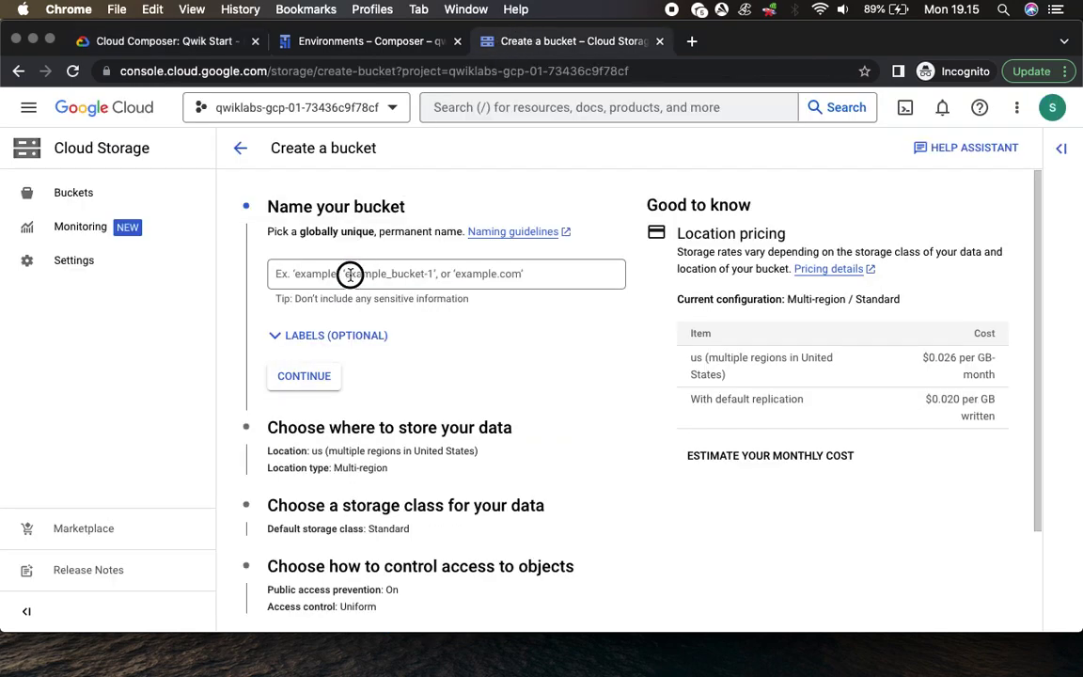
{"action": "key", "text": "super+v"}
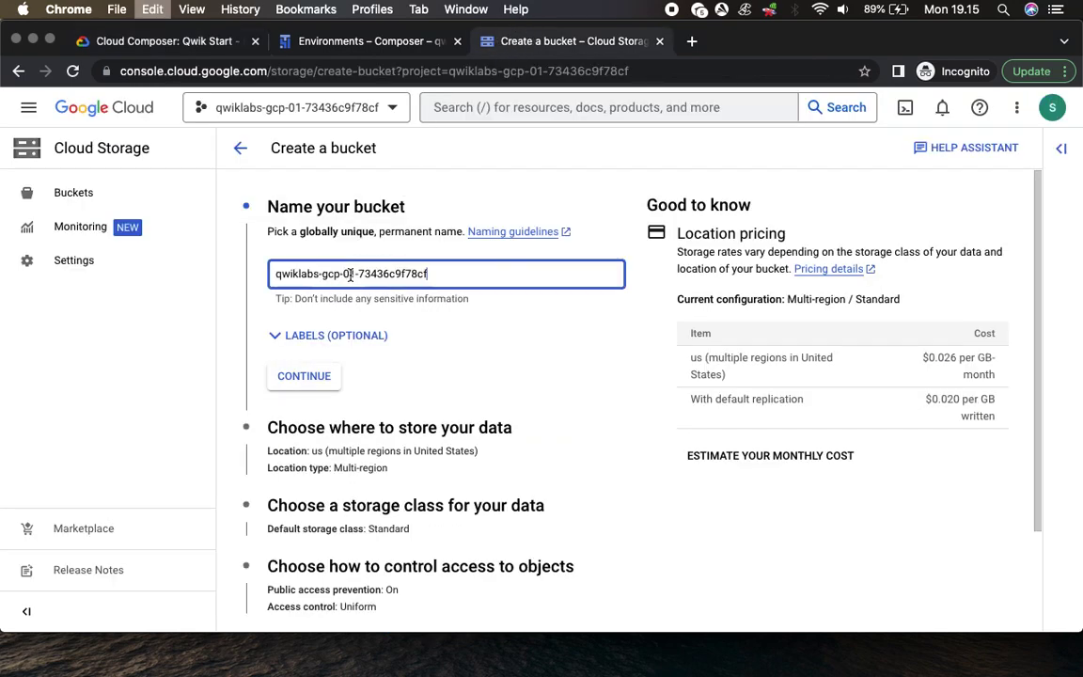
Step: Create the bucket with the default multi-region location and remaining default settings, keeping public access prevention enforced
{"action": "left_click", "coordinate": [302, 377]}
{"action": "scroll", "coordinate": [545, 381], "scroll_direction": "down", "scroll_amount": 5}
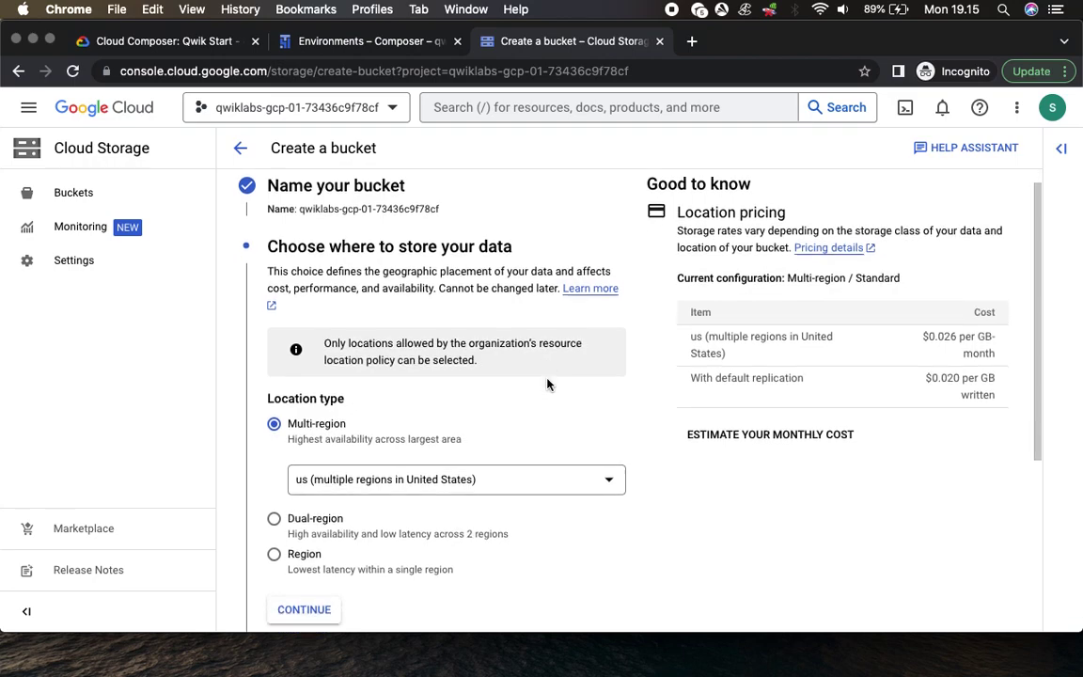
{"action": "left_click", "coordinate": [284, 605]}
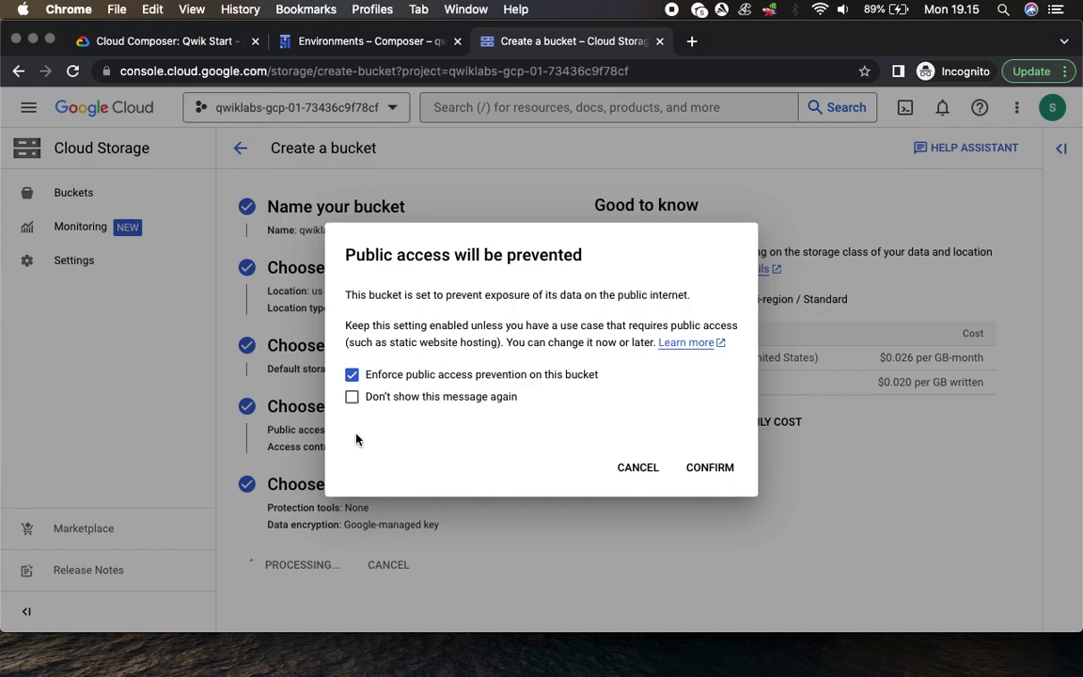
{"action": "left_click", "coordinate": [701, 469]}
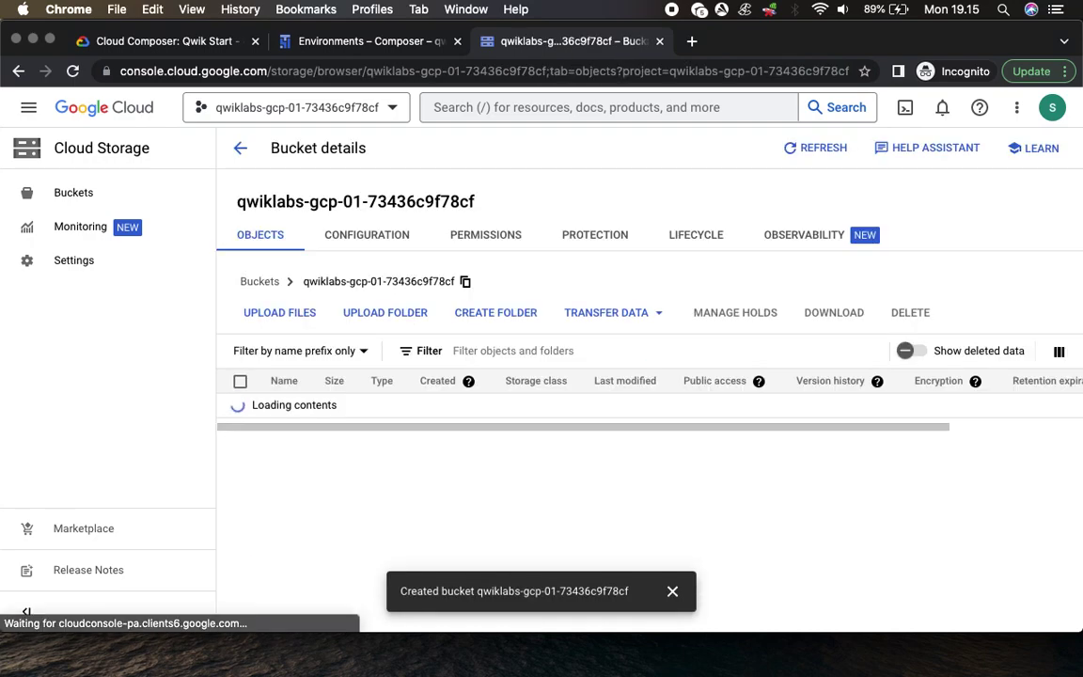
Step: Check progress for the Create a Cloud Storage bucket objective in the lab, both in the instructions and in the Checkpoints list
{"action": "left_click", "coordinate": [164, 40]}
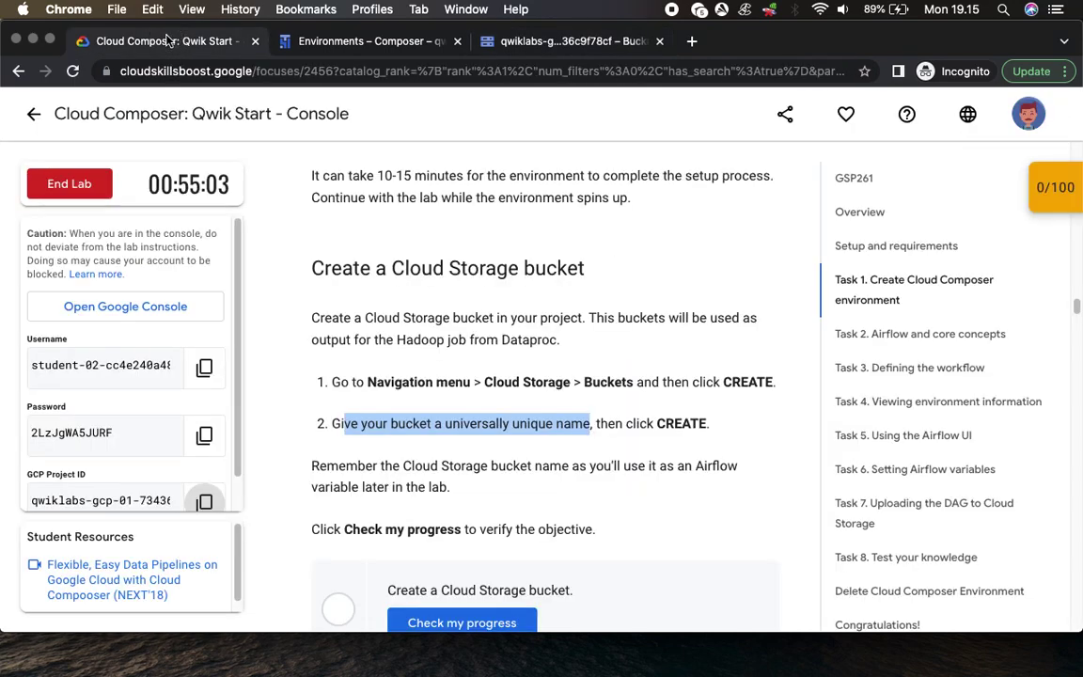
{"action": "scroll", "coordinate": [522, 364], "scroll_direction": "down", "scroll_amount": 4}
{"action": "left_click", "coordinate": [460, 416]}
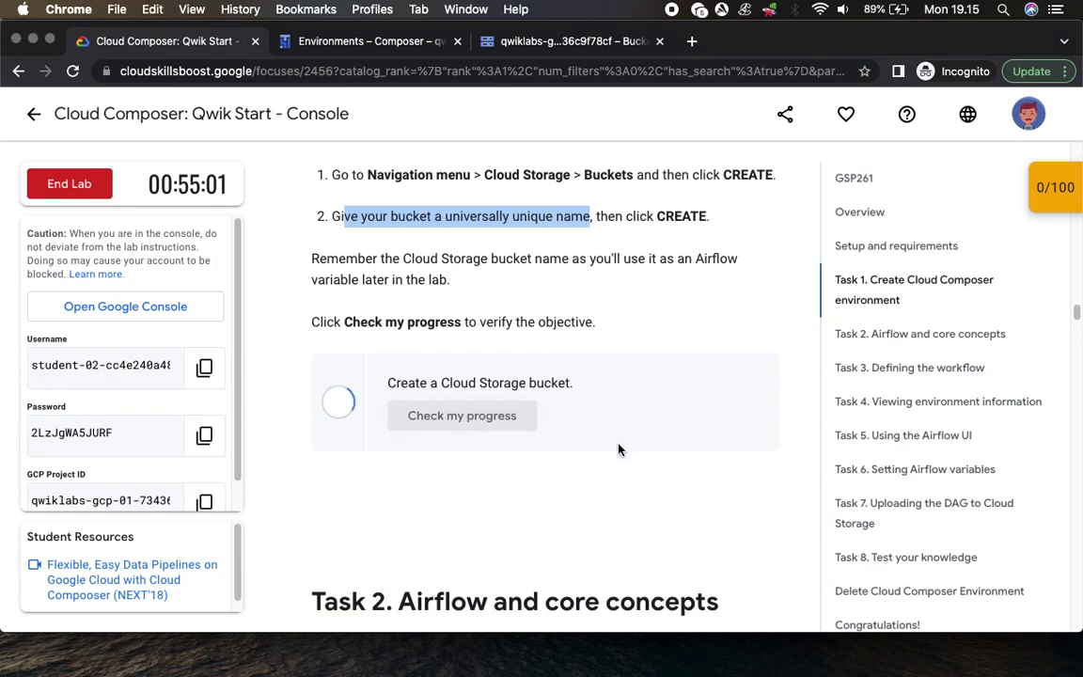
{"action": "scroll", "coordinate": [619, 449], "scroll_direction": "down", "scroll_amount": 3}
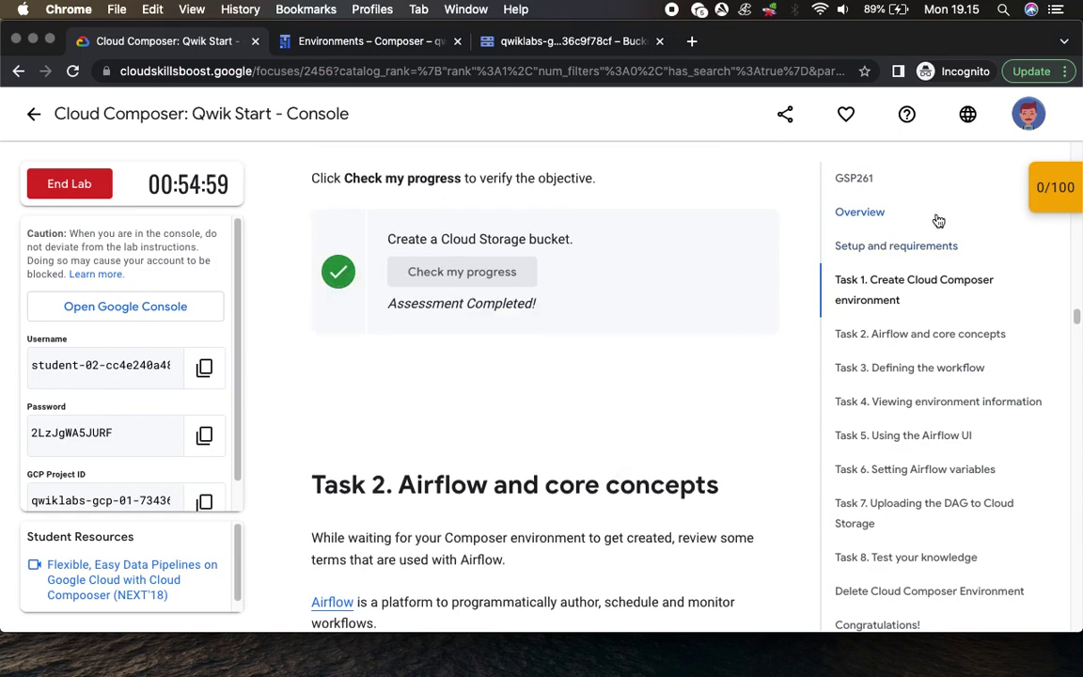
{"action": "left_click", "coordinate": [1051, 199]}
{"action": "left_click", "coordinate": [923, 249]}
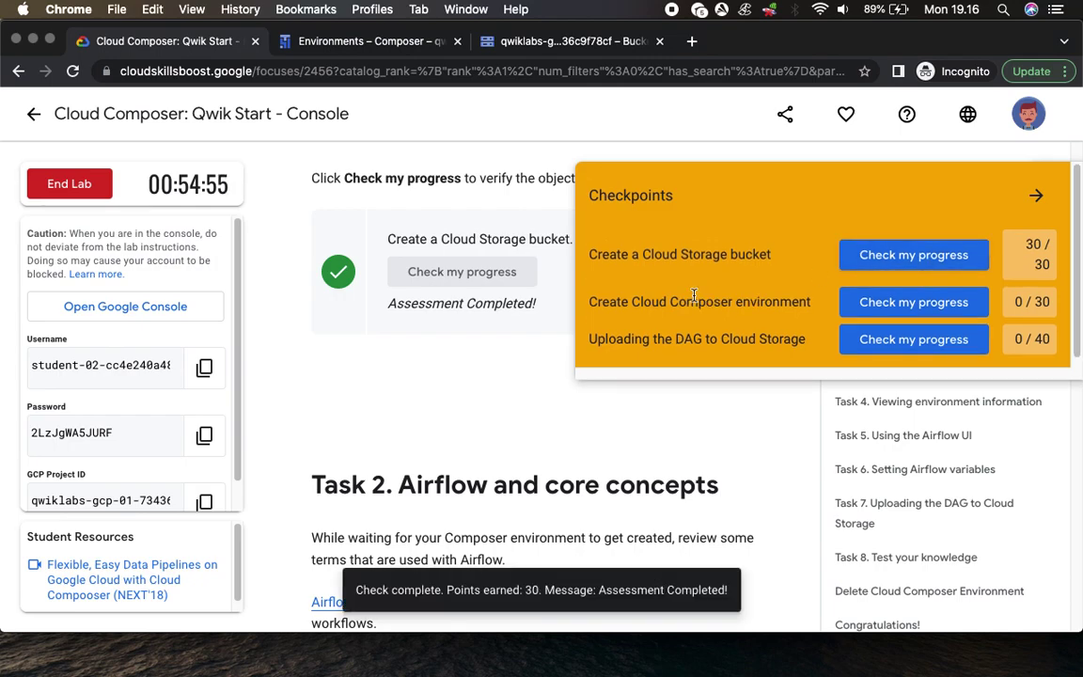
{"action": "left_click", "coordinate": [1035, 199]}
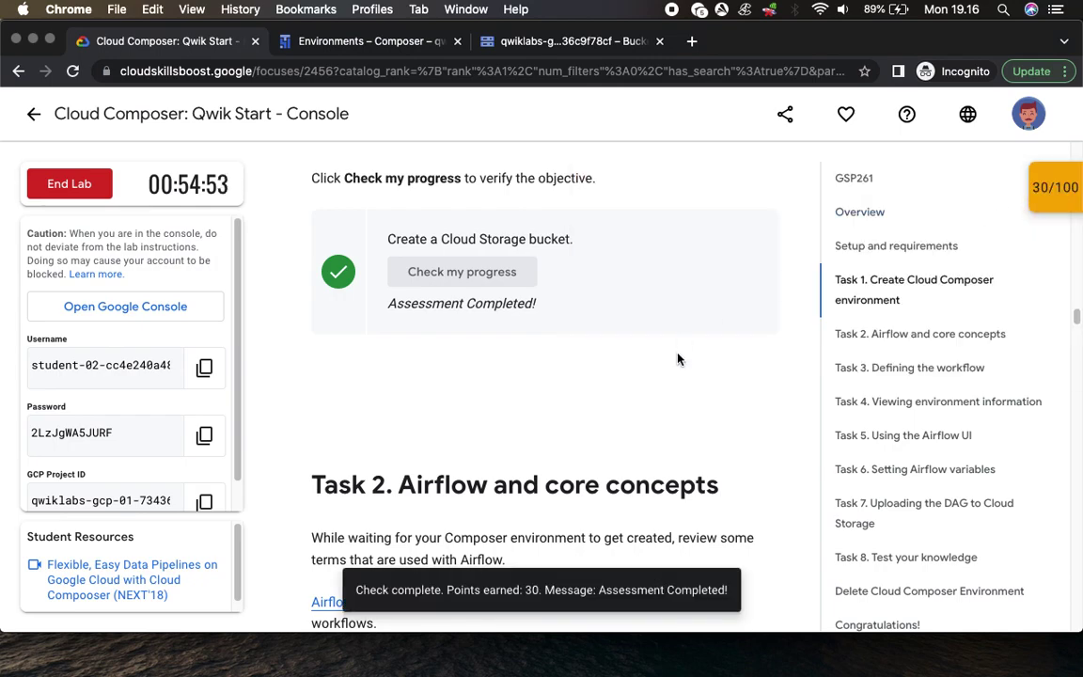
Step: Read the lab's Task 2 on Airflow and its core concepts: DAG, Operator, Task and Task Instance
{"action": "scroll", "coordinate": [678, 358], "scroll_direction": "down", "scroll_amount": 5}
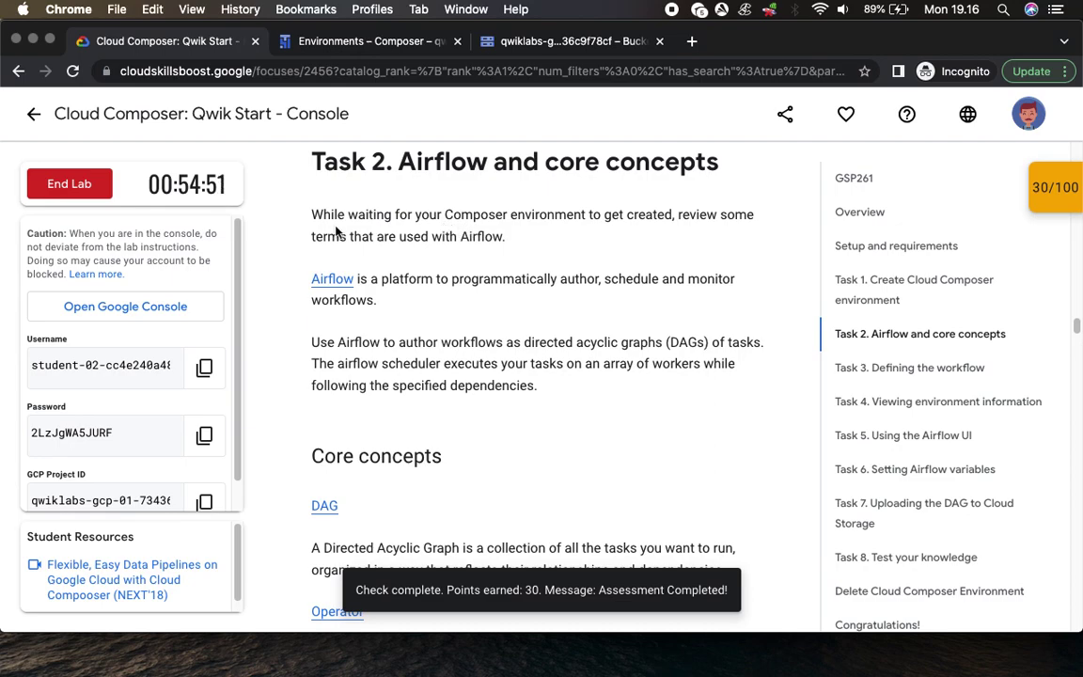
{"action": "left_click_drag", "start_coordinate": [334, 214], "coordinate": [460, 215]}
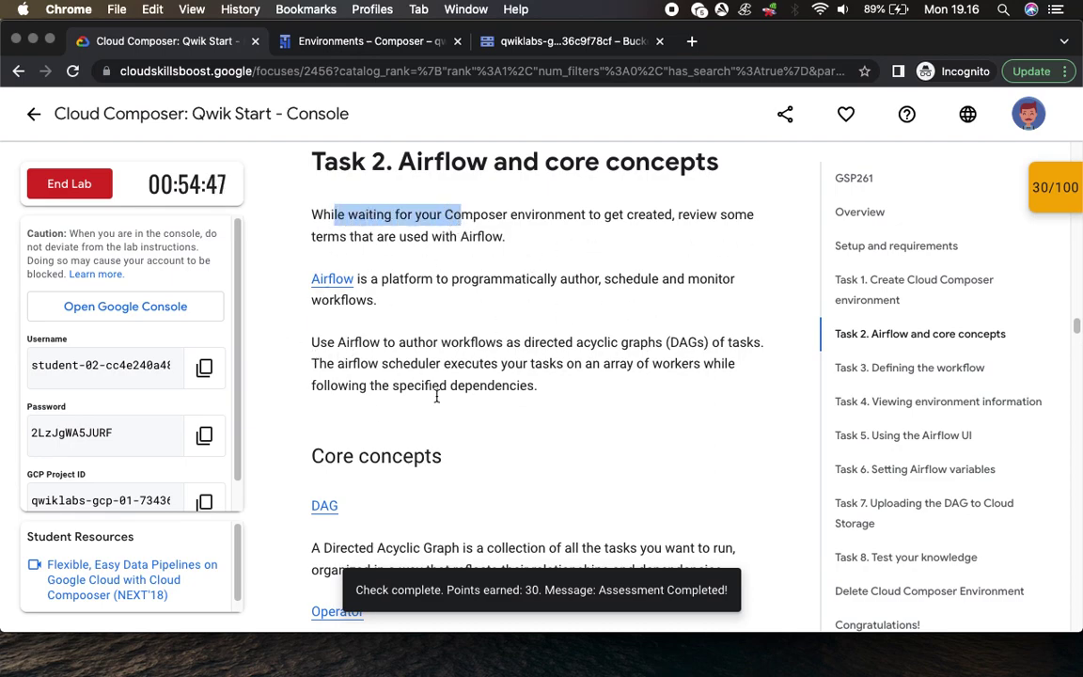
{"action": "scroll", "coordinate": [511, 391], "scroll_direction": "down", "scroll_amount": 5}
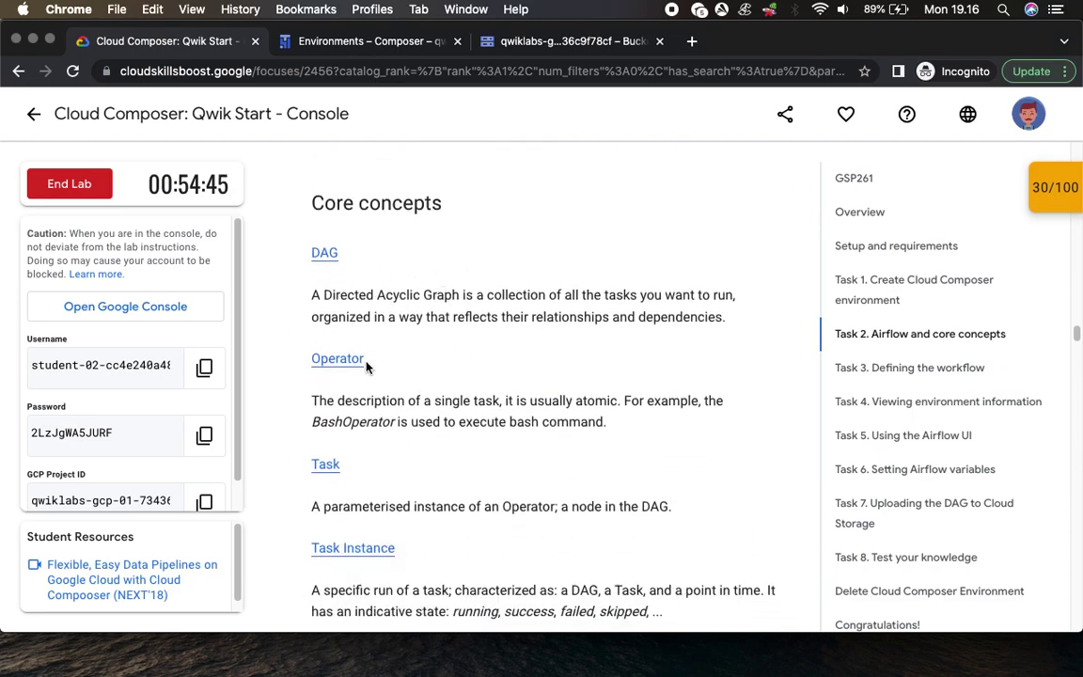
{"action": "scroll", "coordinate": [379, 363], "scroll_direction": "down", "scroll_amount": 2}
{"action": "scroll", "coordinate": [490, 340], "scroll_direction": "down", "scroll_amount": 2}
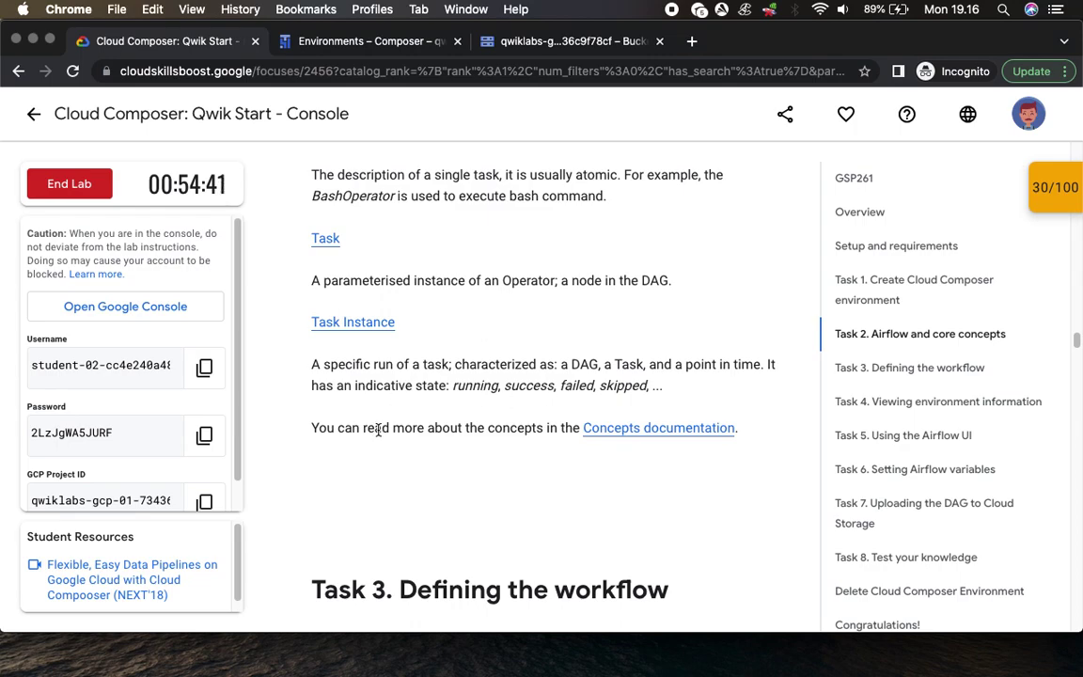
Step: Read Task 3 on defining the workflow, including the hadoop_tutorial.py code, its operators, task dependencies and daily schedule
{"action": "scroll", "coordinate": [526, 423], "scroll_direction": "down", "scroll_amount": 6}
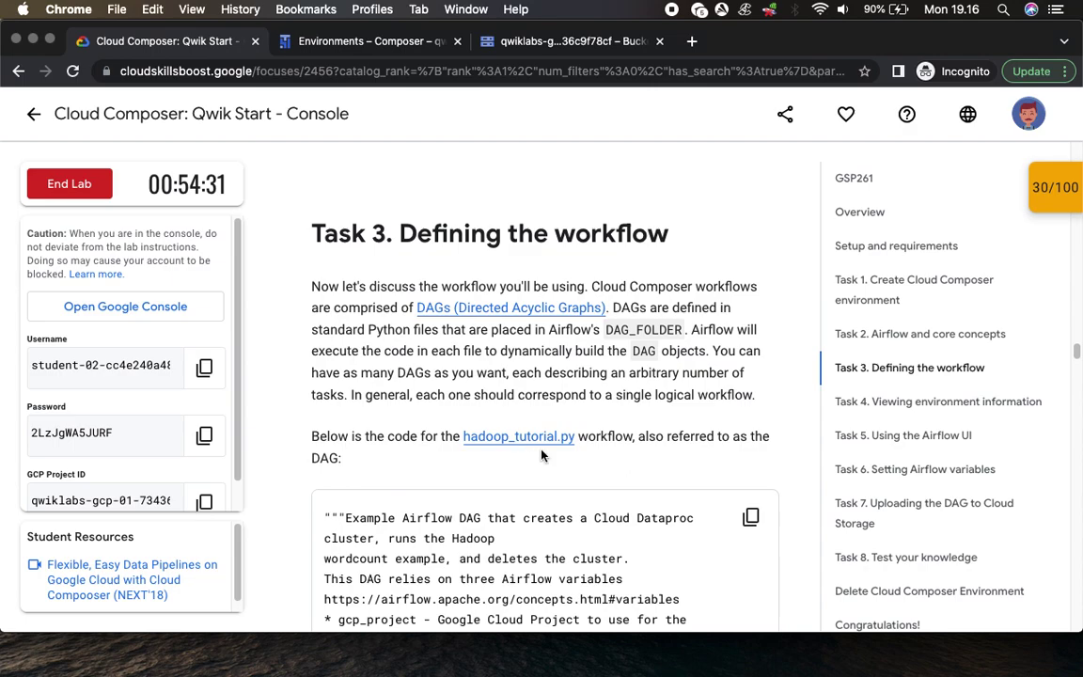
{"action": "scroll", "coordinate": [542, 456], "scroll_direction": "down", "scroll_amount": 4}
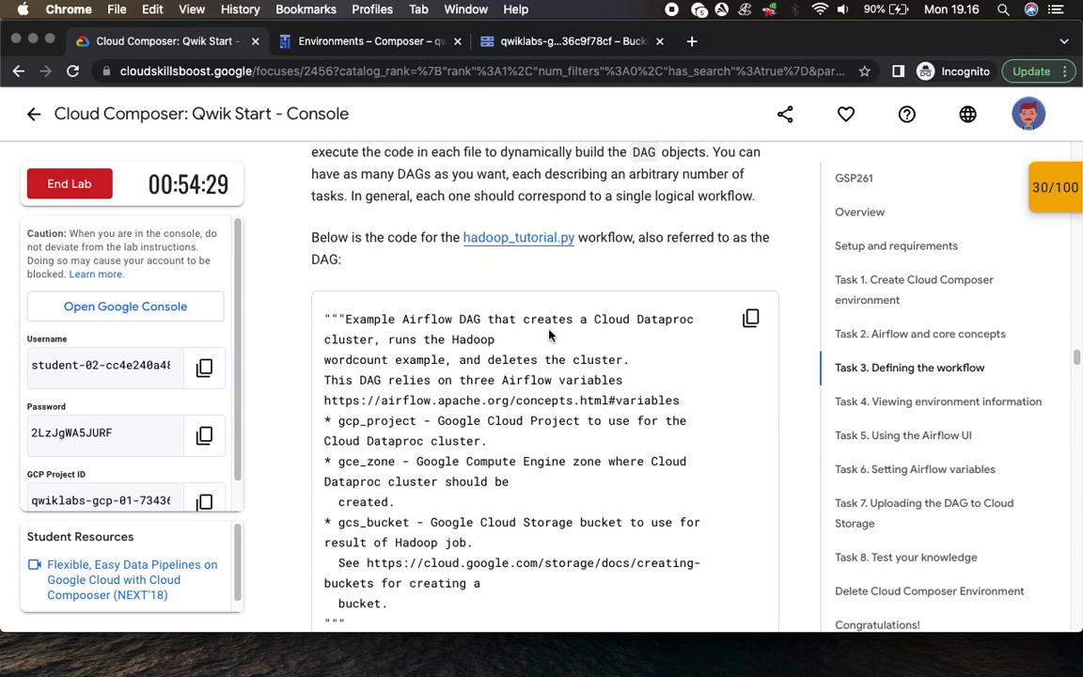
{"action": "scroll", "coordinate": [406, 367], "scroll_direction": "down", "scroll_amount": 12}
{"action": "scroll", "coordinate": [395, 366], "scroll_direction": "down", "scroll_amount": 13}
{"action": "scroll", "coordinate": [396, 369], "scroll_direction": "down", "scroll_amount": 20}
{"action": "scroll", "coordinate": [396, 369], "scroll_direction": "down", "scroll_amount": 3}
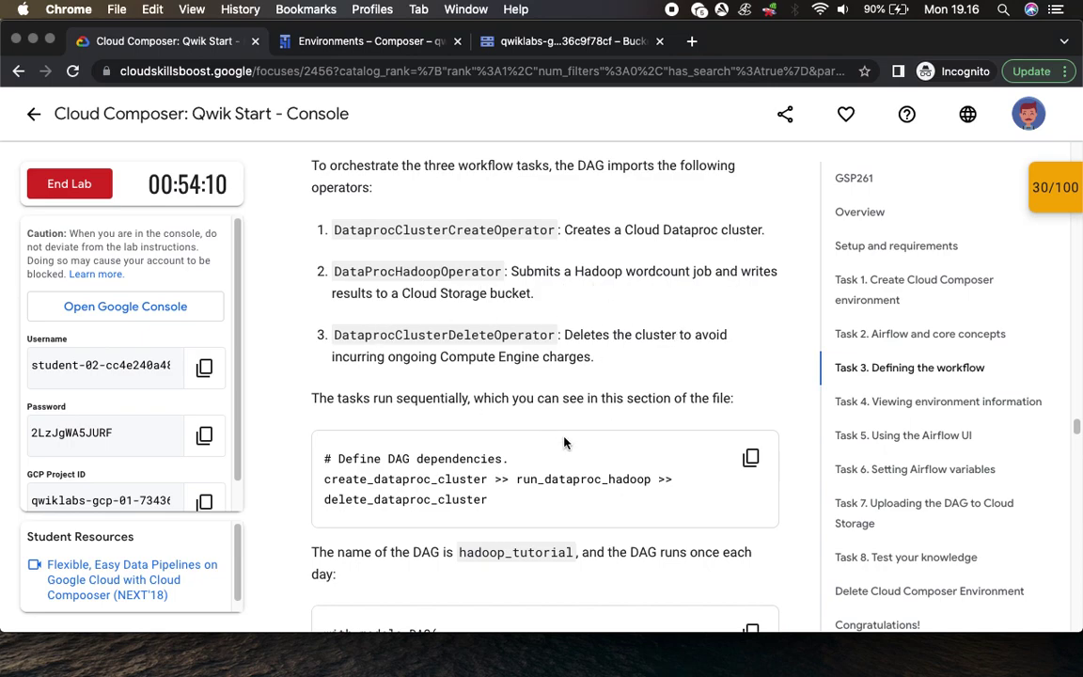
{"action": "scroll", "coordinate": [564, 441], "scroll_direction": "down", "scroll_amount": 5}
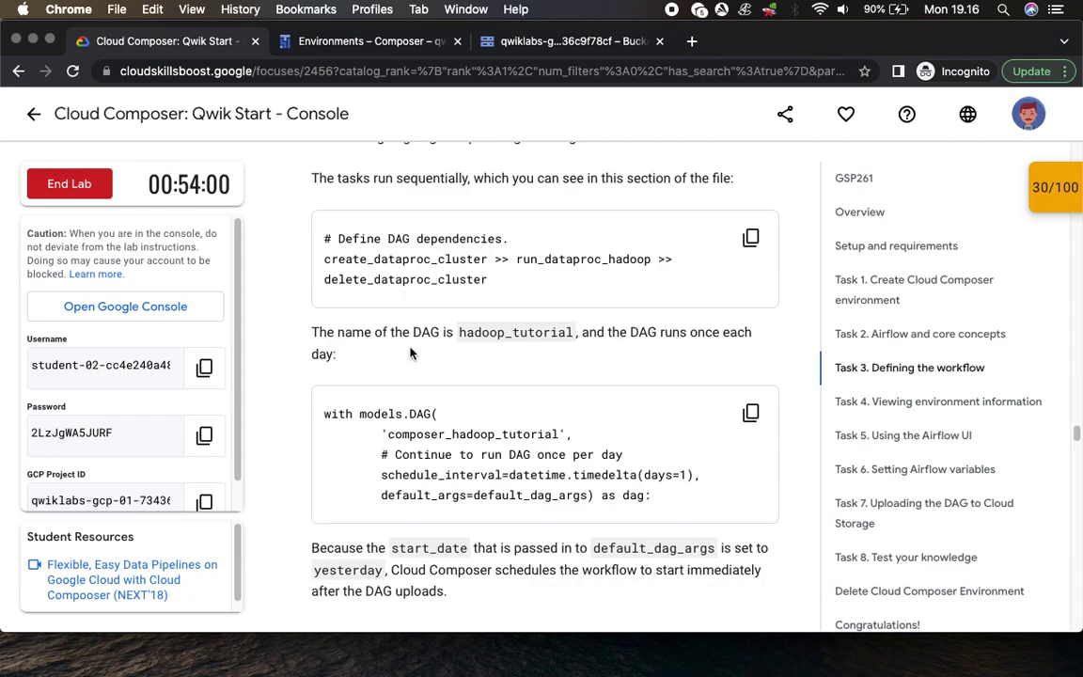
{"action": "scroll", "coordinate": [395, 425], "scroll_direction": "down", "scroll_amount": 5}
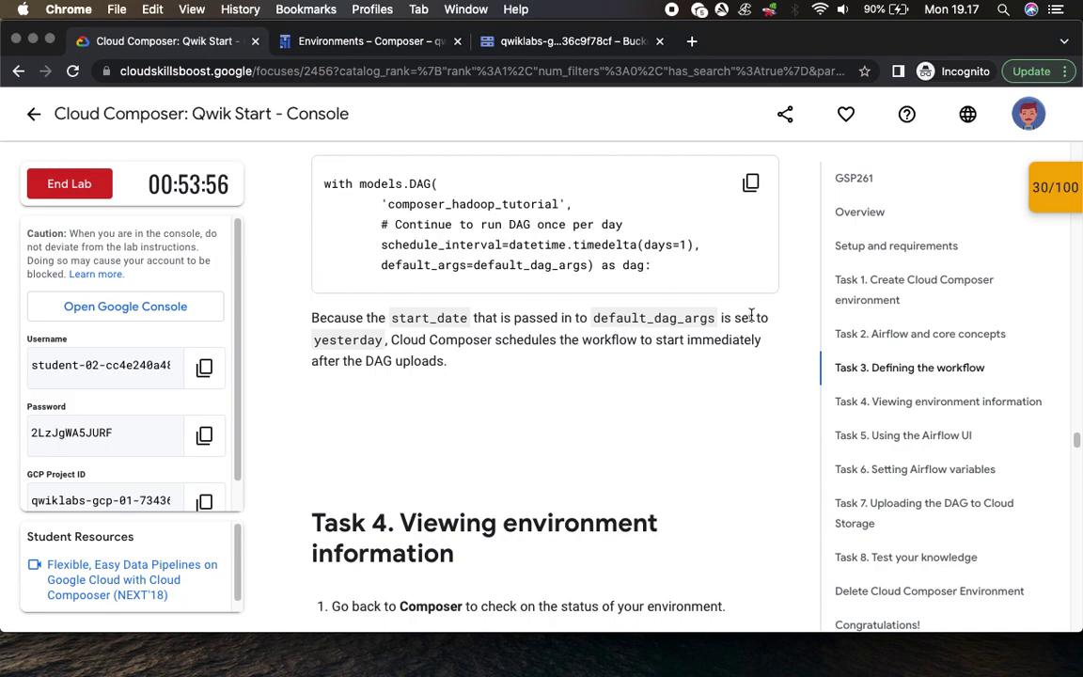
Step: Read the Task 4 instructions and refresh the Composer environments list to check the status of the highcpu environment
{"action": "scroll", "coordinate": [550, 372], "scroll_direction": "down", "scroll_amount": 7}
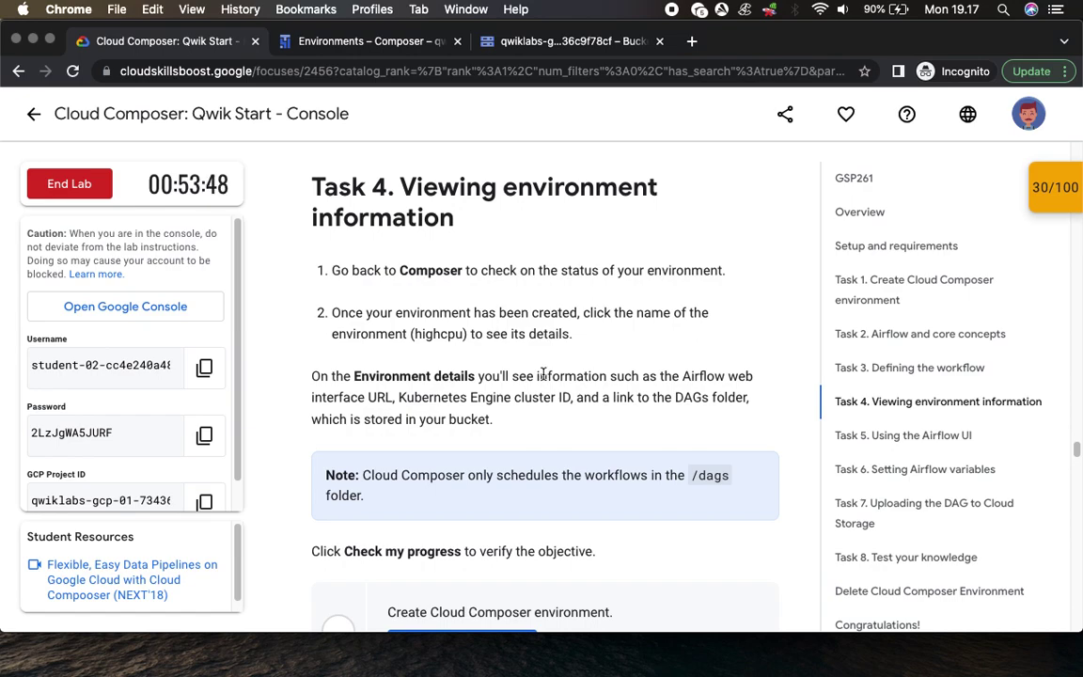
{"action": "left_click_drag", "start_coordinate": [408, 270], "coordinate": [702, 293]}
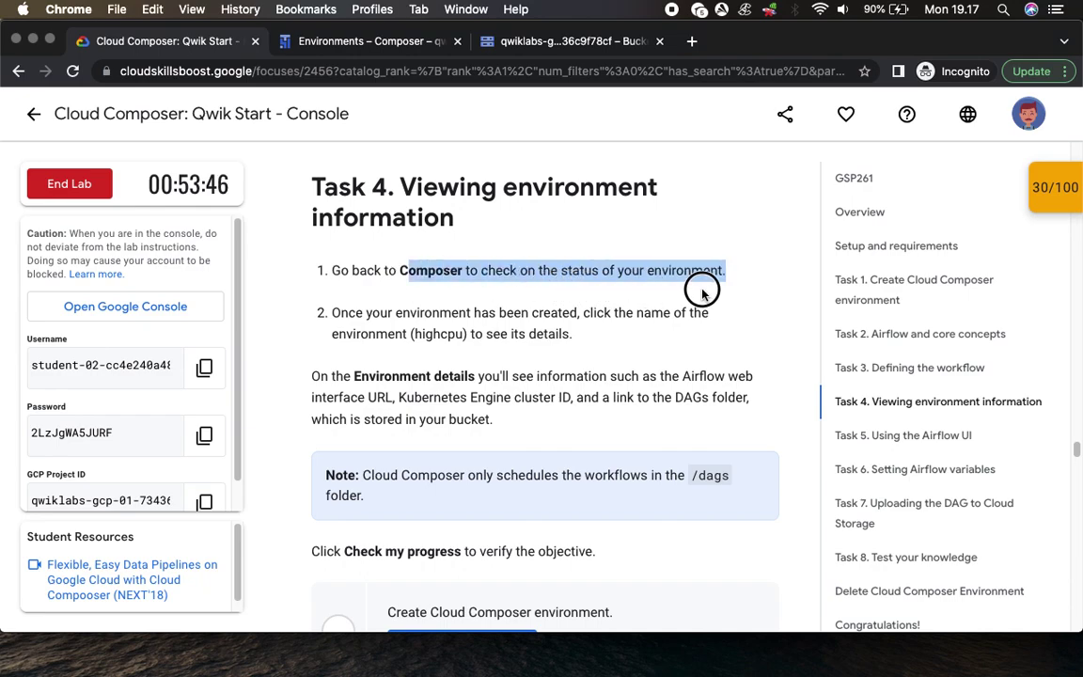
{"action": "left_click", "coordinate": [366, 41]}
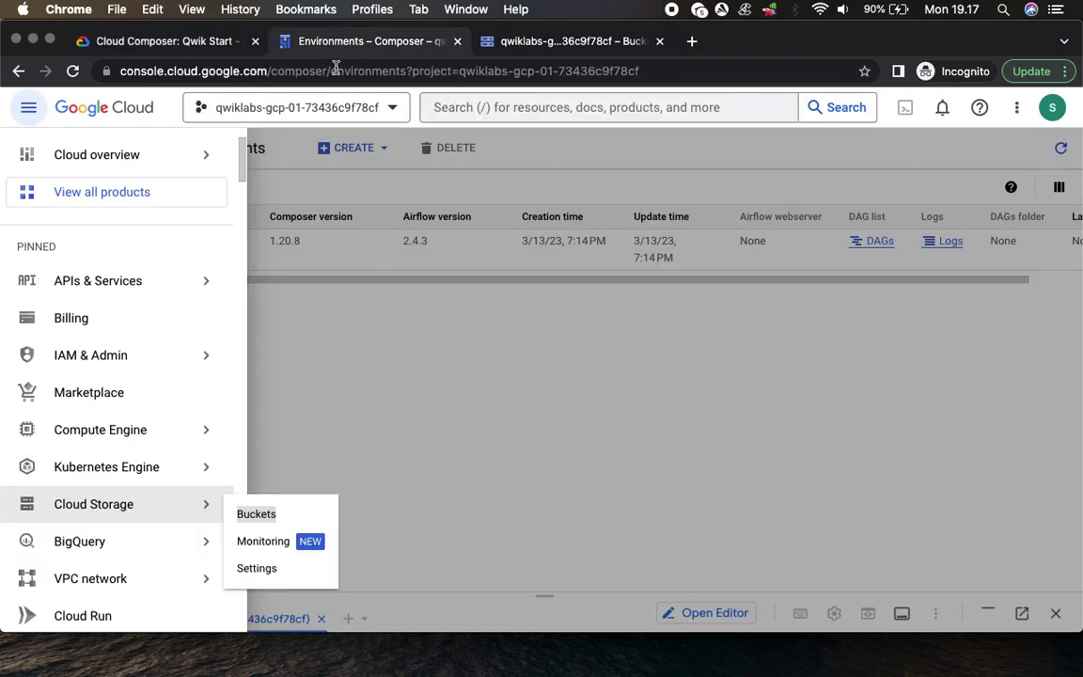
{"action": "left_click", "coordinate": [397, 380]}
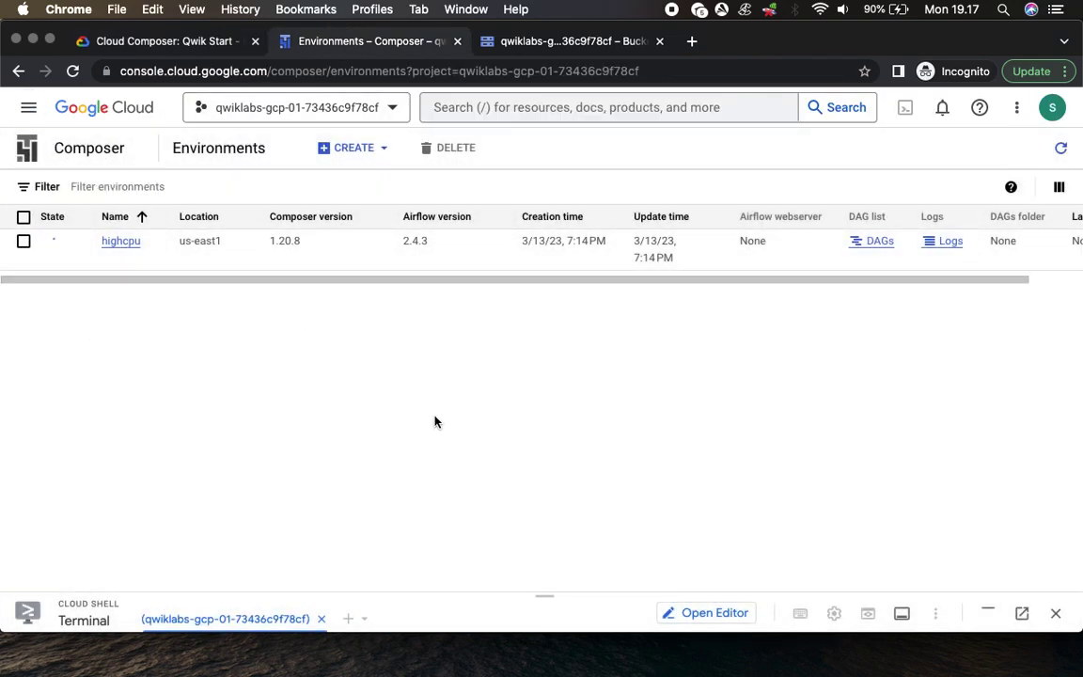
{"action": "left_click", "coordinate": [1061, 150]}
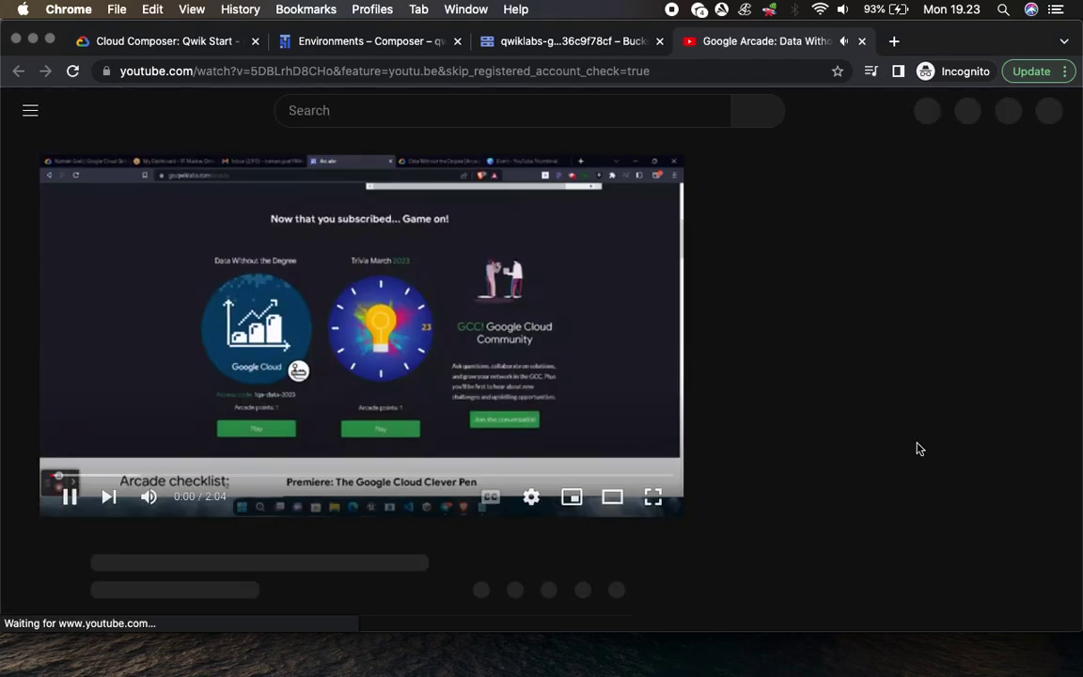
Step: Expand the Google Arcade video's description on YouTube, open its Telegram group link in a new tab and return to the video
{"action": "scroll", "coordinate": [611, 392], "scroll_direction": "down", "scroll_amount": 5}
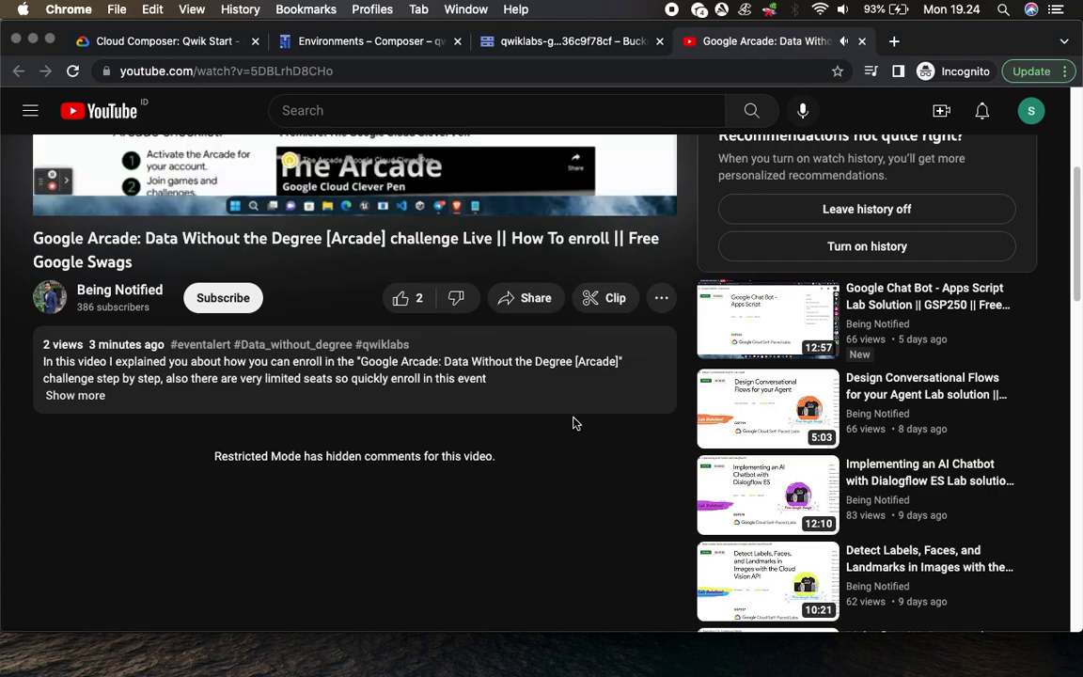
{"action": "left_click", "coordinate": [79, 395]}
{"action": "scroll", "coordinate": [423, 454], "scroll_direction": "down", "scroll_amount": 3}
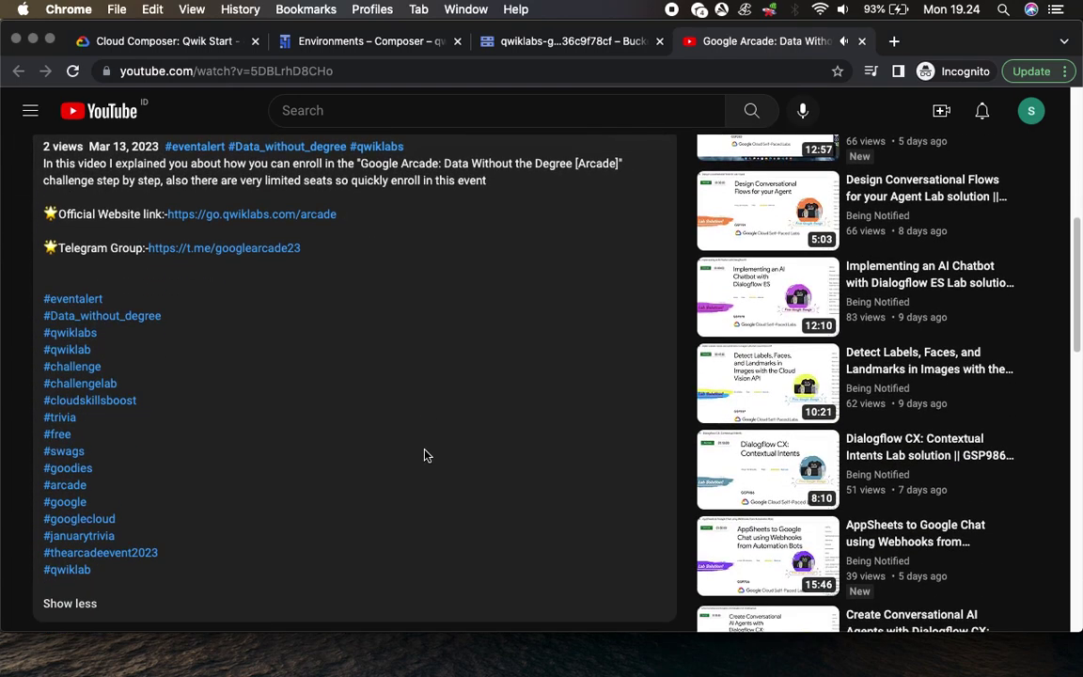
{"action": "left_click", "coordinate": [288, 249]}
{"action": "left_click", "coordinate": [737, 46]}
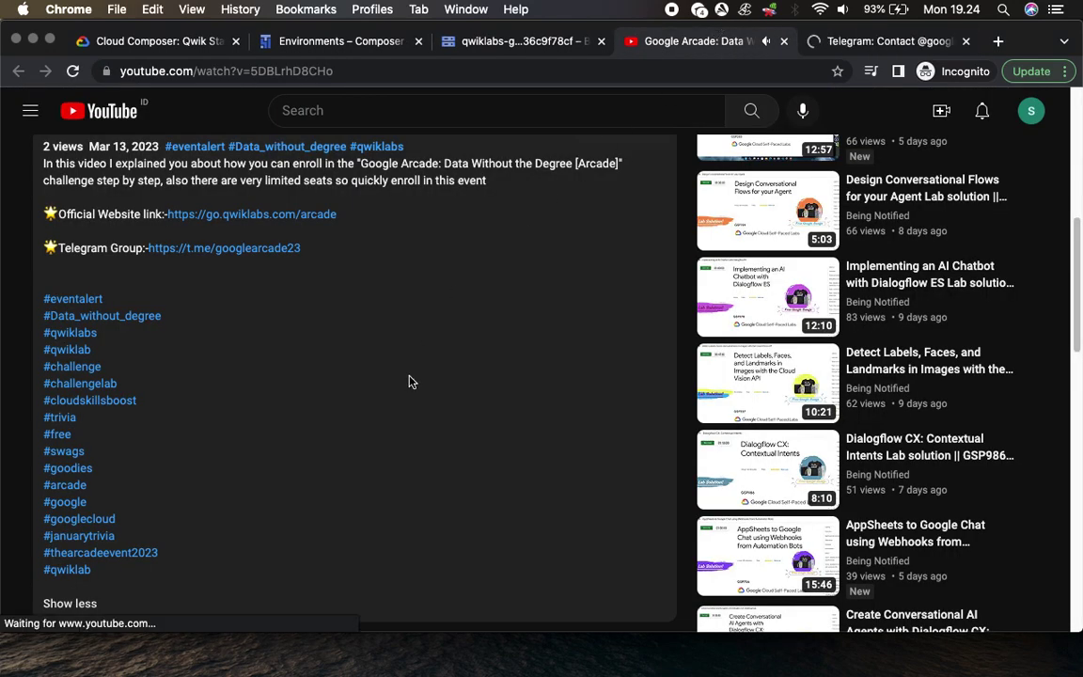
{"action": "scroll", "coordinate": [409, 380], "scroll_direction": "down", "scroll_amount": 3}
{"action": "scroll", "coordinate": [409, 380], "scroll_direction": "up", "scroll_amount": 6}
{"action": "scroll", "coordinate": [410, 380], "scroll_direction": "up", "scroll_amount": 3}
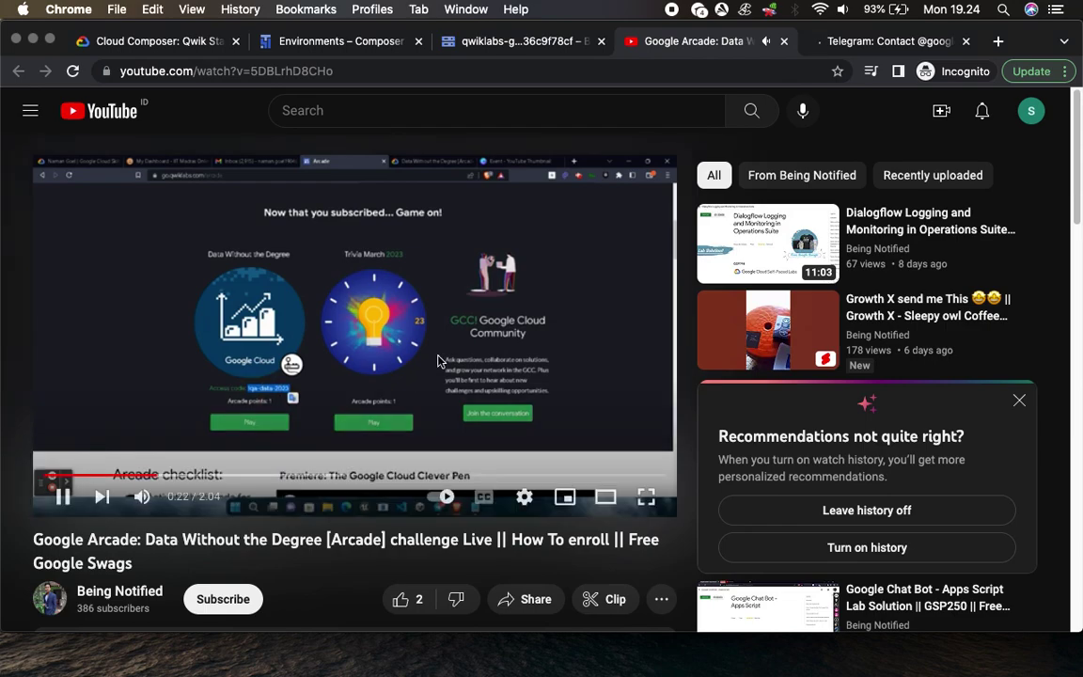
Step: Open the Google Arcade 2023 group from its web page in the Telegram app and close the page's browser tab
{"action": "left_click", "coordinate": [874, 42]}
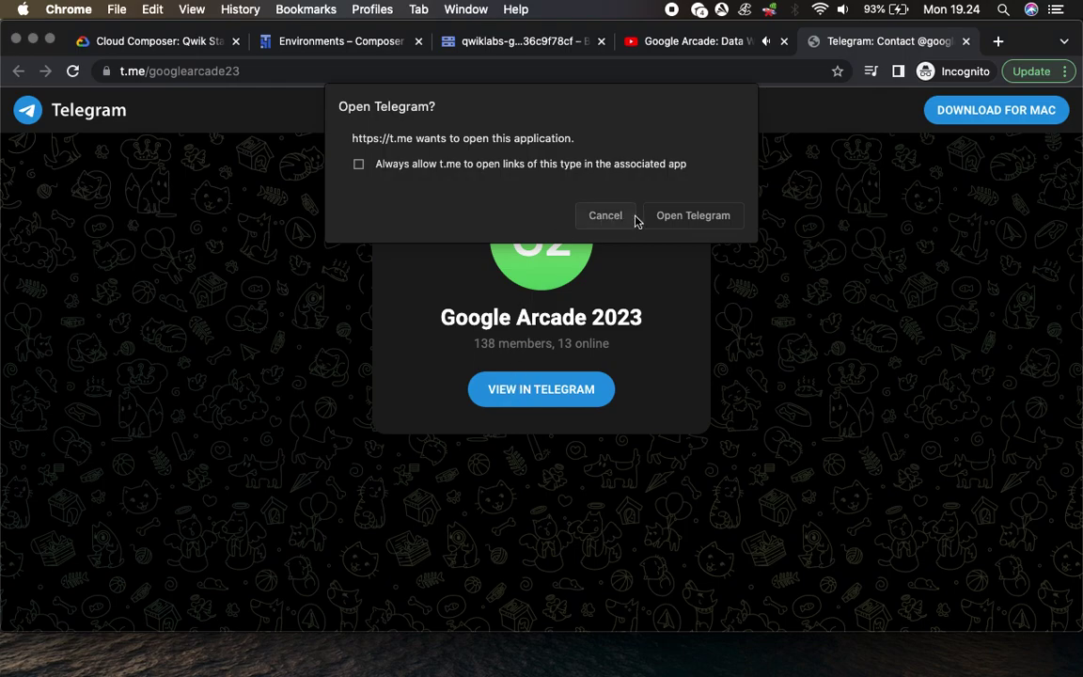
{"action": "left_click", "coordinate": [692, 215]}
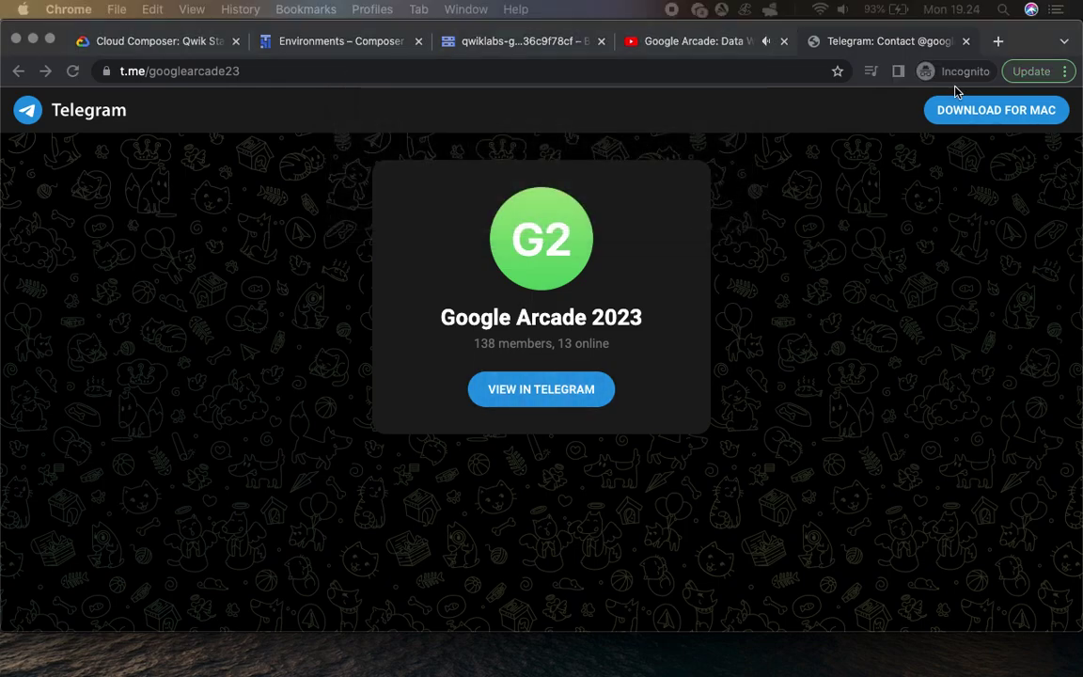
{"action": "left_click", "coordinate": [965, 41]}
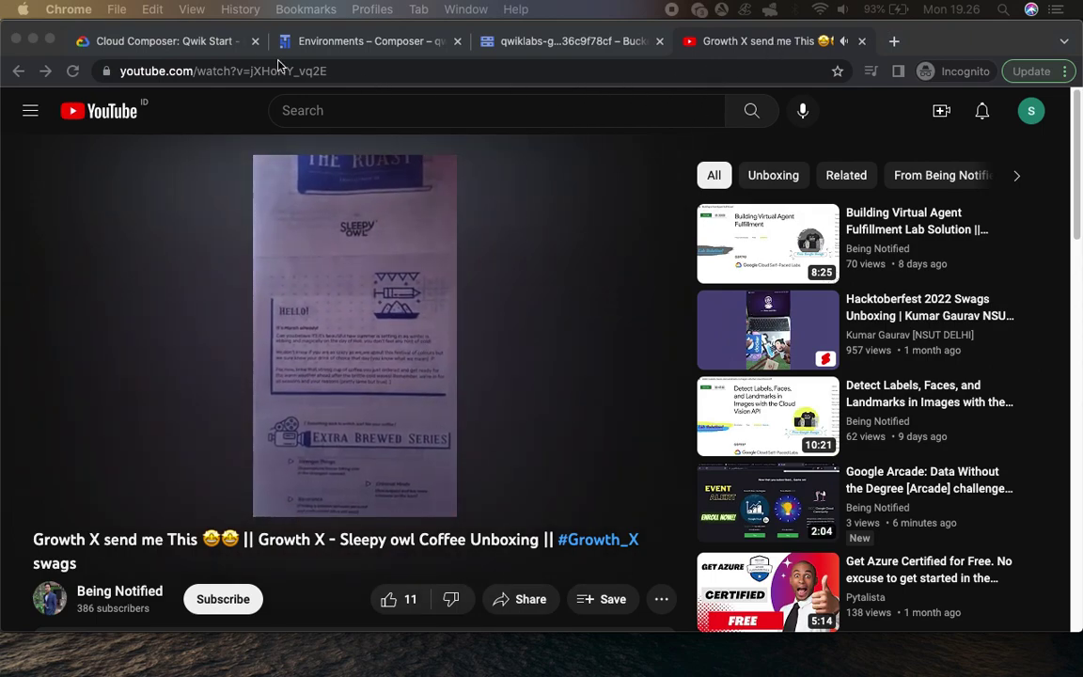
Step: Close the YouTube tab playing the Growth X coffee unboxing video
{"action": "left_click", "coordinate": [188, 43]}
{"action": "left_click", "coordinate": [776, 42]}
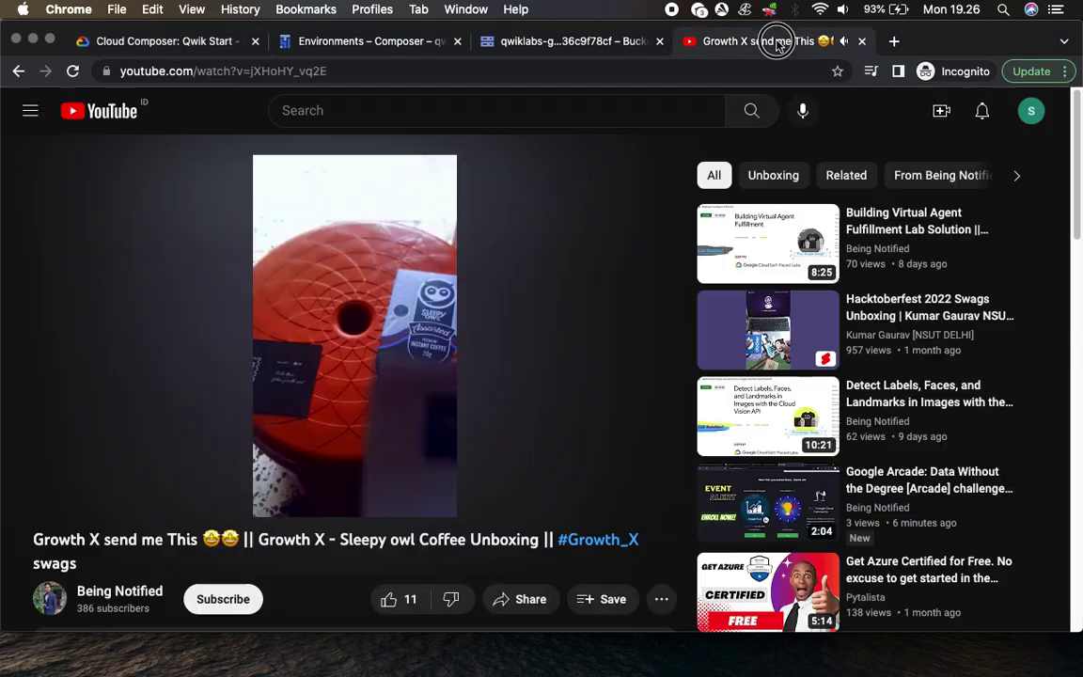
{"action": "left_click", "coordinate": [862, 43]}
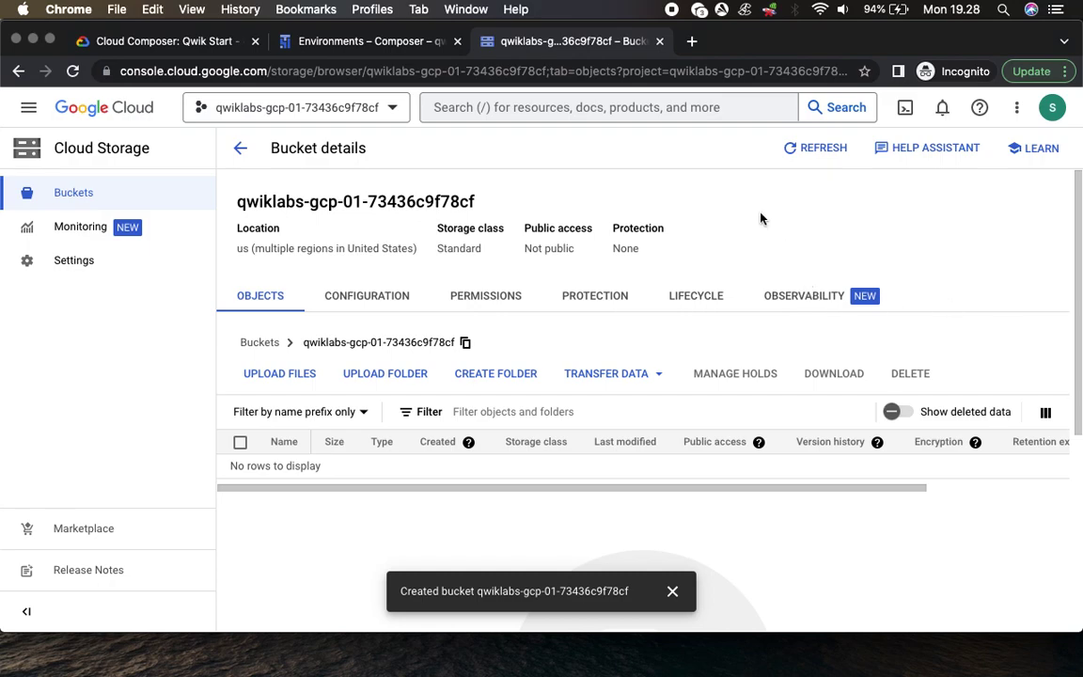
Step: Refresh the Composer environments list to recheck the highcpu environment's state and return to the lab's Task 4 instructions
{"action": "left_click", "coordinate": [188, 44]}
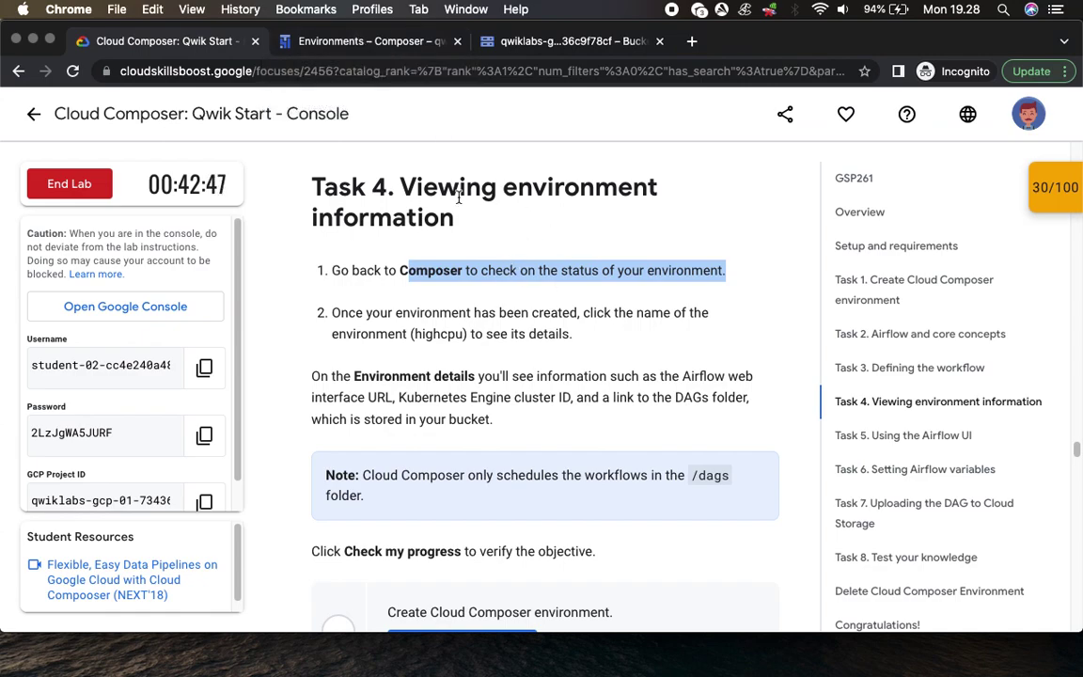
{"action": "left_click", "coordinate": [352, 47]}
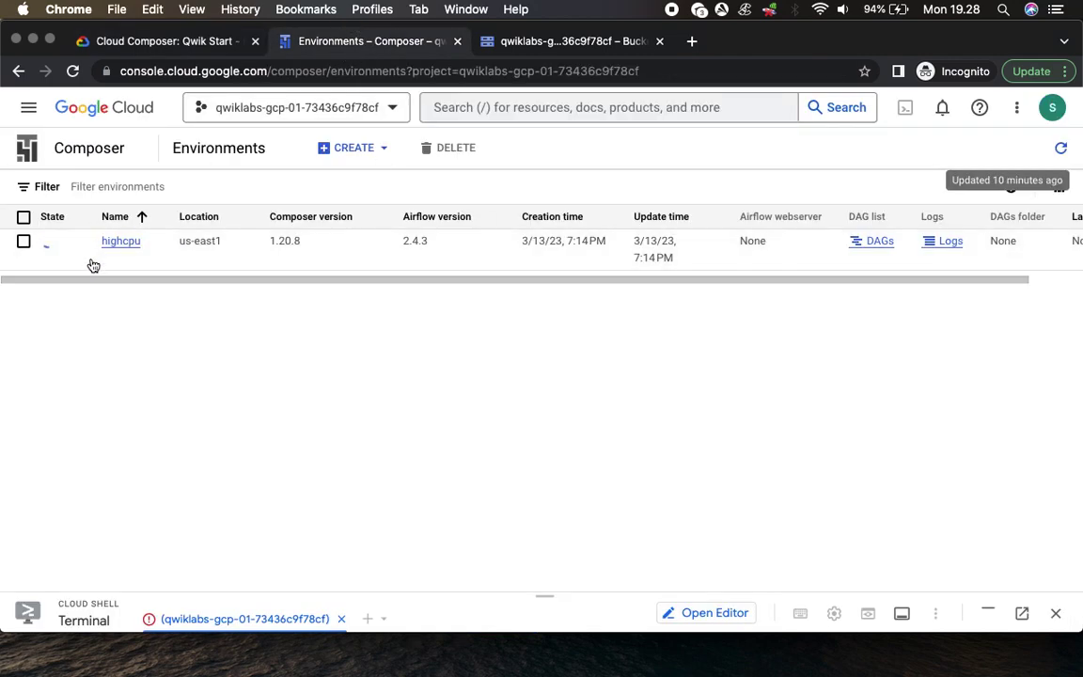
{"action": "left_click", "coordinate": [1062, 149]}
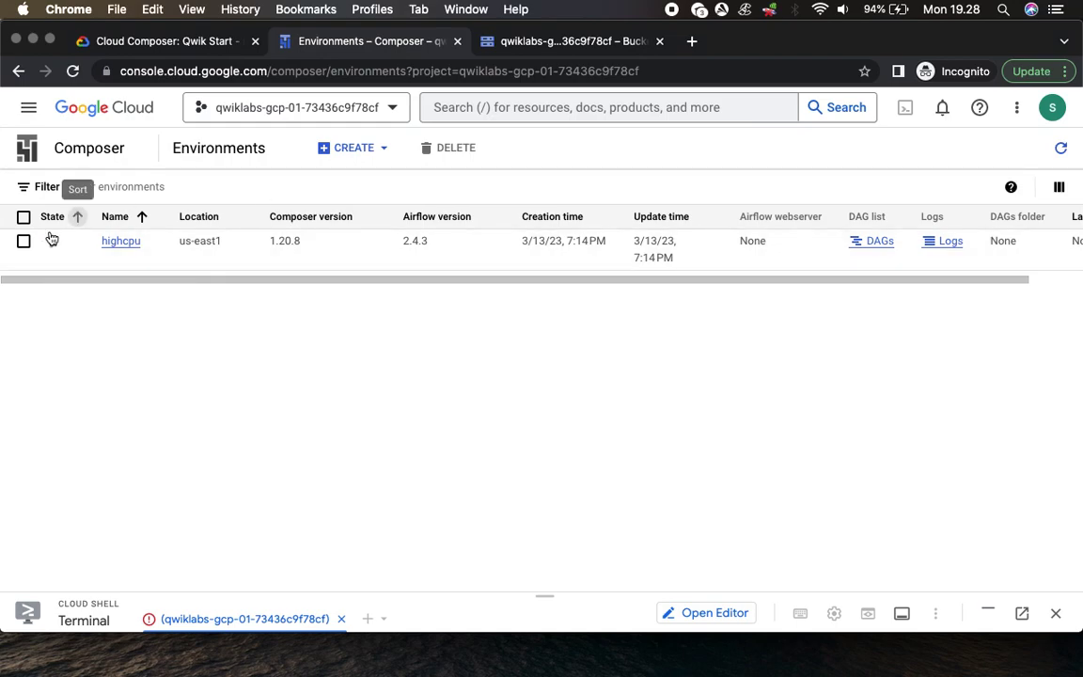
{"action": "left_click", "coordinate": [197, 43]}
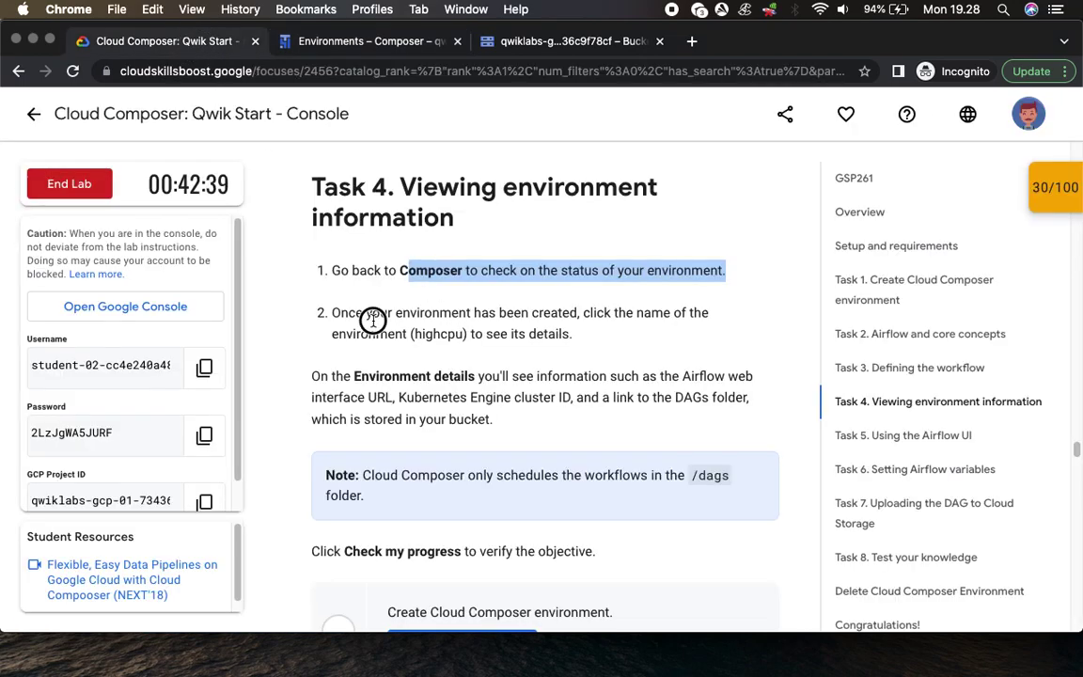
Step: Refresh the Composer environments list to check whether the highcpu environment required by Task 4 has been created
{"action": "left_click_drag", "start_coordinate": [366, 313], "coordinate": [573, 334]}
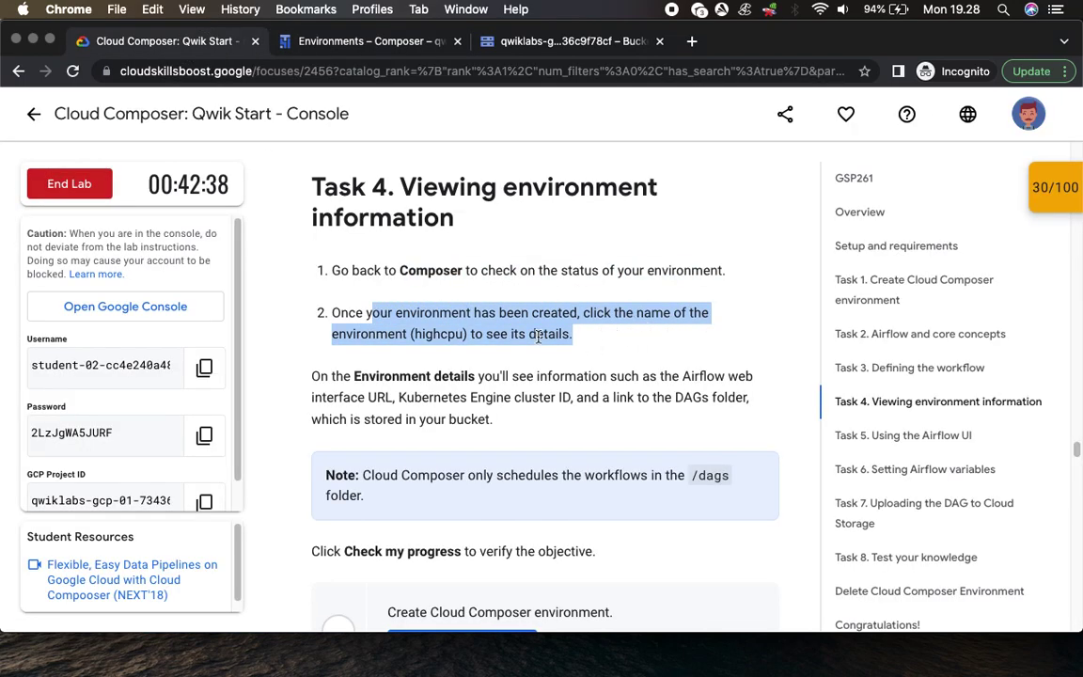
{"action": "left_click", "coordinate": [523, 40]}
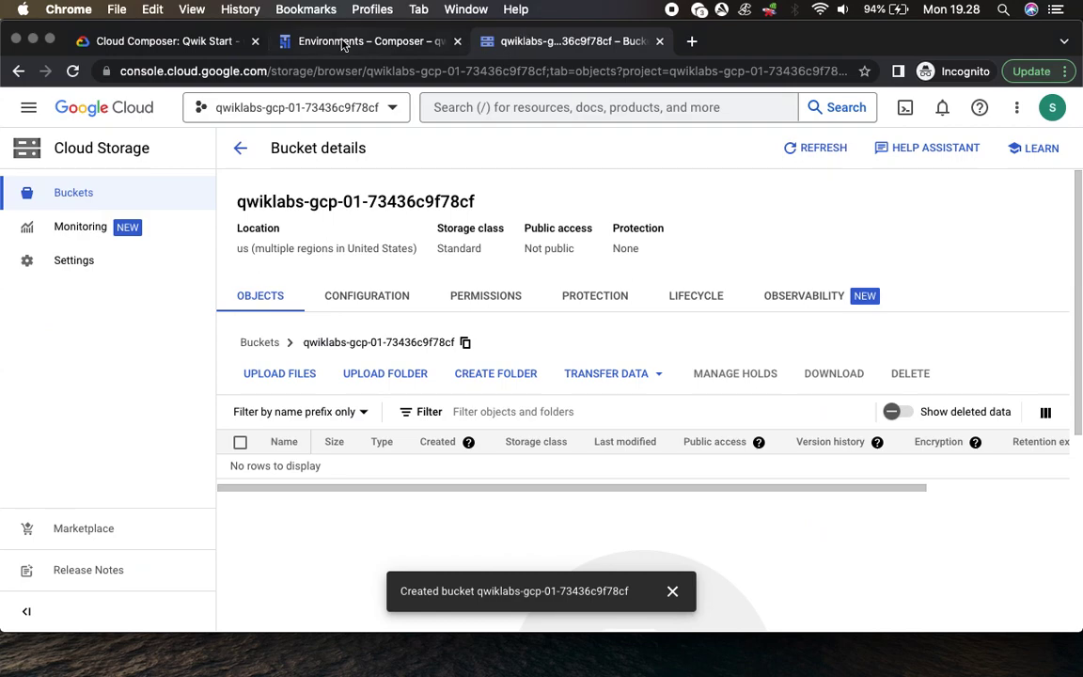
{"action": "left_click", "coordinate": [338, 42]}
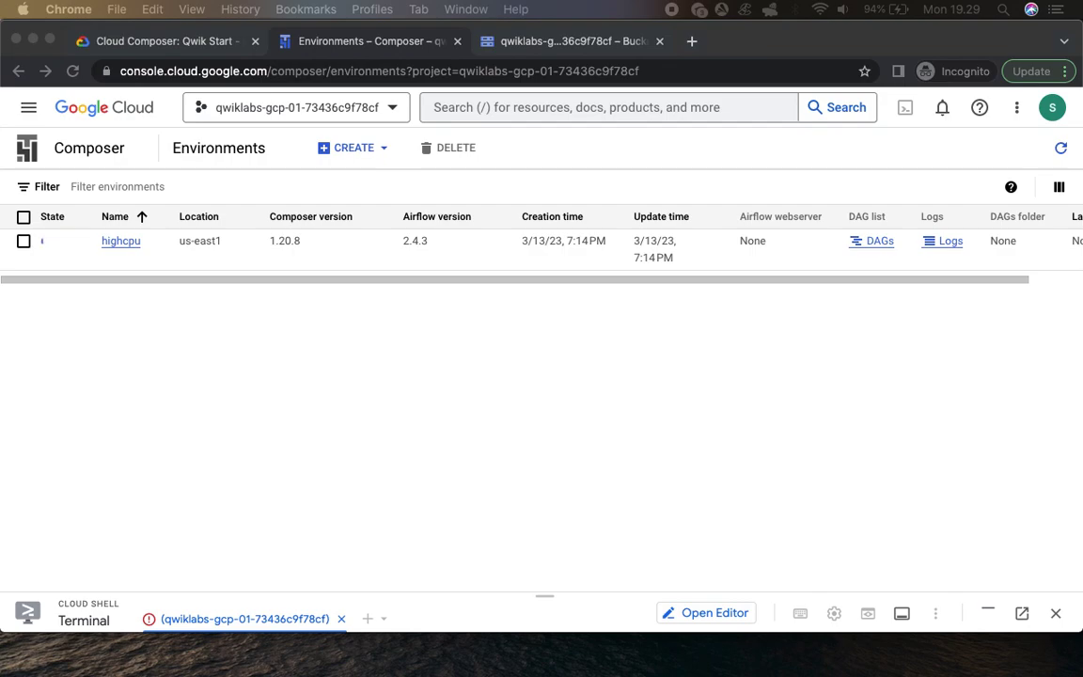
{"action": "left_click", "coordinate": [1060, 148]}
Step: Check progress for the "Create Cloud Composer environment" objective in Task 4 and again in the lab's Checkpoints list
{"action": "left_click", "coordinate": [164, 42]}
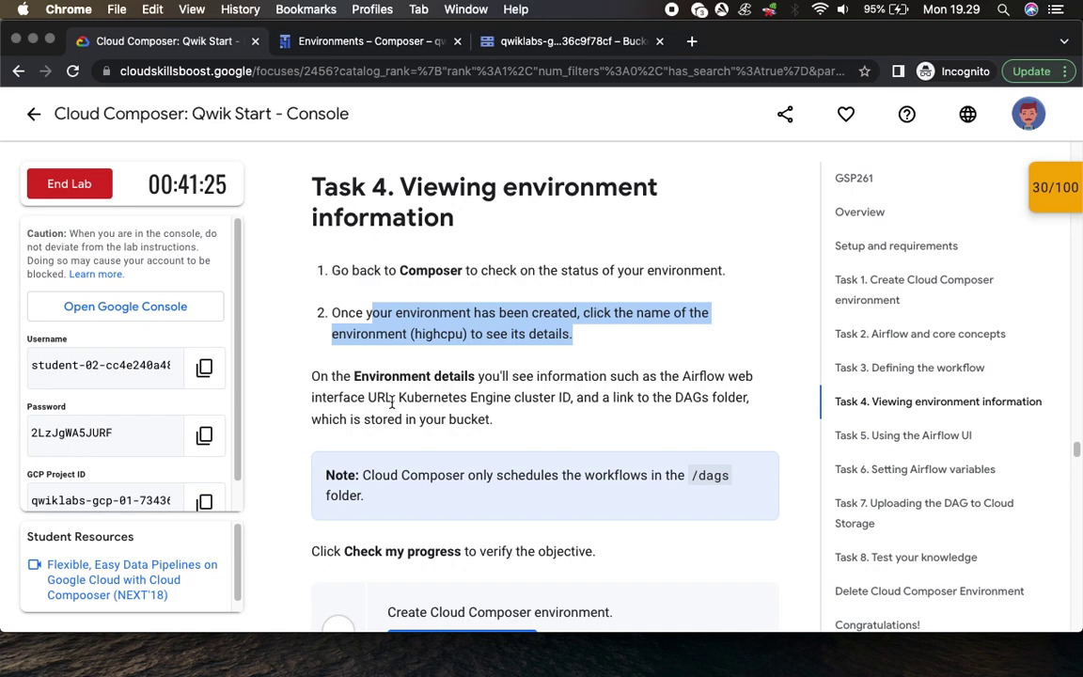
{"action": "scroll", "coordinate": [506, 409], "scroll_direction": "down", "scroll_amount": 2}
{"action": "left_click_drag", "start_coordinate": [498, 374], "coordinate": [678, 374]}
{"action": "left_click", "coordinate": [422, 409]}
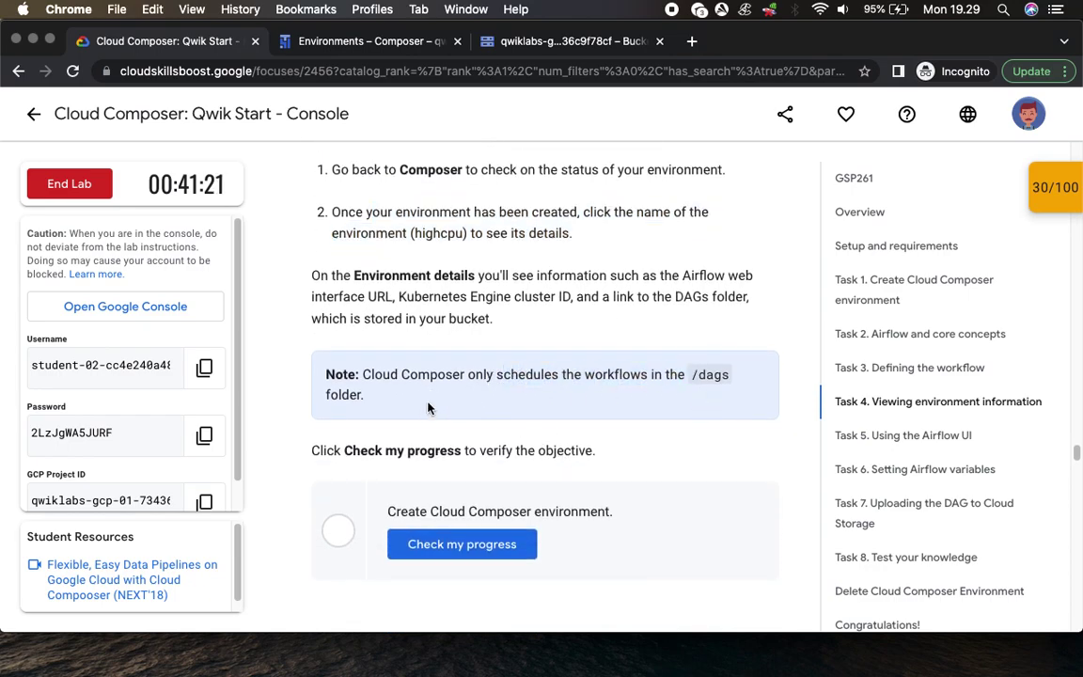
{"action": "left_click", "coordinate": [474, 545]}
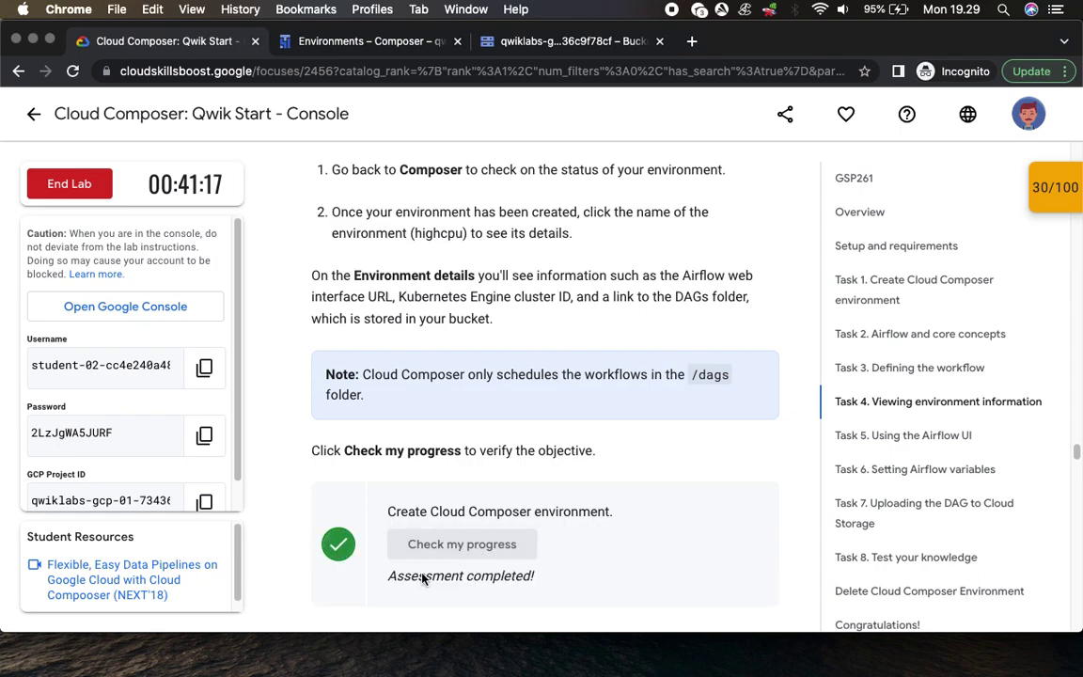
{"action": "left_click", "coordinate": [1050, 187]}
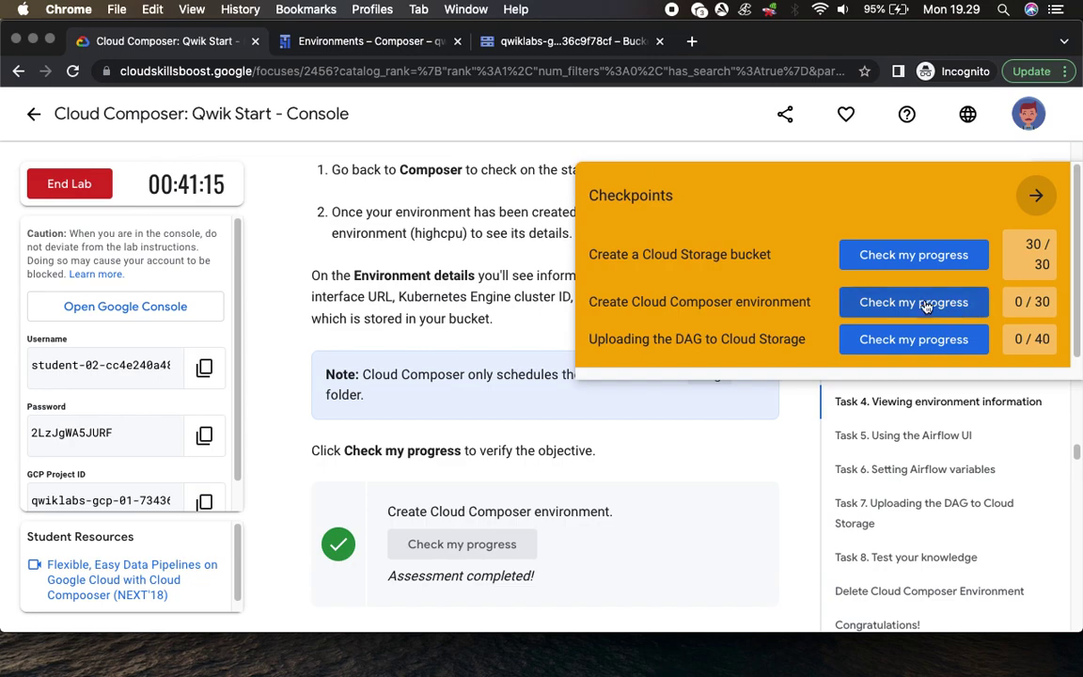
{"action": "left_click", "coordinate": [925, 307]}
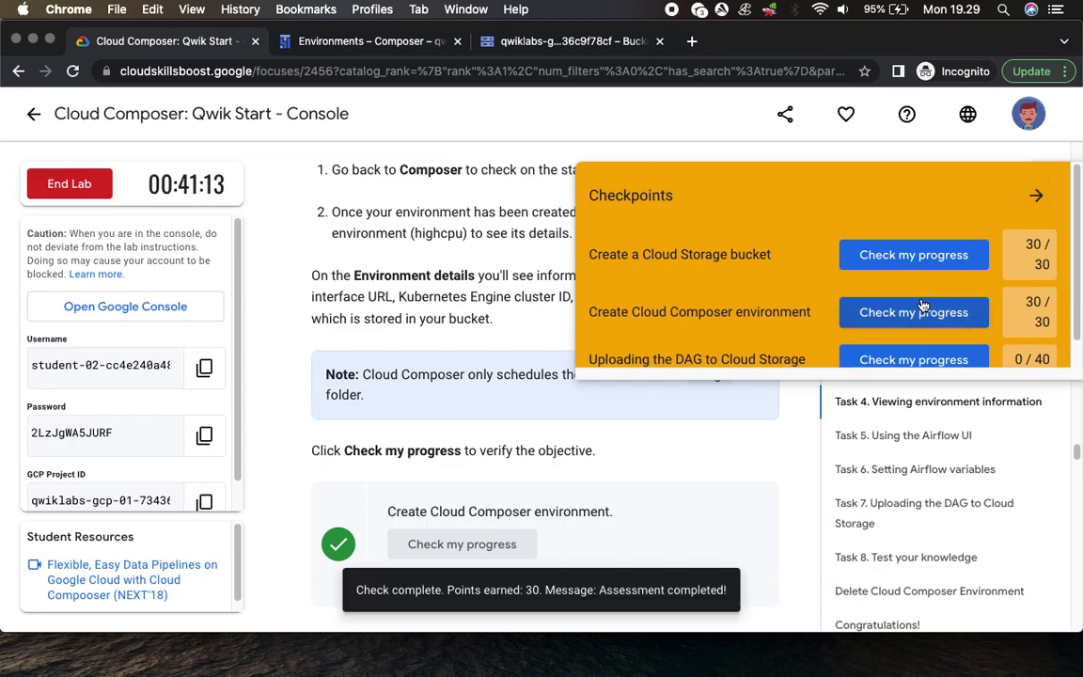
{"action": "left_click", "coordinate": [1035, 195]}
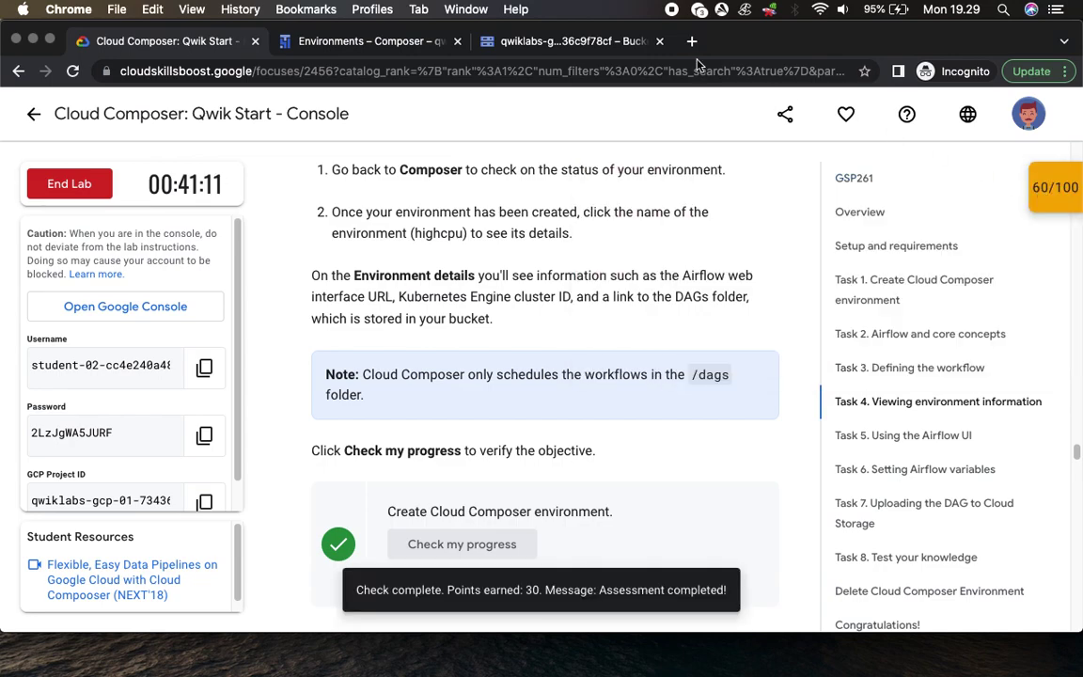
Step: Refresh the Composer environments list and reload the whole page to recheck the highcpu environment's state
{"action": "left_click", "coordinate": [503, 42]}
{"action": "left_click", "coordinate": [395, 44]}
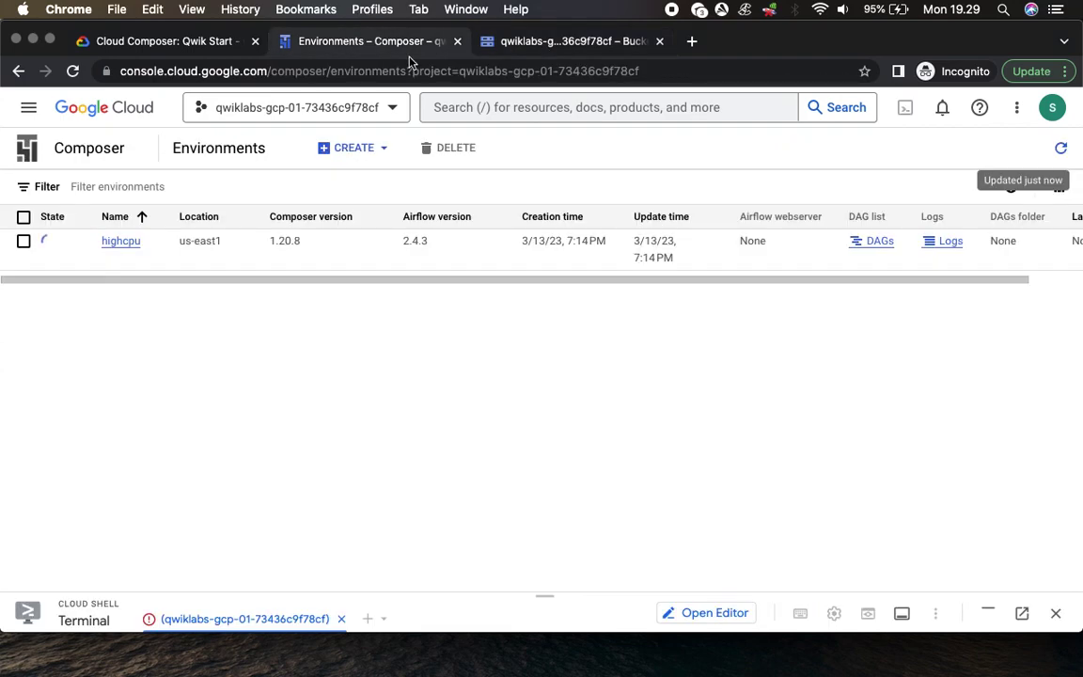
{"action": "left_click", "coordinate": [1063, 150]}
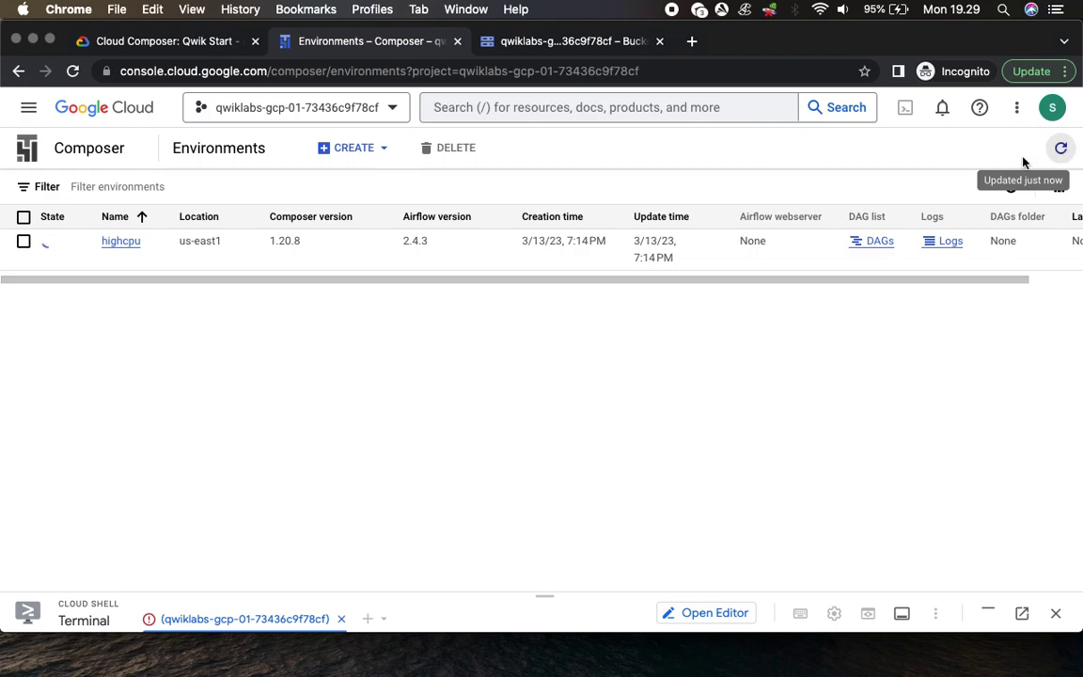
{"action": "left_click", "coordinate": [72, 70]}
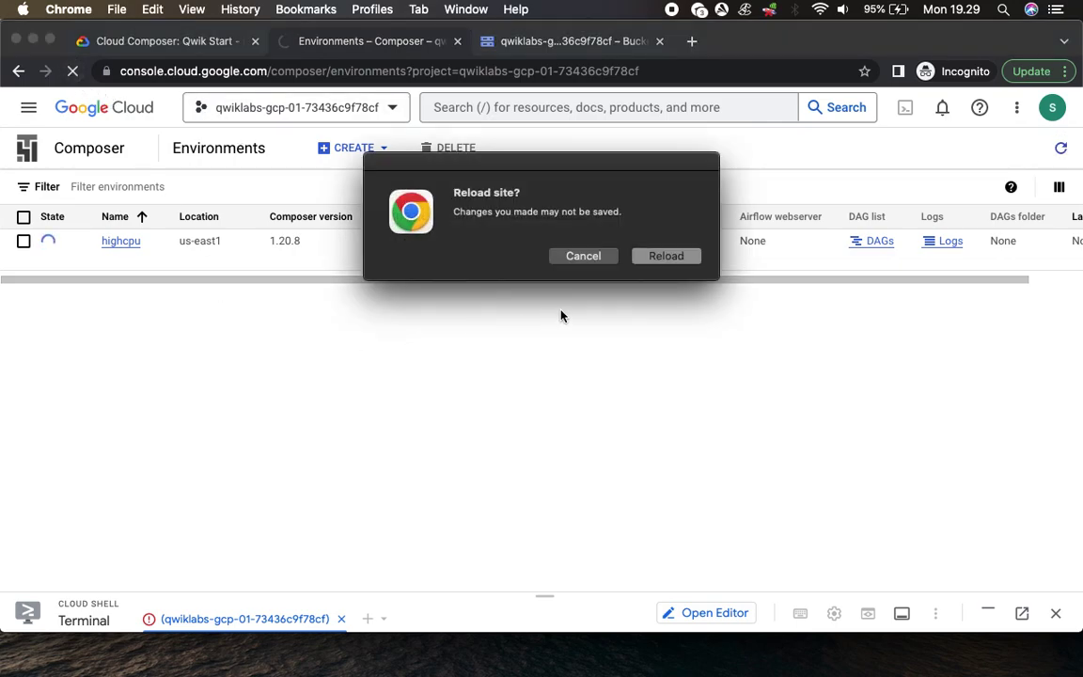
{"action": "left_click", "coordinate": [653, 255]}
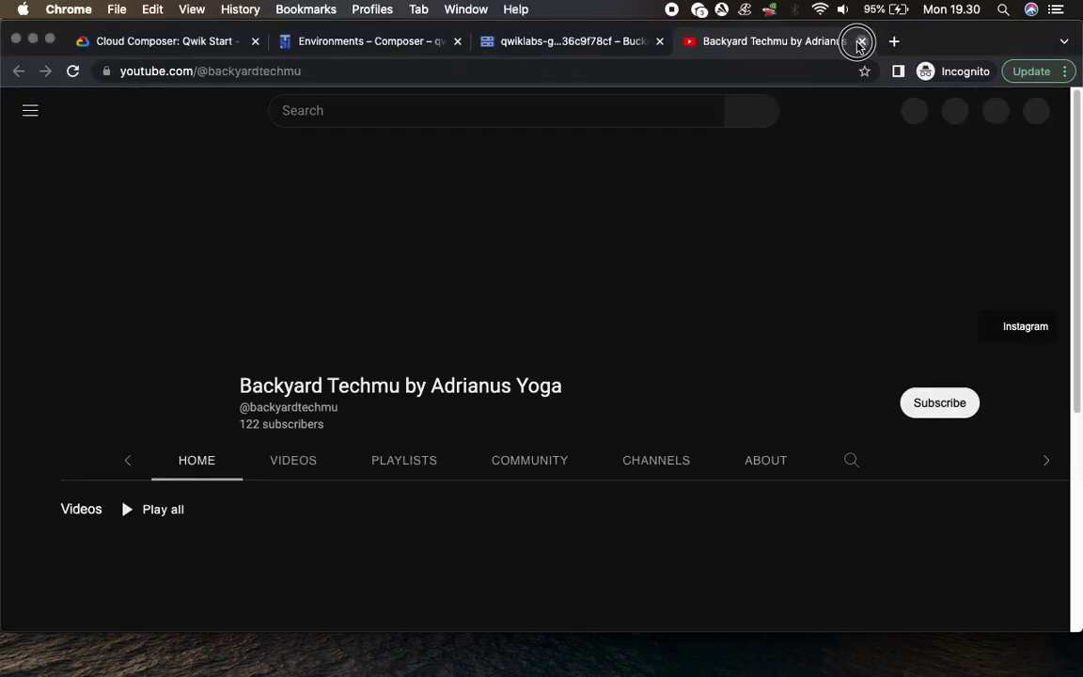
Step: Close the Backyard Techmu YouTube channel tab and return to the Composer environments list
{"action": "left_click", "coordinate": [860, 42]}
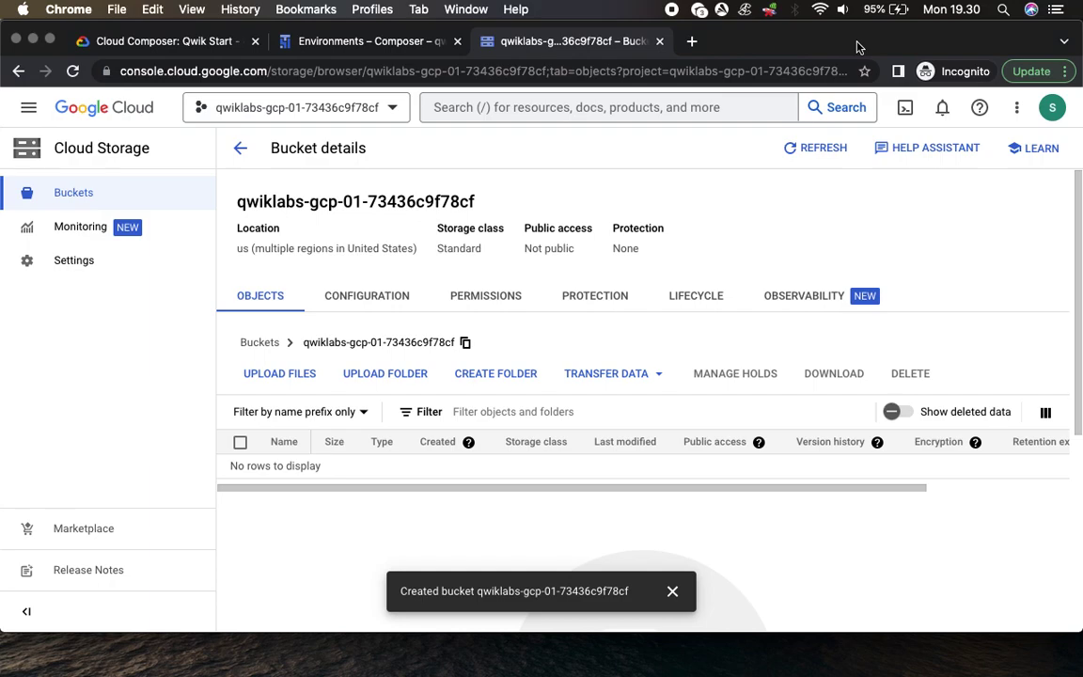
{"action": "left_click", "coordinate": [368, 45]}
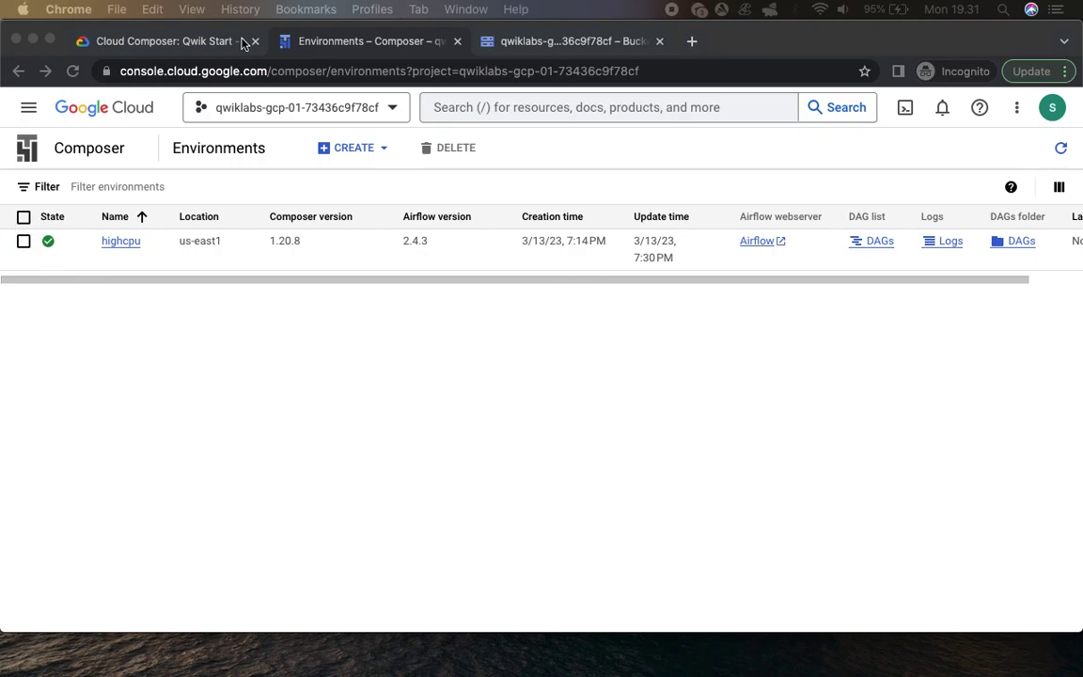
Step: Follow Task 5 to open the highcpu environment's Airflow web interface, choosing the lab's student account to sign in
{"action": "left_click", "coordinate": [188, 41]}
{"action": "scroll", "coordinate": [508, 474], "scroll_direction": "down", "scroll_amount": 3}
{"action": "scroll", "coordinate": [508, 475], "scroll_direction": "down", "scroll_amount": 5}
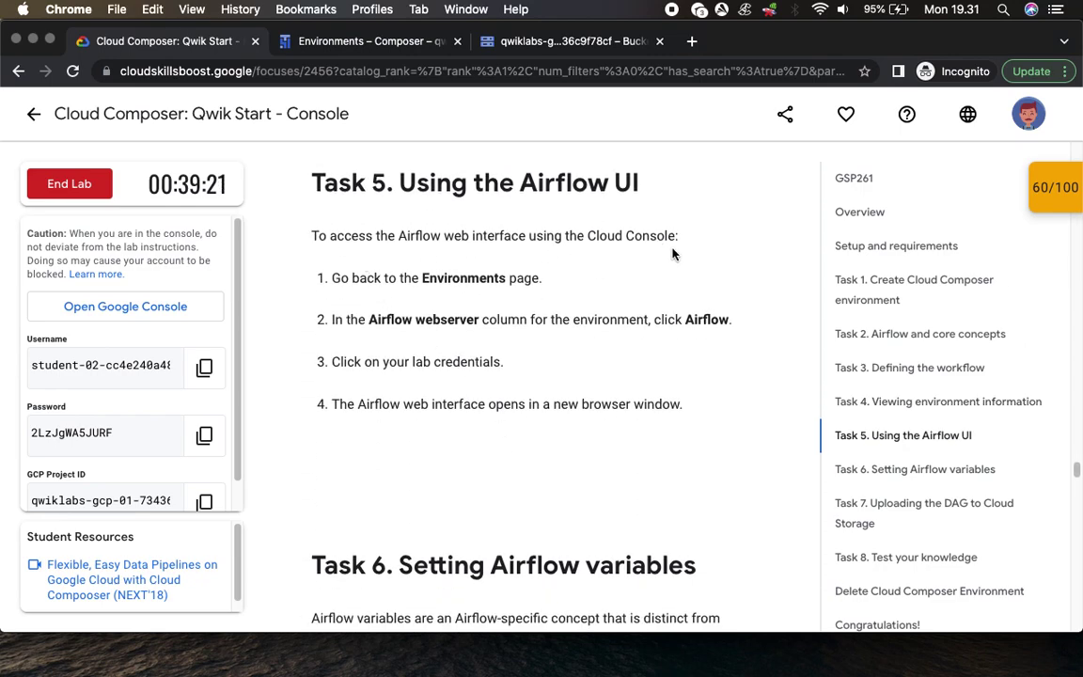
{"action": "left_click_drag", "start_coordinate": [382, 278], "coordinate": [560, 300]}
{"action": "scroll", "coordinate": [560, 300], "scroll_direction": "down", "scroll_amount": 2}
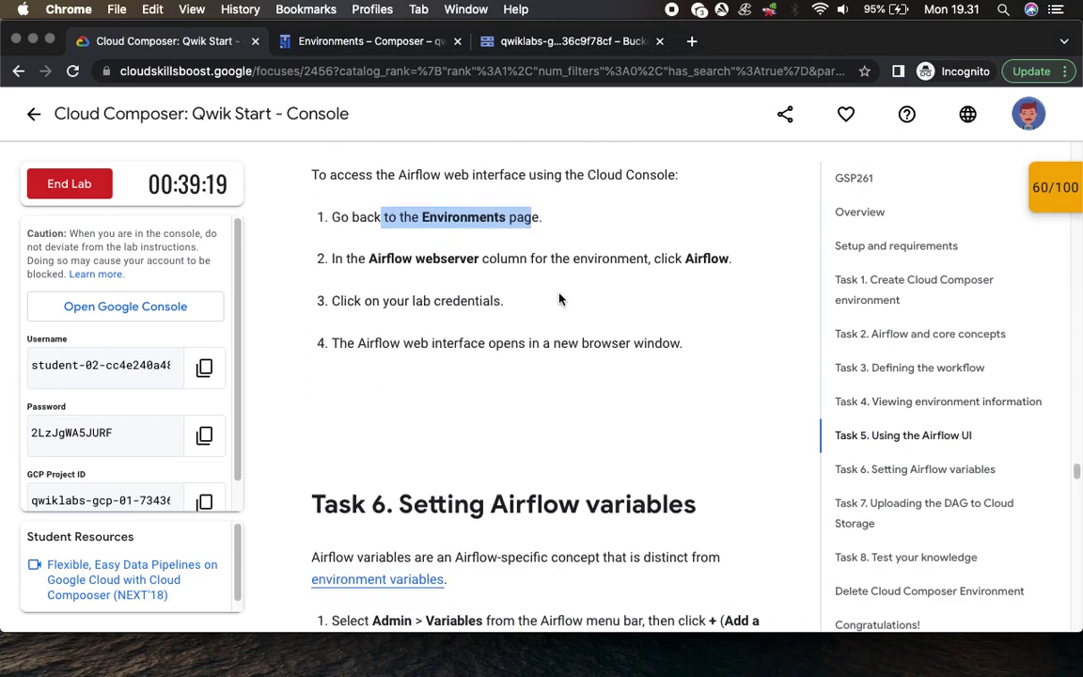
{"action": "left_click_drag", "start_coordinate": [369, 252], "coordinate": [519, 253]}
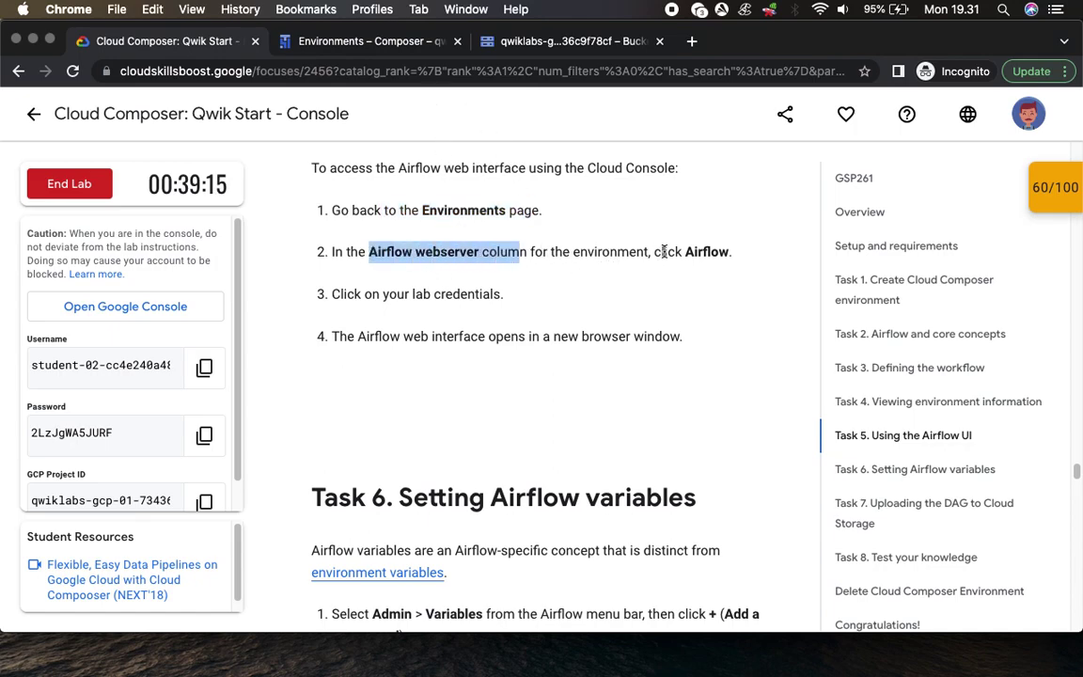
{"action": "left_click_drag", "start_coordinate": [664, 251], "coordinate": [731, 252]}
{"action": "left_click", "coordinate": [371, 42]}
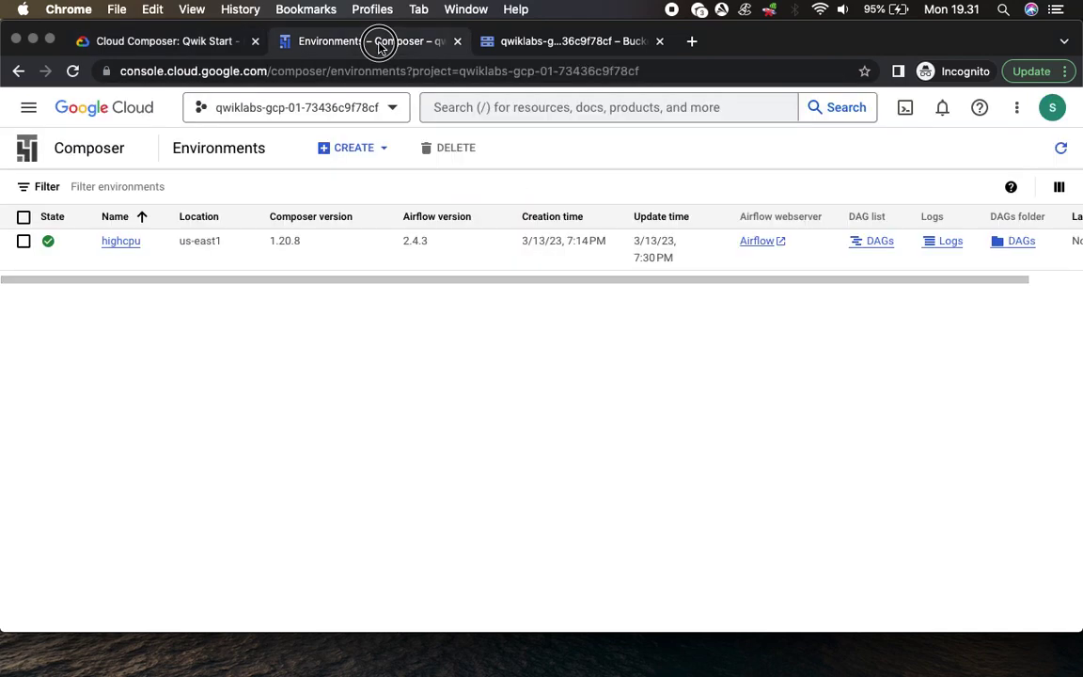
{"action": "left_click", "coordinate": [781, 241]}
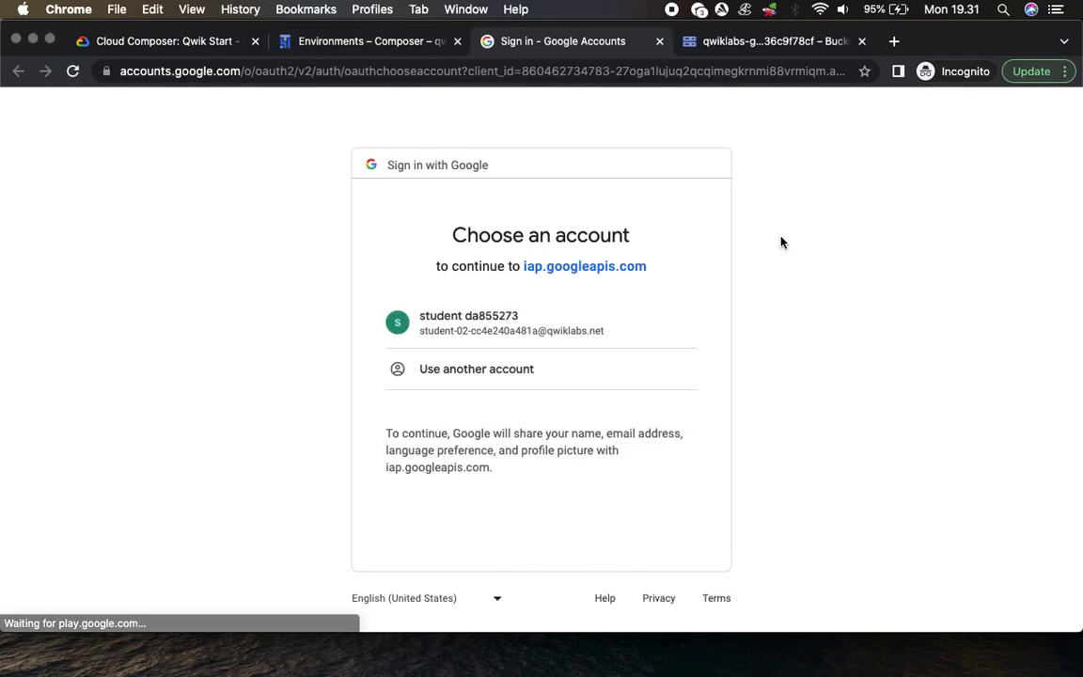
{"action": "left_click", "coordinate": [461, 318]}
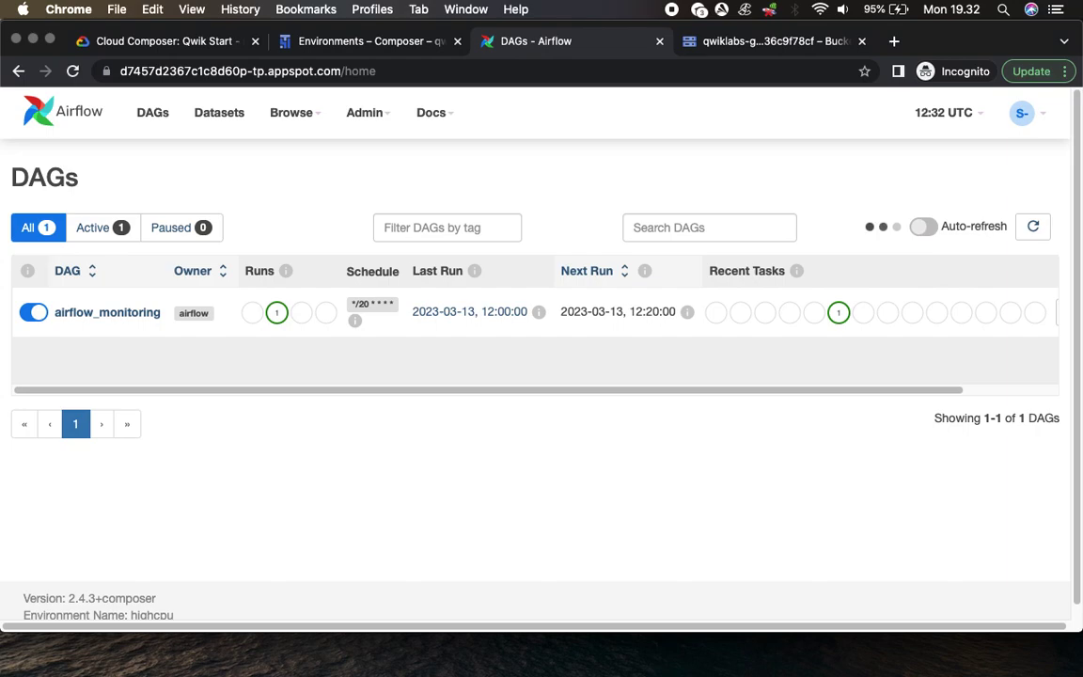
Step: Review the remaining Task 5 steps against the open Airflow page and read Task 6's instructions for setting Airflow variables
{"action": "left_click", "coordinate": [158, 44]}
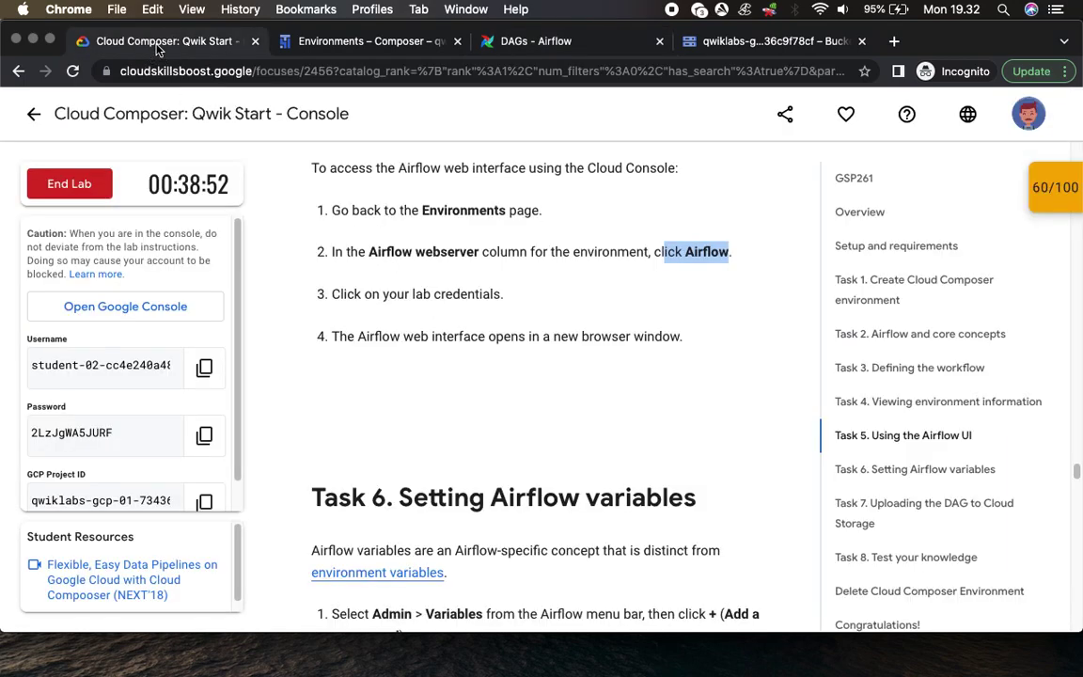
{"action": "left_click", "coordinate": [413, 297]}
{"action": "left_click_drag", "start_coordinate": [364, 294], "coordinate": [504, 294]}
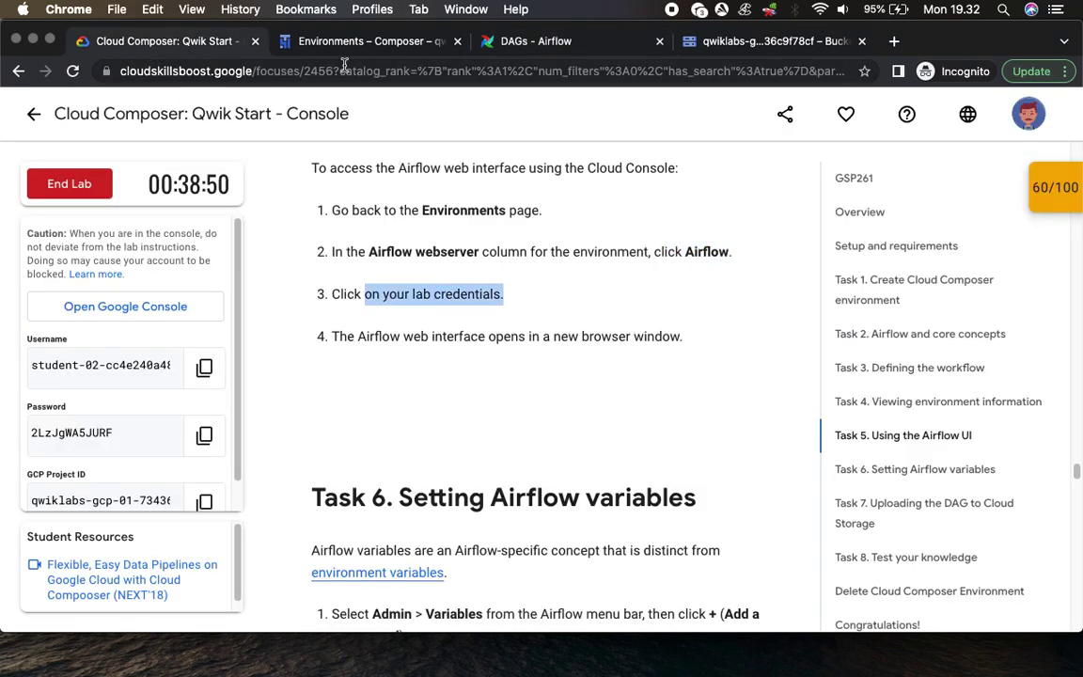
{"action": "left_click", "coordinate": [320, 42]}
{"action": "left_click", "coordinate": [531, 42]}
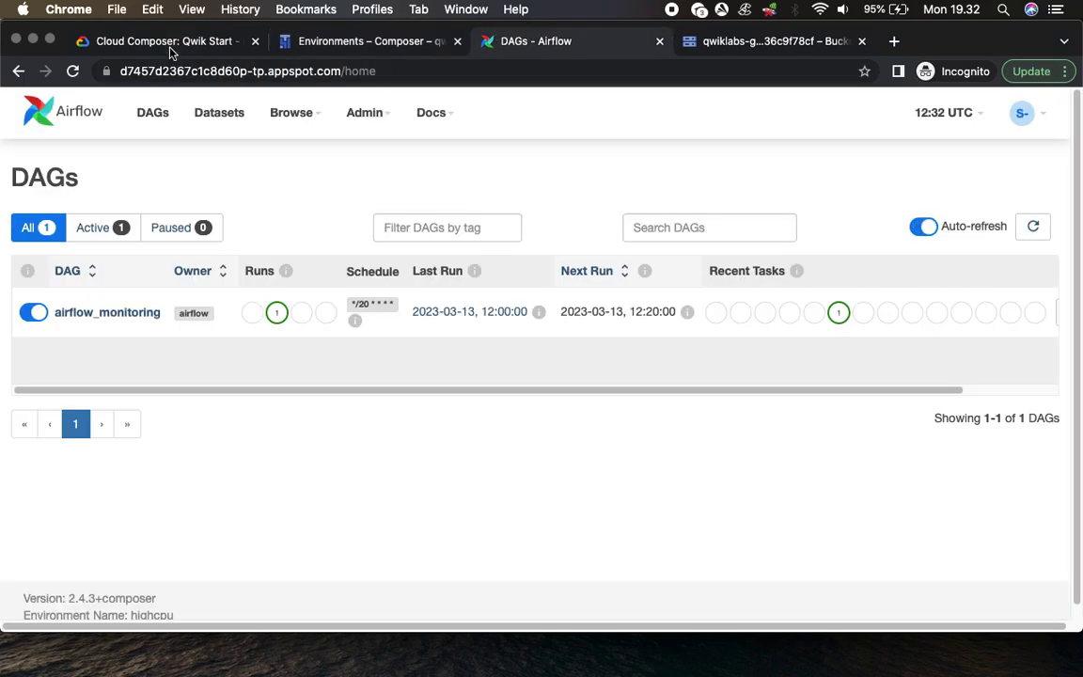
{"action": "left_click", "coordinate": [160, 41]}
{"action": "left_click_drag", "start_coordinate": [361, 336], "coordinate": [611, 431]}
{"action": "scroll", "coordinate": [601, 432], "scroll_direction": "down", "scroll_amount": 3}
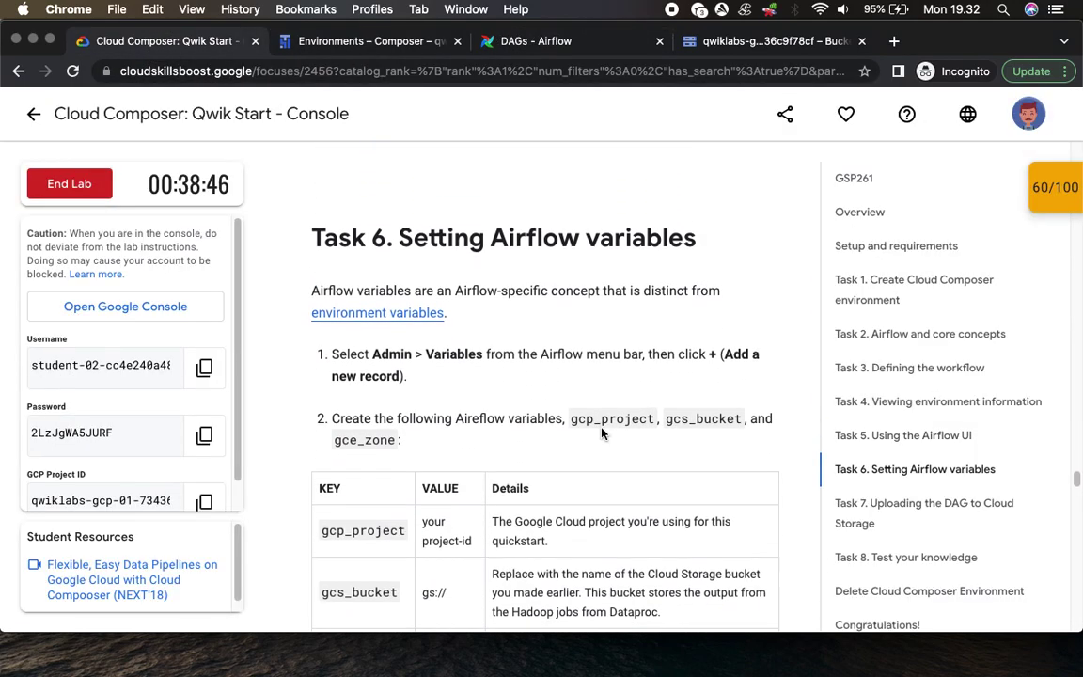
{"action": "scroll", "coordinate": [602, 433], "scroll_direction": "down", "scroll_amount": 1}
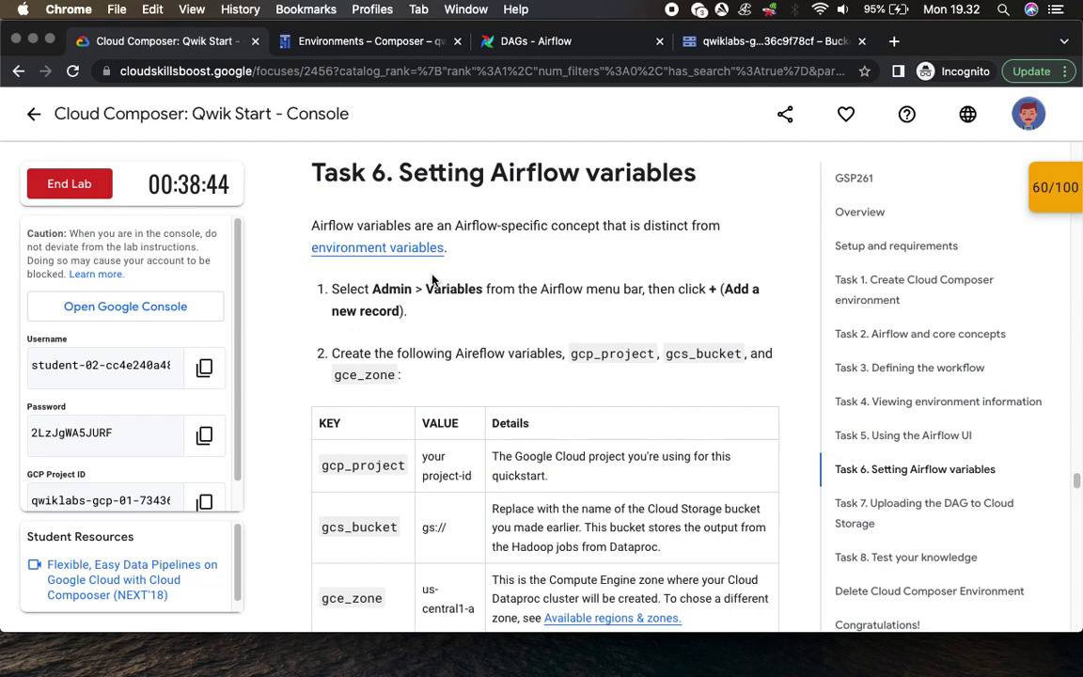
{"action": "scroll", "coordinate": [483, 310], "scroll_direction": "down", "scroll_amount": 2}
Step: Move the Airflow browser tab next to the lab instructions tab and open Airflow's list of variables
{"action": "left_click", "coordinate": [534, 42]}
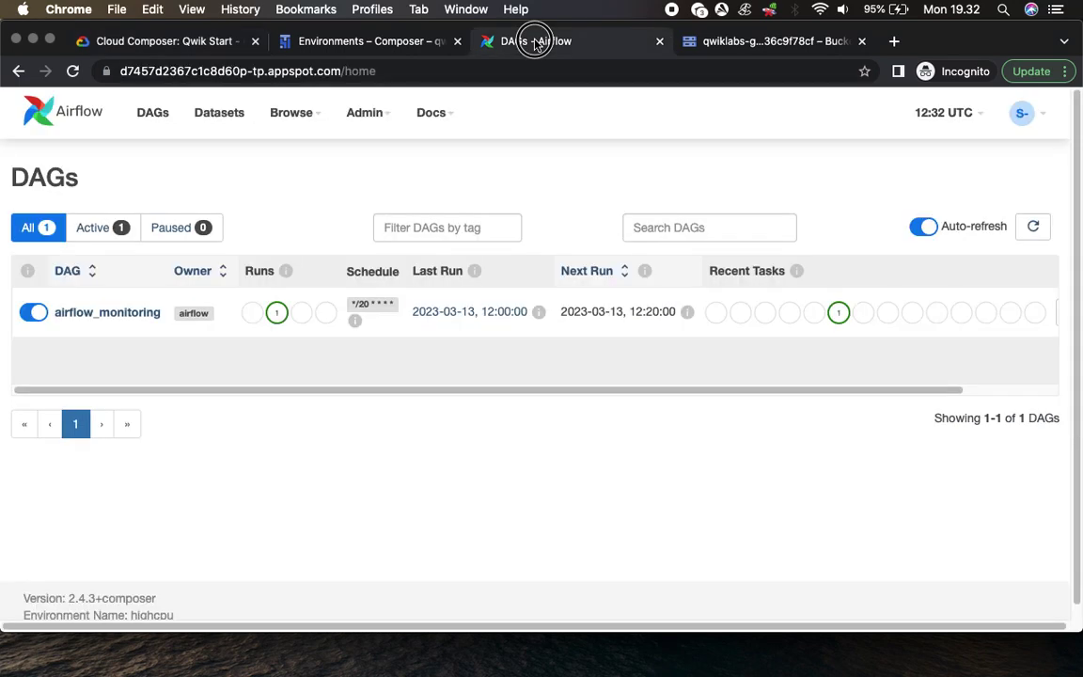
{"action": "left_click_drag", "start_coordinate": [534, 42], "coordinate": [435, 47]}
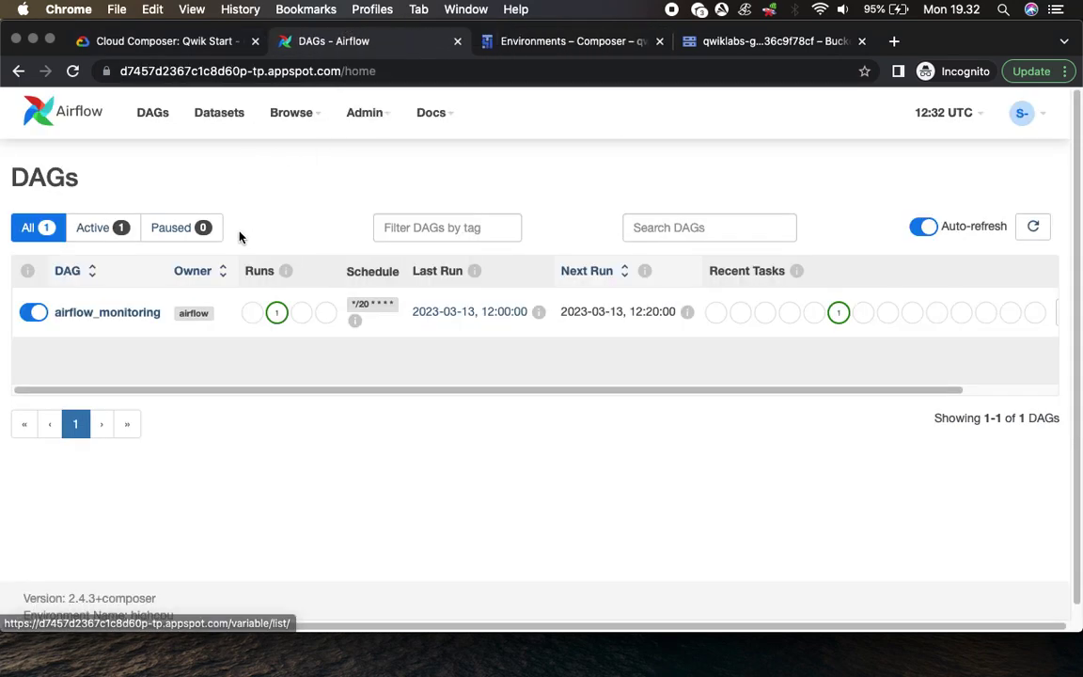
{"action": "mouse_move", "coordinate": [363, 115]}
{"action": "left_click", "coordinate": [369, 160]}
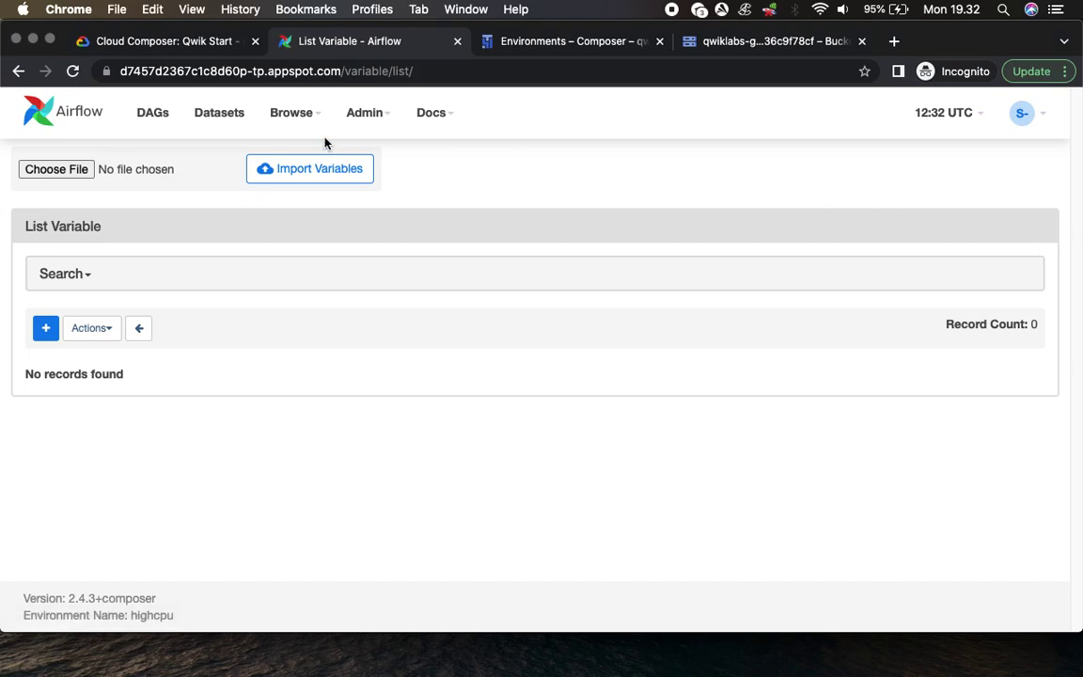
Step: Open Airflow's form for adding a variable and consult Task 6's table for the required keys and values
{"action": "left_click", "coordinate": [194, 43]}
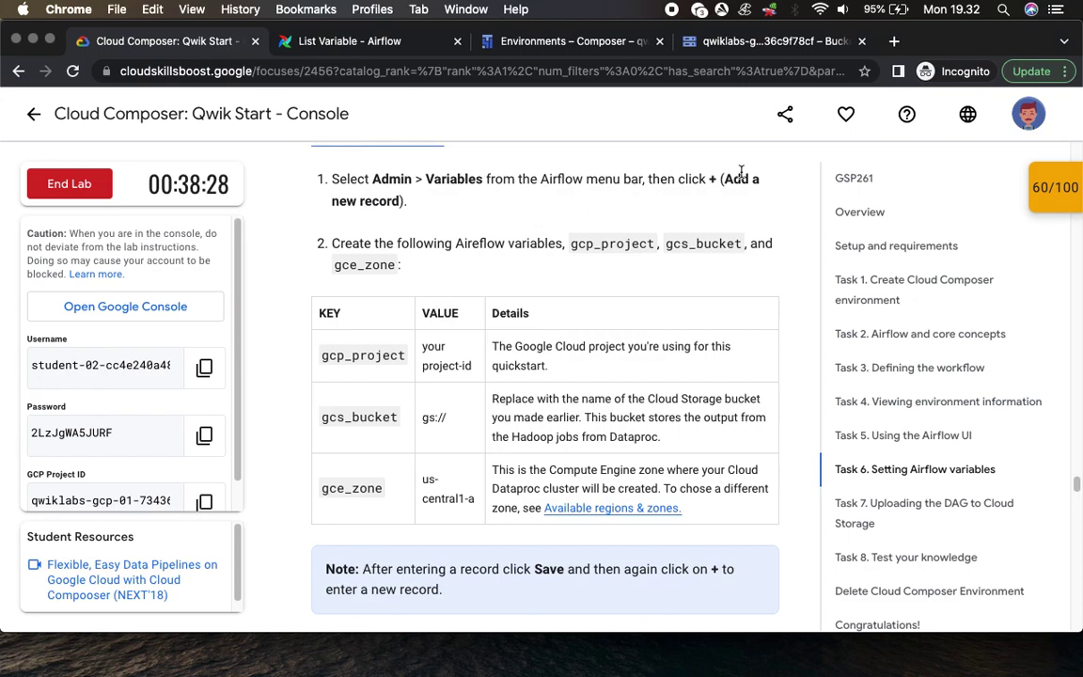
{"action": "left_click", "coordinate": [358, 43]}
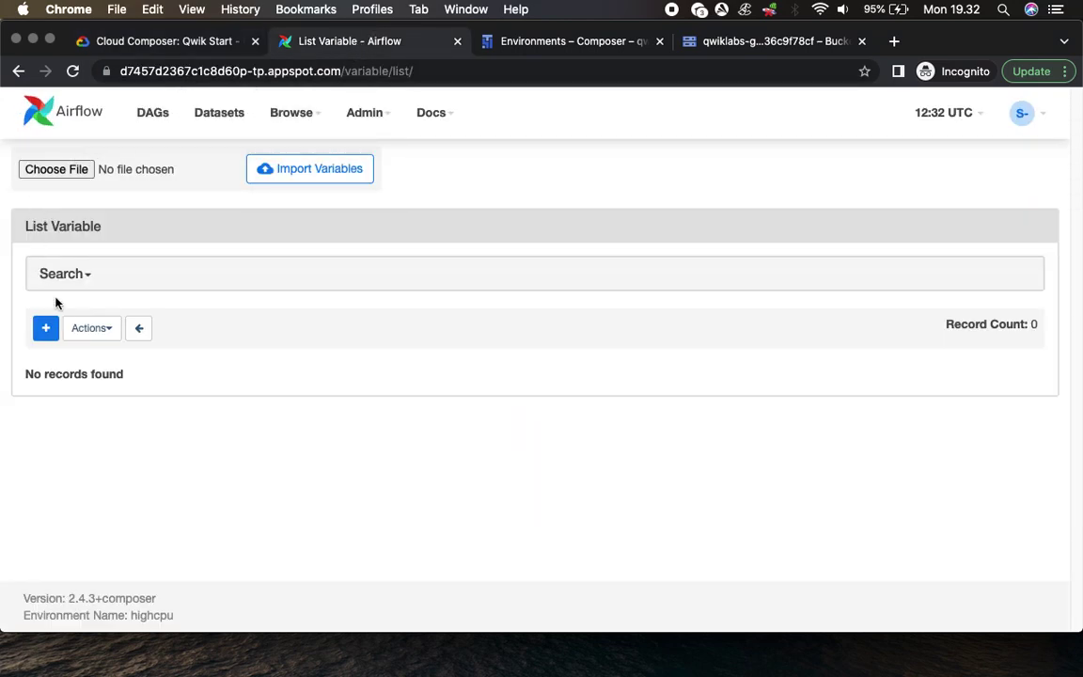
{"action": "left_click", "coordinate": [46, 333]}
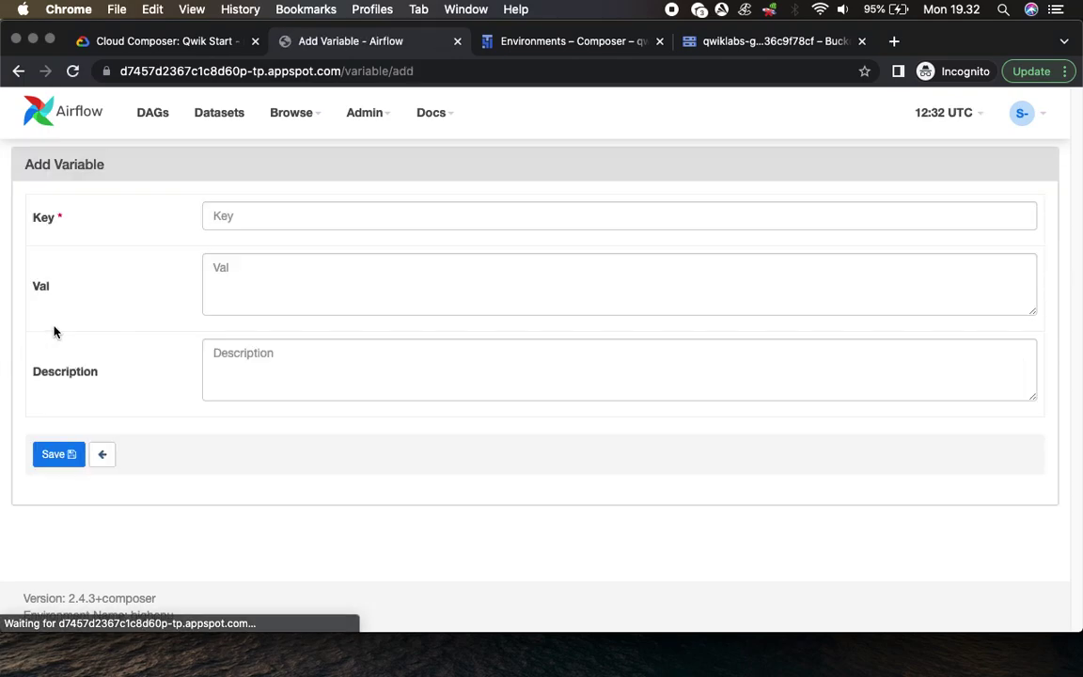
{"action": "left_click", "coordinate": [146, 42]}
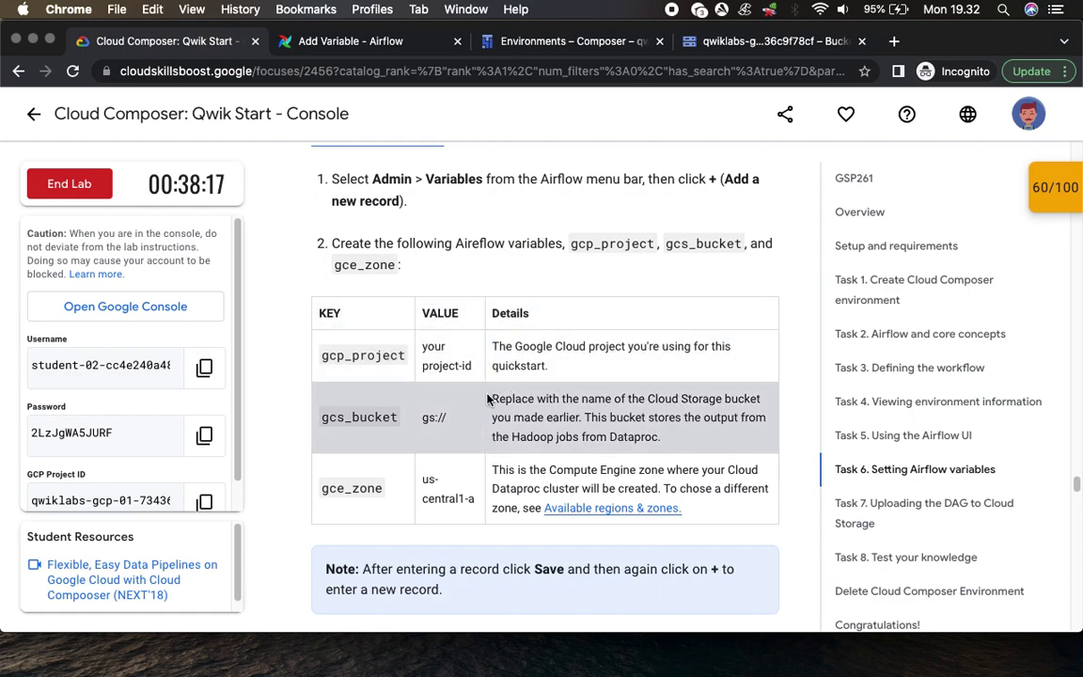
{"action": "scroll", "coordinate": [487, 400], "scroll_direction": "down", "scroll_amount": 3}
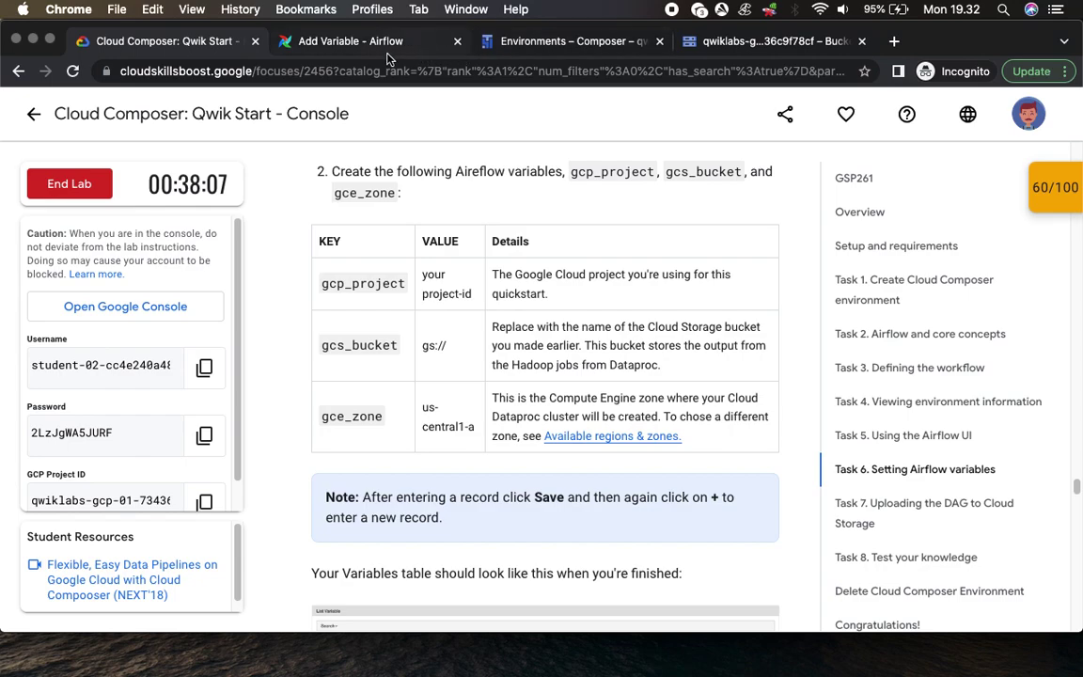
{"action": "left_click", "coordinate": [357, 45]}
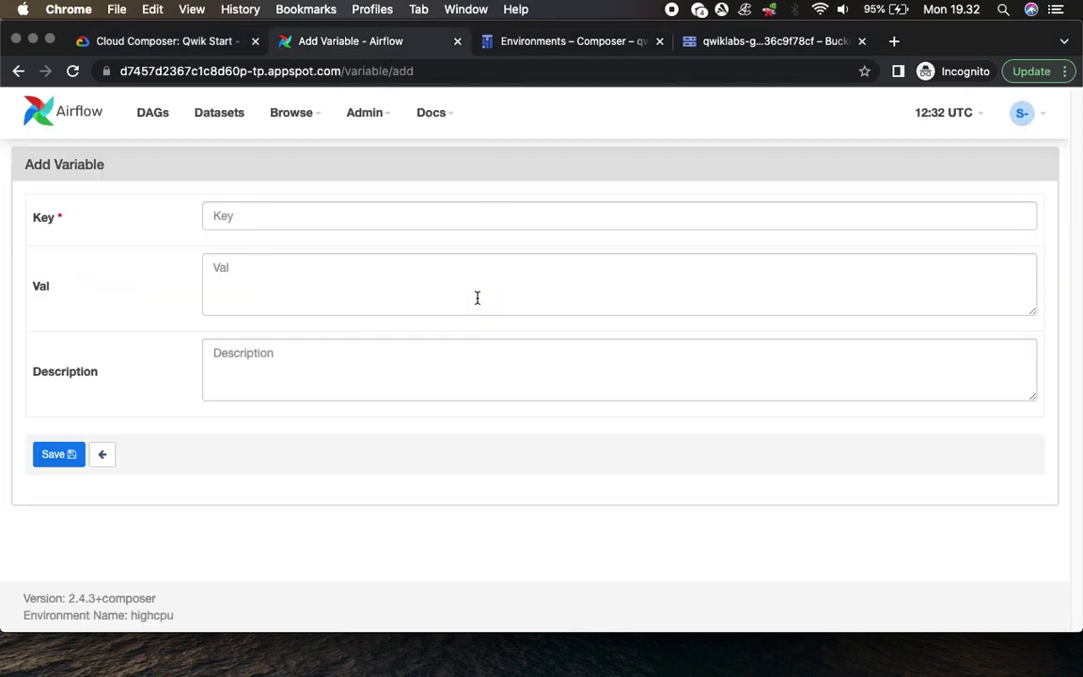
Step: Copy the key gcp_project from the Task 6 table into the new Airflow variable's Key
{"action": "left_click", "coordinate": [165, 44]}
{"action": "left_click_drag", "start_coordinate": [322, 285], "coordinate": [406, 287]}
{"action": "key", "text": "super+c"}
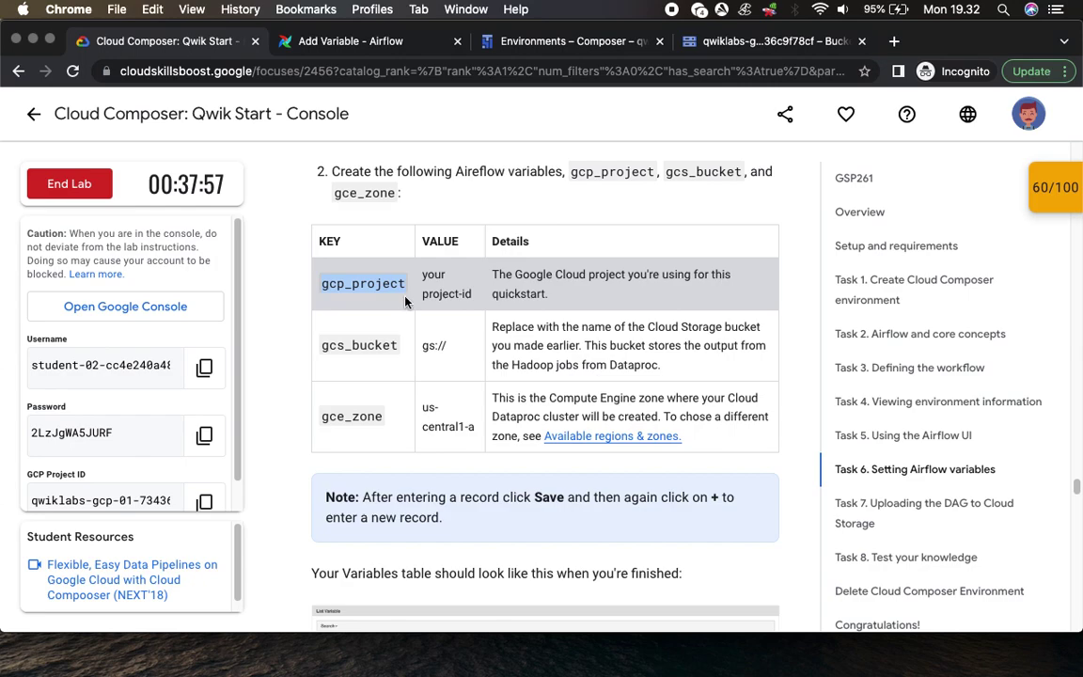
{"action": "left_click", "coordinate": [343, 41]}
{"action": "left_click", "coordinate": [296, 215]}
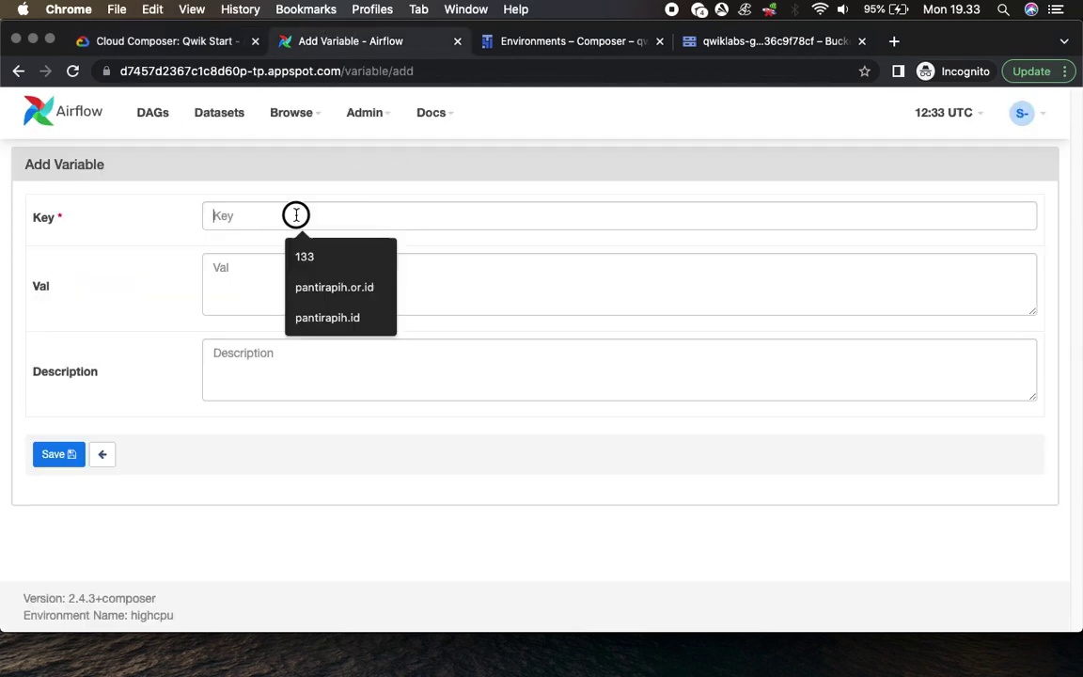
{"action": "key", "text": "super+v"}
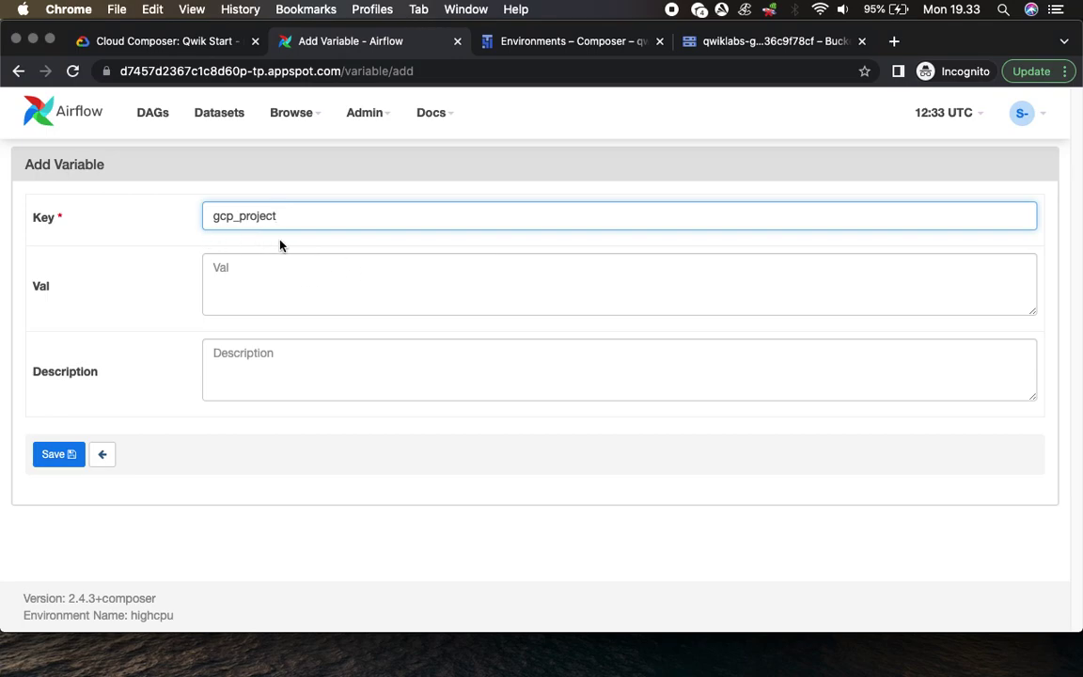
Step: Set the gcp_project variable's value to the lab's GCP Project ID, qwiklabs-gcp-01-73436c9f78cf
{"action": "left_click", "coordinate": [169, 42]}
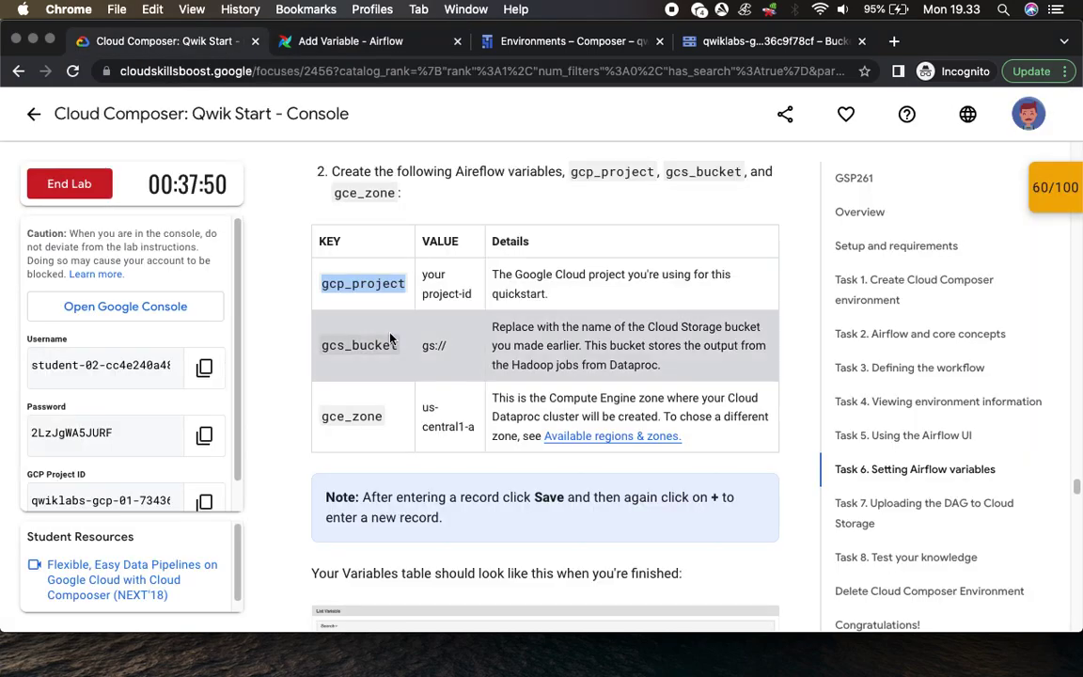
{"action": "left_click", "coordinate": [204, 501]}
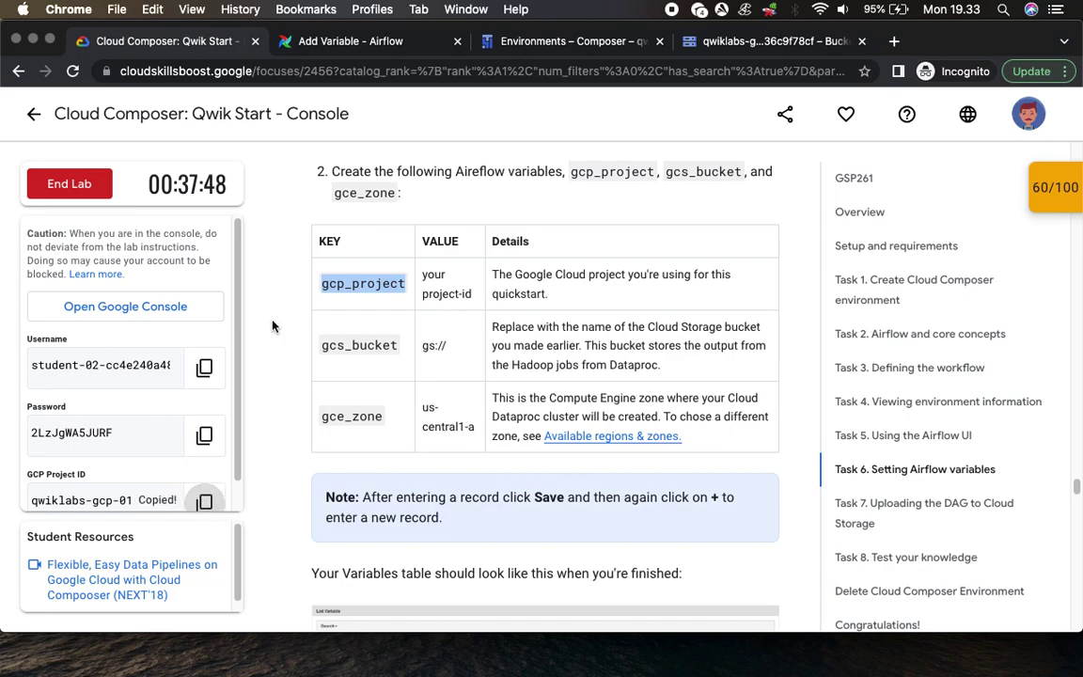
{"action": "left_click", "coordinate": [324, 41]}
{"action": "key", "text": "Tab"}
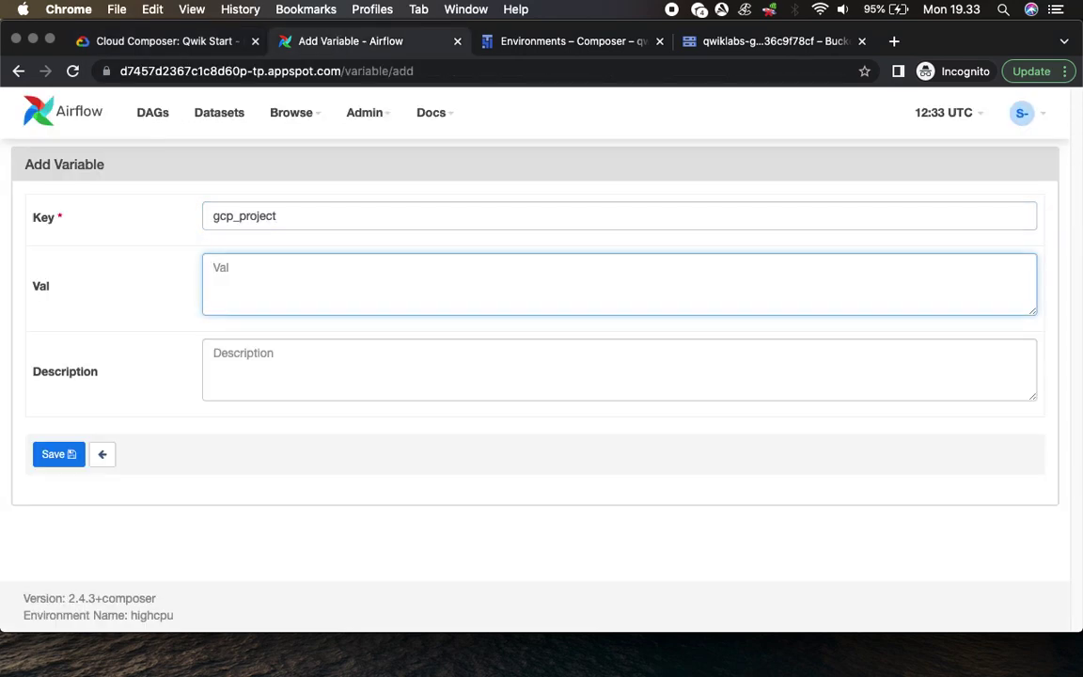
{"action": "key", "text": "super+v"}
Step: Describe gcp_project with the Task 6 text "The Google Cloud project you're using for this quickstart." and save the variable
{"action": "left_click", "coordinate": [151, 41]}
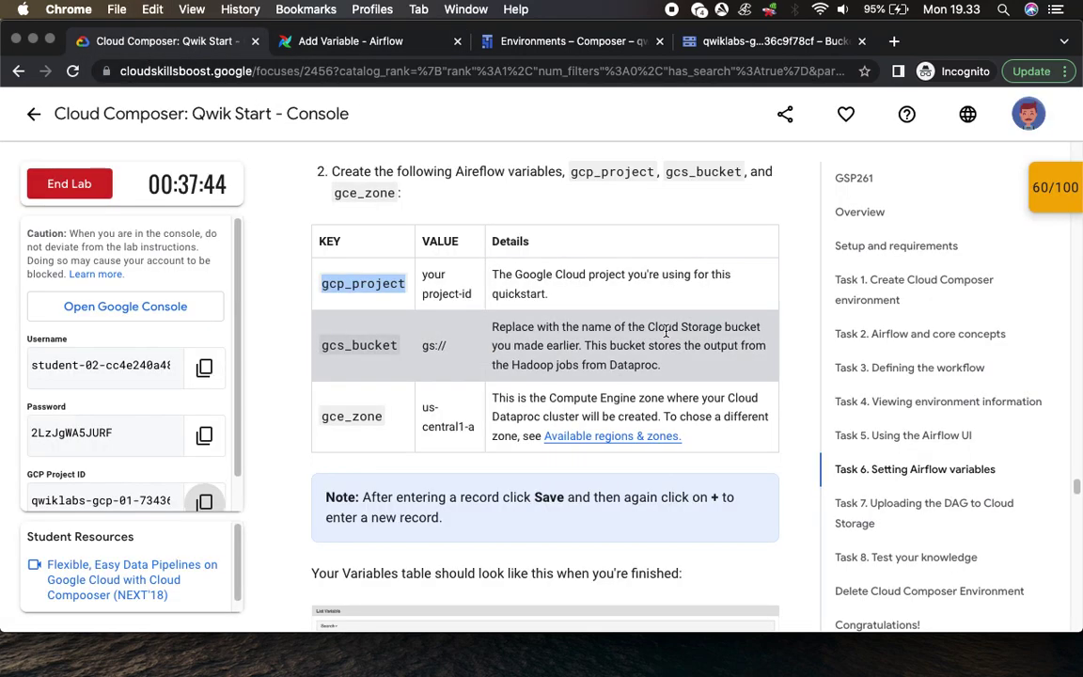
{"action": "left_click_drag", "start_coordinate": [489, 271], "coordinate": [556, 296]}
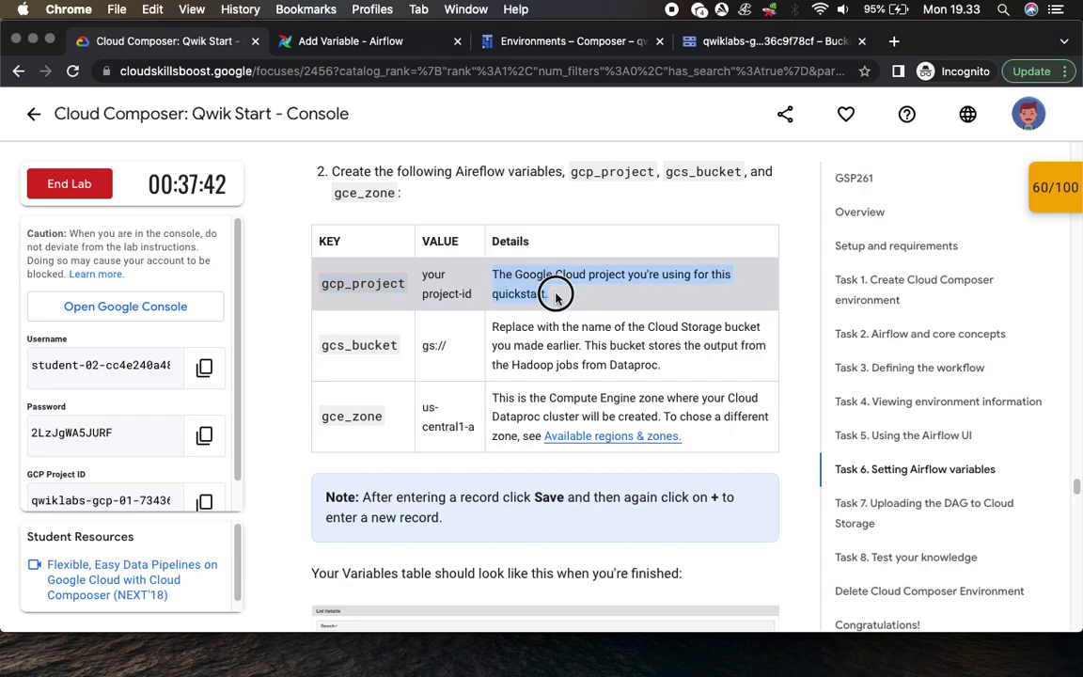
{"action": "left_click", "coordinate": [331, 43]}
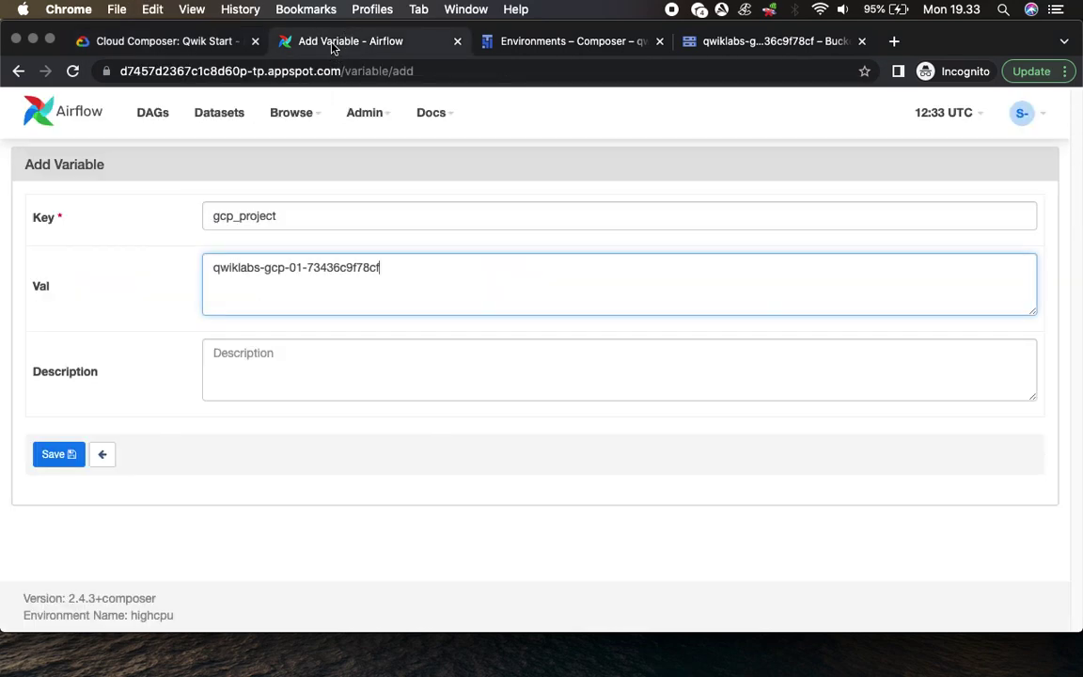
{"action": "key", "text": "Tab"}
{"action": "key", "text": "super+v"}
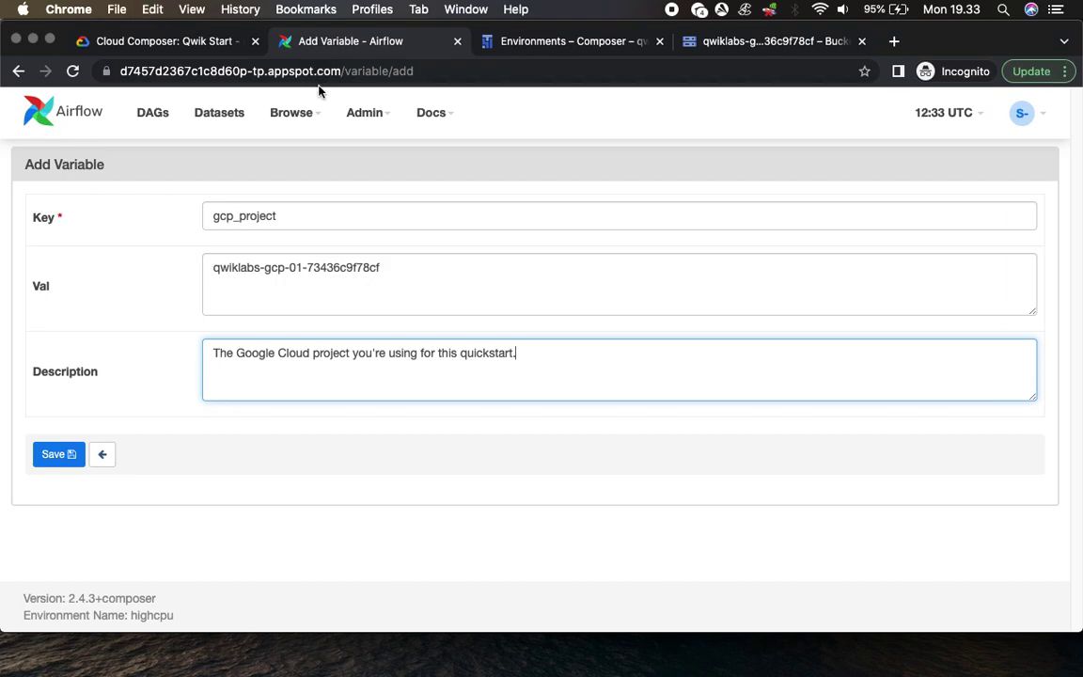
{"action": "left_click", "coordinate": [57, 456]}
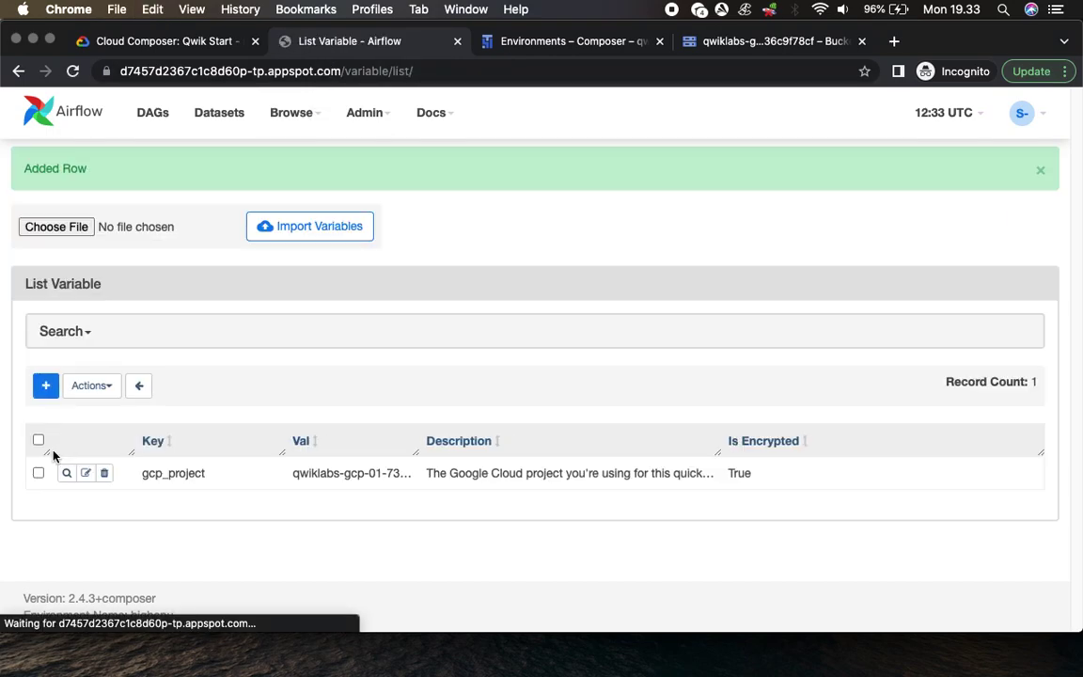
Step: Start another Airflow variable and set its key to gcs_bucket, as listed in the Task 6 table
{"action": "left_click", "coordinate": [44, 386]}
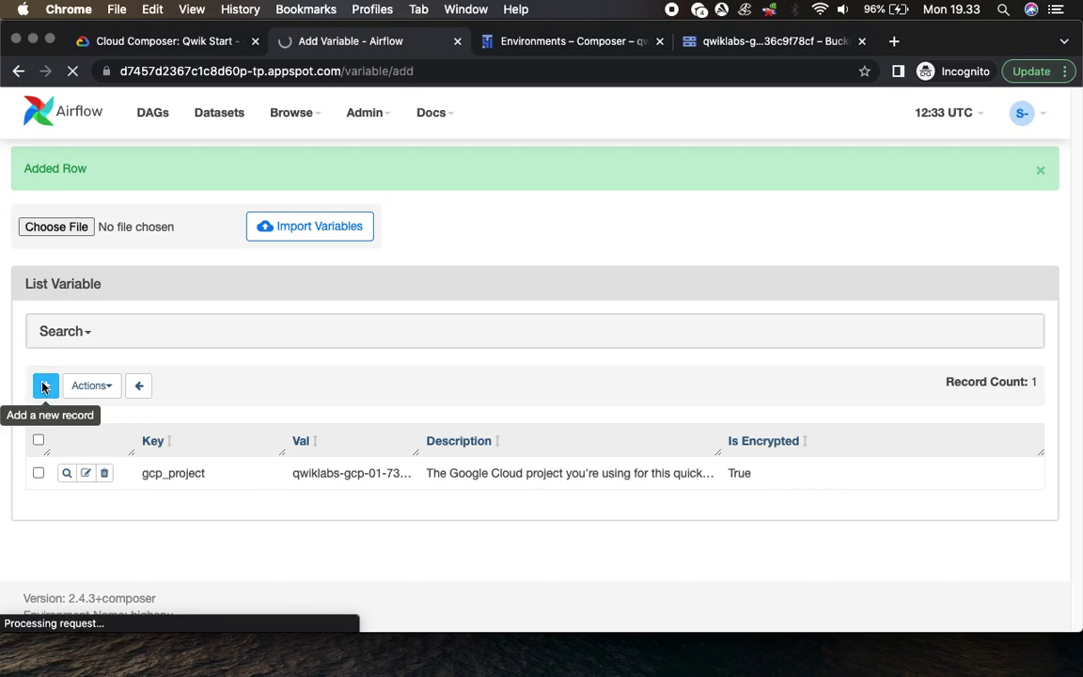
{"action": "left_click", "coordinate": [179, 41]}
{"action": "left_click_drag", "start_coordinate": [319, 345], "coordinate": [398, 345]}
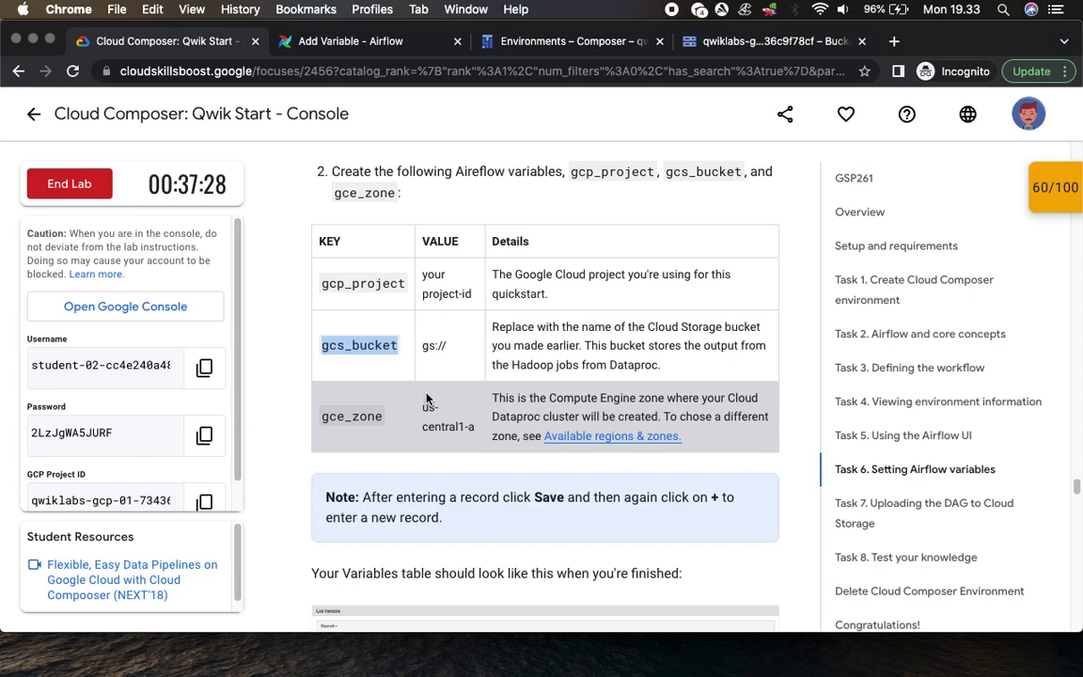
{"action": "left_click", "coordinate": [386, 41]}
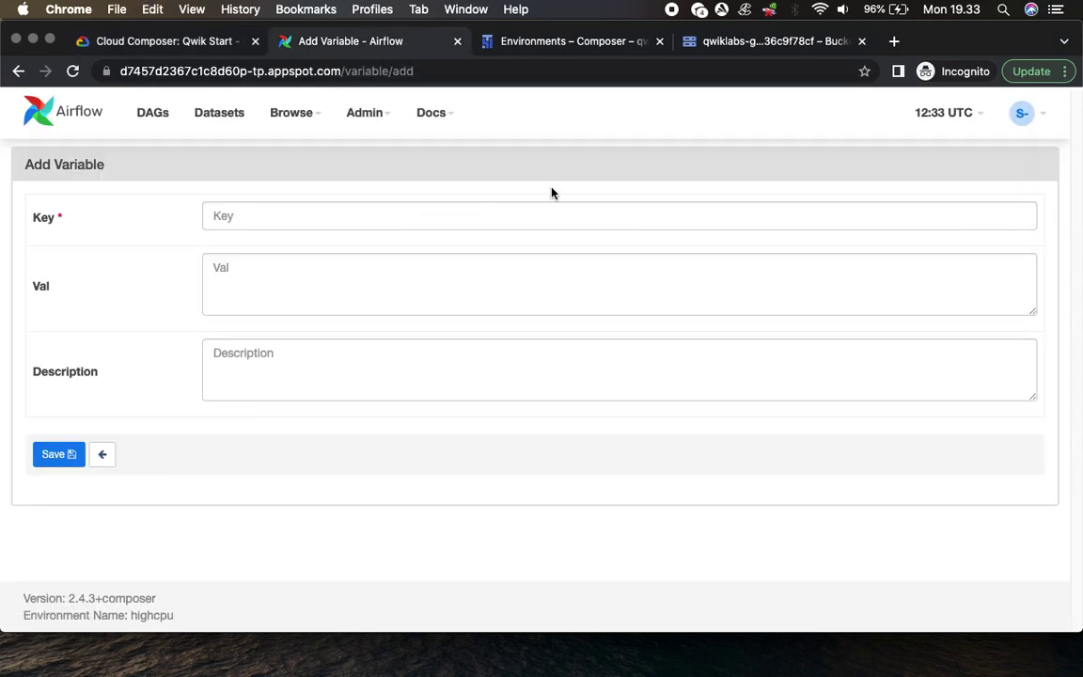
{"action": "key", "text": "Tab"}
{"action": "type", "text": "gcs_bucket"}
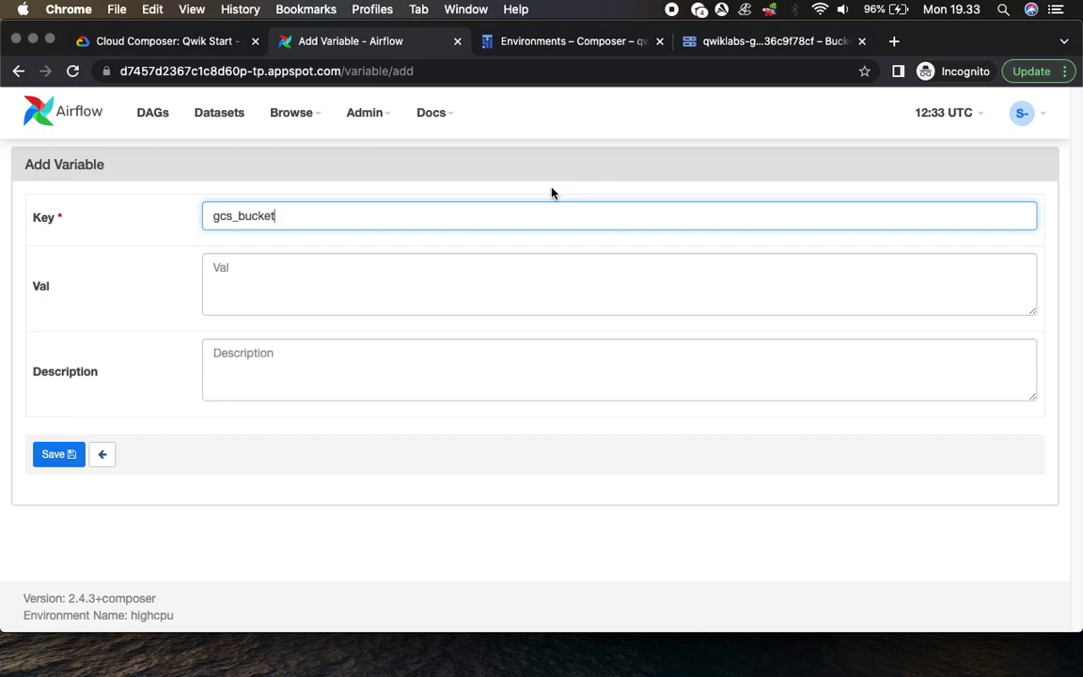
Step: Set the gcs_bucket variable's value to gs:// followed by the lab's project ID, giving gs://qwiklabs-gcp-01-73436c9f78cf
{"action": "left_click", "coordinate": [188, 41]}
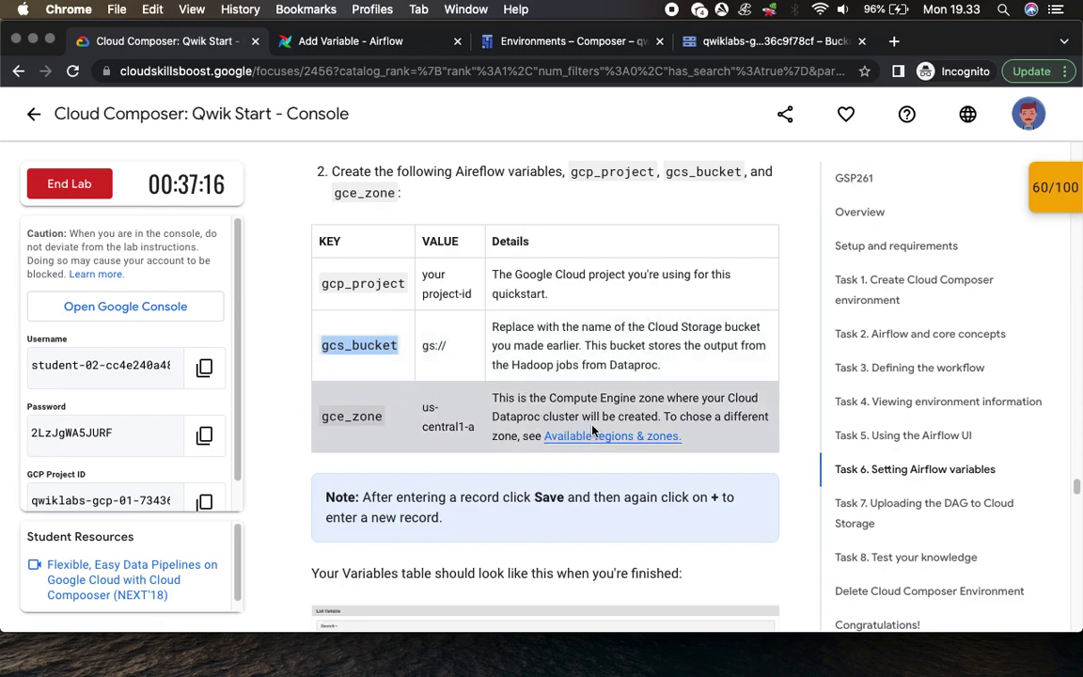
{"action": "scroll", "coordinate": [592, 429], "scroll_direction": "down", "scroll_amount": 1}
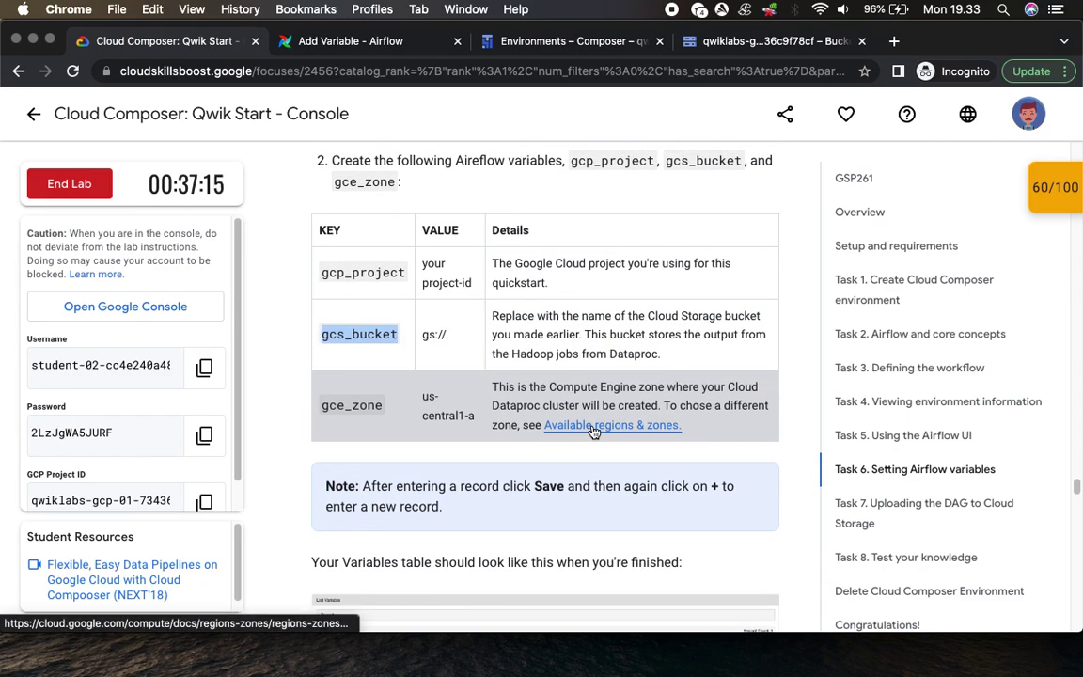
{"action": "left_click", "coordinate": [423, 334]}
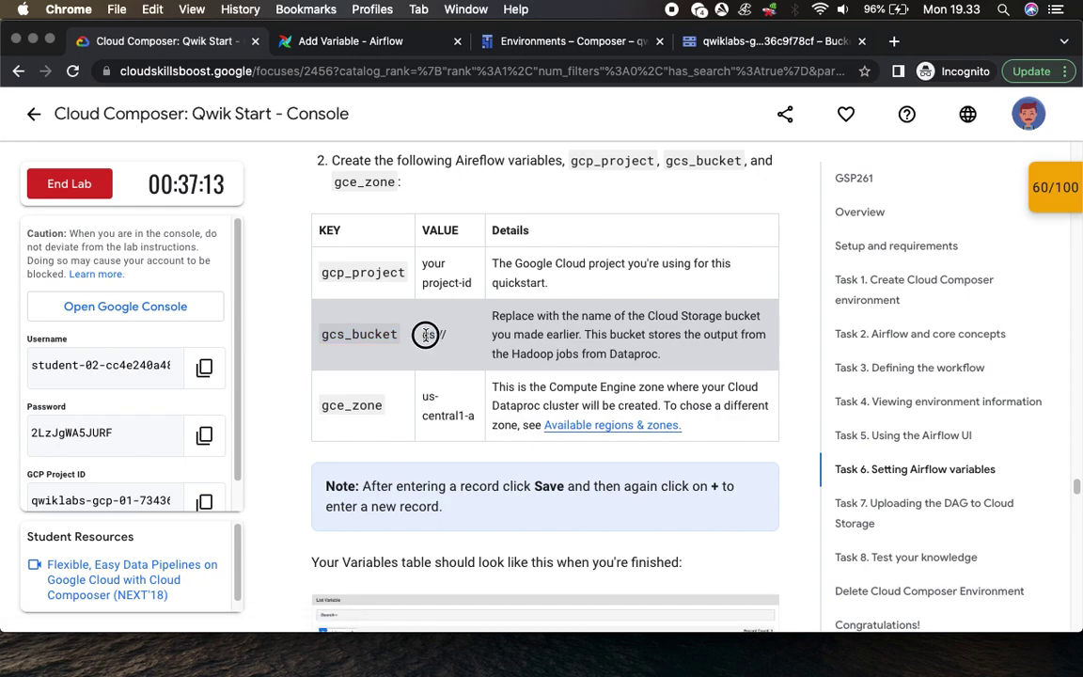
{"action": "double_click", "coordinate": [428, 335]}
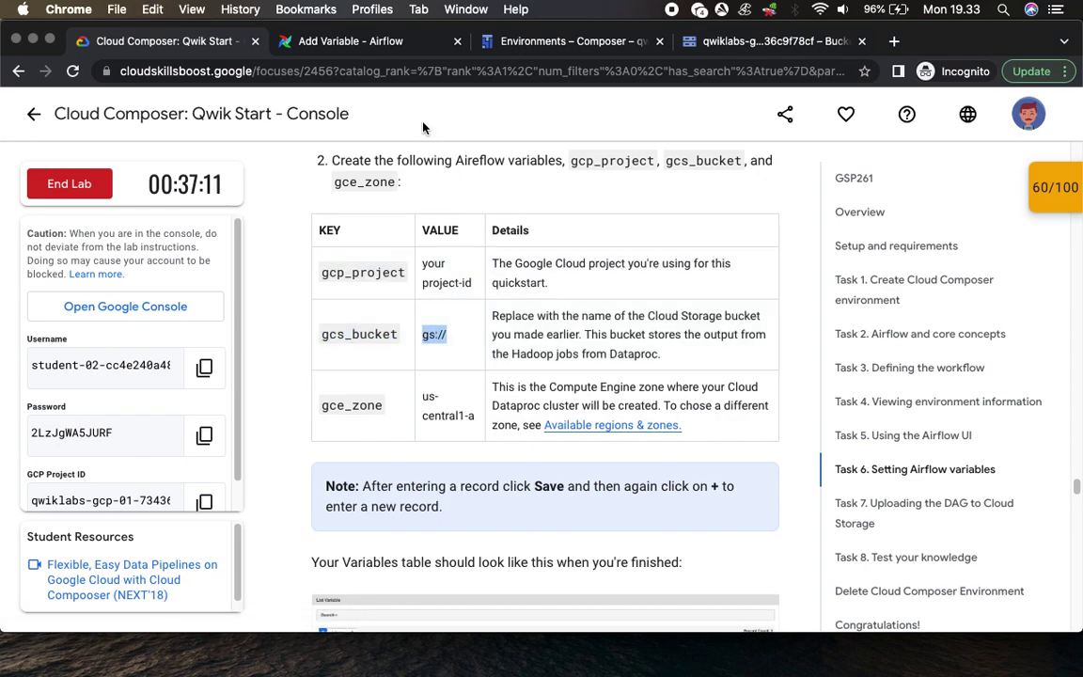
{"action": "left_click", "coordinate": [383, 46]}
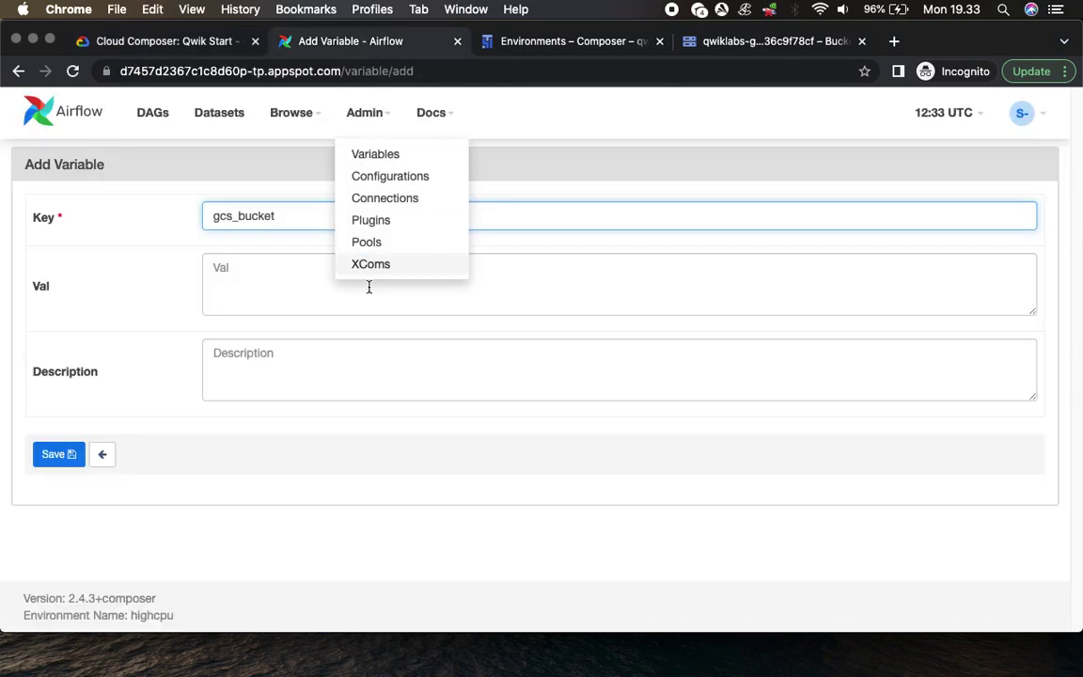
{"action": "left_click", "coordinate": [346, 280]}
{"action": "key", "text": "ctrl+v"}
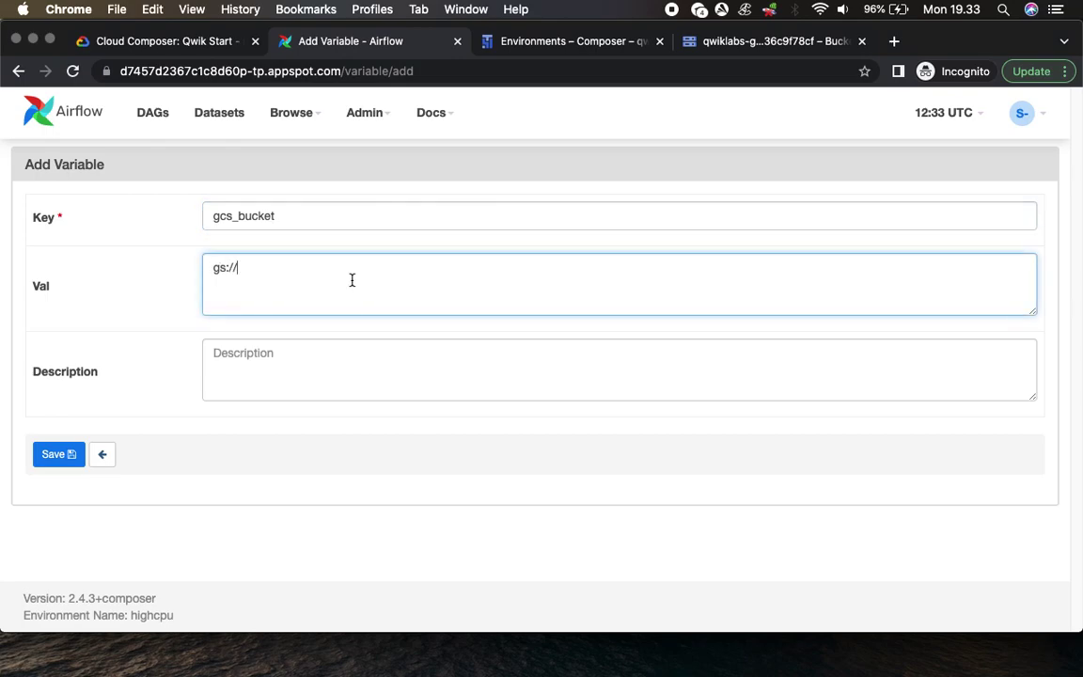
{"action": "left_click", "coordinate": [162, 45]}
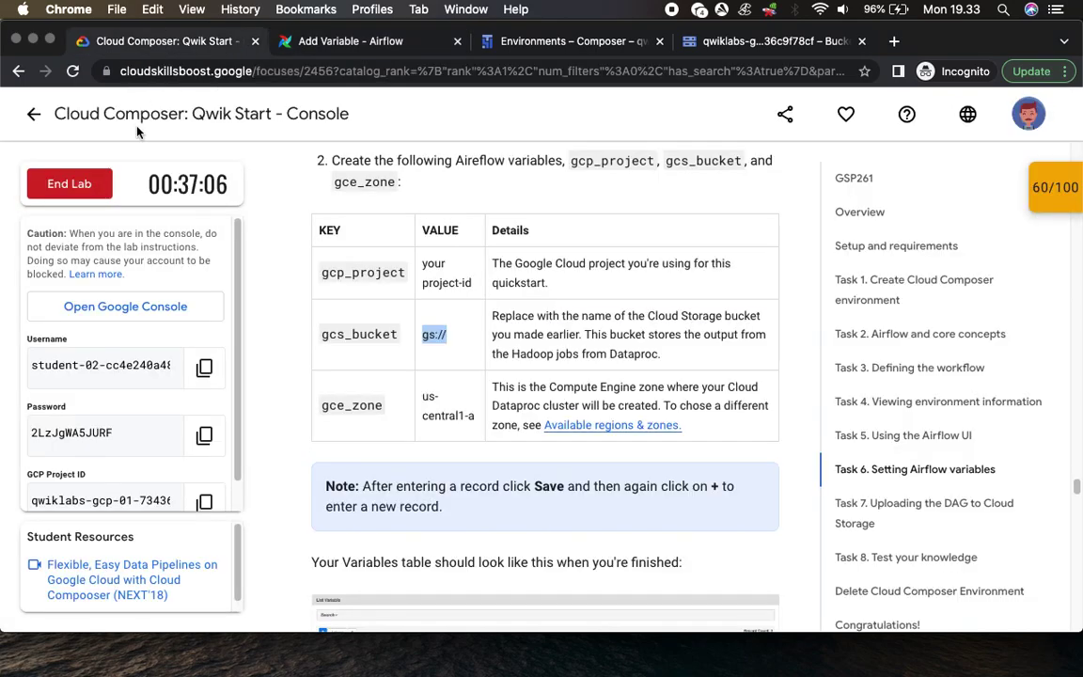
{"action": "left_click", "coordinate": [204, 501]}
{"action": "key", "text": "super+v"}
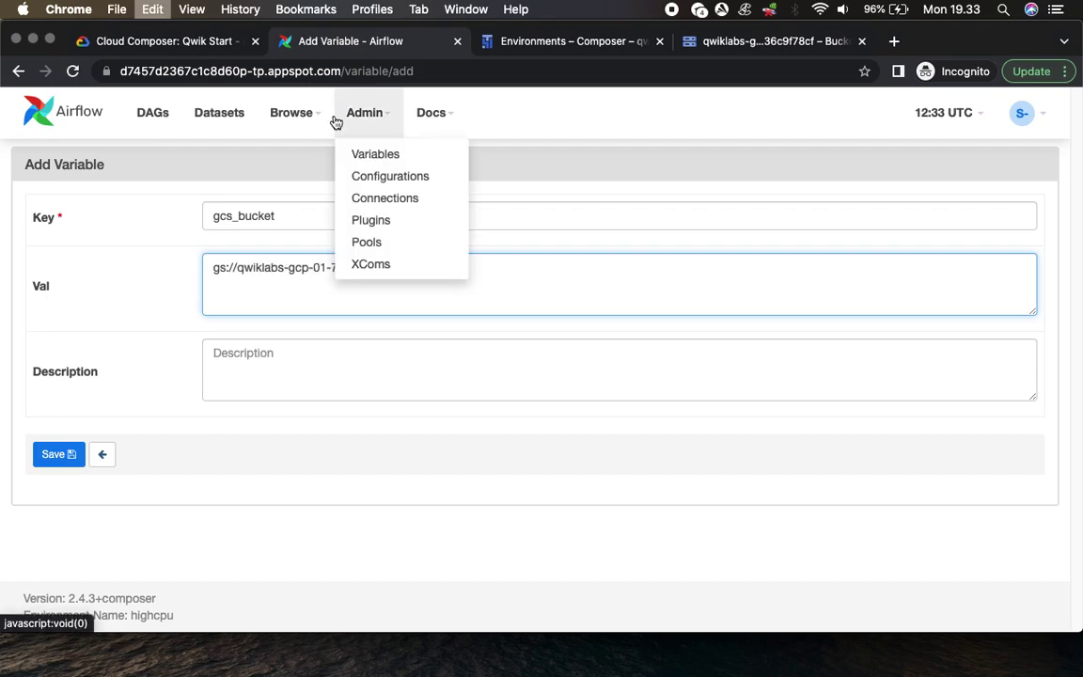
Step: Copy the full gcs_bucket details text from the Task 6 table into the variable's description and save the variable
{"action": "left_click", "coordinate": [147, 42]}
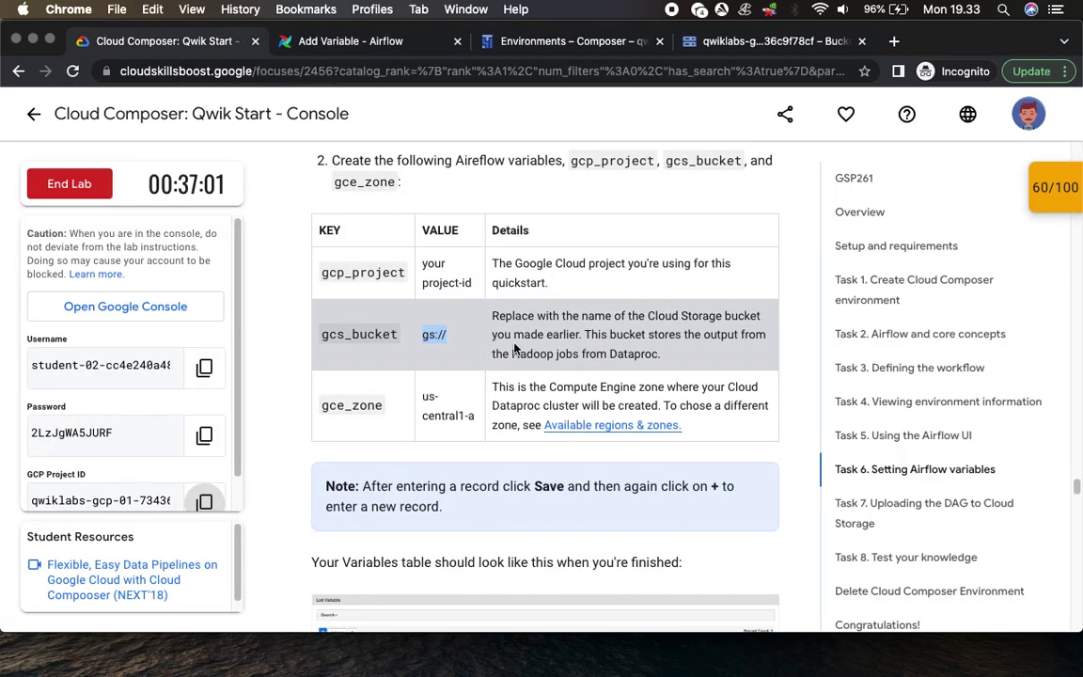
{"action": "left_click_drag", "start_coordinate": [492, 316], "coordinate": [679, 353]}
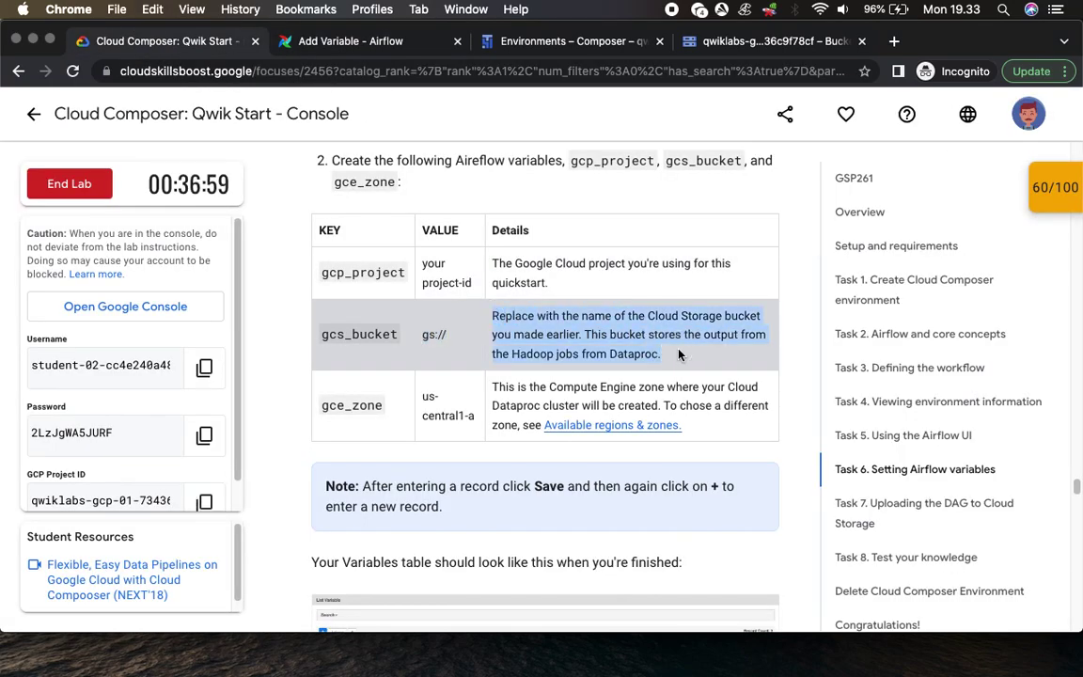
{"action": "key", "text": "super+c"}
{"action": "left_click", "coordinate": [351, 42]}
{"action": "left_click", "coordinate": [266, 367]}
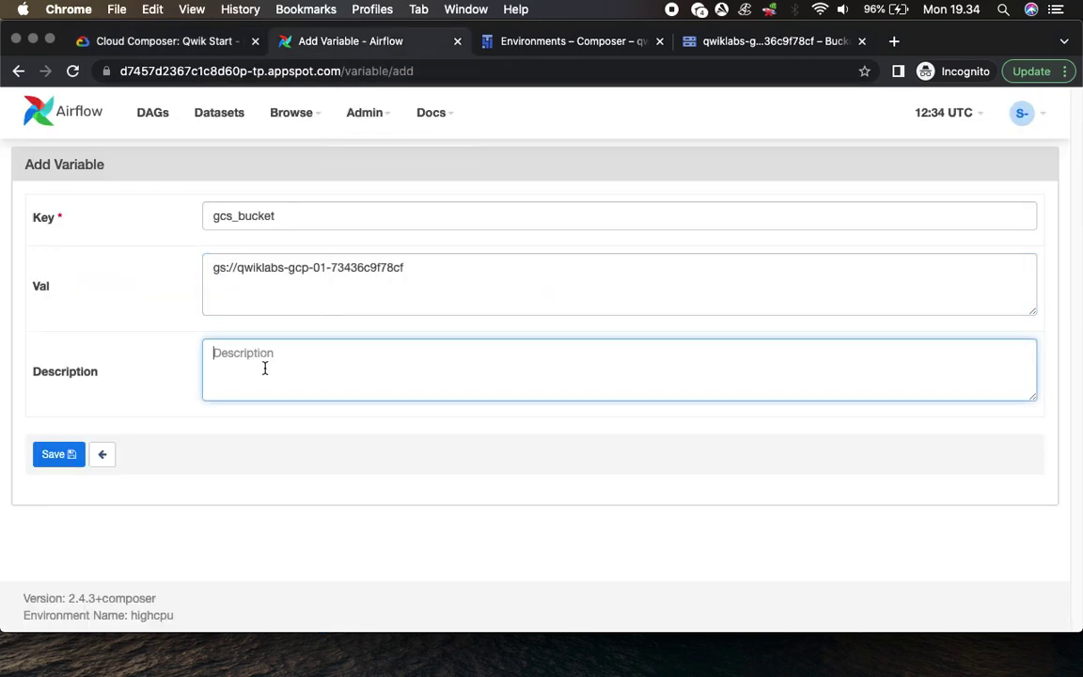
{"action": "key", "text": "super+v"}
{"action": "left_click", "coordinate": [65, 455]}
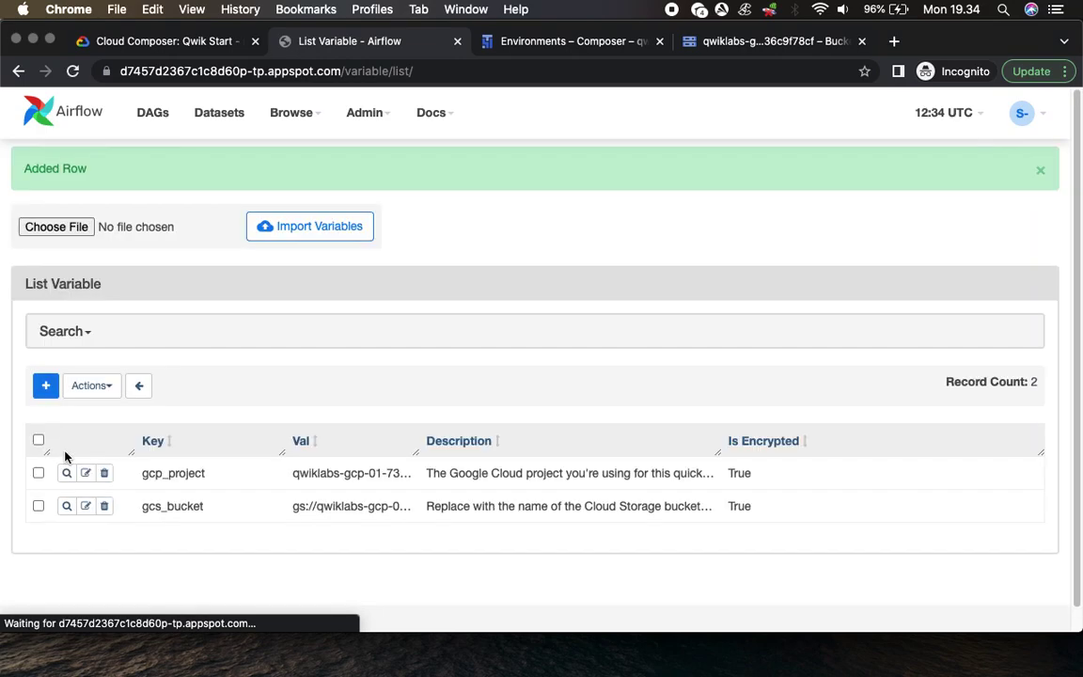
Step: Start a third Airflow variable and set its key to gce_zone from the Task 6 table
{"action": "left_click", "coordinate": [45, 392]}
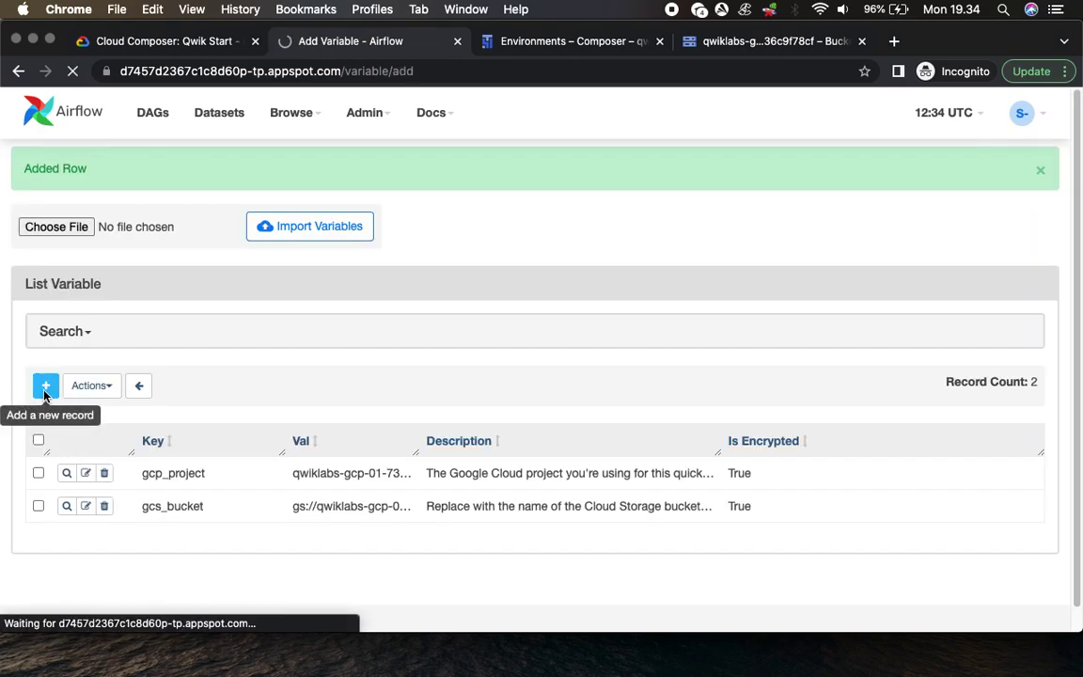
{"action": "left_click", "coordinate": [126, 47]}
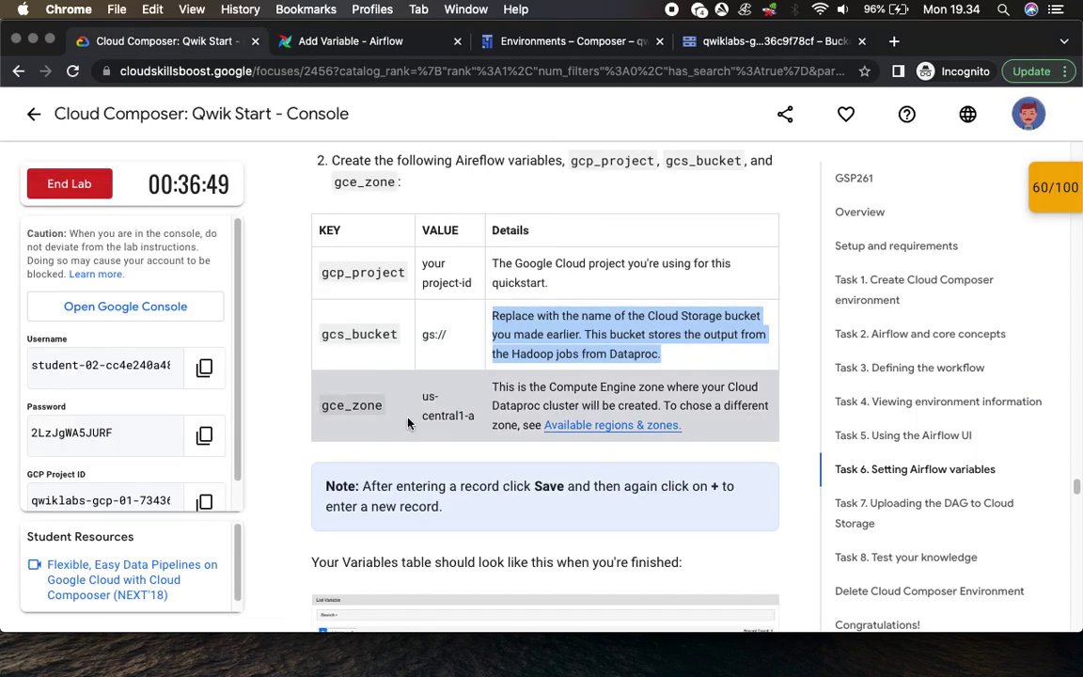
{"action": "left_click_drag", "start_coordinate": [324, 405], "coordinate": [390, 414]}
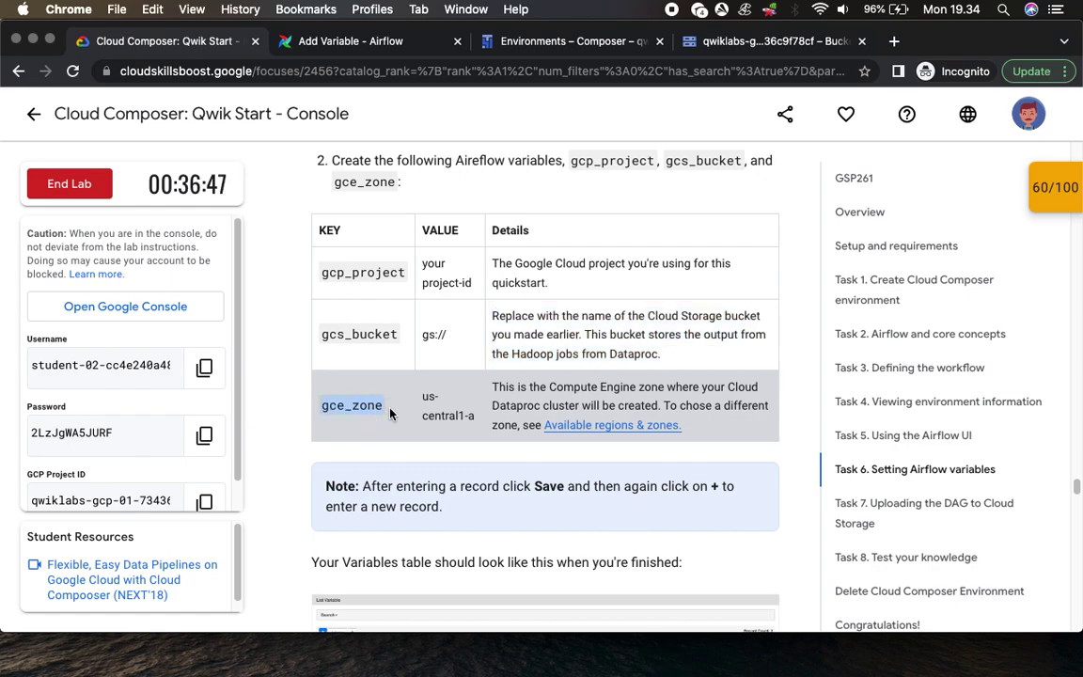
{"action": "scroll", "coordinate": [464, 433], "scroll_direction": "down", "scroll_amount": 5}
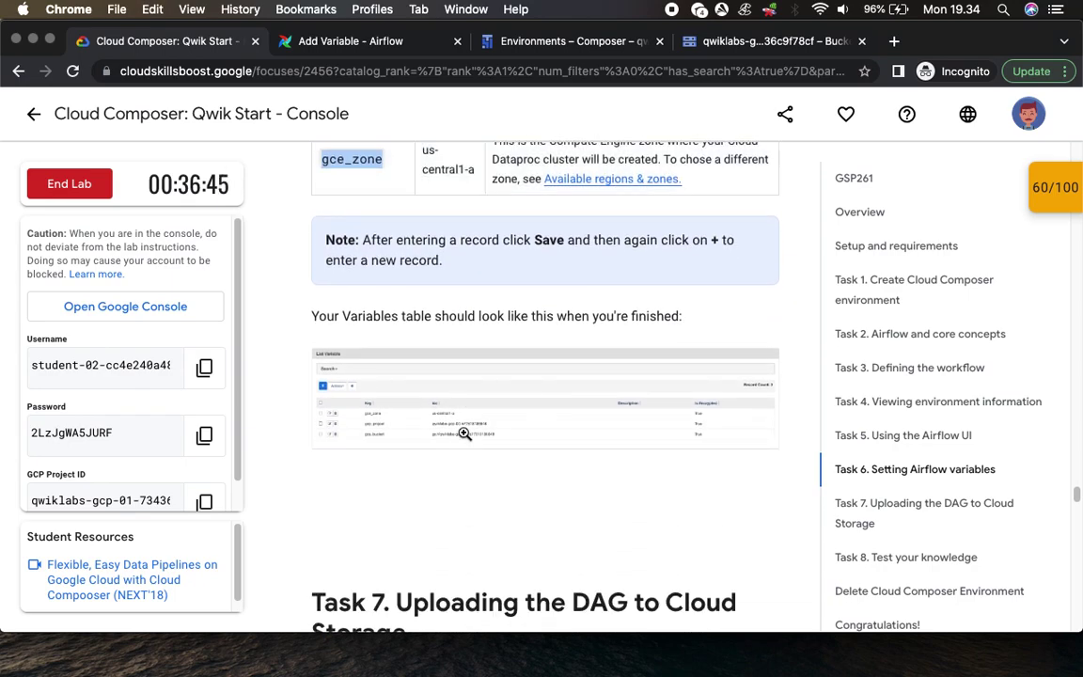
{"action": "left_click", "coordinate": [355, 42]}
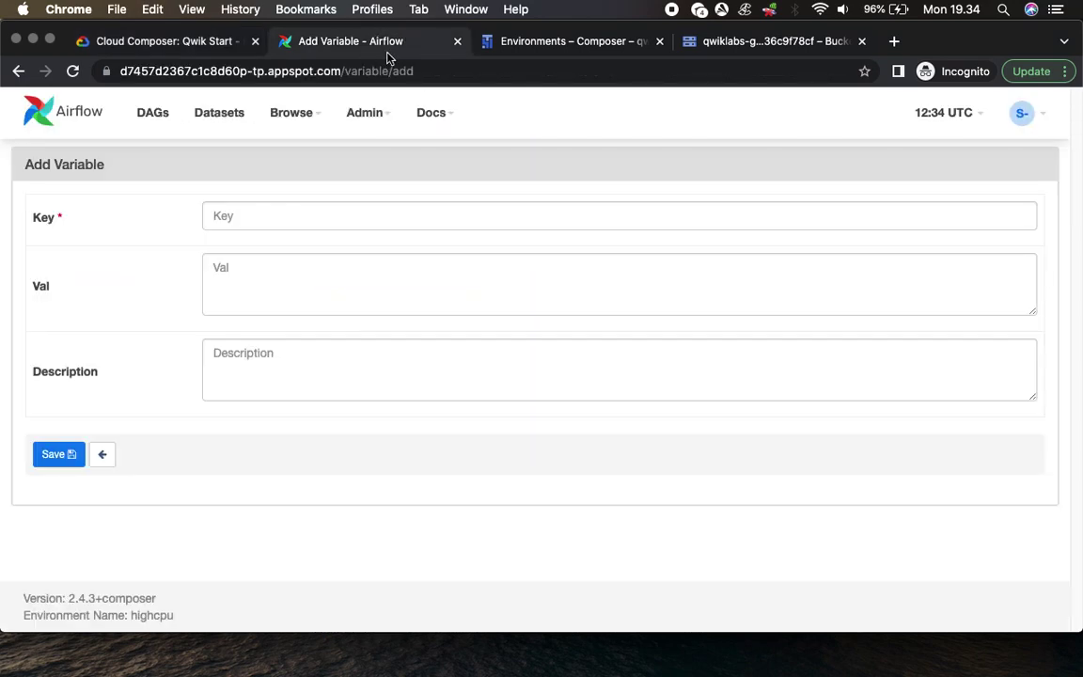
{"action": "left_click", "coordinate": [284, 198]}
{"action": "key", "text": "super+v"}
Step: Set the gce_zone variable's value to us-central1-a, copied from the Task 6 table
{"action": "mouse_move", "coordinate": [275, 131]}
{"action": "left_click", "coordinate": [168, 42]}
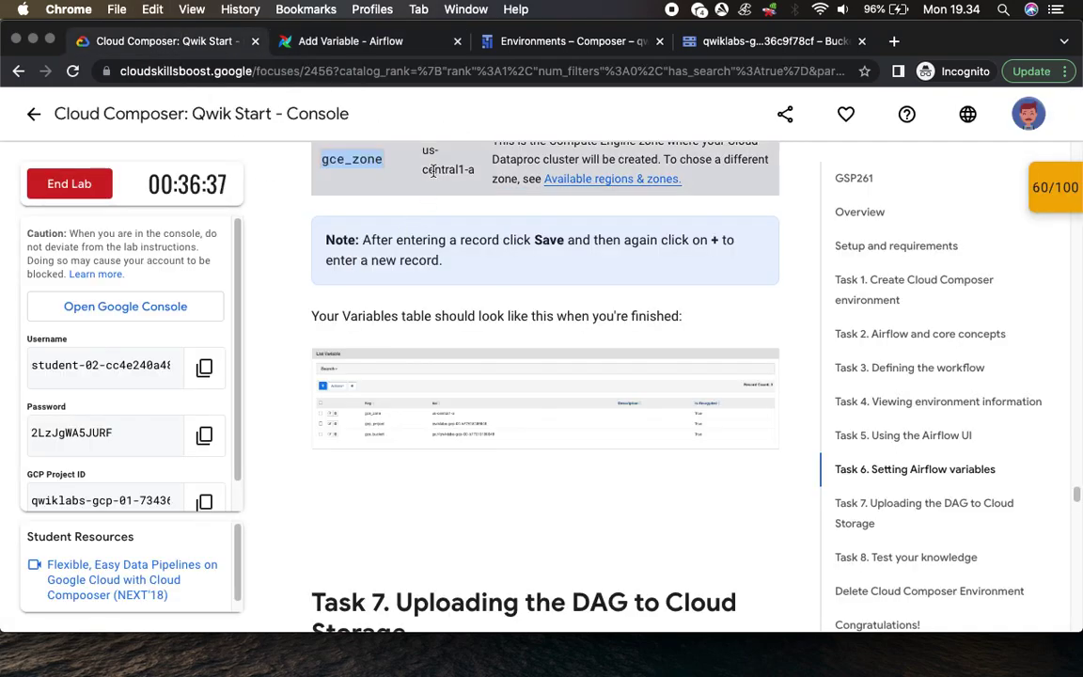
{"action": "left_click_drag", "start_coordinate": [431, 150], "coordinate": [478, 179]}
{"action": "key", "text": "super+c"}
{"action": "left_click", "coordinate": [324, 40]}
{"action": "left_click", "coordinate": [278, 285]}
{"action": "key", "text": "super+v"}
Step: Copy the first sentence of the gce_zone details from the Task 6 table into the variable's description and save the variable
{"action": "left_click", "coordinate": [162, 41]}
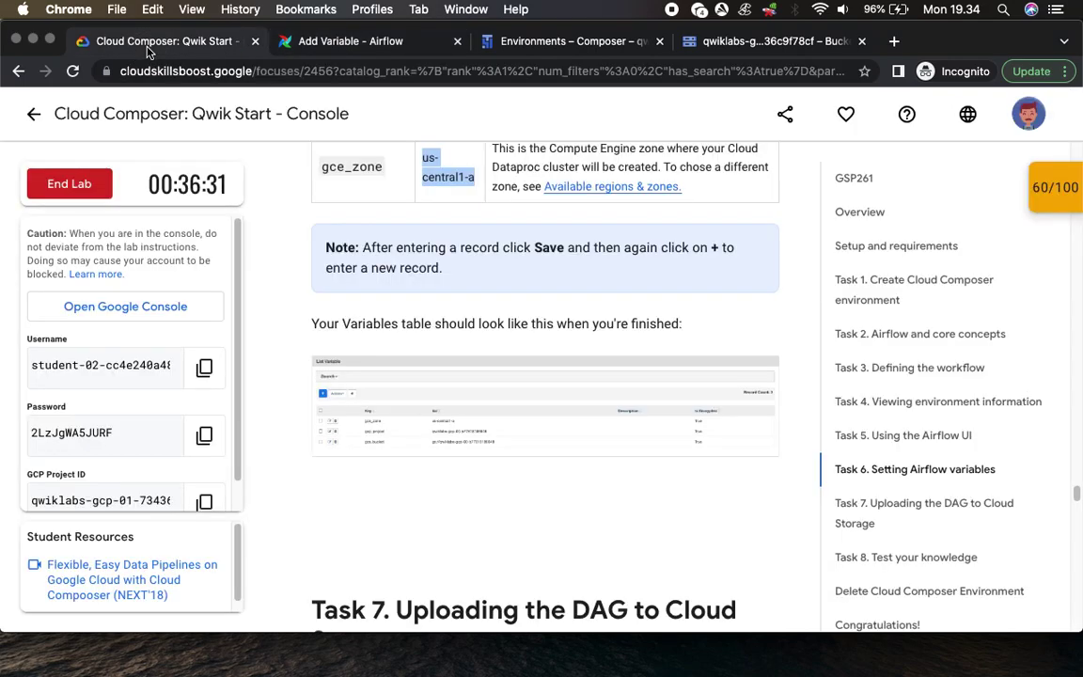
{"action": "scroll", "coordinate": [351, 287], "scroll_direction": "up", "scroll_amount": 1}
{"action": "left_click_drag", "start_coordinate": [491, 168], "coordinate": [660, 187]}
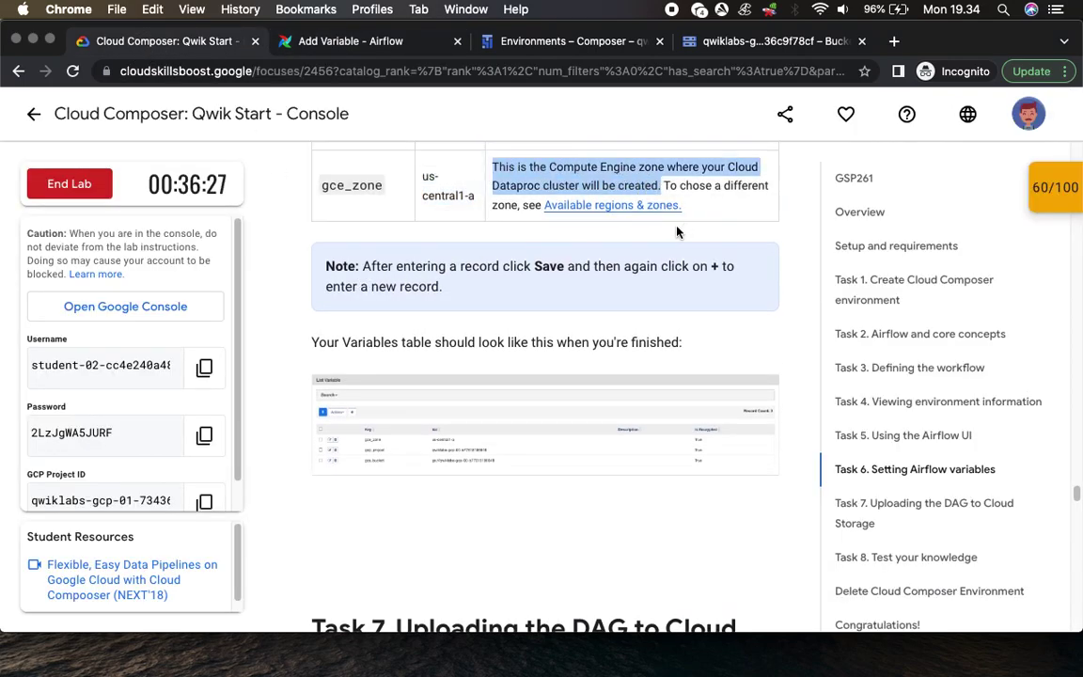
{"action": "left_click", "coordinate": [354, 42]}
{"action": "left_click", "coordinate": [251, 379]}
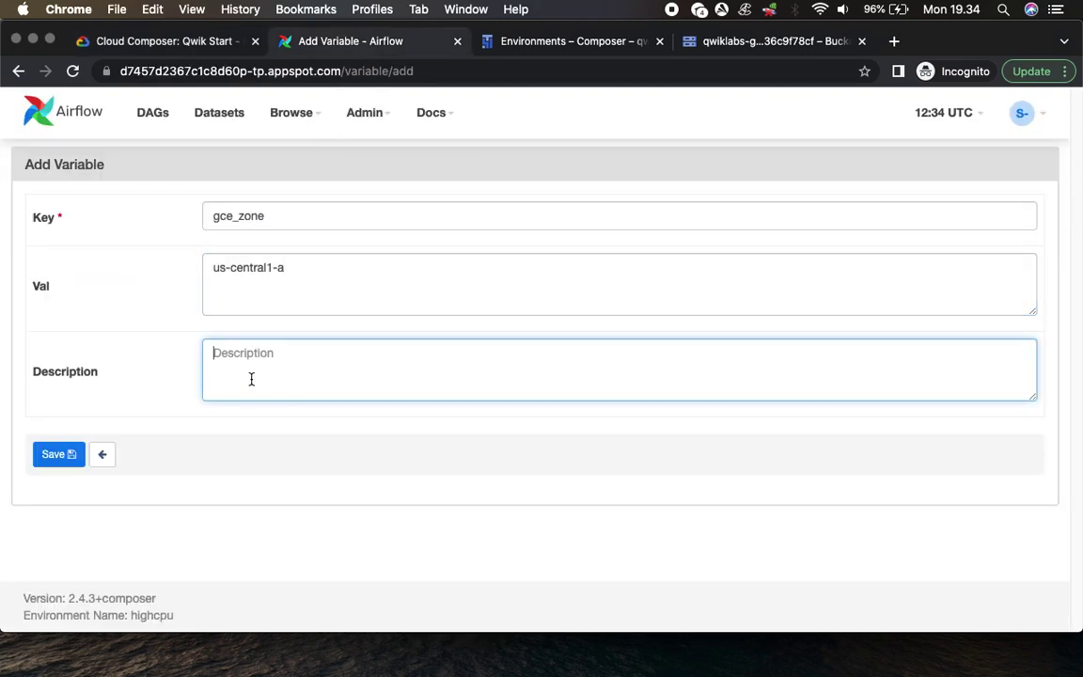
{"action": "key", "text": "super+v"}
{"action": "left_click", "coordinate": [68, 458]}
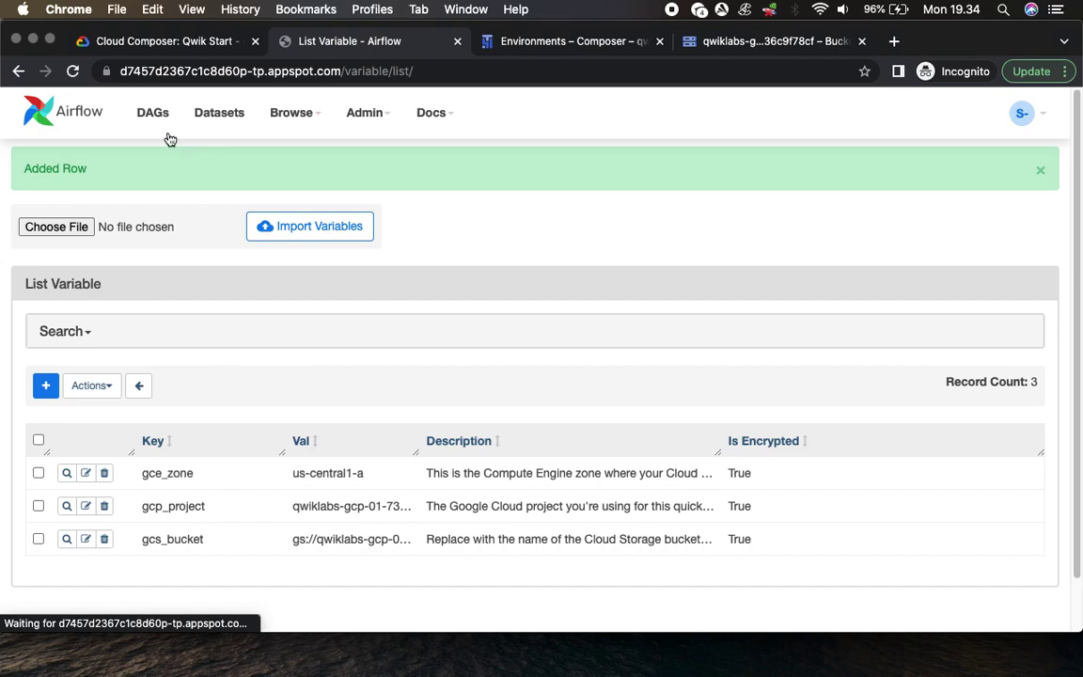
Step: Read the Task 7 DAG upload instructions and open the details of the highcpu environment in Composer
{"action": "left_click", "coordinate": [160, 40]}
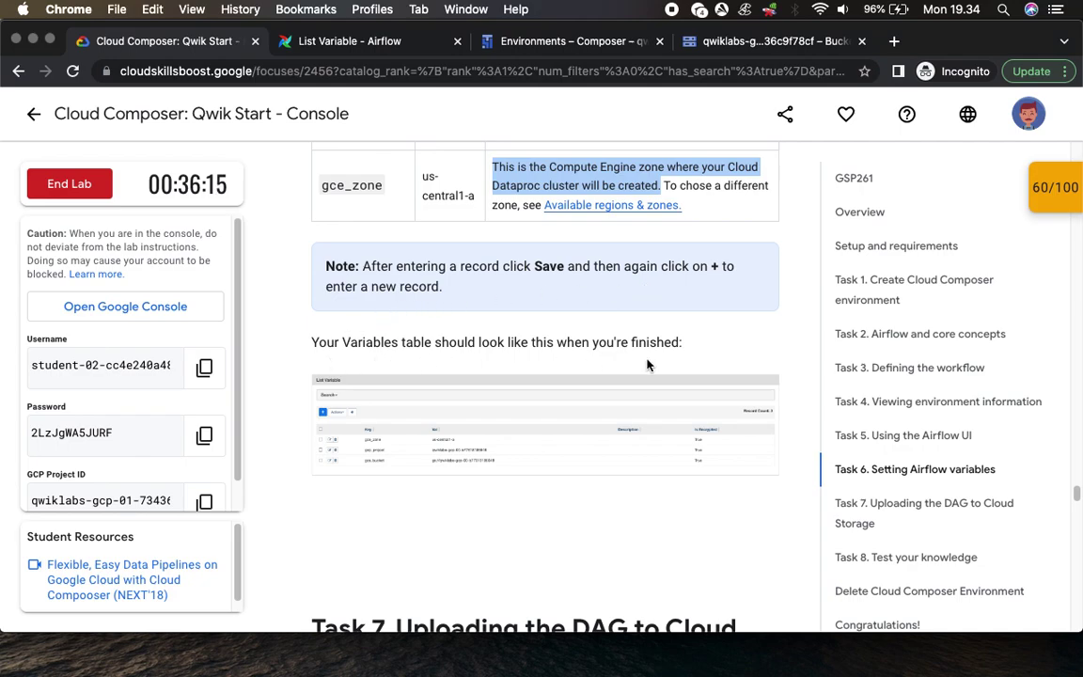
{"action": "scroll", "coordinate": [647, 338], "scroll_direction": "down", "scroll_amount": 5}
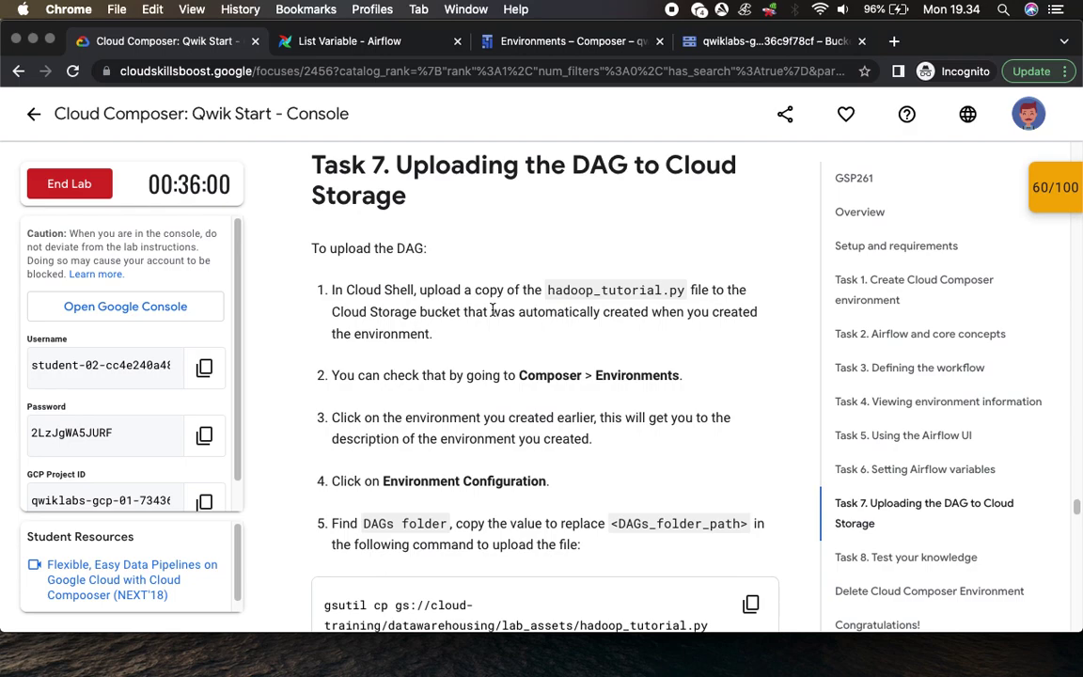
{"action": "left_click_drag", "start_coordinate": [546, 292], "coordinate": [683, 301]}
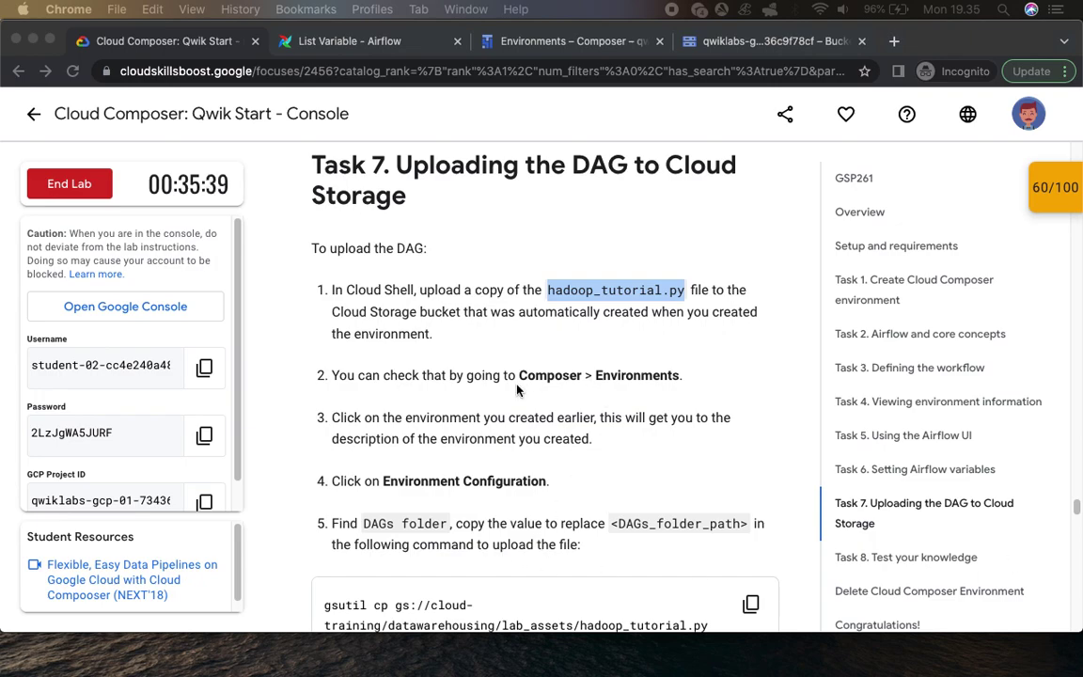
{"action": "scroll", "coordinate": [623, 504], "scroll_direction": "down", "scroll_amount": 2}
{"action": "scroll", "coordinate": [624, 505], "scroll_direction": "down", "scroll_amount": 1}
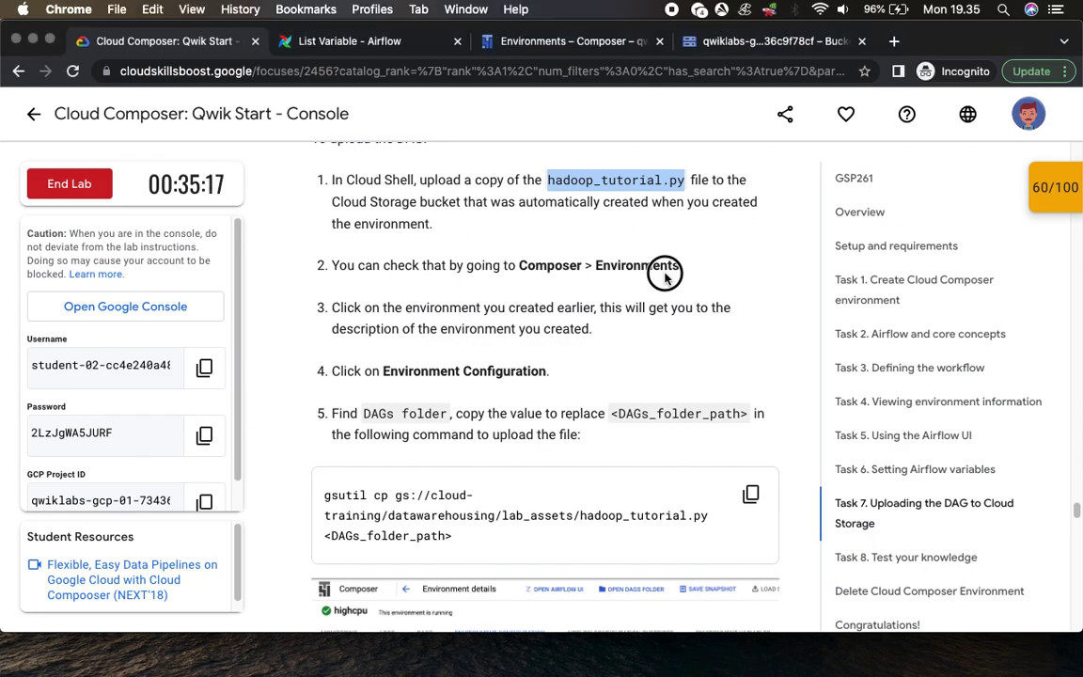
{"action": "left_click", "coordinate": [336, 45]}
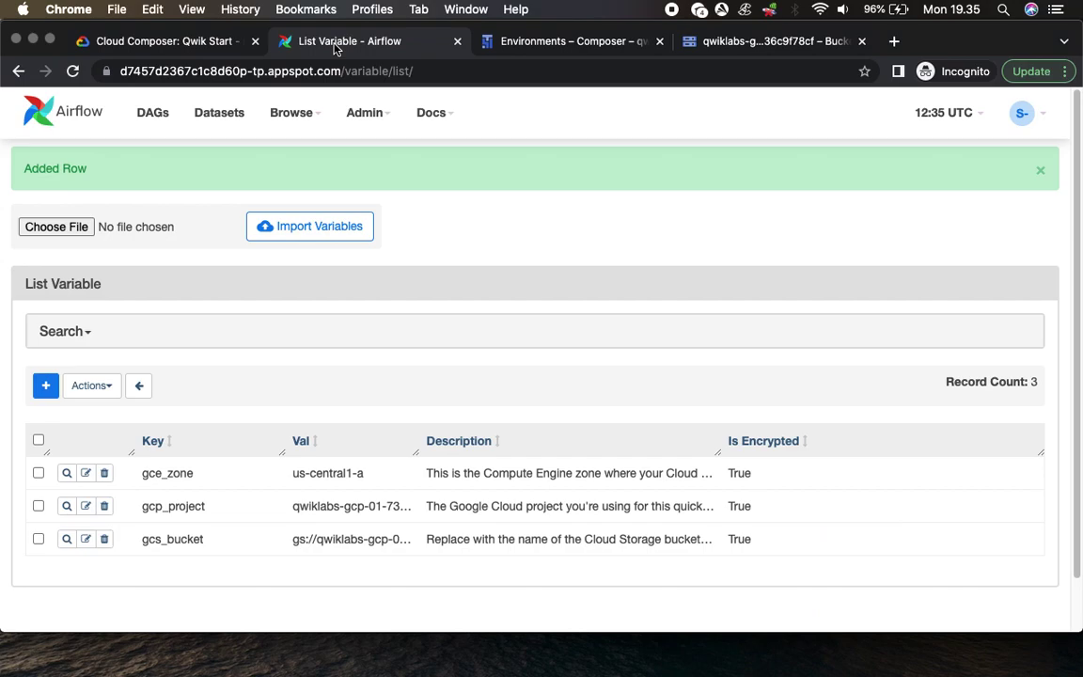
{"action": "left_click", "coordinate": [554, 41]}
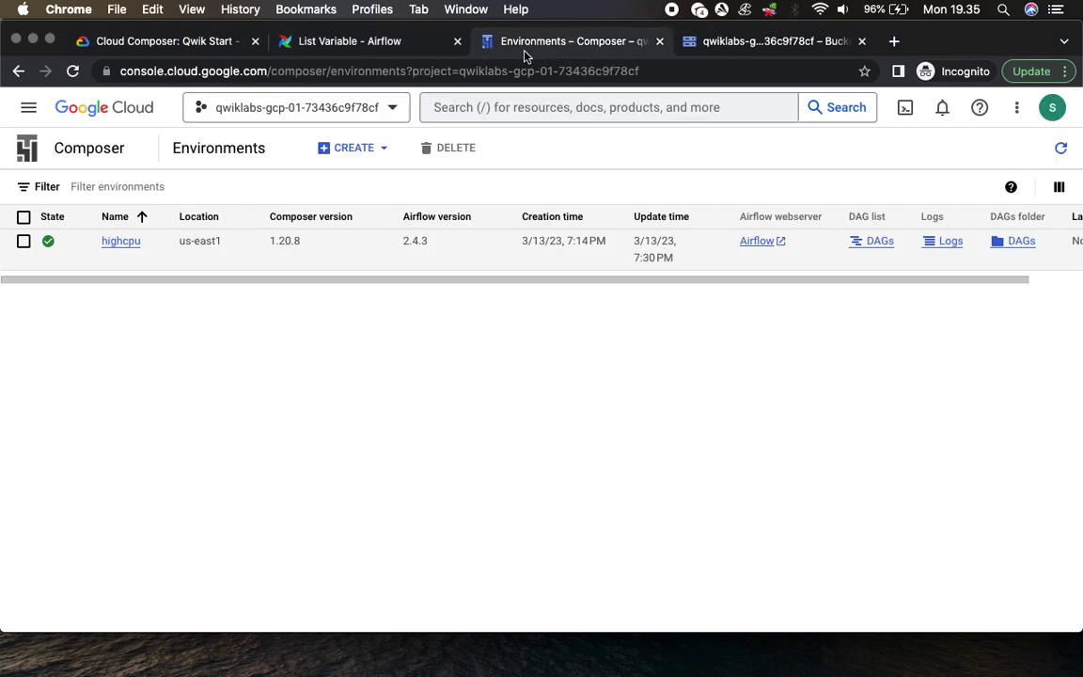
{"action": "left_click_drag", "start_coordinate": [765, 281], "coordinate": [599, 275]}
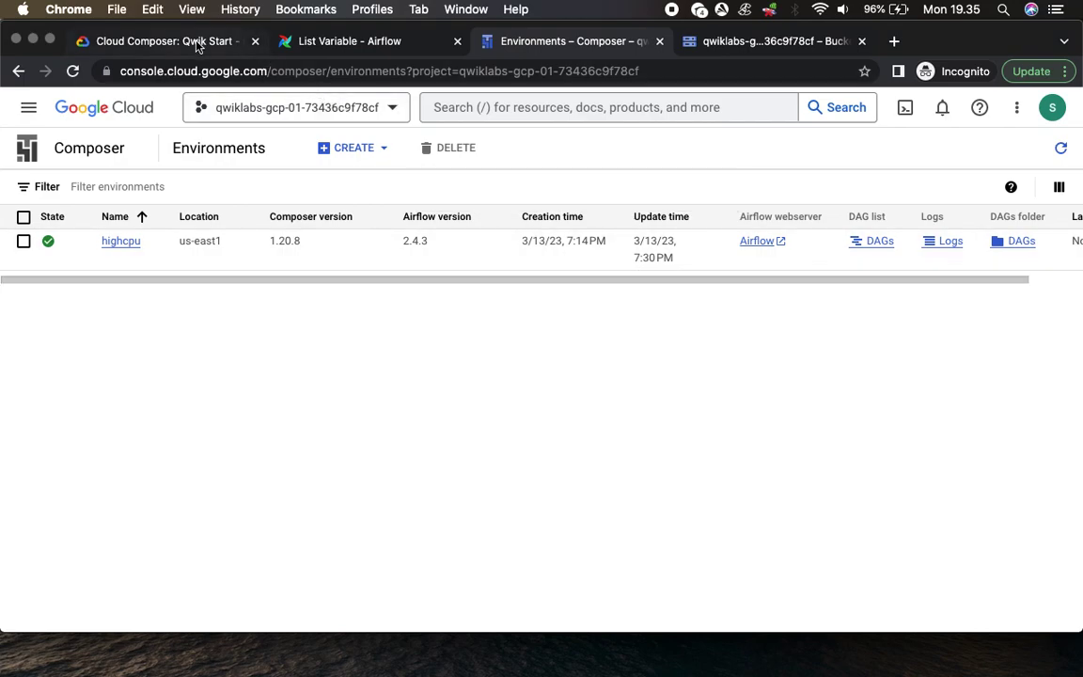
{"action": "left_click", "coordinate": [196, 43]}
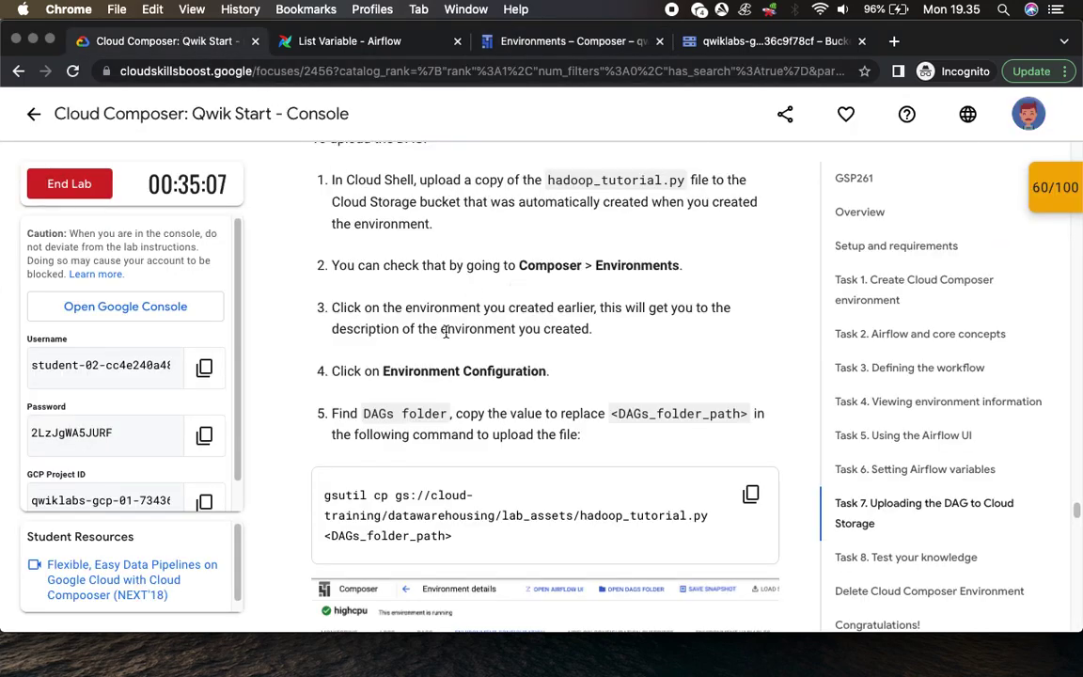
{"action": "left_click", "coordinate": [591, 38]}
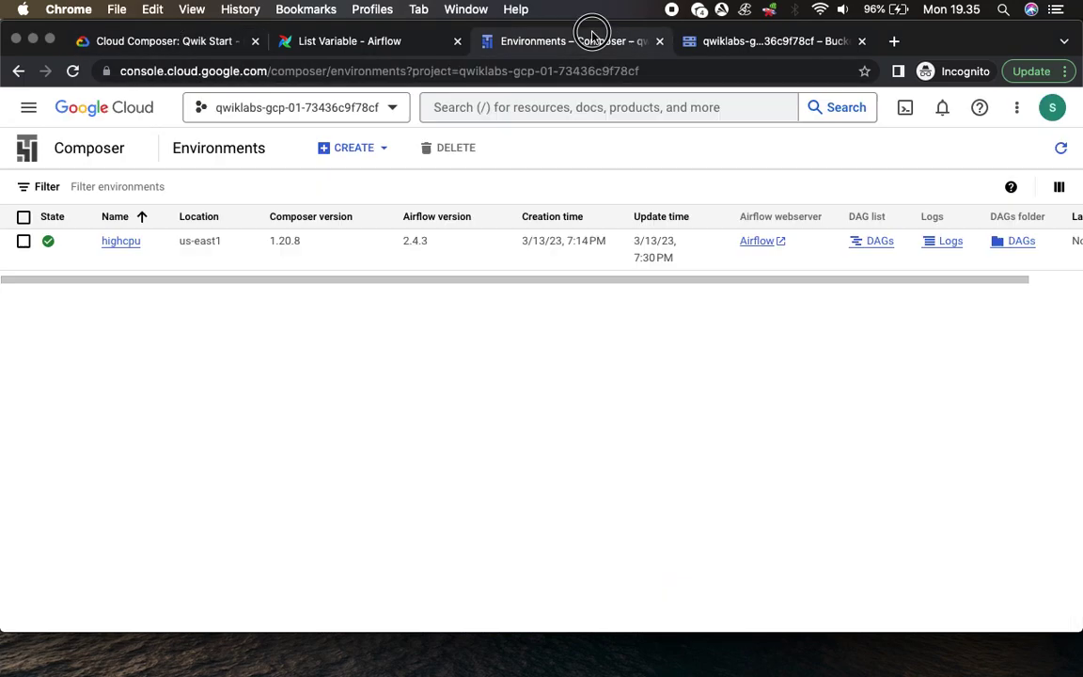
{"action": "left_click", "coordinate": [129, 246]}
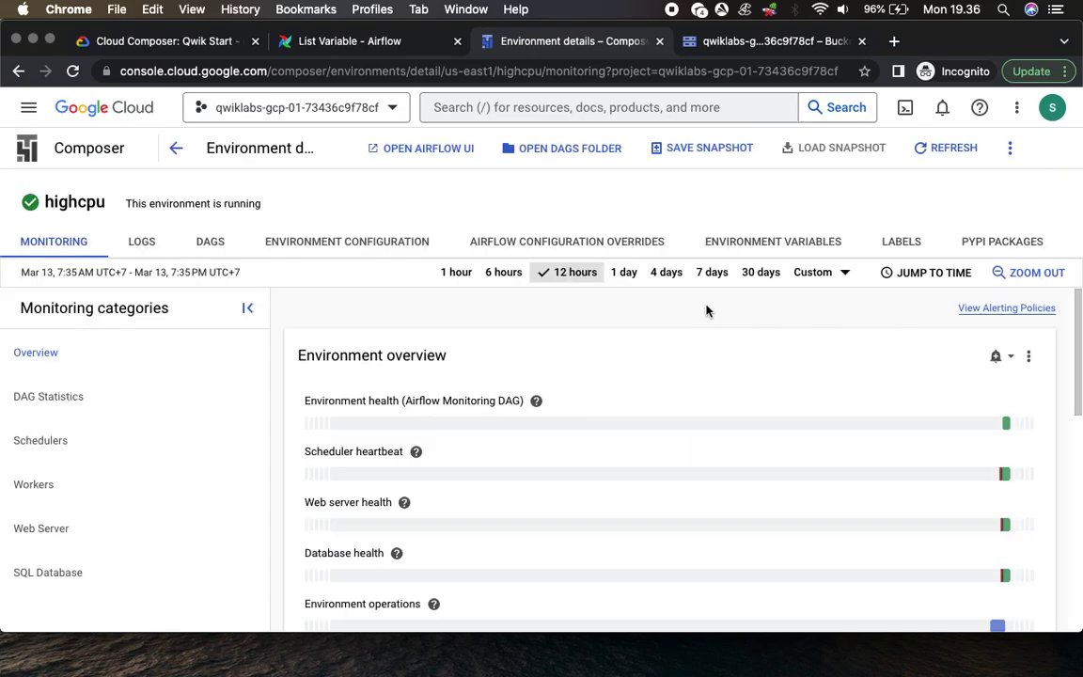
Step: Check step 4 of Task 7 and show the highcpu environment's Environment Configuration
{"action": "left_click", "coordinate": [138, 41]}
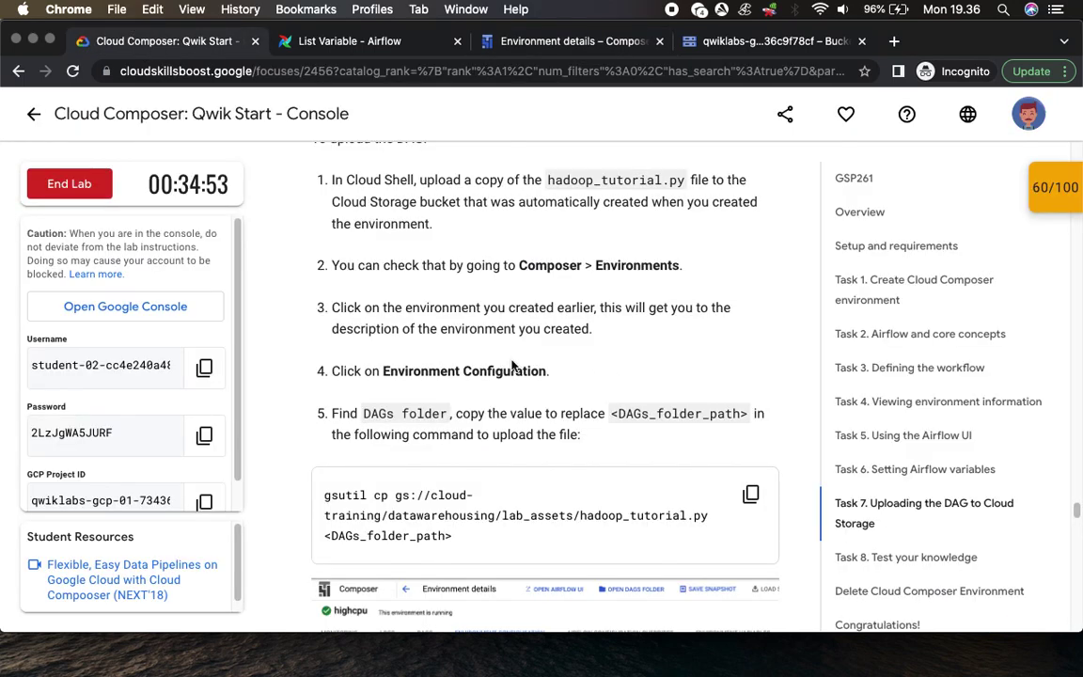
{"action": "left_click_drag", "start_coordinate": [380, 372], "coordinate": [547, 372]}
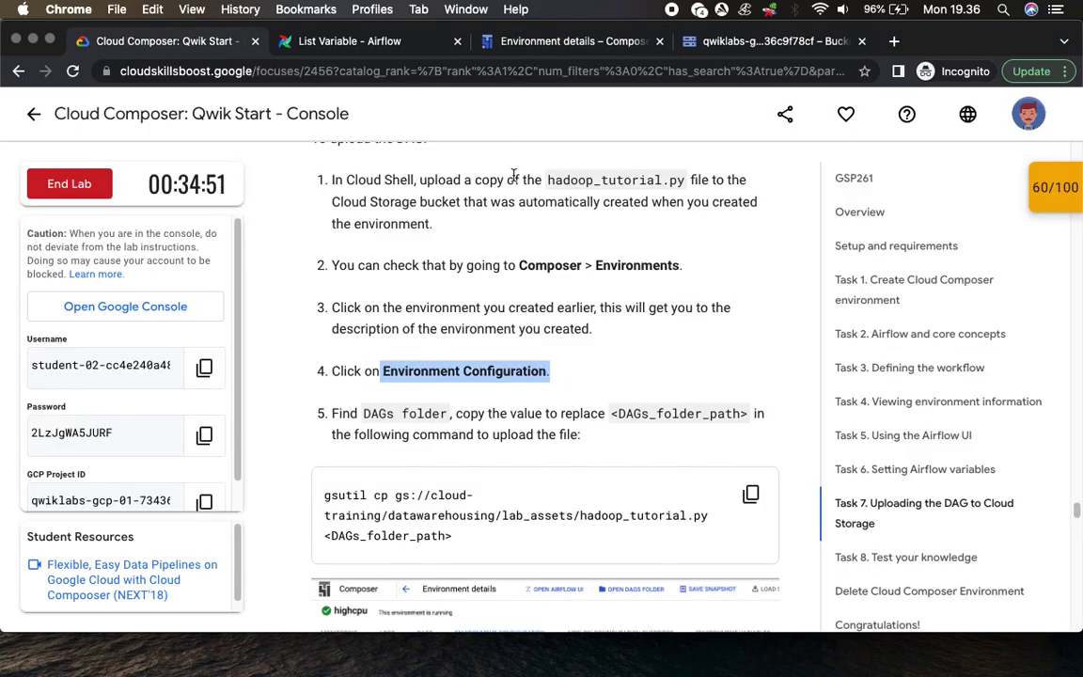
{"action": "left_click", "coordinate": [348, 41]}
{"action": "left_click", "coordinate": [555, 41]}
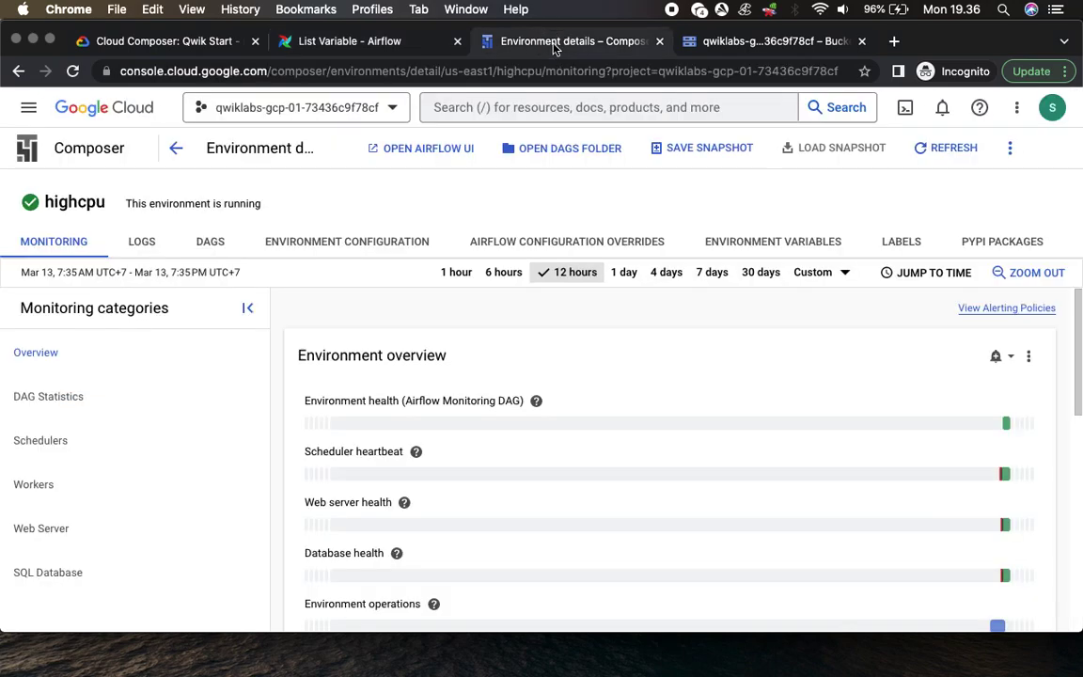
{"action": "left_click", "coordinate": [359, 245]}
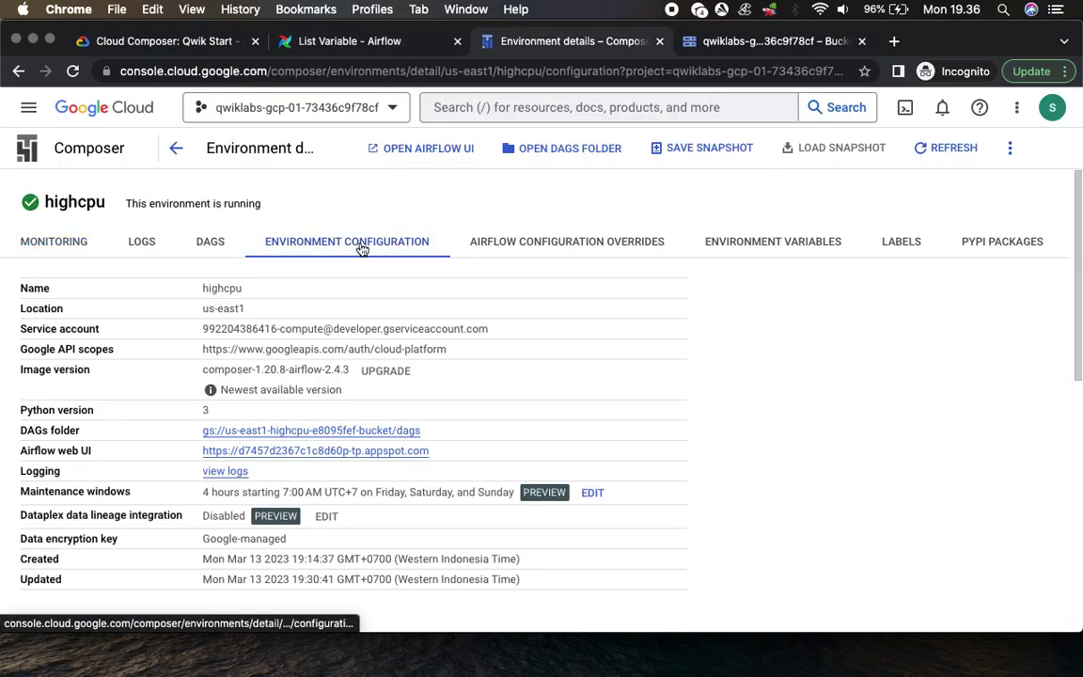
Step: Locate the DAGs folder entry for the environment and copy the gsutil cp command for hadoop_tutorial.py from Task 7
{"action": "left_click", "coordinate": [141, 41]}
{"action": "scroll", "coordinate": [588, 406], "scroll_direction": "down", "scroll_amount": 4}
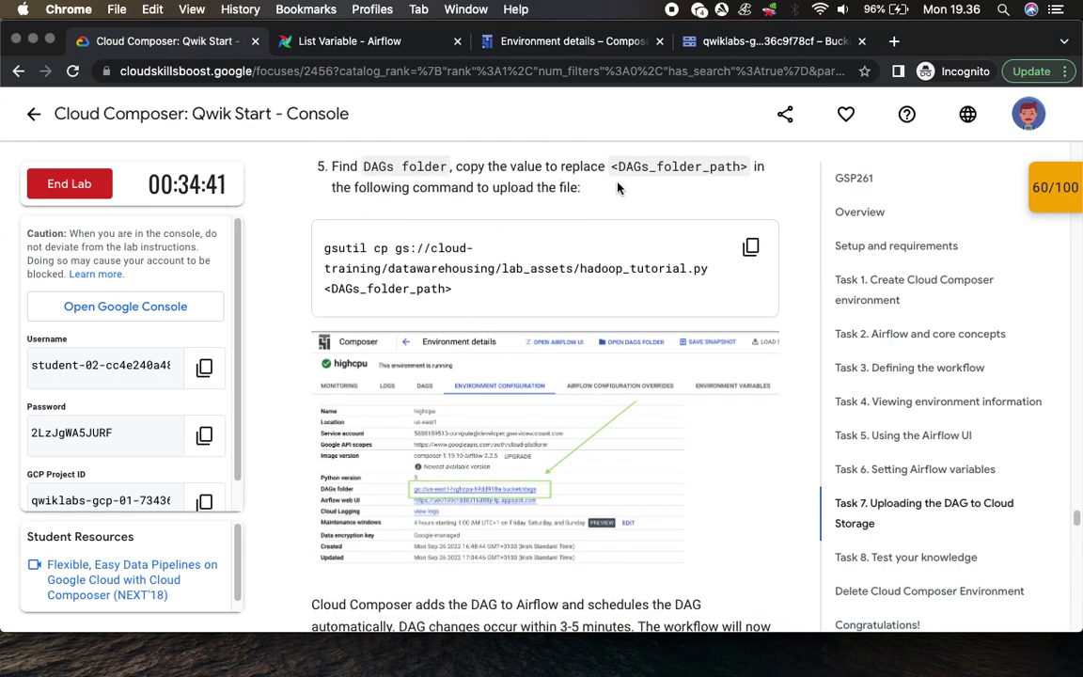
{"action": "left_click", "coordinate": [579, 43]}
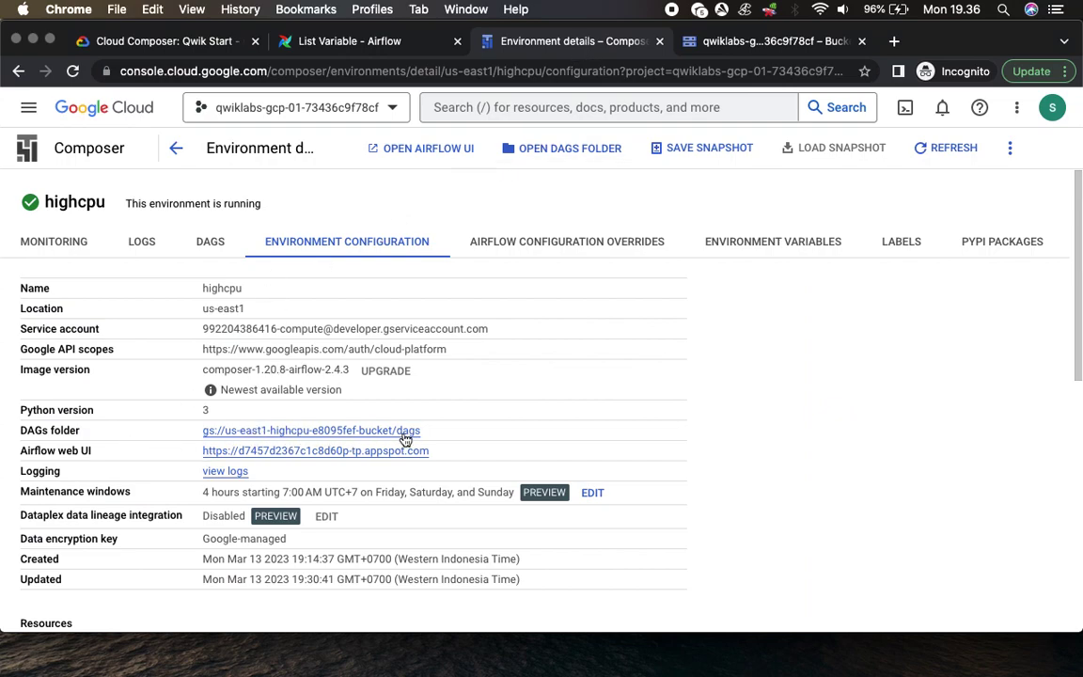
{"action": "left_click", "coordinate": [155, 41]}
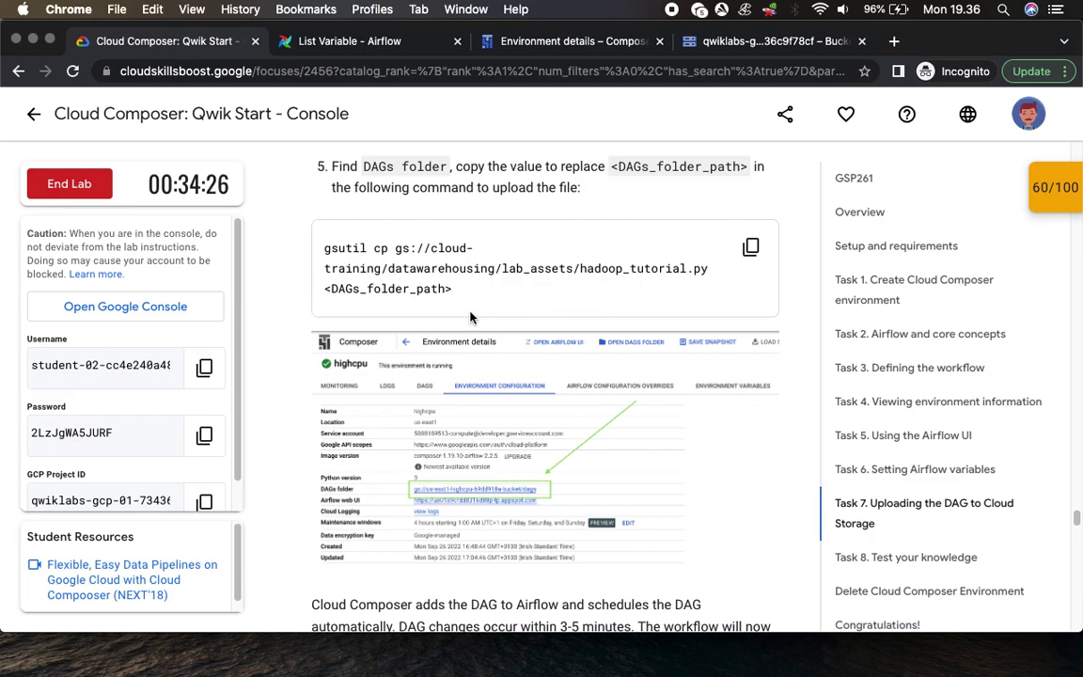
{"action": "left_click", "coordinate": [751, 250]}
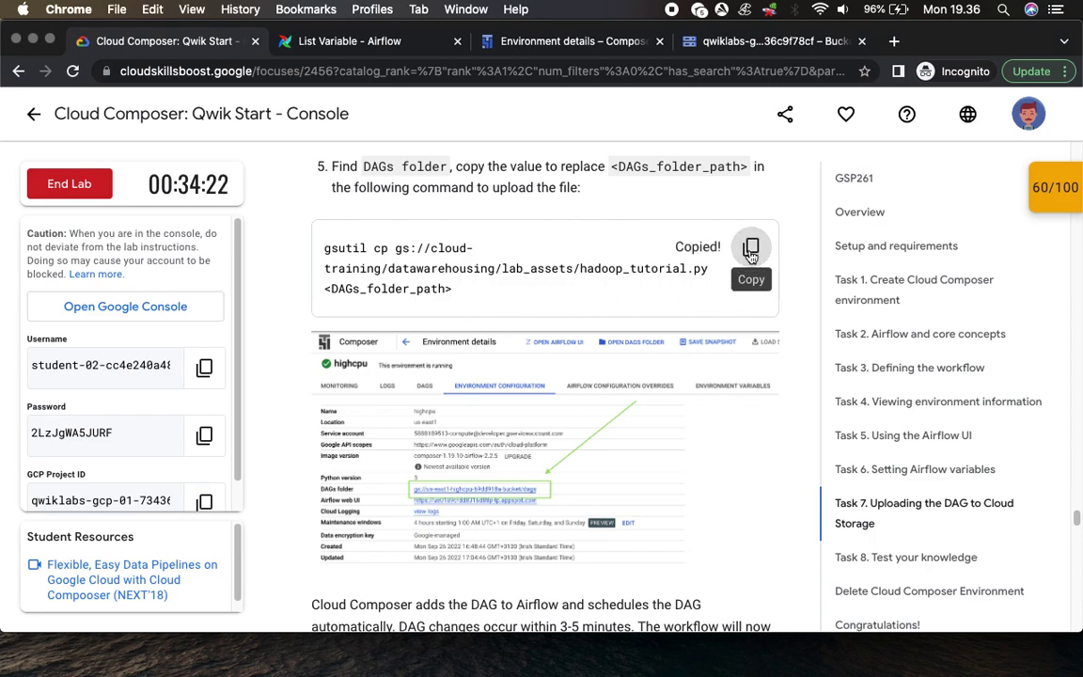
Step: Activate Cloud Shell on the highcpu environment page and paste the copied gsutil cp command at its prompt
{"action": "left_click", "coordinate": [314, 40]}
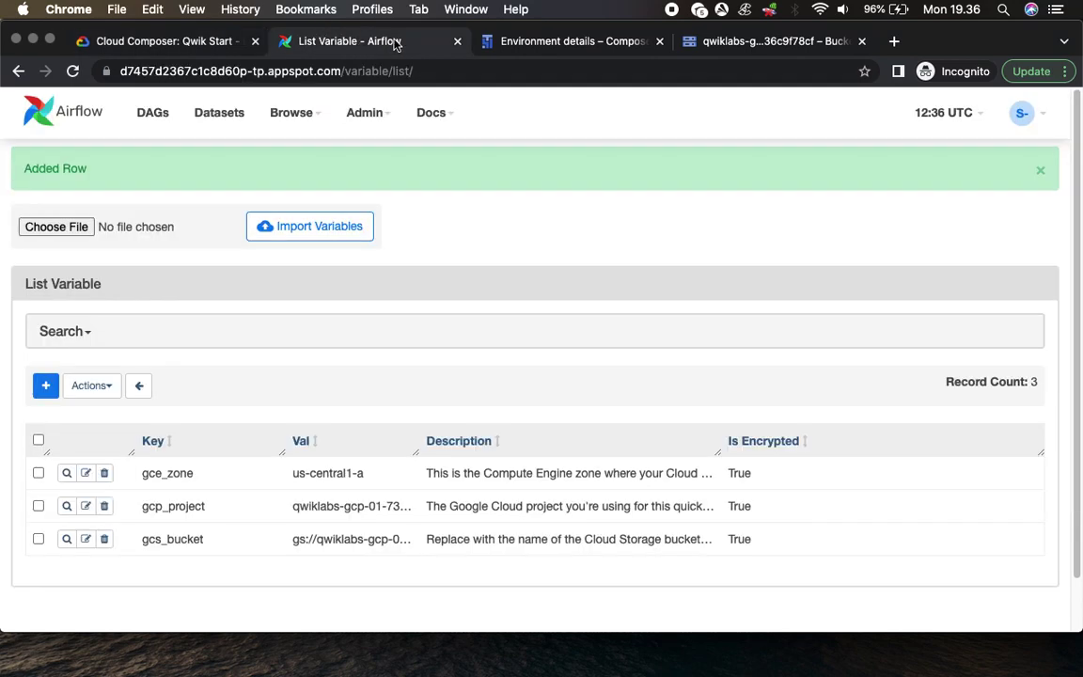
{"action": "left_click", "coordinate": [561, 43]}
{"action": "left_click", "coordinate": [771, 41]}
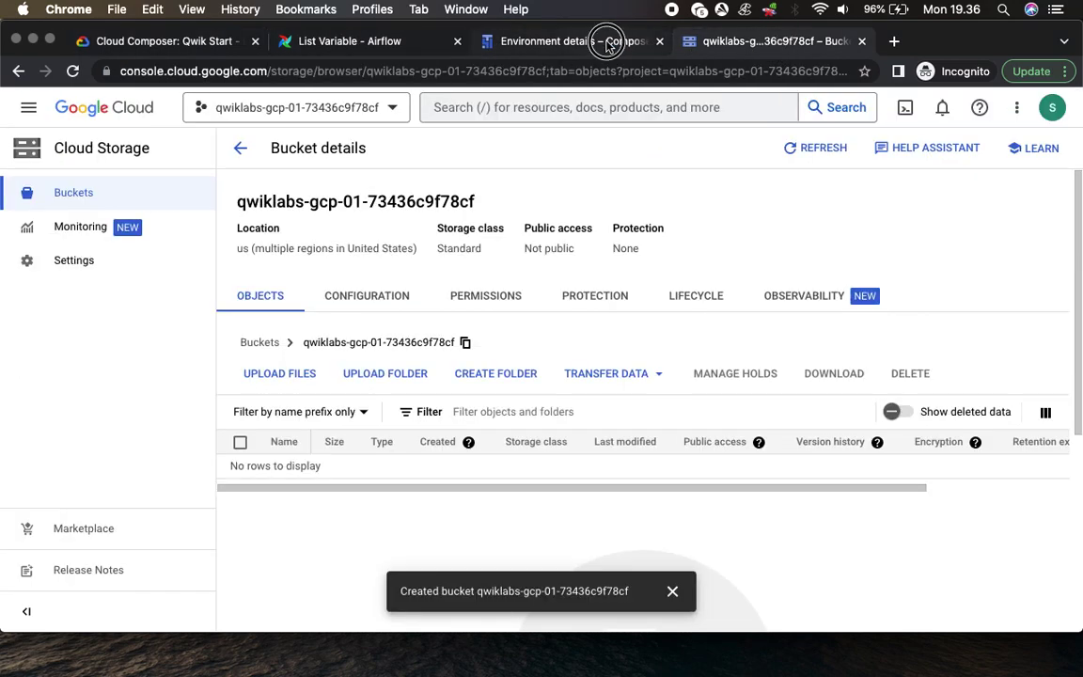
{"action": "left_click", "coordinate": [554, 42]}
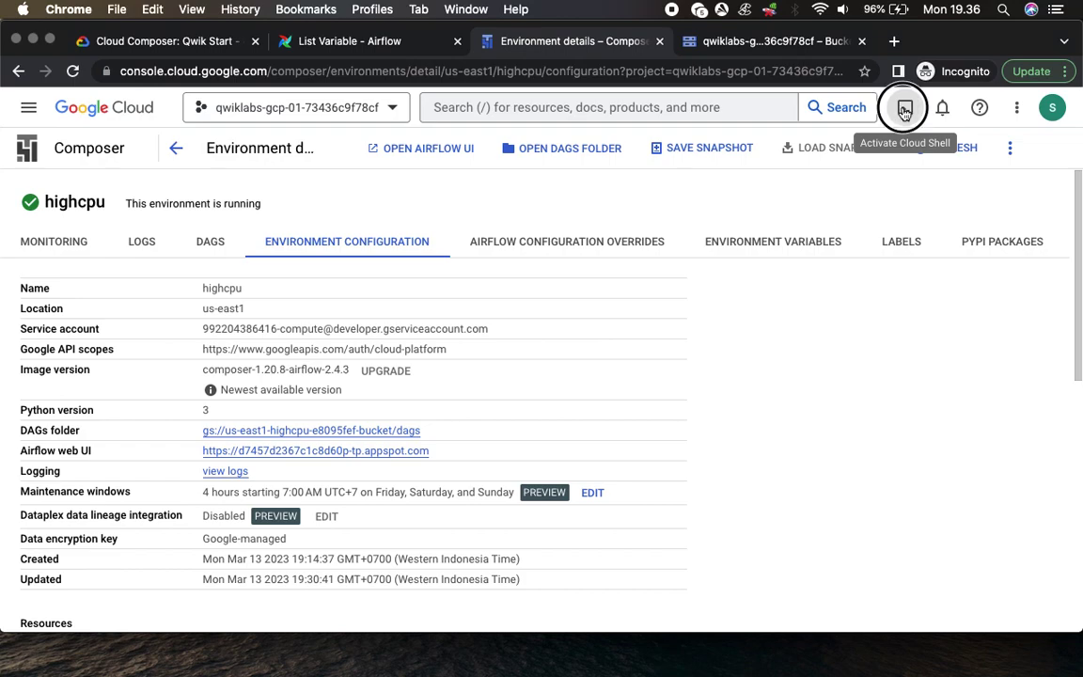
{"action": "left_click", "coordinate": [904, 109]}
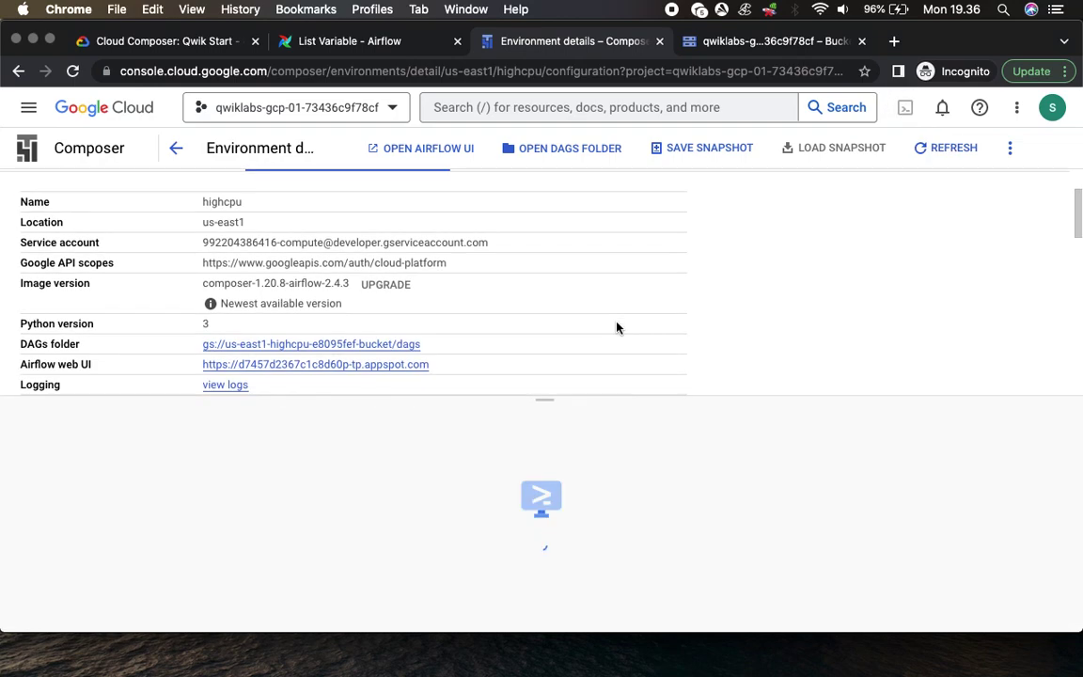
{"action": "scroll", "coordinate": [616, 327], "scroll_direction": "down", "scroll_amount": 2}
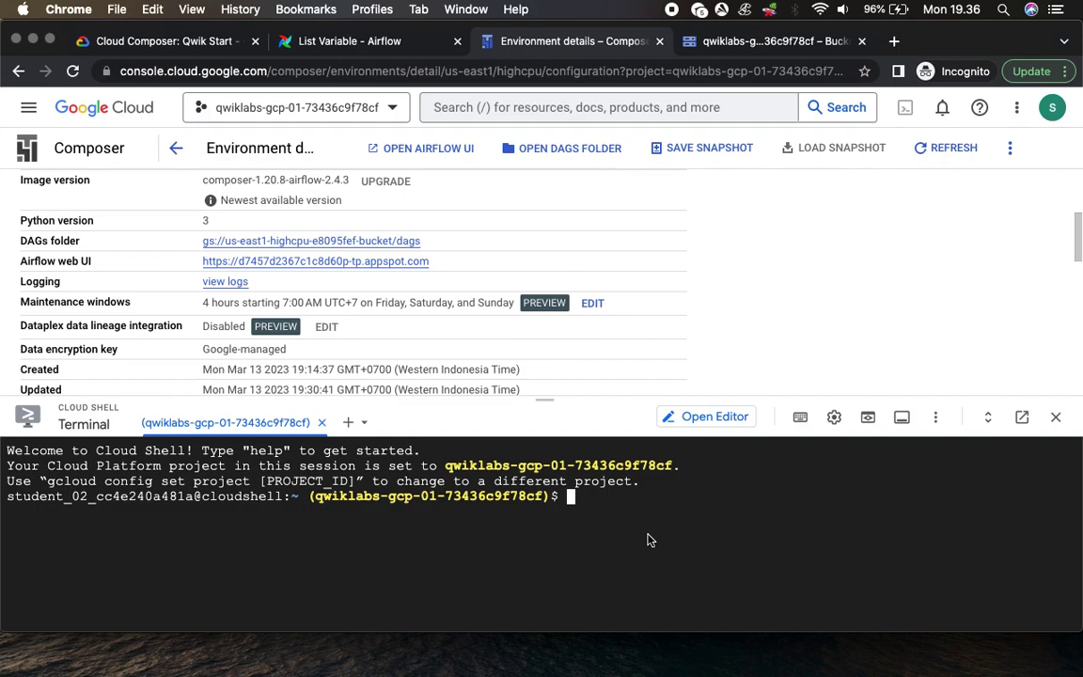
{"action": "key", "text": "super+v"}
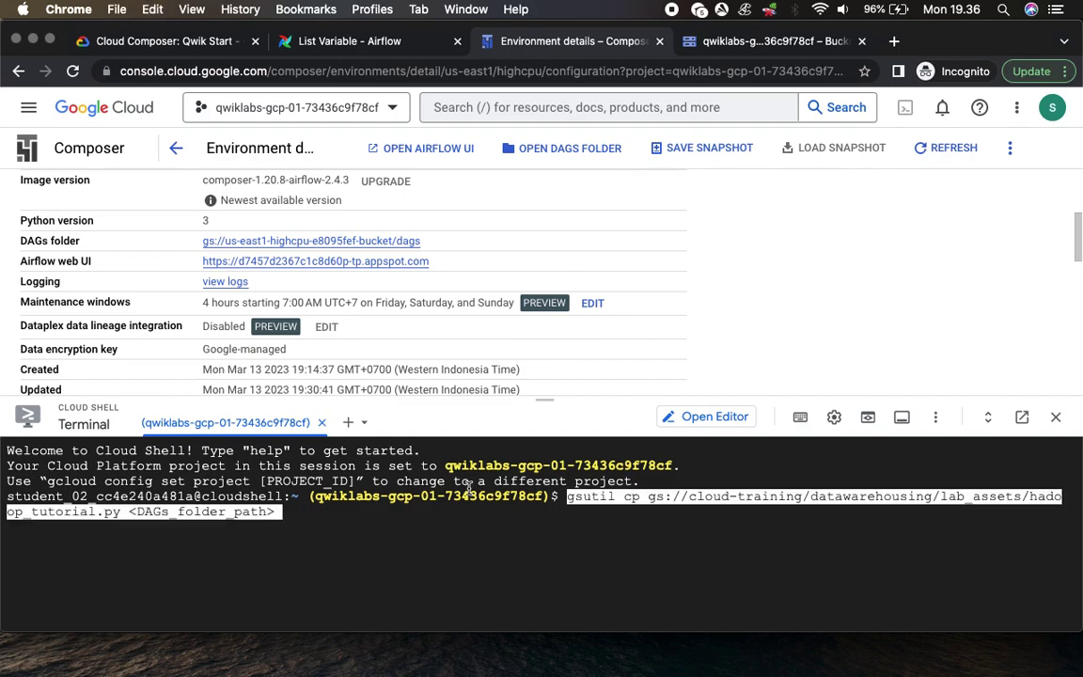
Step: Delete the <DAGs_folder_path> placeholder from the end of the gsutil cp command
{"action": "key", "text": "BackSpace"}
{"action": "key", "text": "BackSpace"}
{"action": "key", "text": "BackSpace"}
{"action": "key", "text": "BackSpace"}
{"action": "key", "text": "BackSpace"}
{"action": "key", "text": "BackSpace"}
{"action": "key", "text": "BackSpace"}
{"action": "key", "text": "BackSpace"}
{"action": "key", "text": "BackSpace"}
{"action": "key", "text": "BackSpace"}
{"action": "key", "text": "BackSpace"}
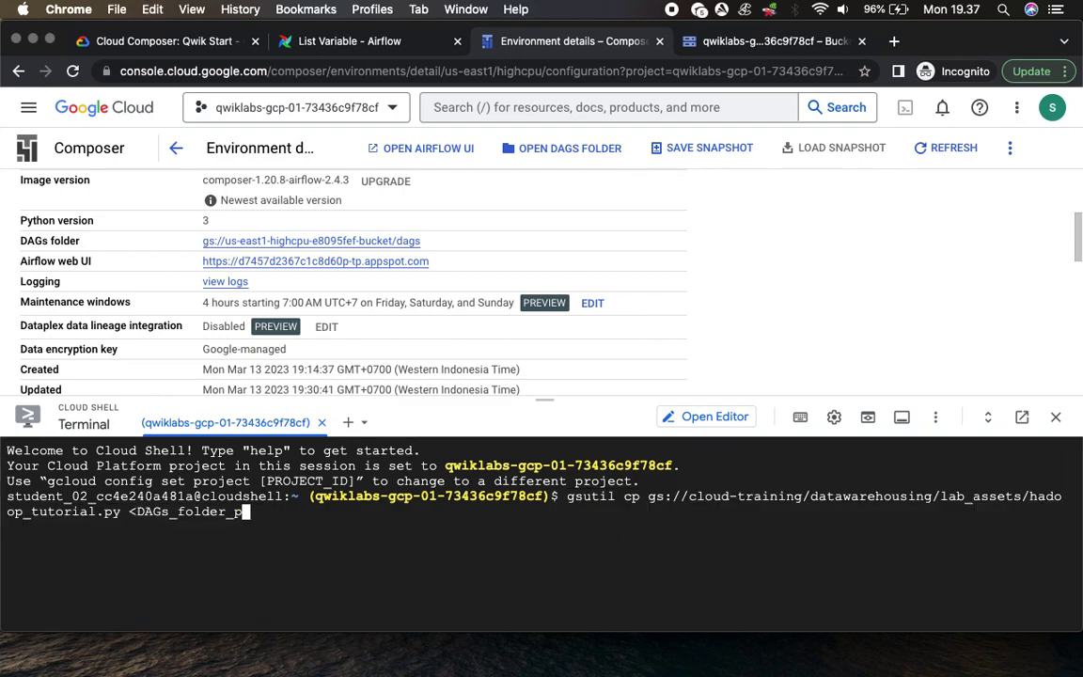
{"action": "key", "text": "BackSpace"}
{"action": "key", "text": "BackSpace"}
{"action": "key", "text": "BackSpace"}
{"action": "key", "text": "BackSpace"}
{"action": "key", "text": "BackSpace"}
{"action": "key", "text": "BackSpace"}
{"action": "key", "text": "BackSpace"}
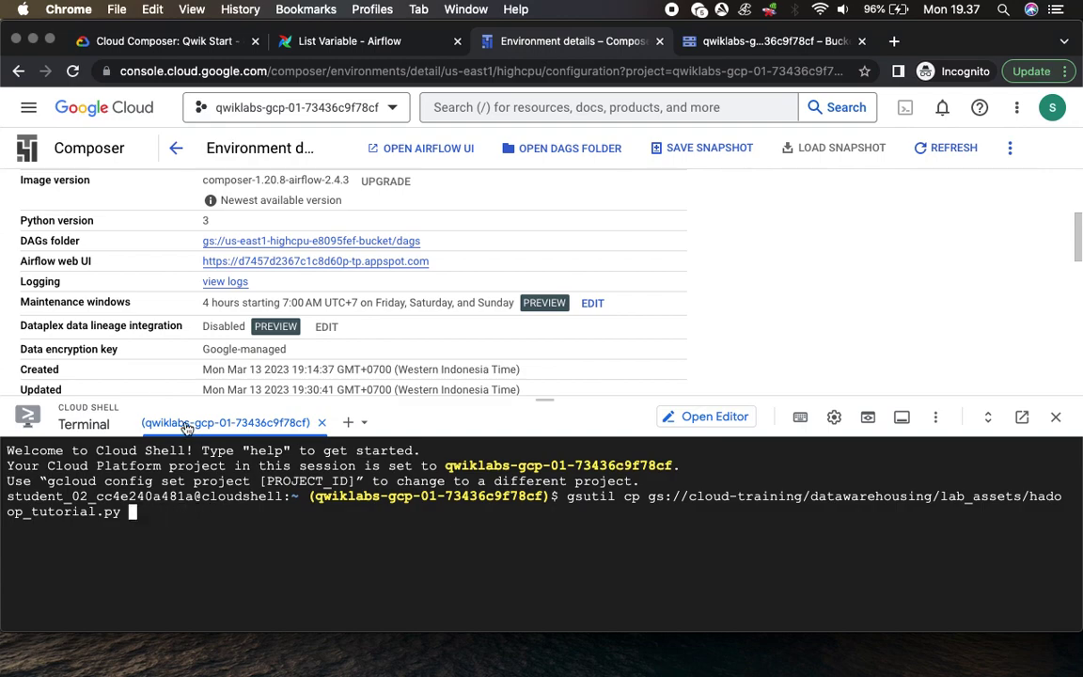
Step: Append the DAGs folder path gs://us-east1-highcpu-e8095fef-bucket/dags to the gsutil cp command and run it
{"action": "left_click", "coordinate": [197, 245]}
{"action": "left_click_drag", "start_coordinate": [197, 247], "coordinate": [413, 242]}
{"action": "left_click", "coordinate": [272, 541]}
{"action": "key", "text": "super+v"}
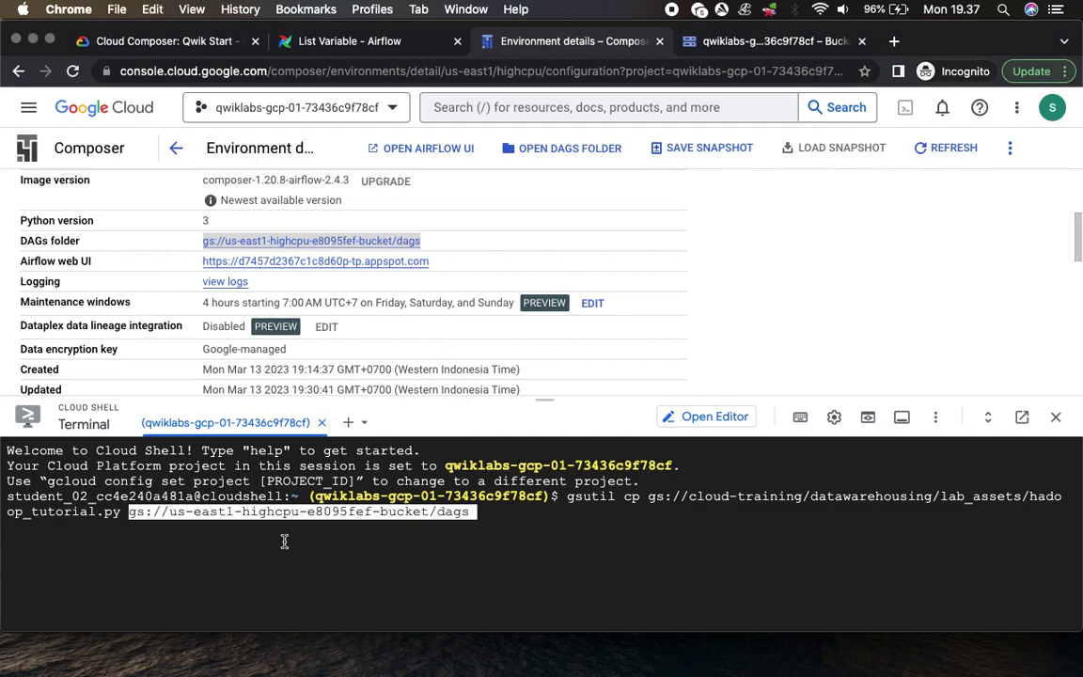
{"action": "key", "text": "Return"}
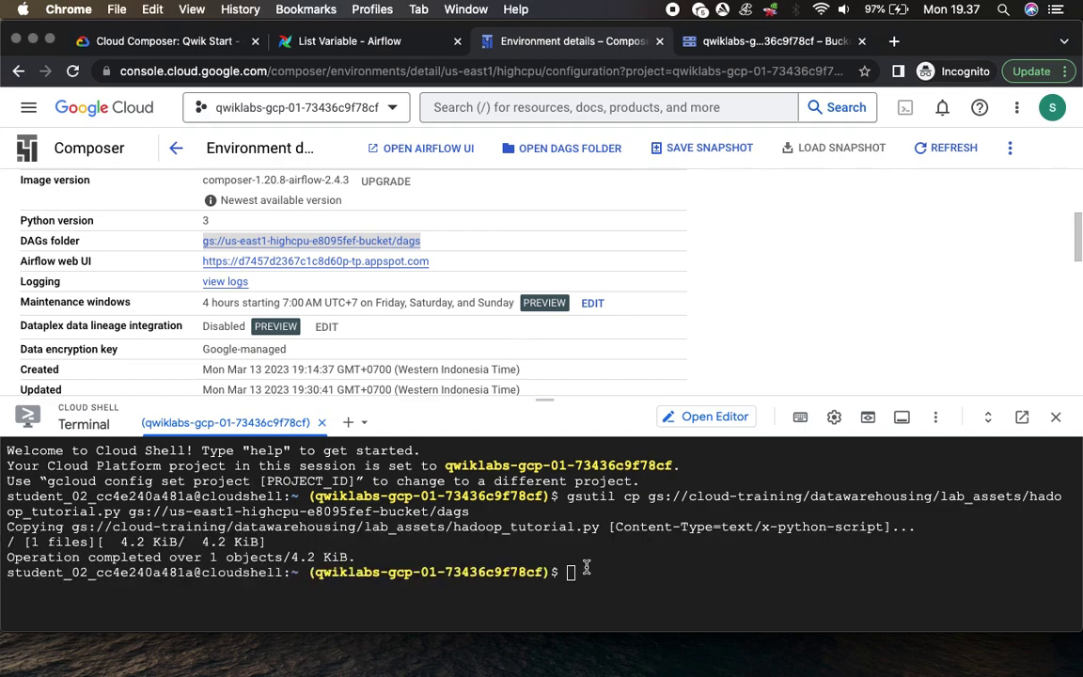
Step: Return to the Cloud Composer lab page and check progress for the Task 7 objective Uploading the DAG to Cloud Storage
{"action": "left_click", "coordinate": [174, 42]}
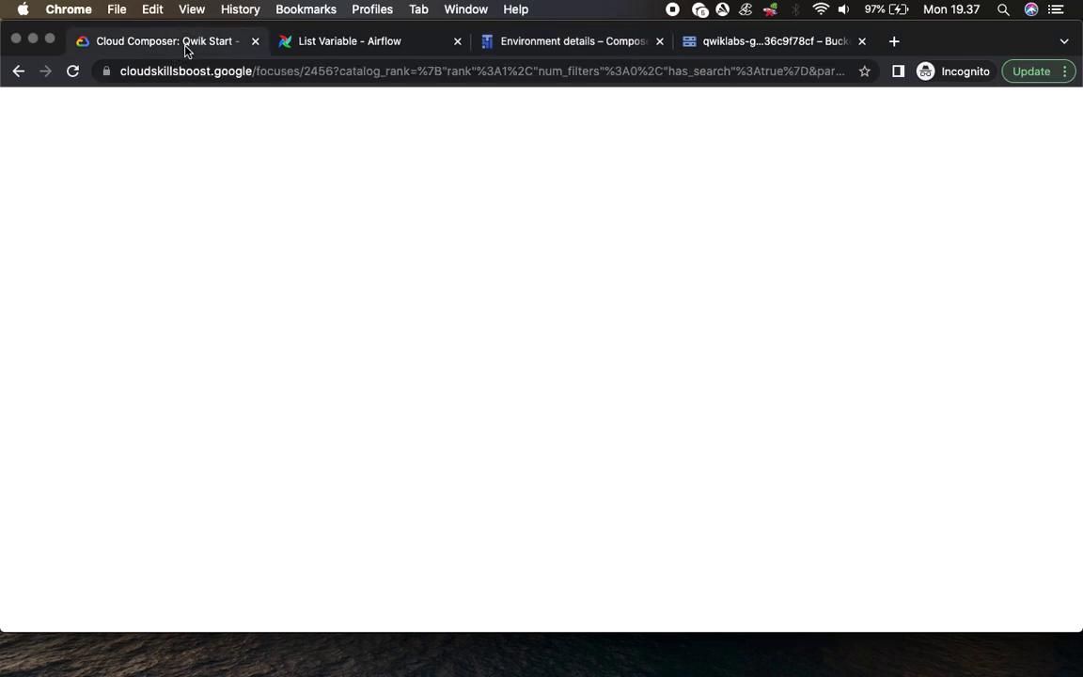
{"action": "scroll", "coordinate": [682, 413], "scroll_direction": "down", "scroll_amount": 5}
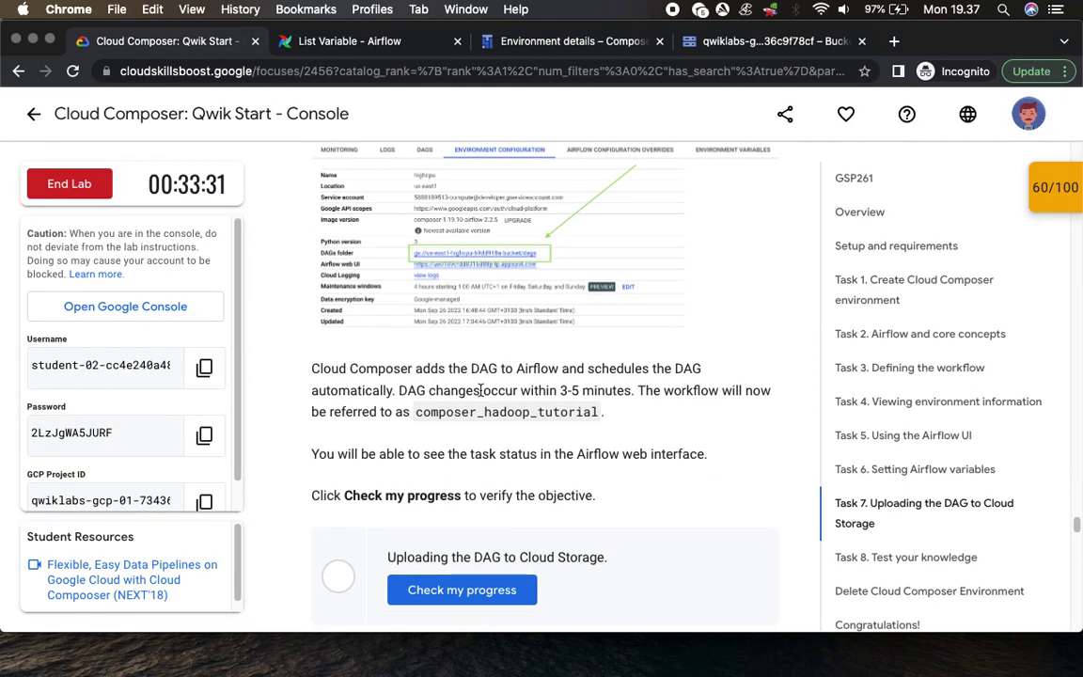
{"action": "scroll", "coordinate": [587, 319], "scroll_direction": "down", "scroll_amount": 1}
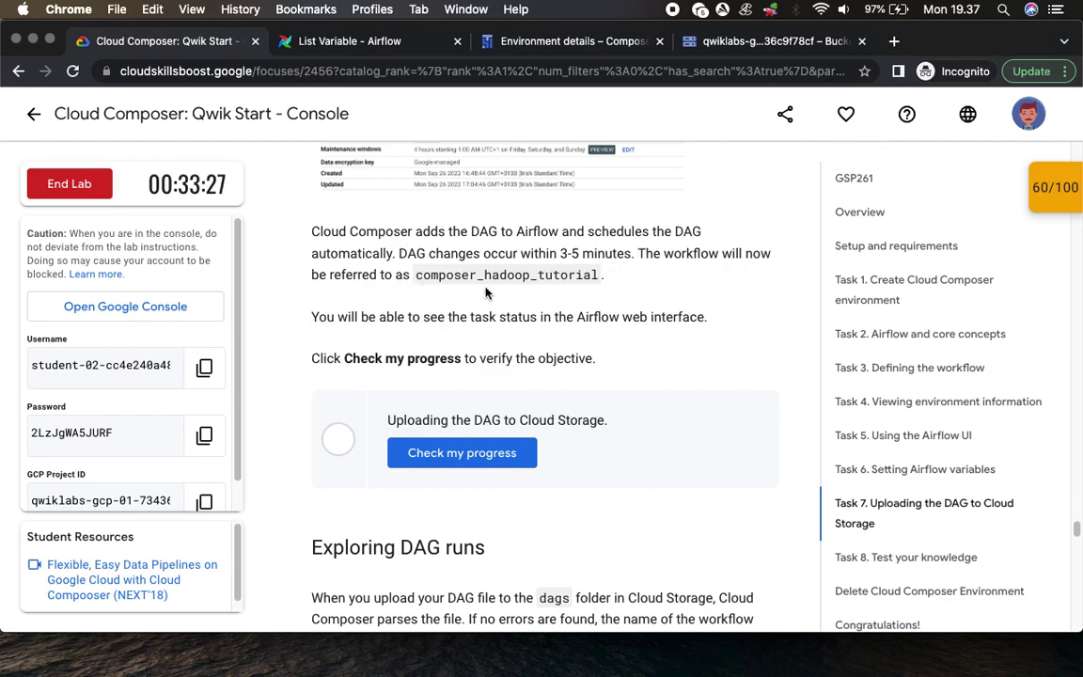
{"action": "left_click", "coordinate": [466, 454]}
{"action": "scroll", "coordinate": [647, 490], "scroll_direction": "down", "scroll_amount": 3}
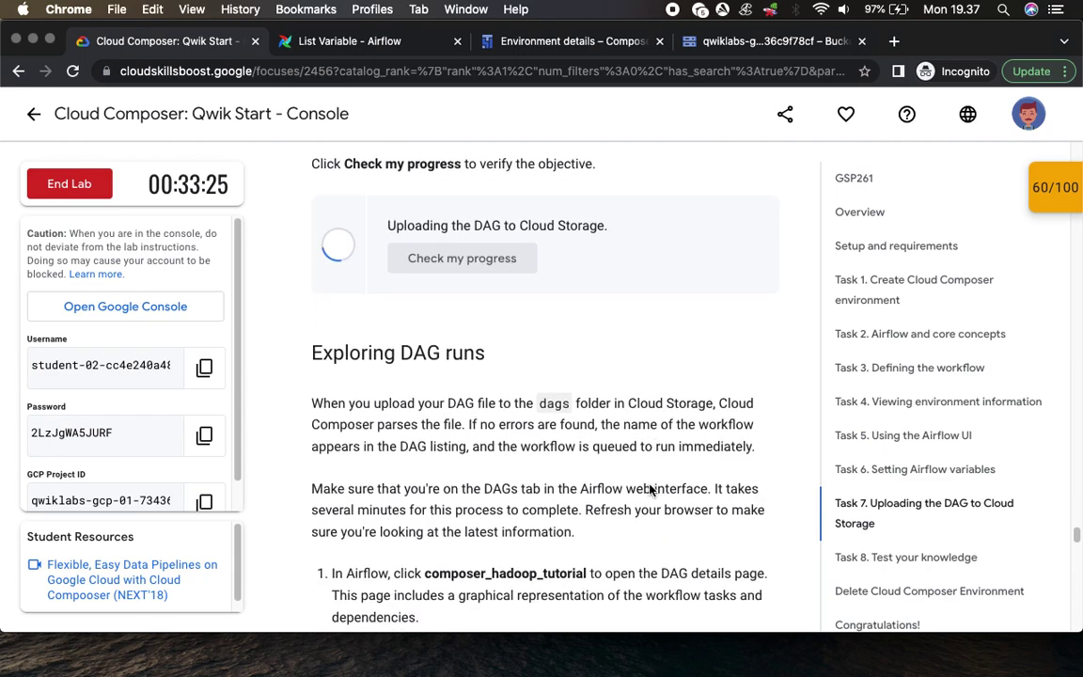
{"action": "scroll", "coordinate": [649, 491], "scroll_direction": "down", "scroll_amount": 1}
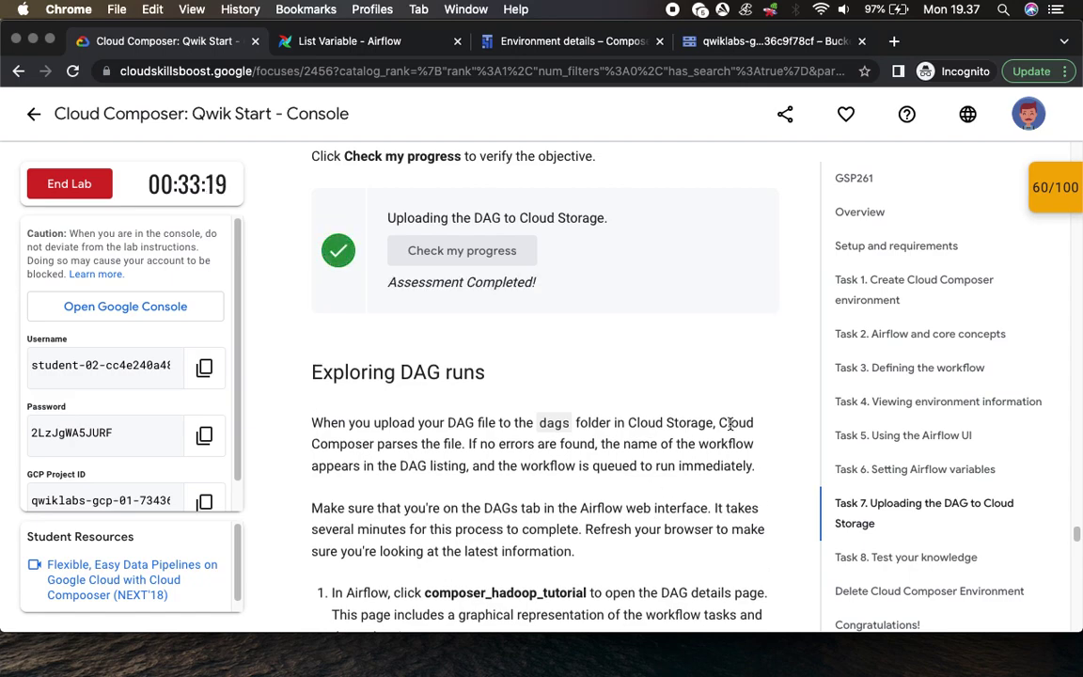
Step: Expand the lab's checkpoint score overview, recheck the Uploading the DAG to Cloud Storage checkpoint, and collapse the overview
{"action": "mouse_move", "coordinate": [1050, 202]}
{"action": "scroll", "coordinate": [726, 243], "scroll_direction": "down", "scroll_amount": 1}
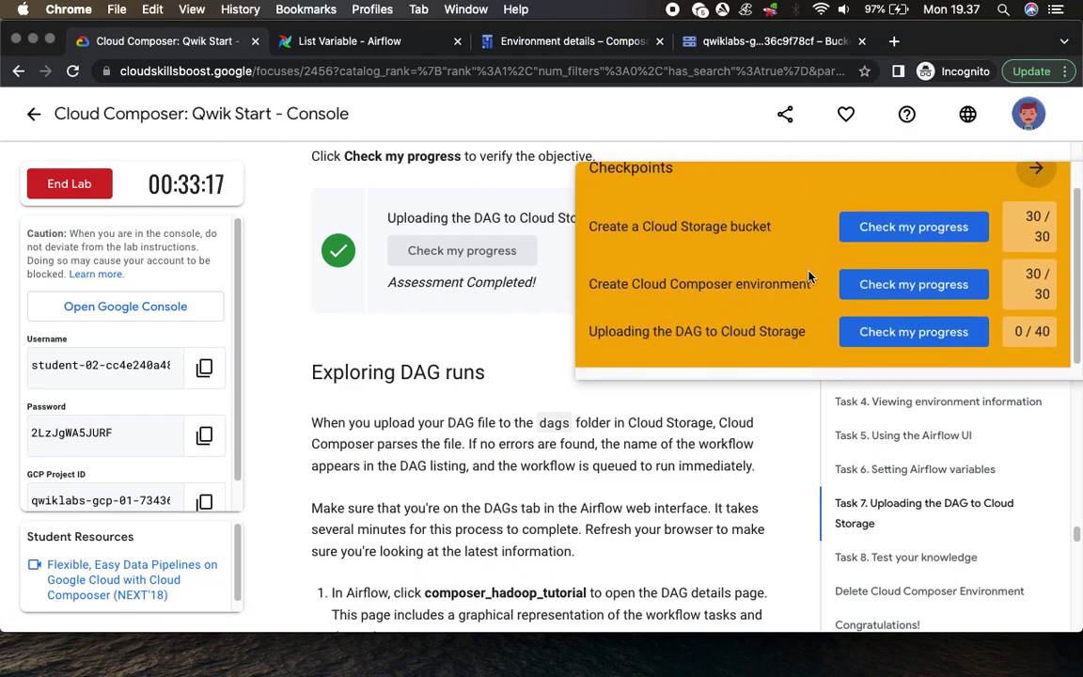
{"action": "left_click", "coordinate": [938, 332]}
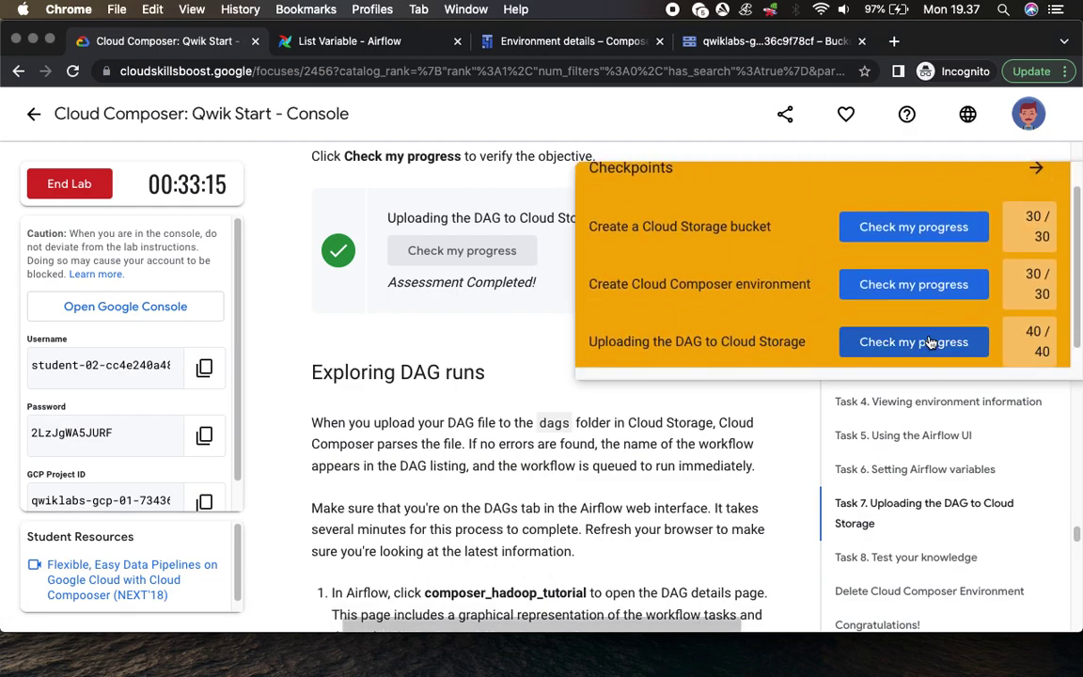
{"action": "left_click", "coordinate": [1036, 169]}
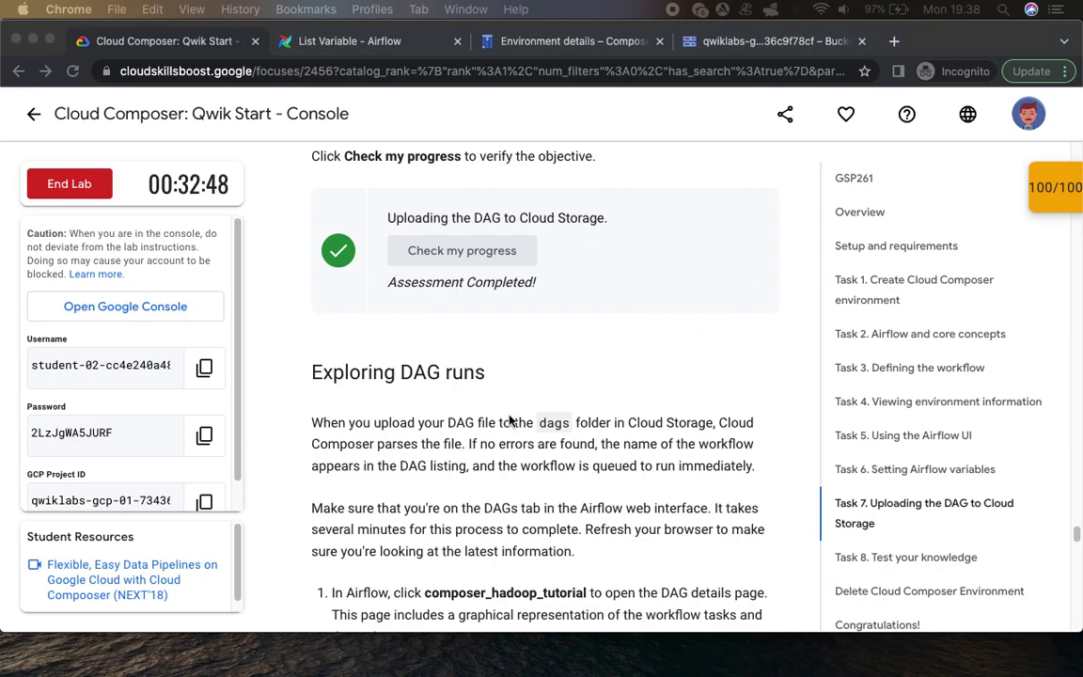
Step: Read the Exploring DAG runs instructions about the composer_hadoop_tutorial workflow and its Graph view
{"action": "scroll", "coordinate": [461, 377], "scroll_direction": "down", "scroll_amount": 4}
{"action": "scroll", "coordinate": [432, 284], "scroll_direction": "down", "scroll_amount": 2}
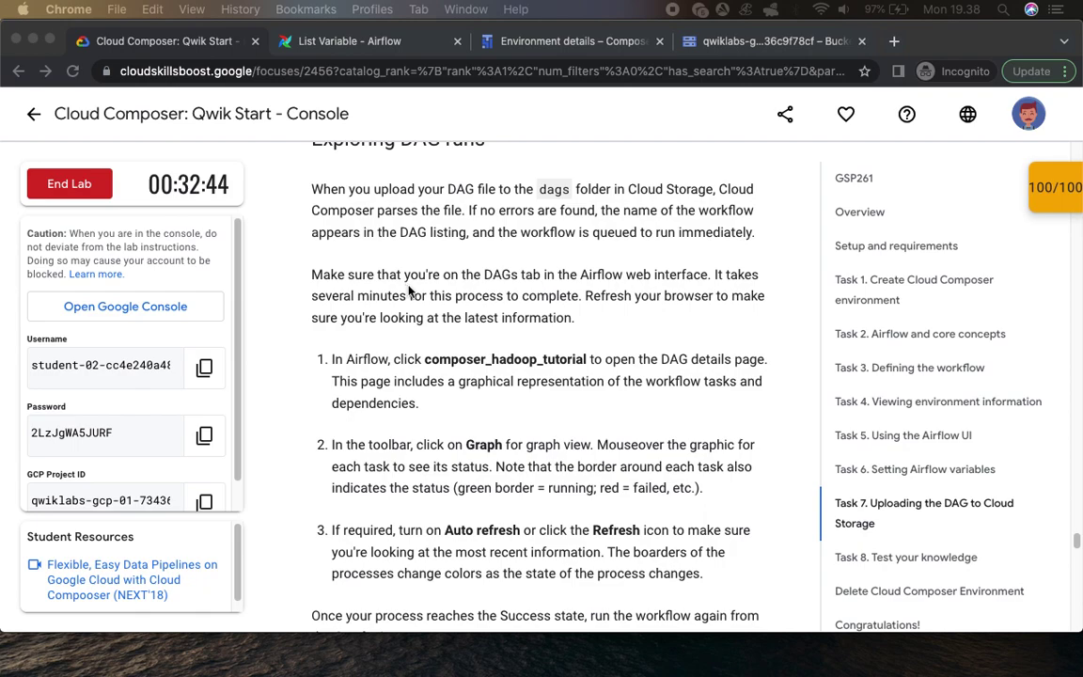
{"action": "scroll", "coordinate": [526, 357], "scroll_direction": "down", "scroll_amount": 3}
{"action": "scroll", "coordinate": [538, 374], "scroll_direction": "down", "scroll_amount": 2}
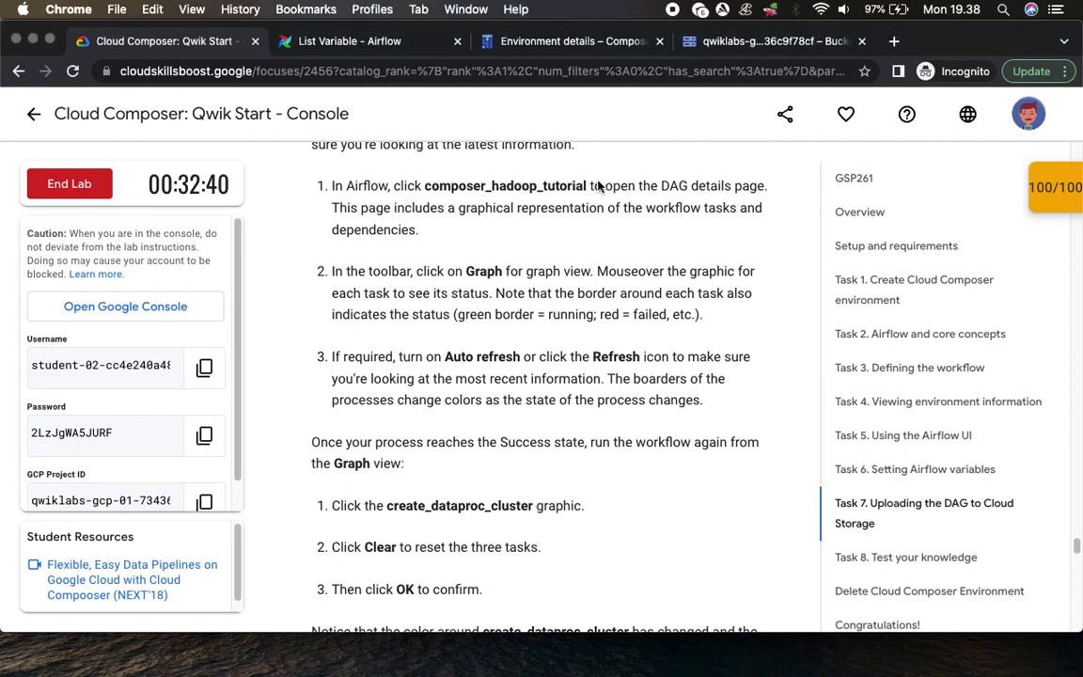
{"action": "left_click_drag", "start_coordinate": [437, 186], "coordinate": [596, 185]}
{"action": "left_click", "coordinate": [367, 41]}
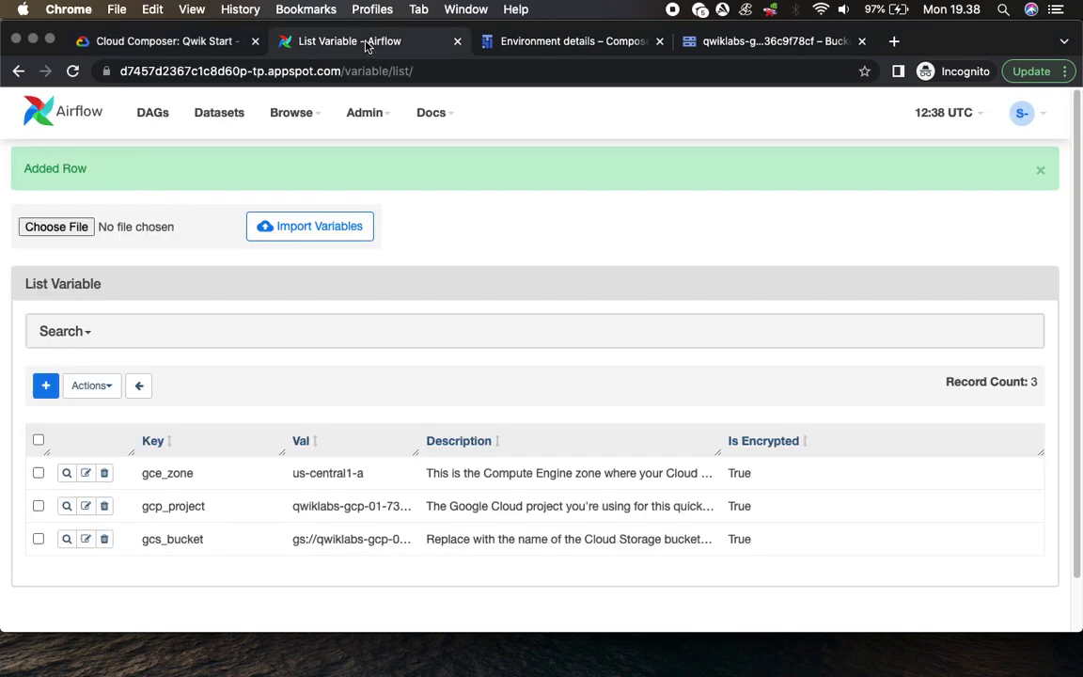
{"action": "left_click", "coordinate": [141, 40]}
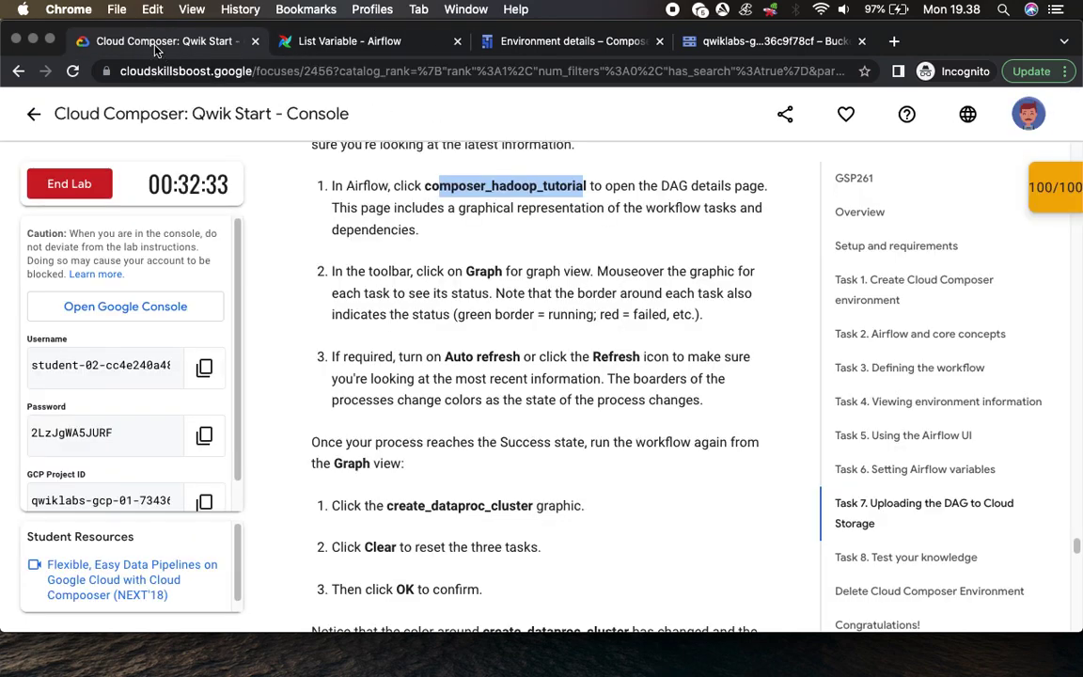
{"action": "scroll", "coordinate": [417, 276], "scroll_direction": "up", "scroll_amount": 6}
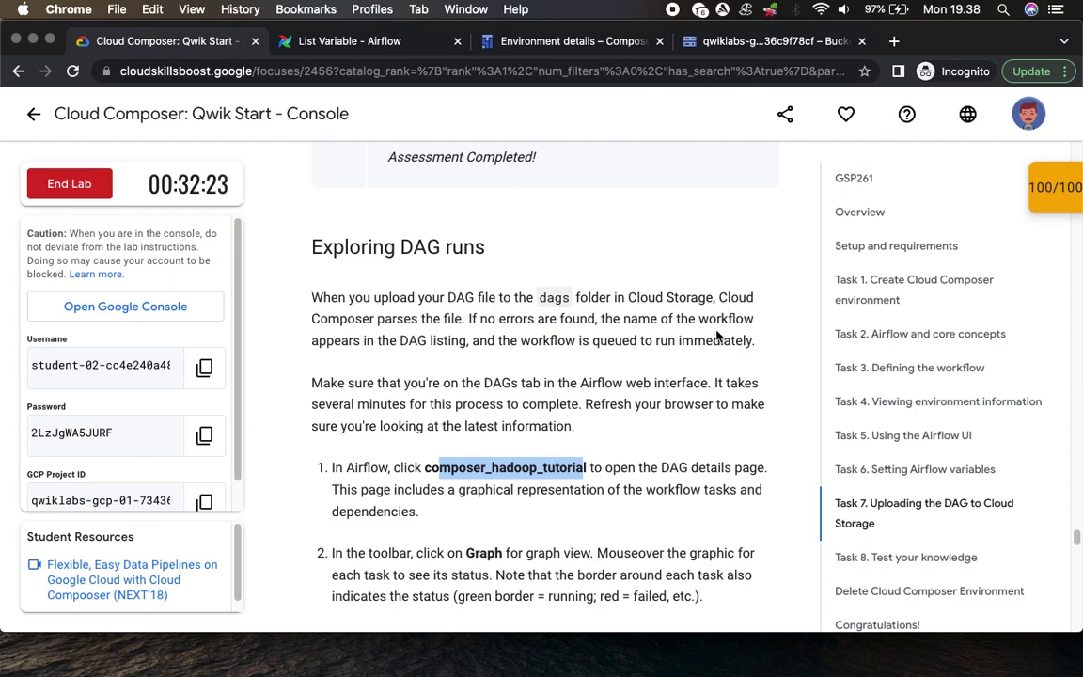
{"action": "scroll", "coordinate": [461, 402], "scroll_direction": "down", "scroll_amount": 5}
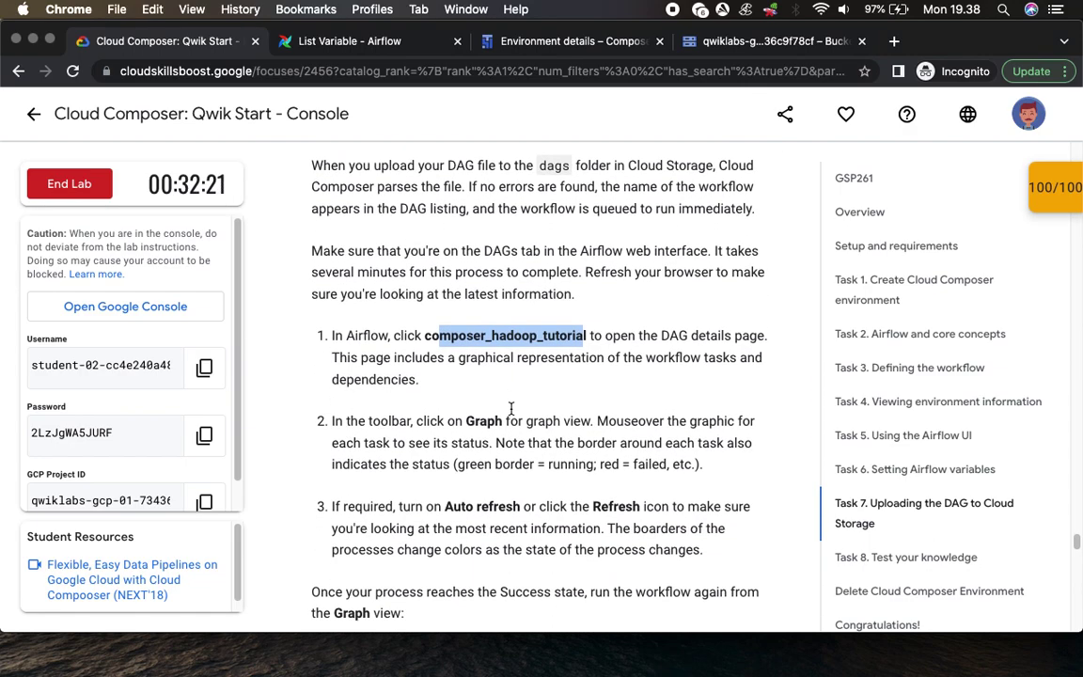
Step: Show the DAG list in Airflow and open the composer_hadoop_tutorial DAG's details page
{"action": "left_click", "coordinate": [282, 42]}
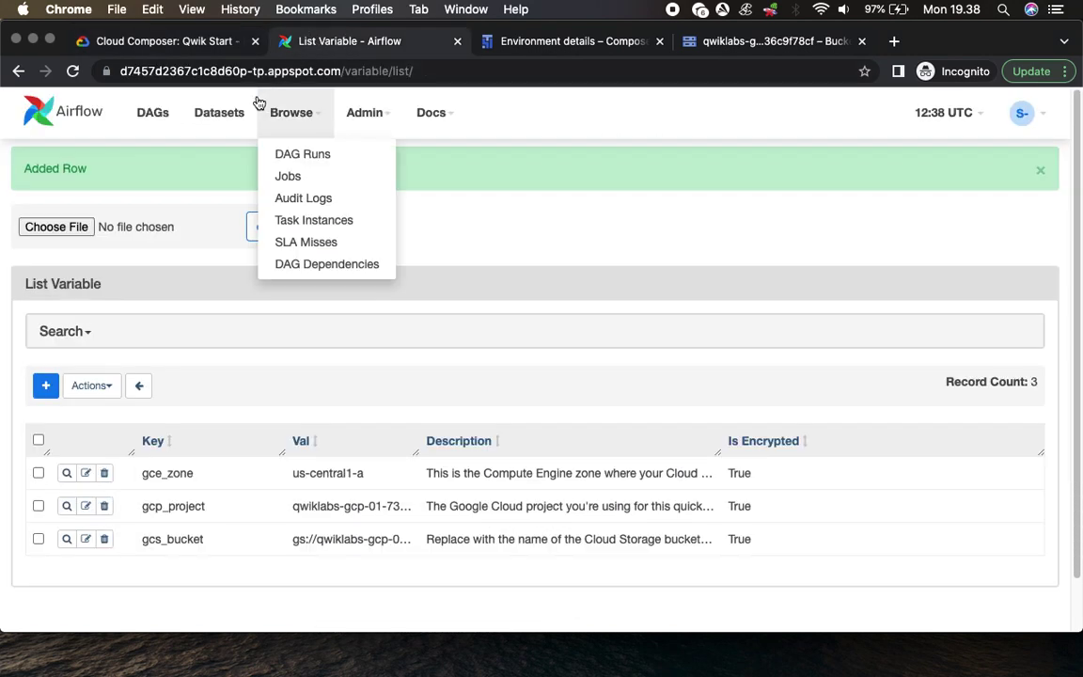
{"action": "left_click", "coordinate": [155, 114]}
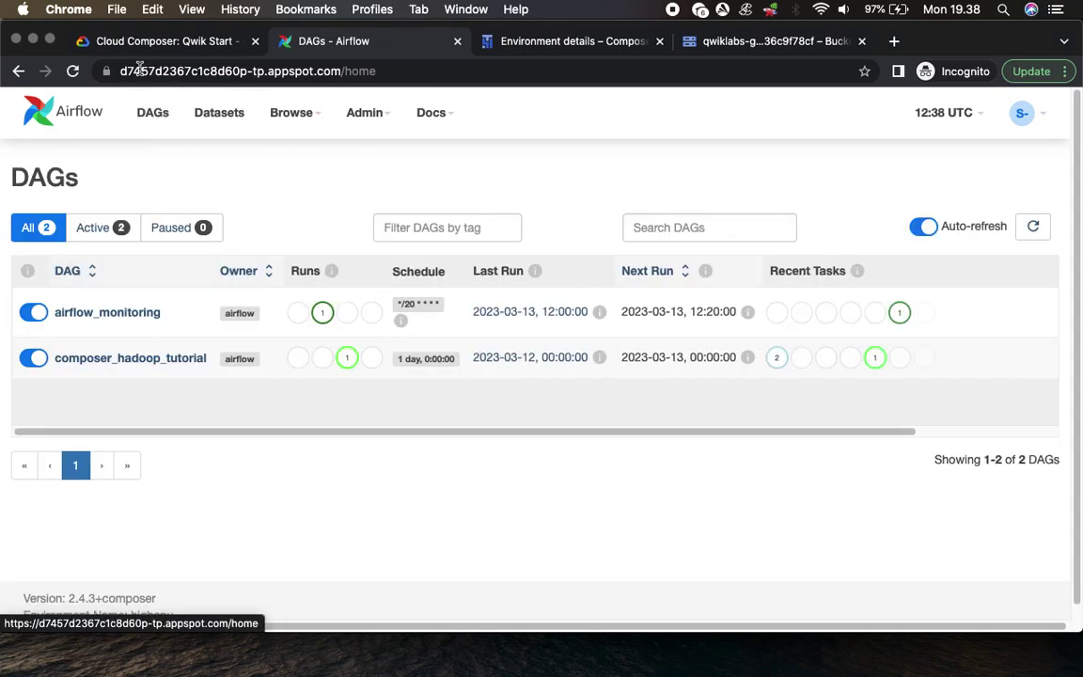
{"action": "left_click", "coordinate": [131, 42]}
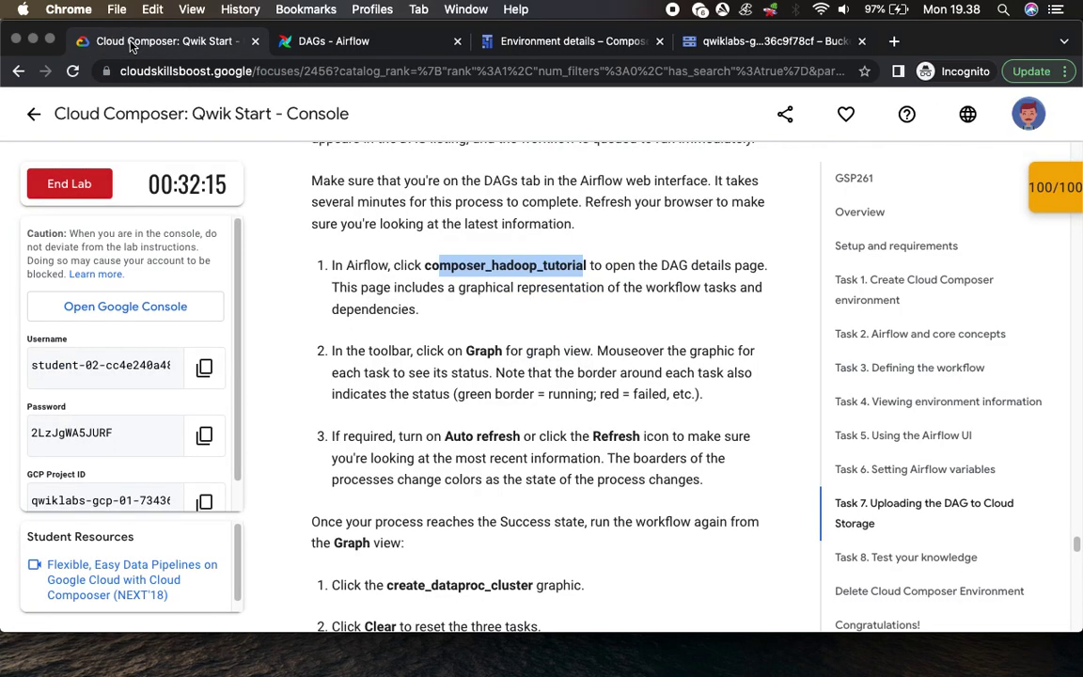
{"action": "left_click", "coordinate": [310, 40]}
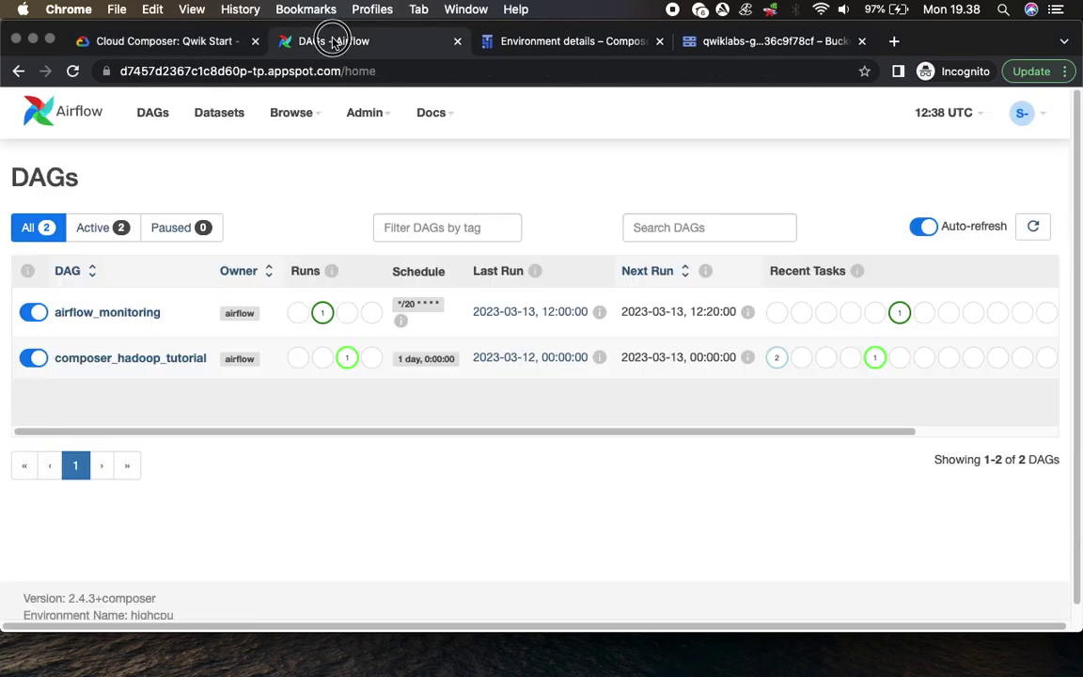
{"action": "left_click", "coordinate": [136, 366]}
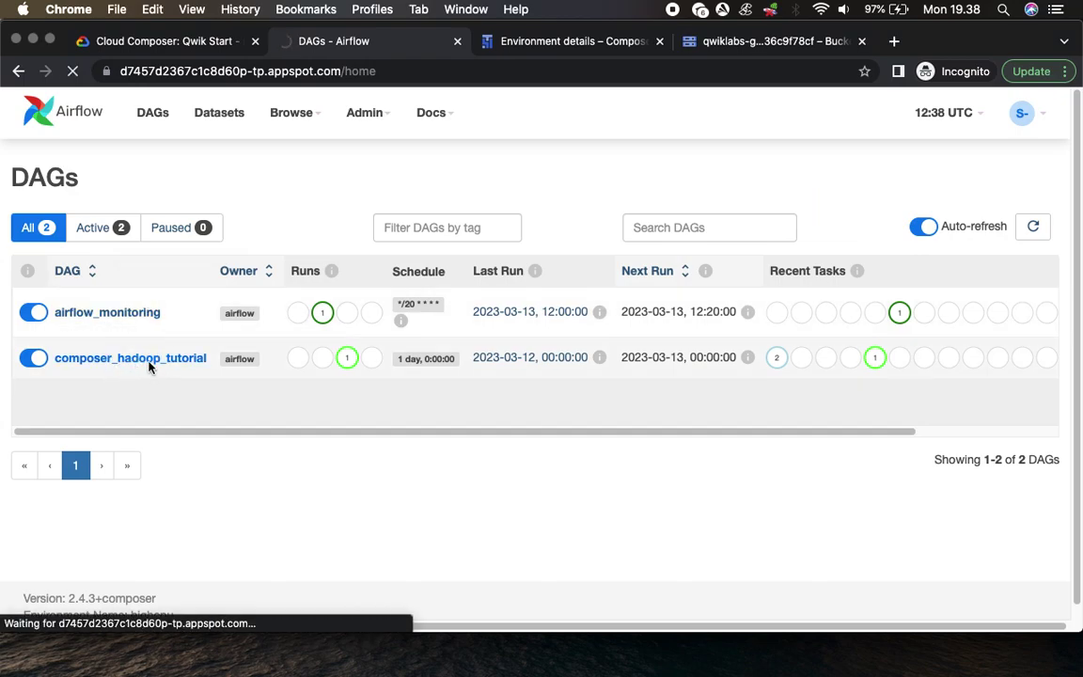
Step: Review the run and task summary of composer_hadoop_tutorial and display the DAG in Graph view
{"action": "left_click", "coordinate": [164, 40]}
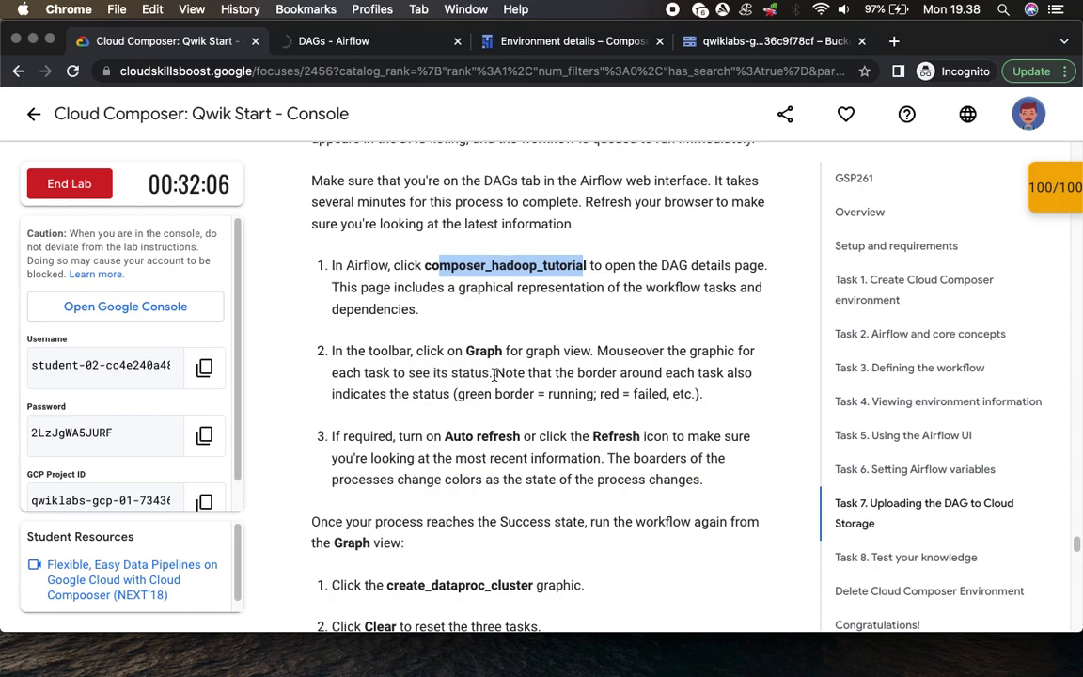
{"action": "left_click", "coordinate": [360, 43]}
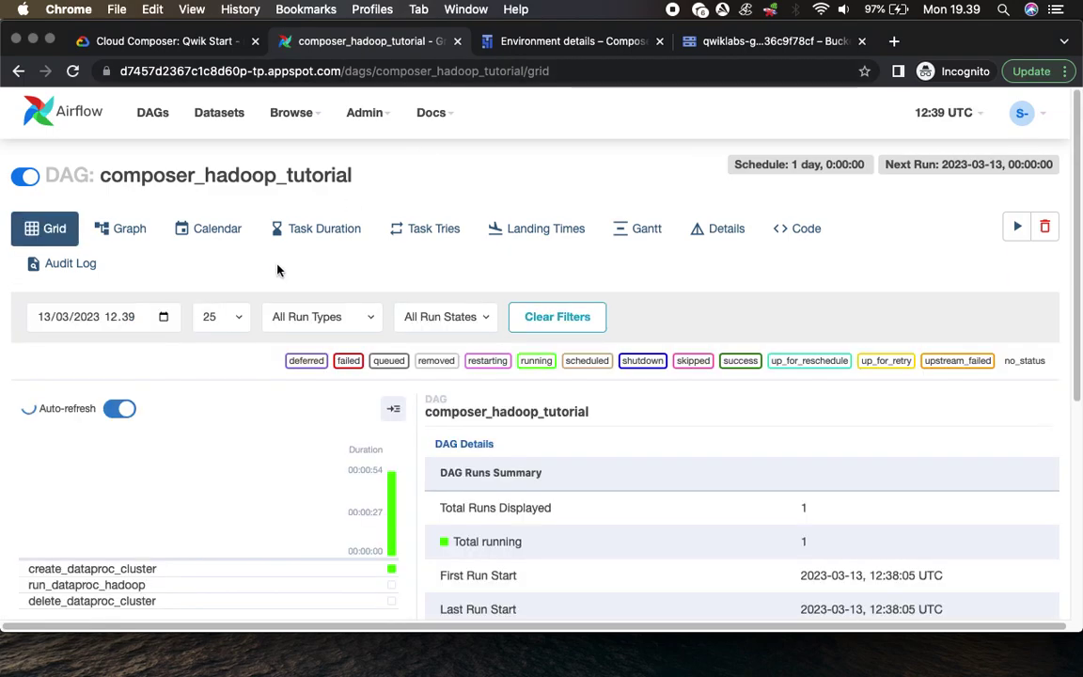
{"action": "scroll", "coordinate": [628, 475], "scroll_direction": "down", "scroll_amount": 5}
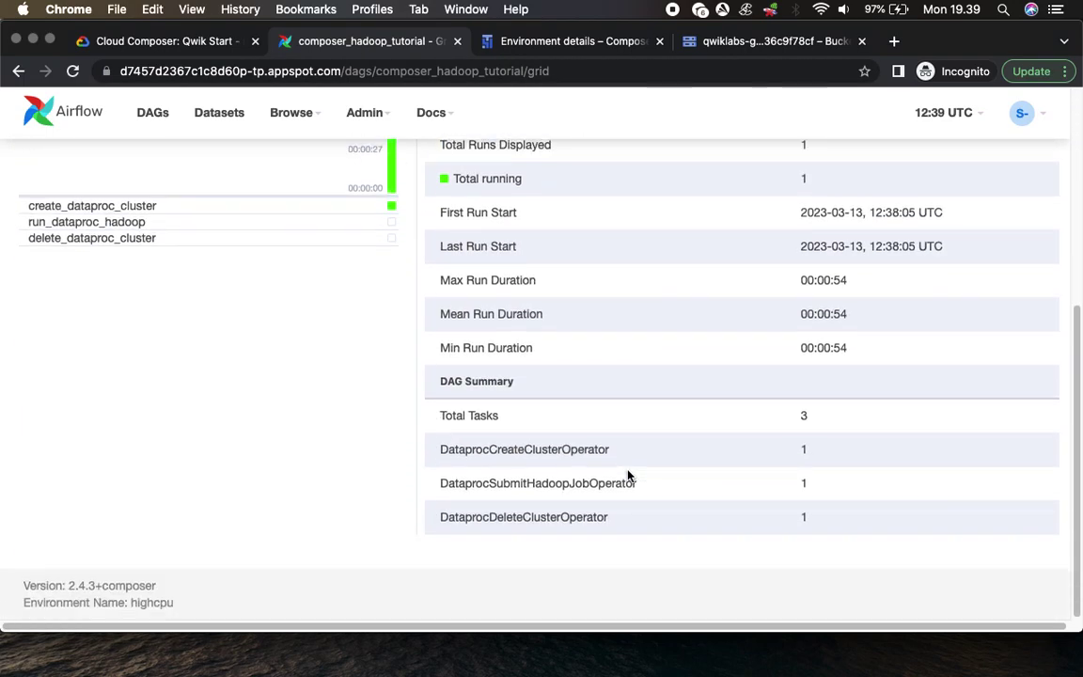
{"action": "scroll", "coordinate": [628, 476], "scroll_direction": "up", "scroll_amount": 5}
{"action": "left_click", "coordinate": [129, 230]}
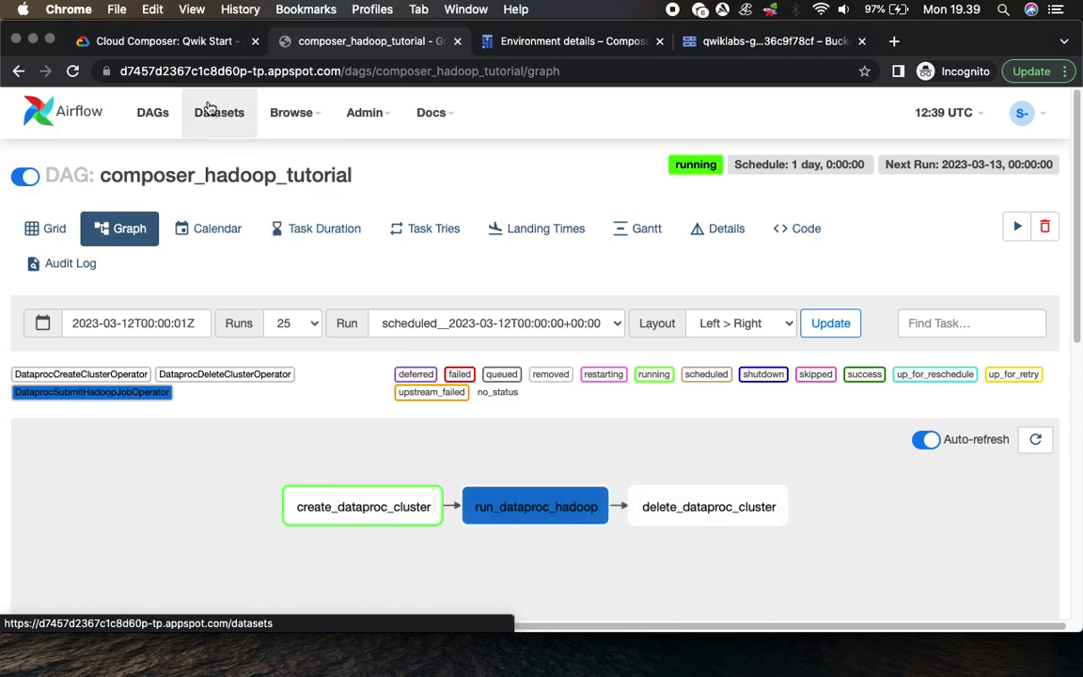
Step: Read the lab's Graph view instructions and inspect the status of each of the three workflow tasks in the Airflow graph
{"action": "left_click", "coordinate": [162, 42]}
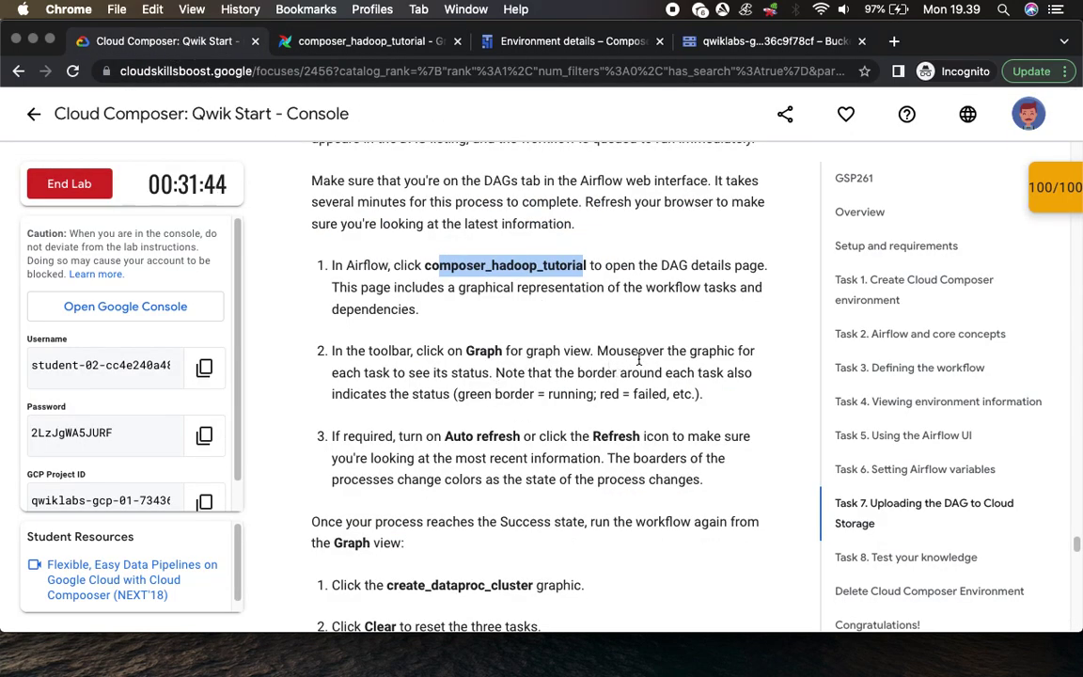
{"action": "scroll", "coordinate": [671, 367], "scroll_direction": "down", "scroll_amount": 2}
{"action": "scroll", "coordinate": [671, 367], "scroll_direction": "down", "scroll_amount": 2}
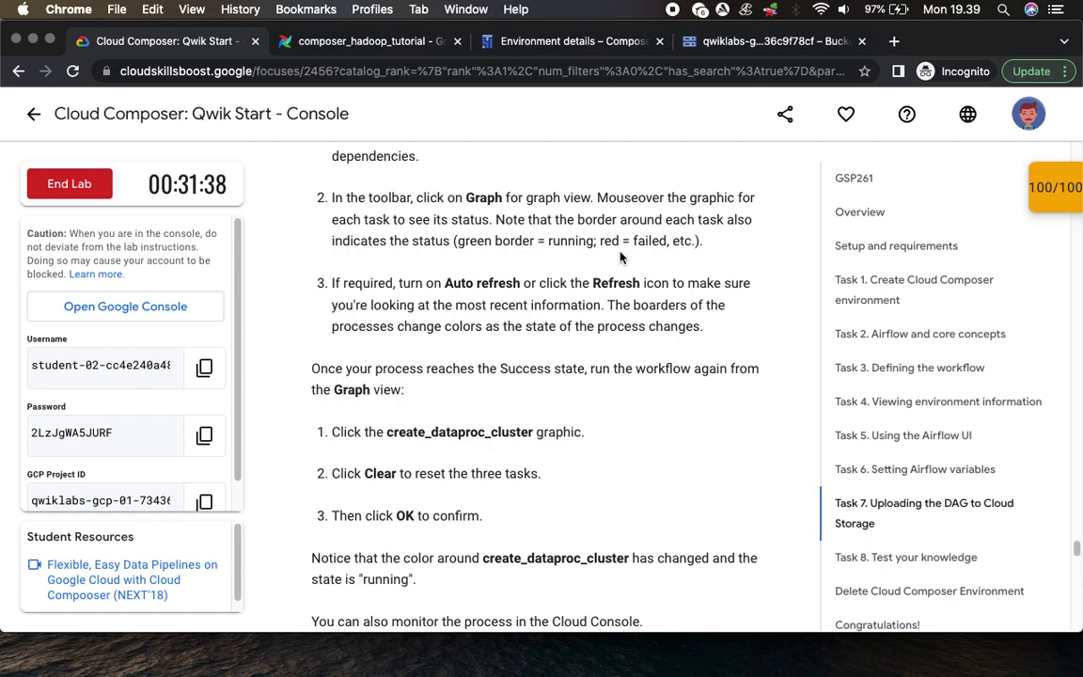
{"action": "left_click", "coordinate": [329, 39]}
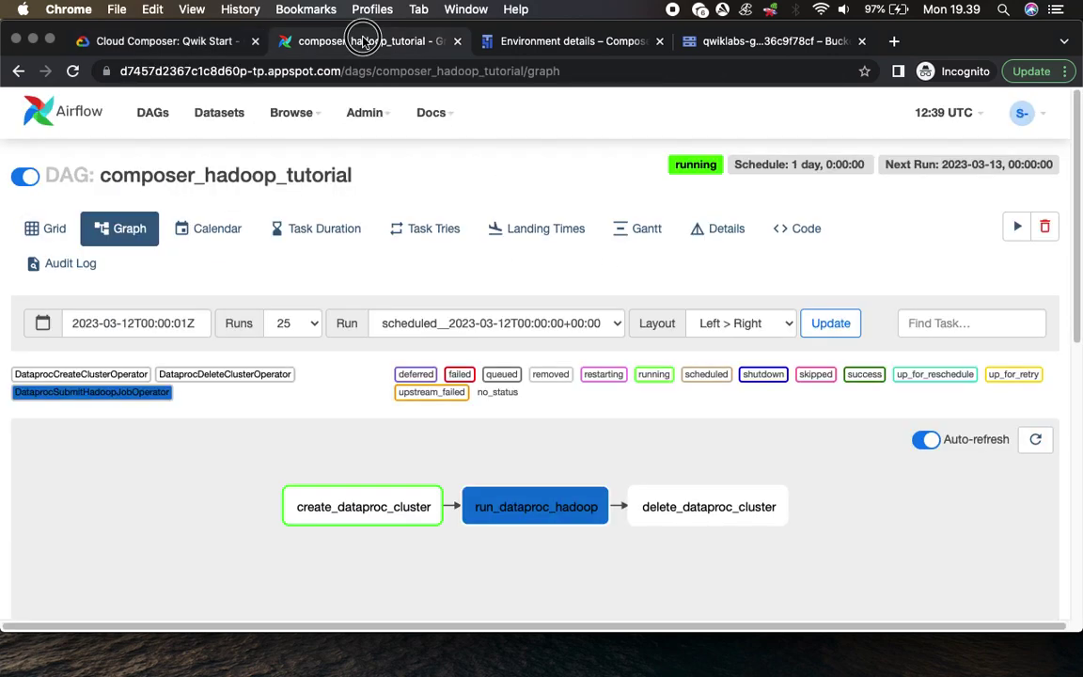
{"action": "mouse_move", "coordinate": [374, 520]}
{"action": "mouse_move", "coordinate": [551, 507]}
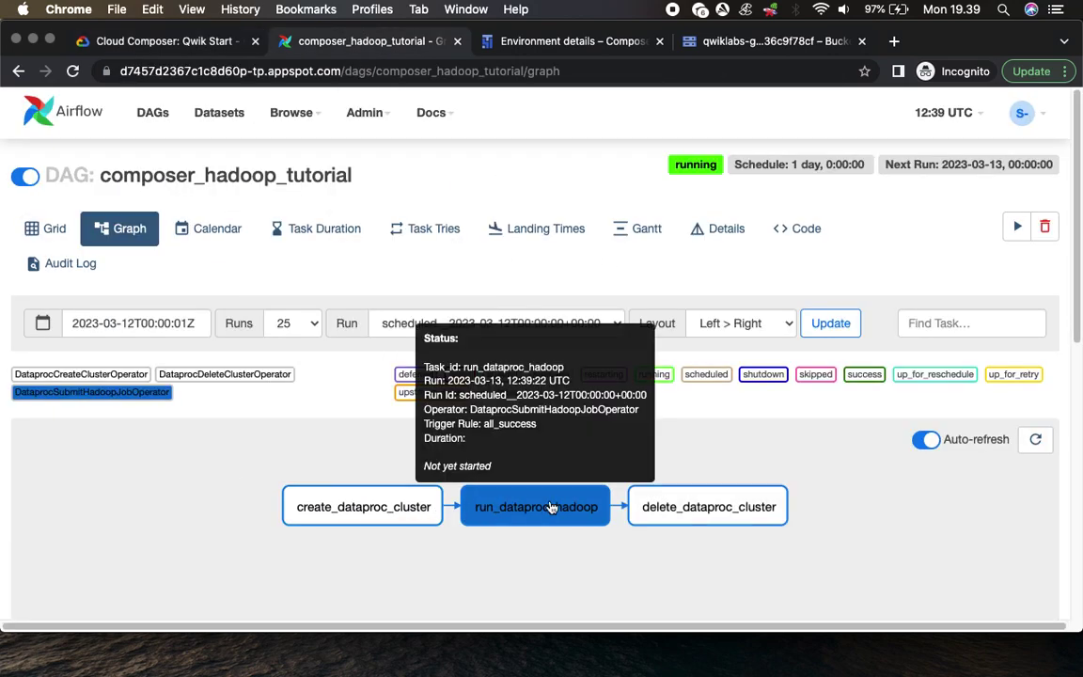
{"action": "mouse_move", "coordinate": [699, 508]}
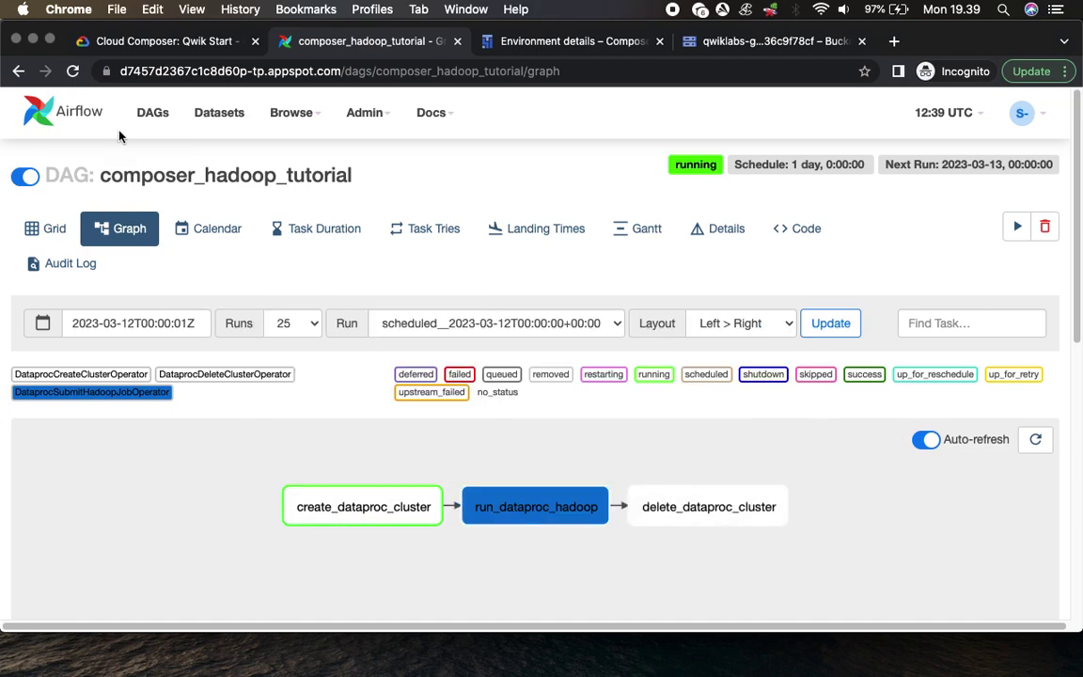
Step: Consult the lab's refresh instruction, refresh the composer_hadoop_tutorial graph, and inspect the status of the create_dataproc_cluster task
{"action": "left_click", "coordinate": [138, 47]}
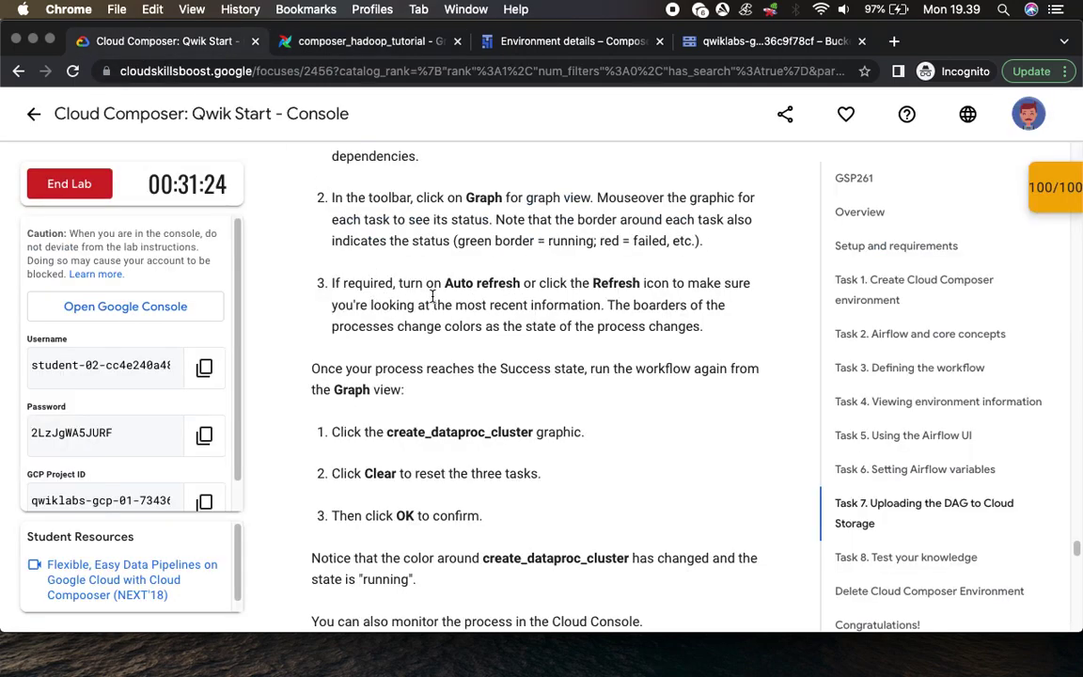
{"action": "left_click_drag", "start_coordinate": [434, 283], "coordinate": [523, 282]}
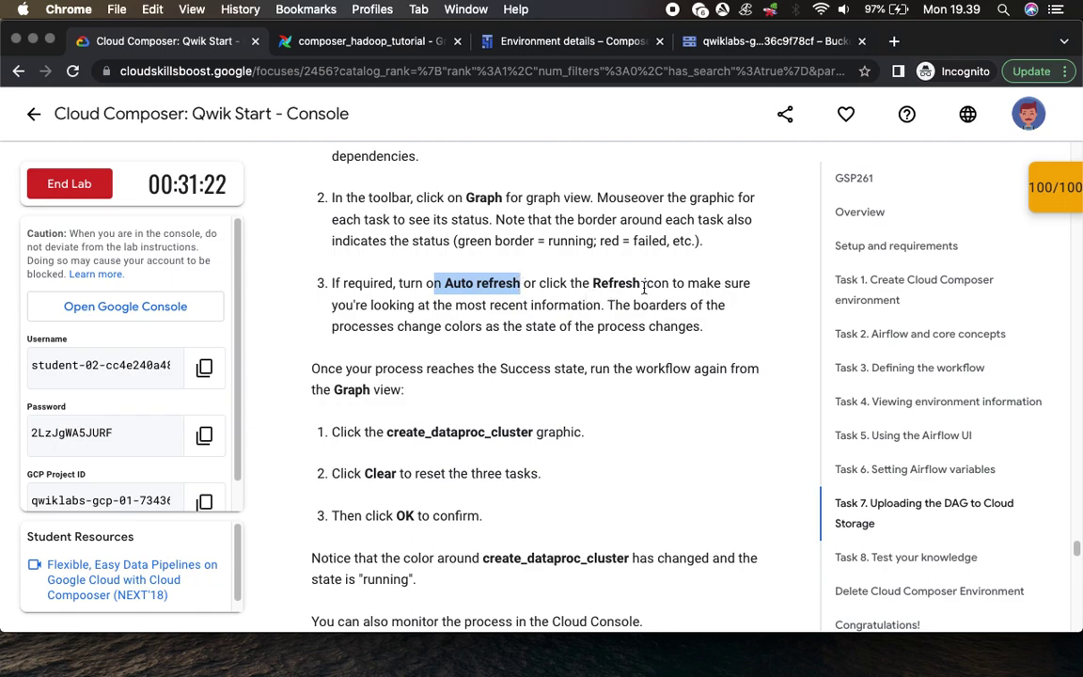
{"action": "left_click", "coordinate": [366, 41]}
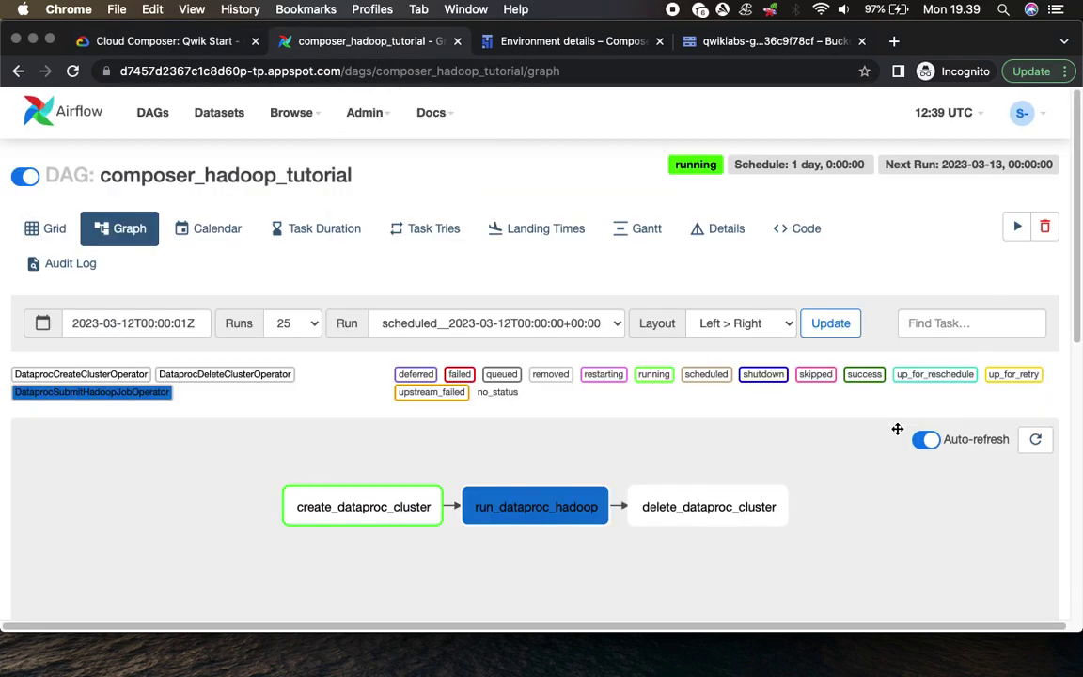
{"action": "left_click", "coordinate": [1035, 439]}
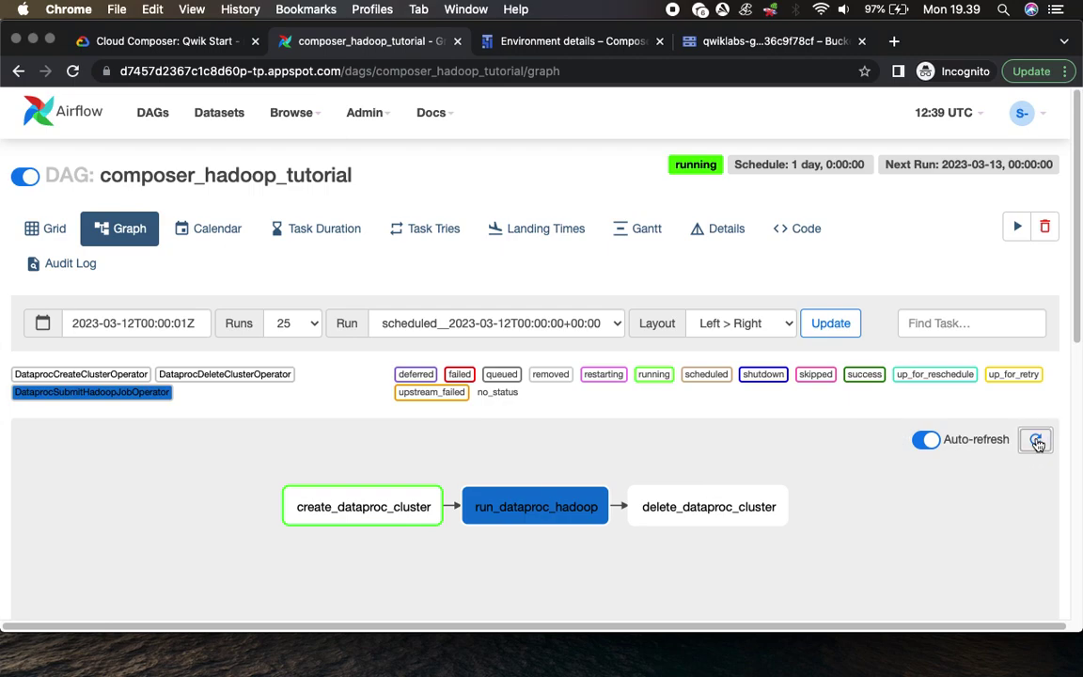
{"action": "mouse_move", "coordinate": [446, 504]}
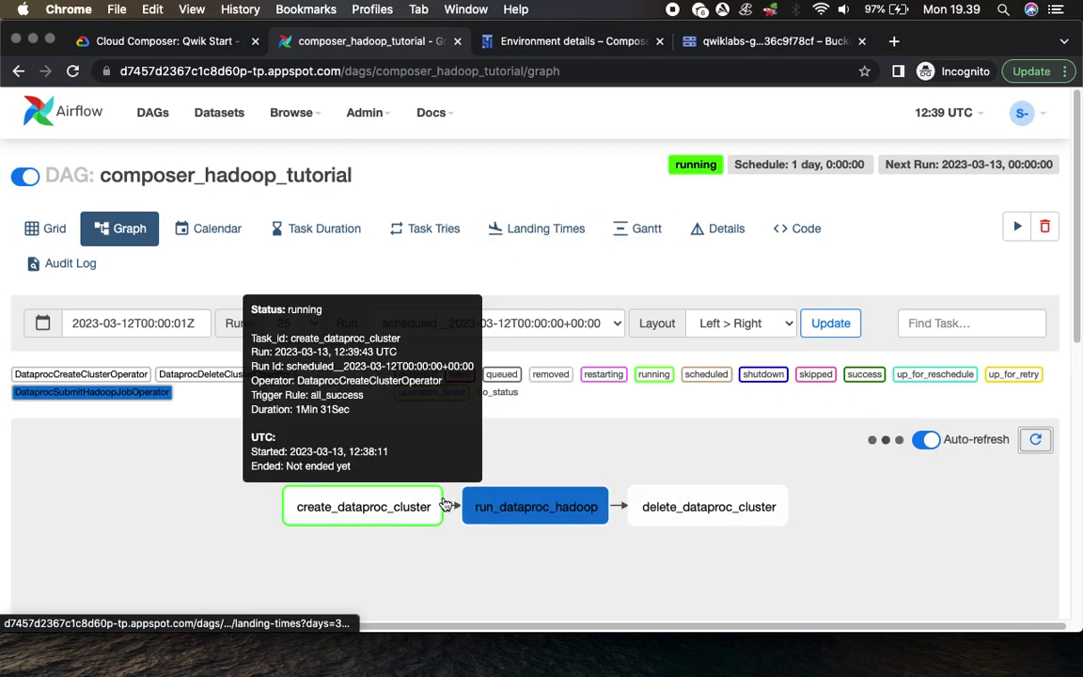
Step: Read the lab's instructions for rerunning the workflow once the process reaches the Success state, glancing at the Airflow graph in between
{"action": "left_click", "coordinate": [164, 41]}
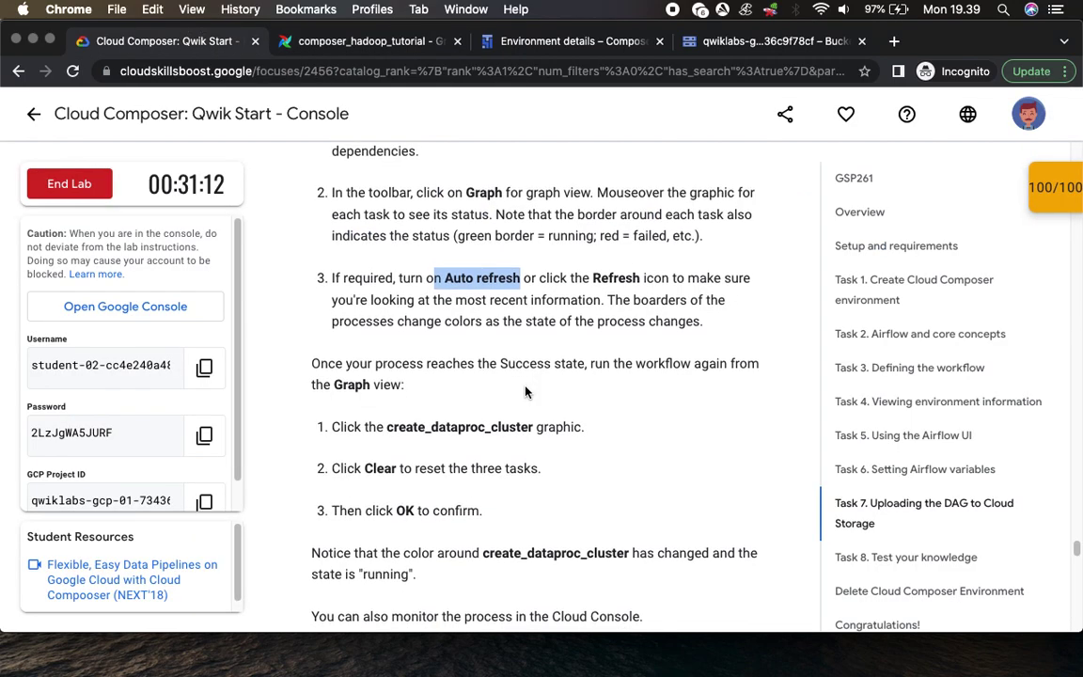
{"action": "scroll", "coordinate": [525, 393], "scroll_direction": "down", "scroll_amount": 5}
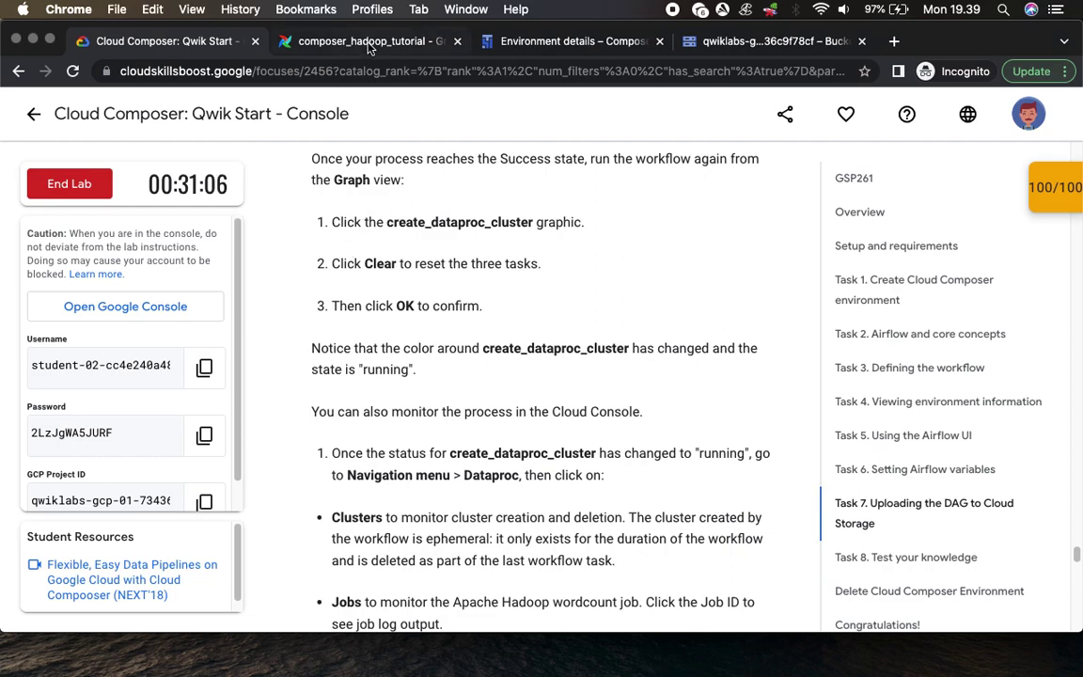
{"action": "left_click", "coordinate": [333, 41]}
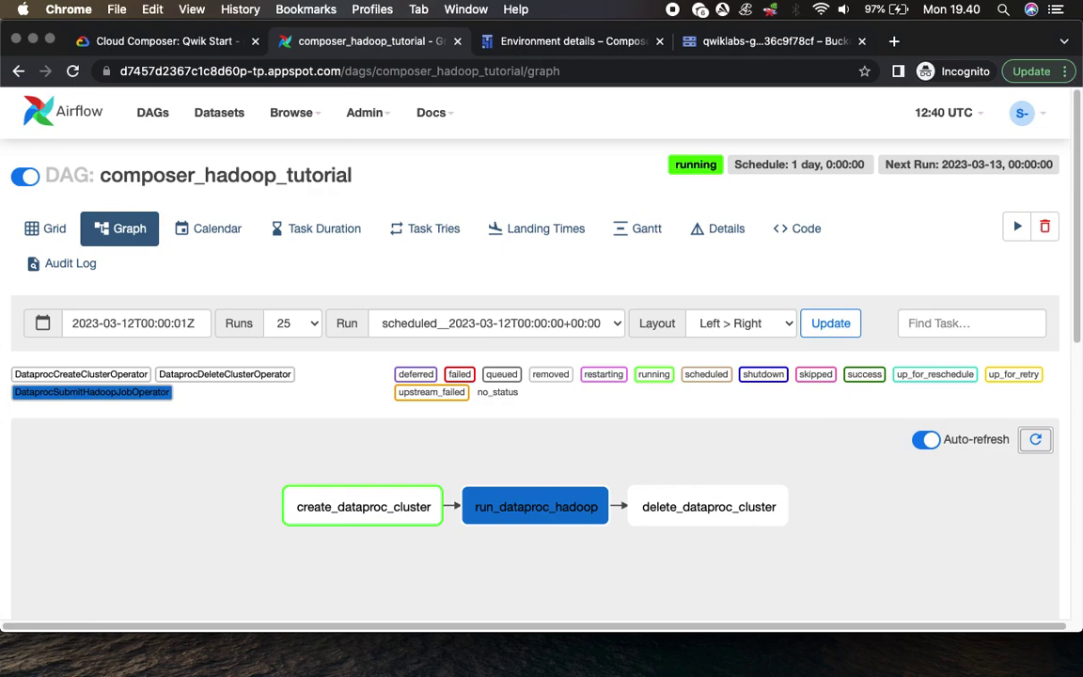
{"action": "left_click", "coordinate": [155, 42]}
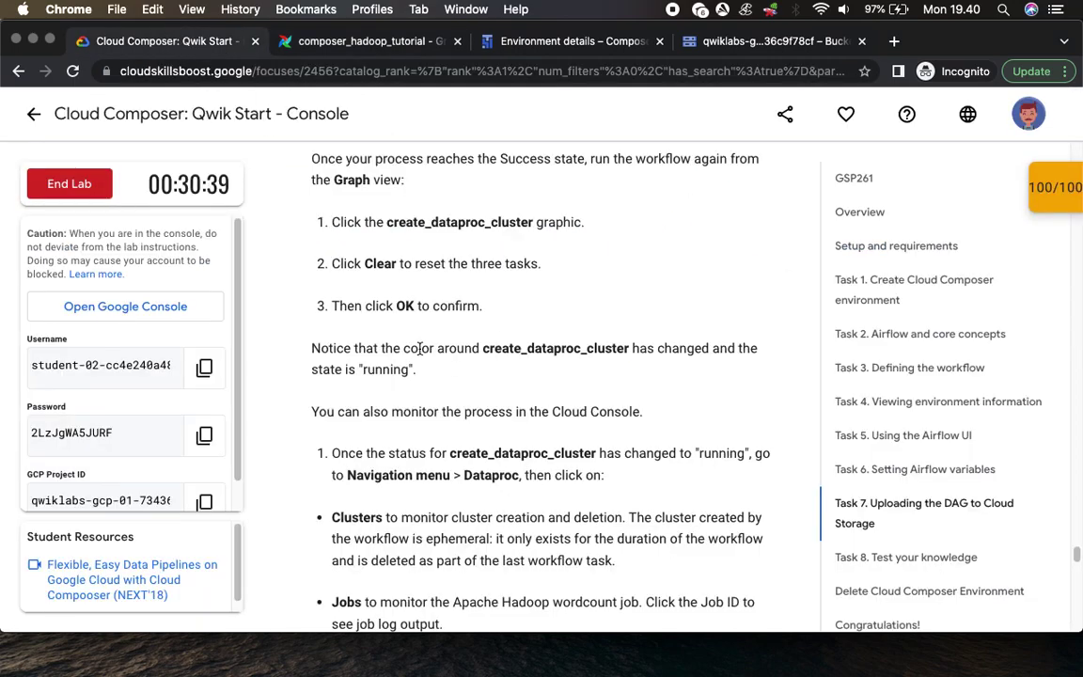
{"action": "scroll", "coordinate": [394, 228], "scroll_direction": "up", "scroll_amount": 5}
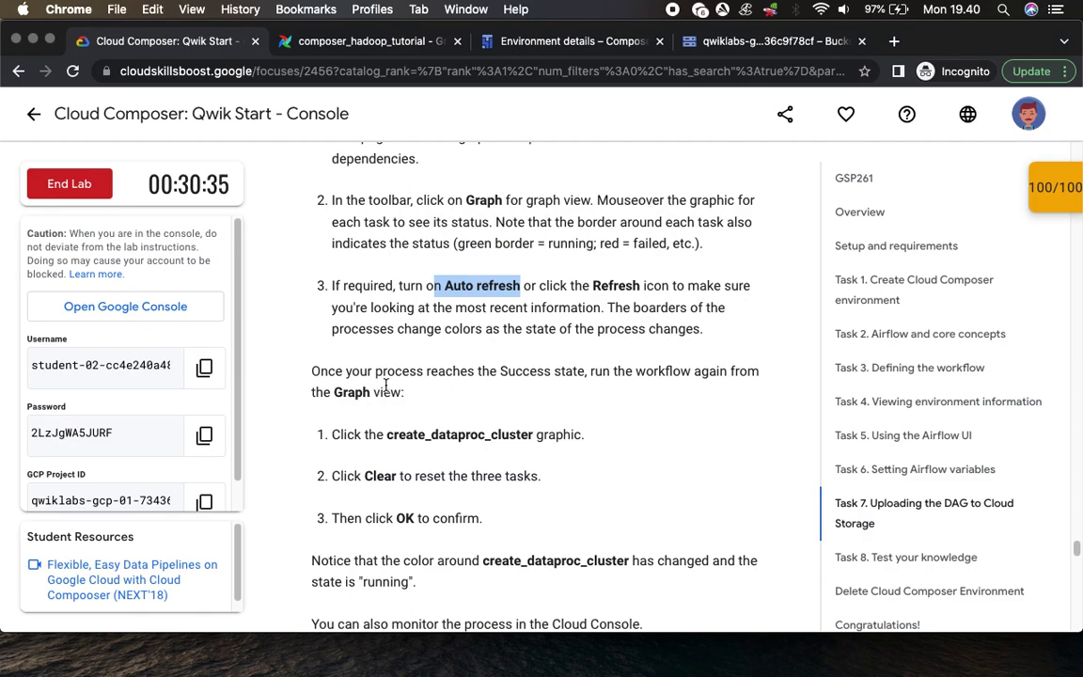
{"action": "left_click_drag", "start_coordinate": [513, 373], "coordinate": [613, 372]}
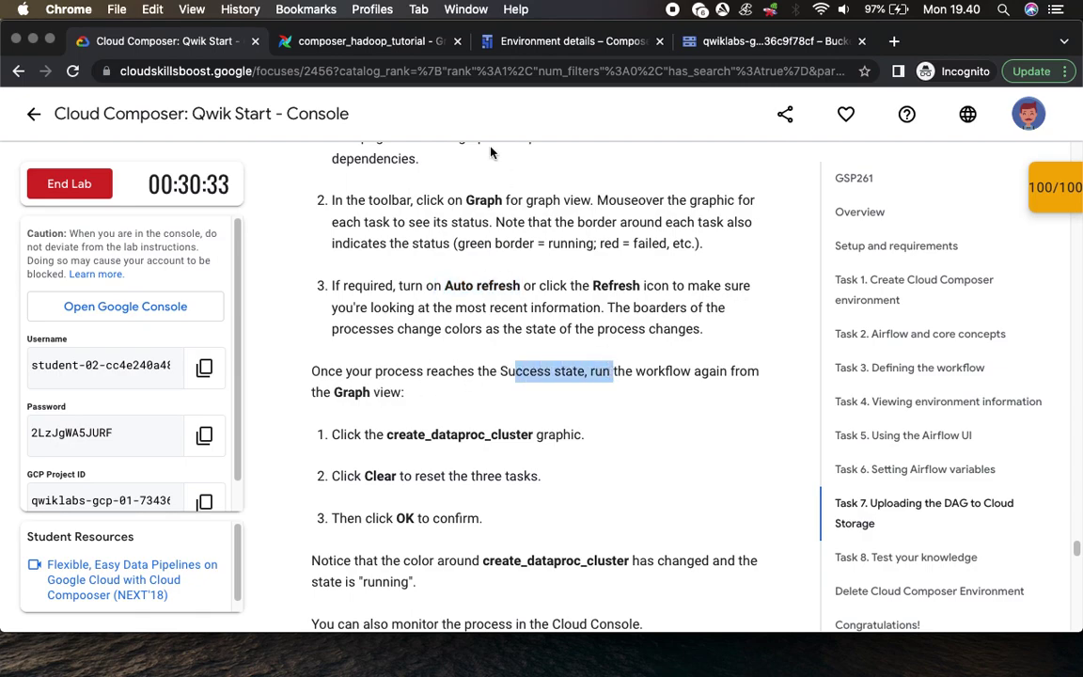
Step: Monitor the composer_hadoop_tutorial graph in Airflow, inspecting the status of the create, run and delete tasks until the workflow finishes
{"action": "left_click", "coordinate": [350, 42]}
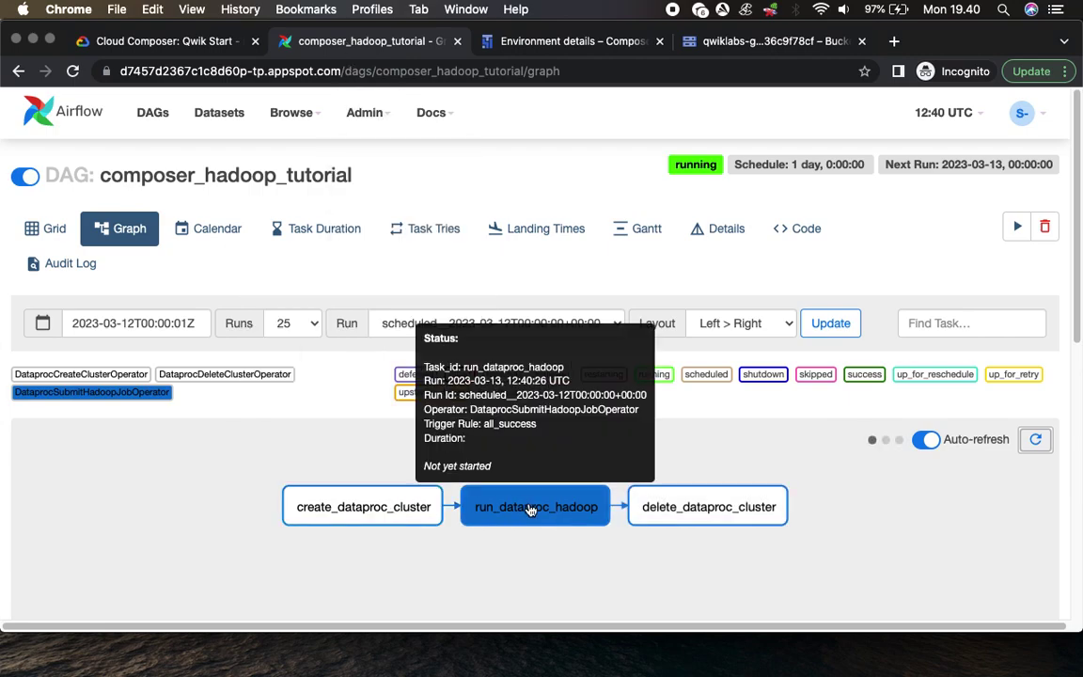
{"action": "mouse_move", "coordinate": [639, 509]}
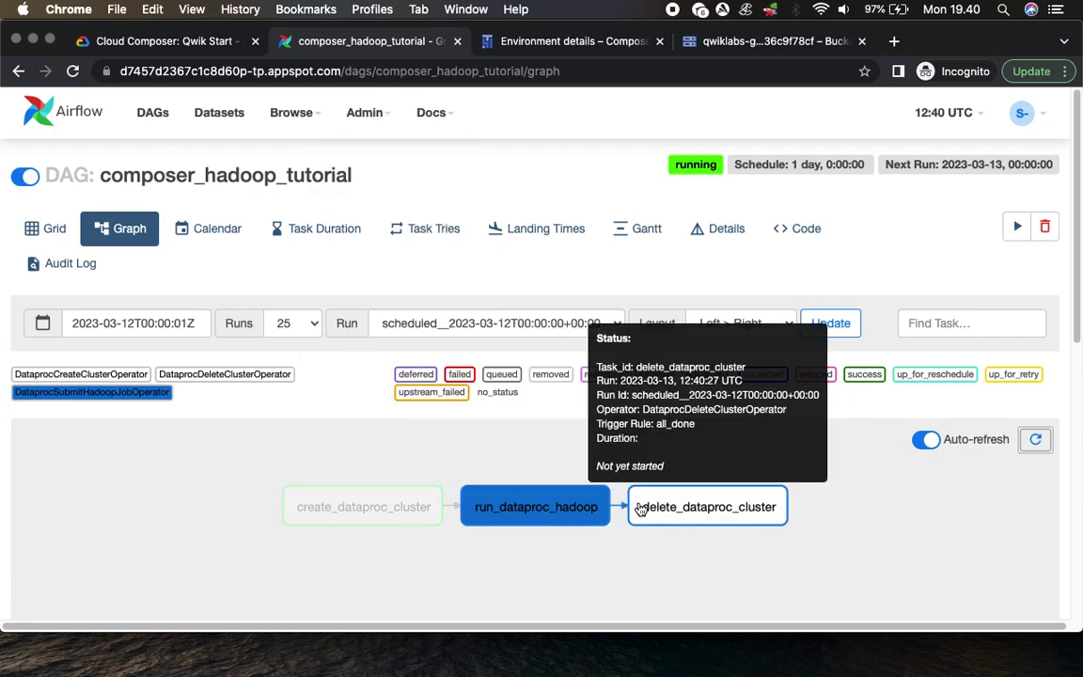
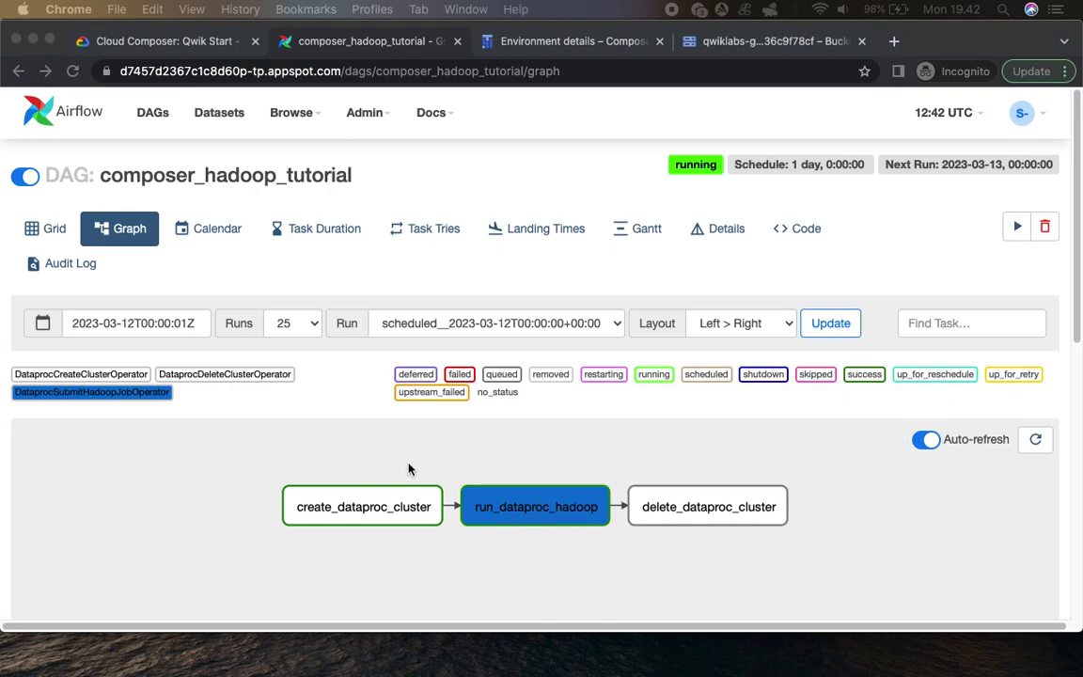
{"action": "mouse_move", "coordinate": [512, 523]}
{"action": "mouse_move", "coordinate": [393, 507]}
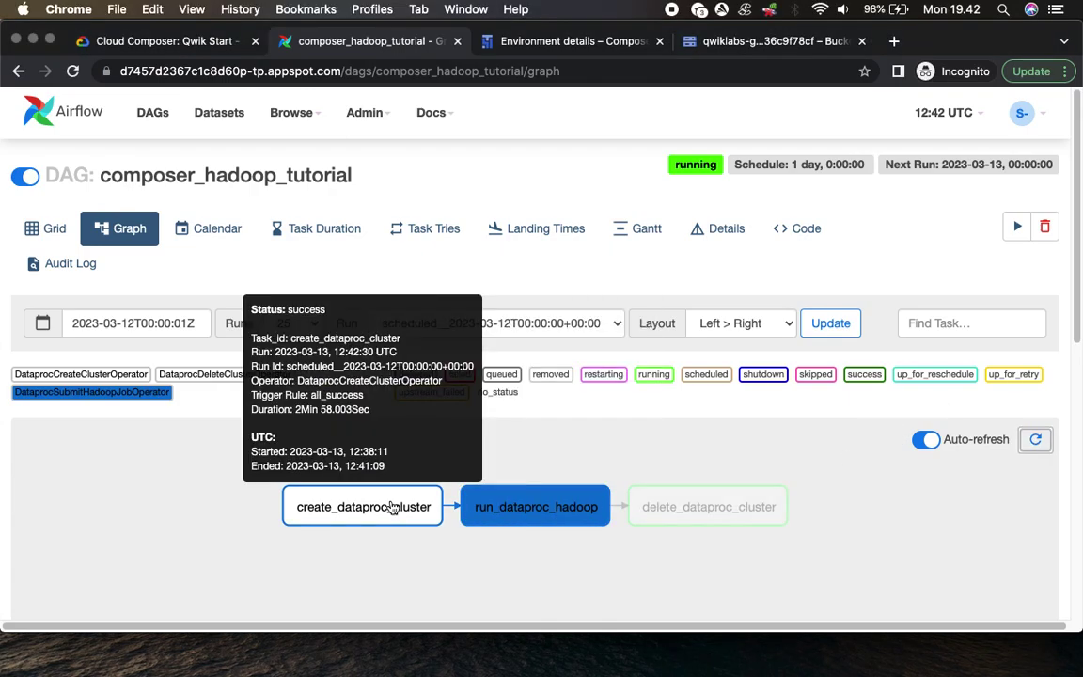
{"action": "mouse_move", "coordinate": [681, 505]}
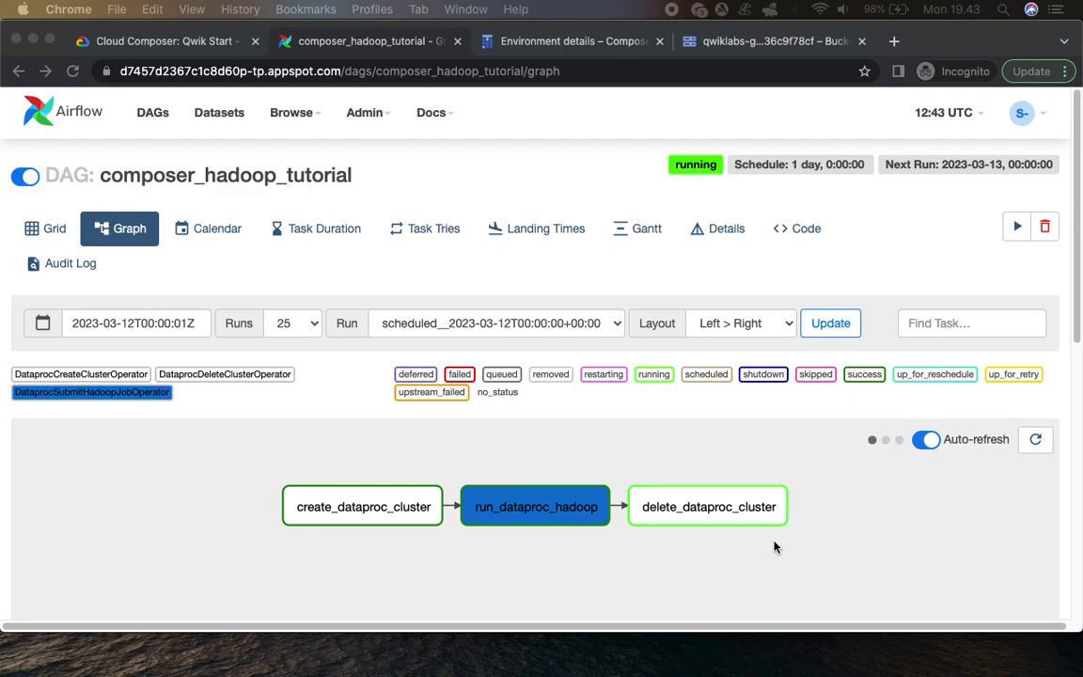
{"action": "mouse_move", "coordinate": [719, 513]}
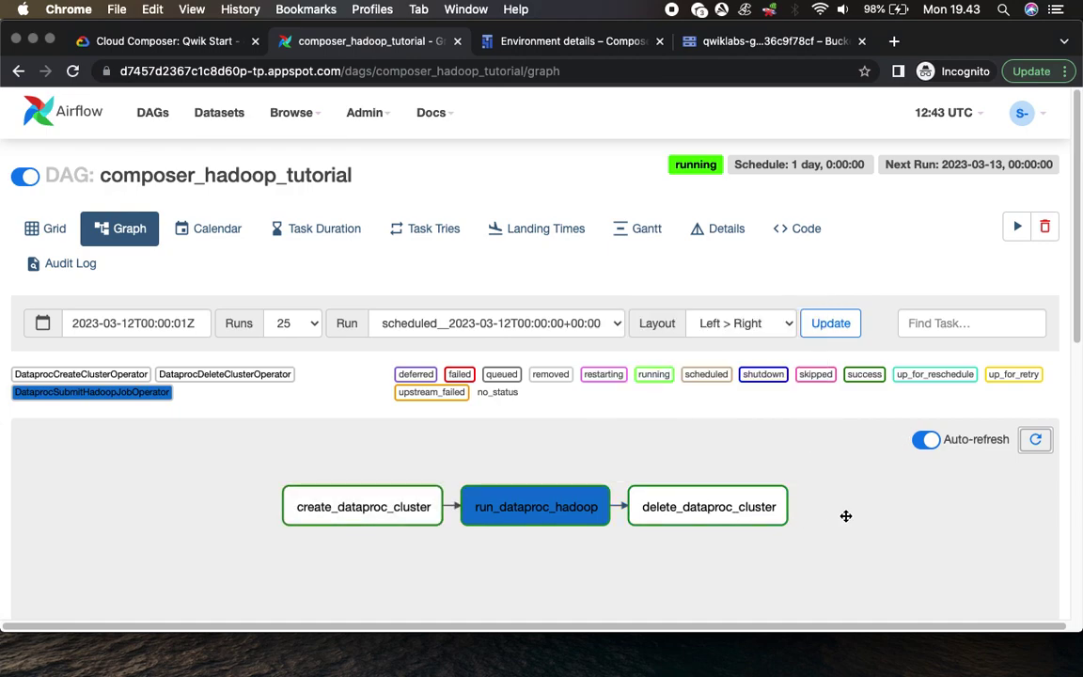
Step: Consult the lab's rerun steps and open the create_dataproc_cluster task instance from the Airflow graph
{"action": "left_click", "coordinate": [166, 42]}
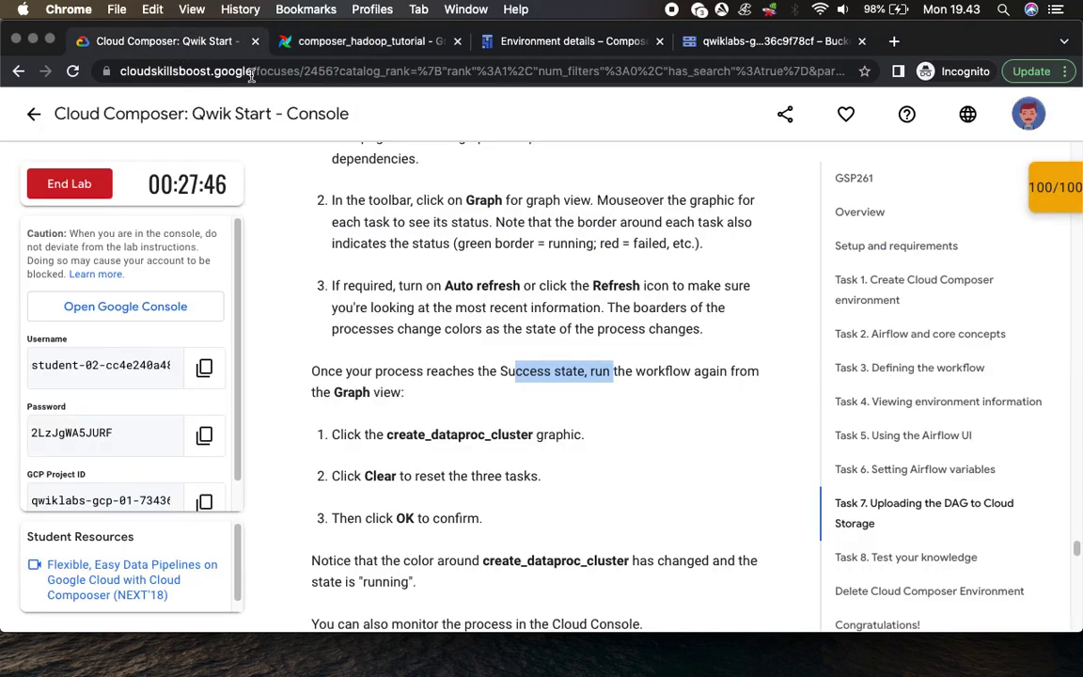
{"action": "scroll", "coordinate": [564, 422], "scroll_direction": "down", "scroll_amount": 5}
{"action": "scroll", "coordinate": [552, 417], "scroll_direction": "down", "scroll_amount": 1}
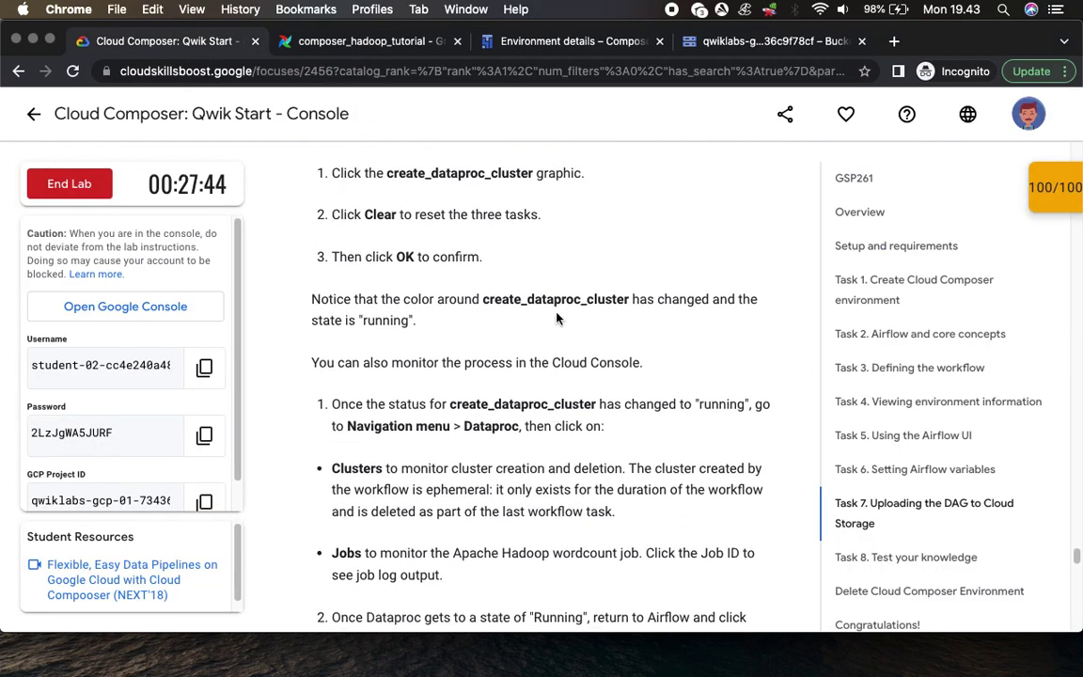
{"action": "left_click_drag", "start_coordinate": [406, 173], "coordinate": [536, 173]}
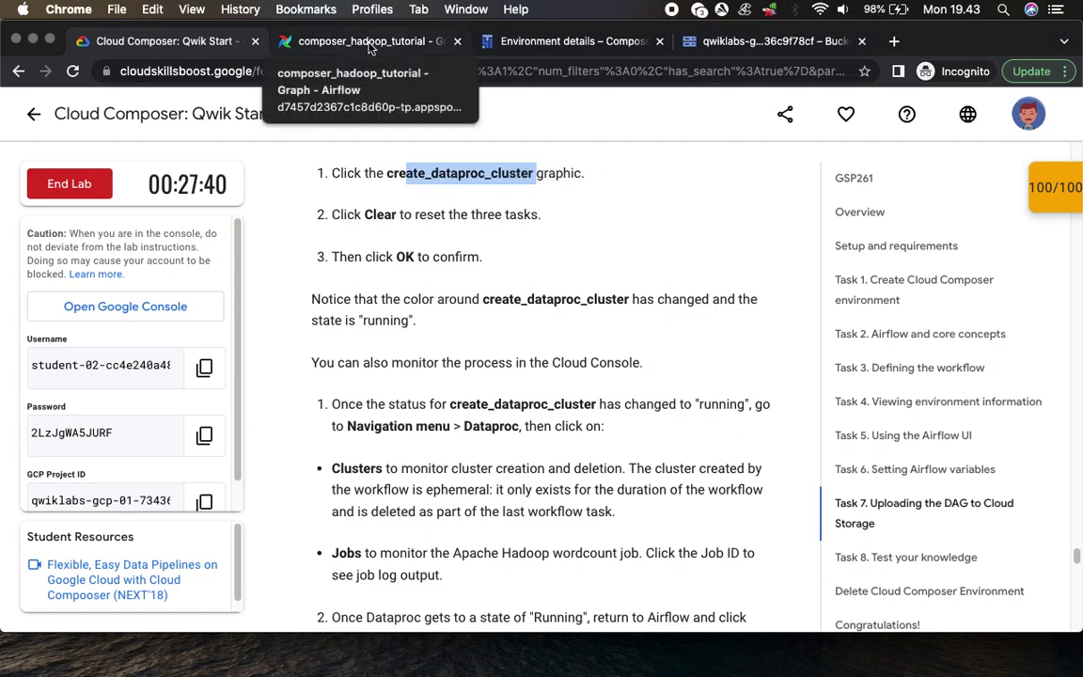
{"action": "left_click", "coordinate": [370, 47]}
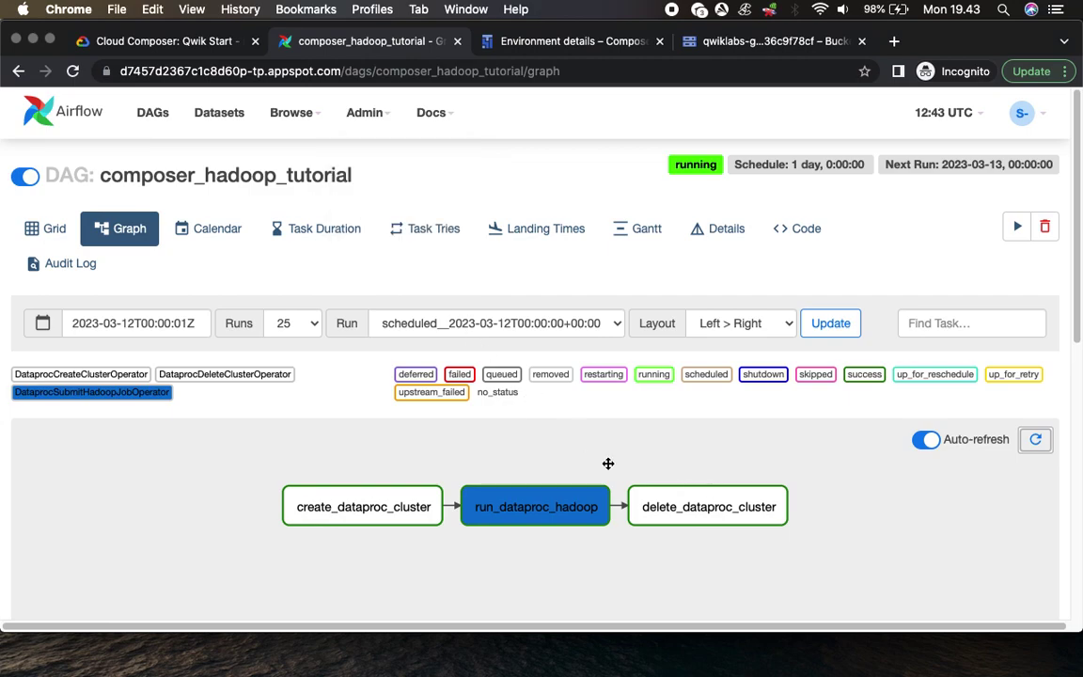
{"action": "left_click", "coordinate": [379, 507]}
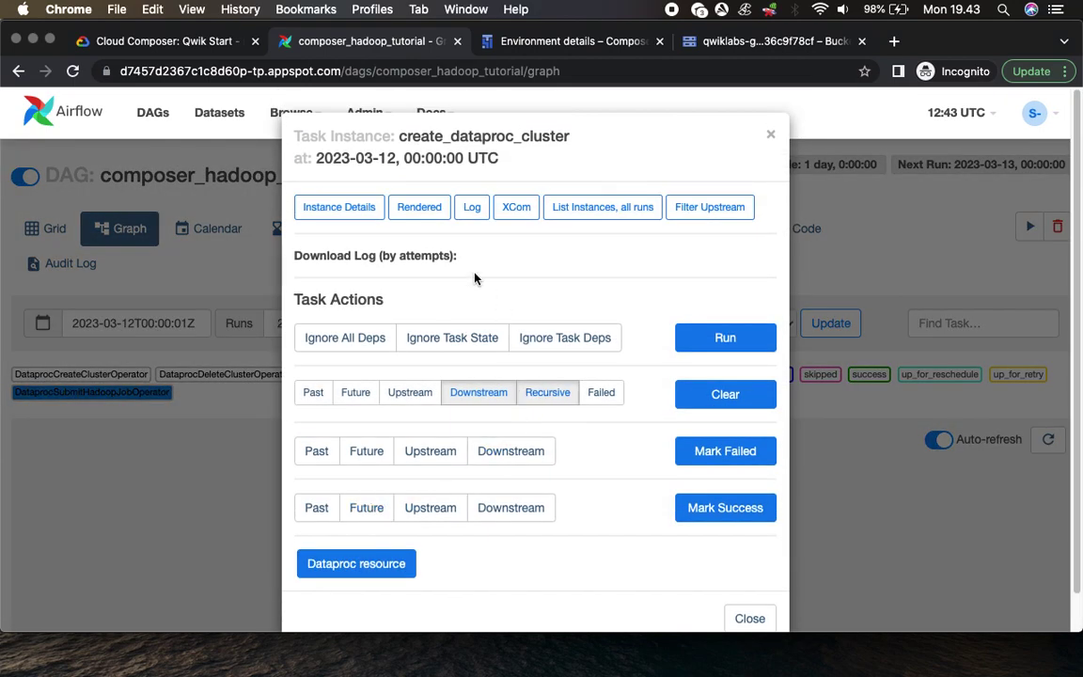
Step: Check the lab's reset instruction, then clear create_dataproc_cluster with the Downstream and Recursive options and confirm clearing the three task instances
{"action": "left_click", "coordinate": [182, 47]}
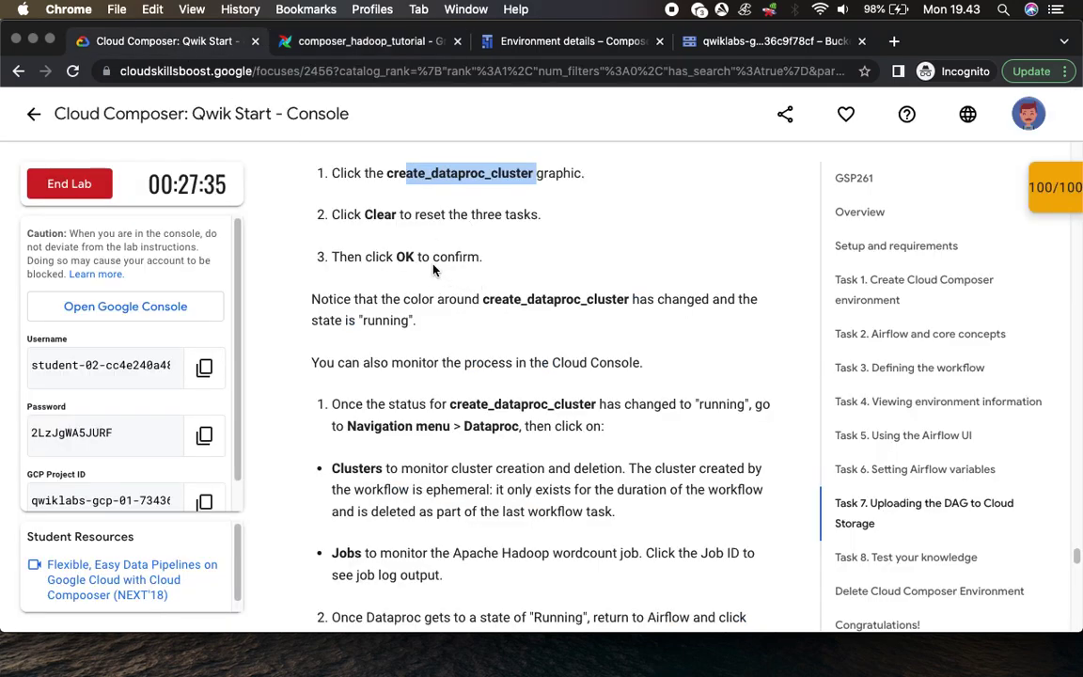
{"action": "left_click_drag", "start_coordinate": [360, 215], "coordinate": [572, 217]}
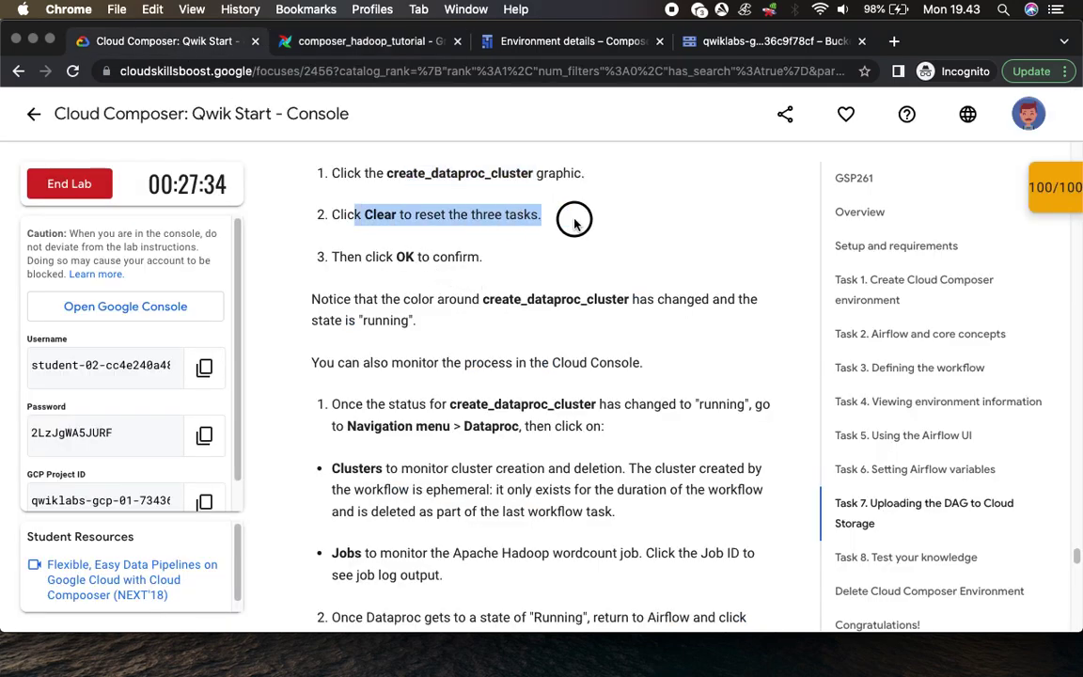
{"action": "left_click", "coordinate": [372, 41]}
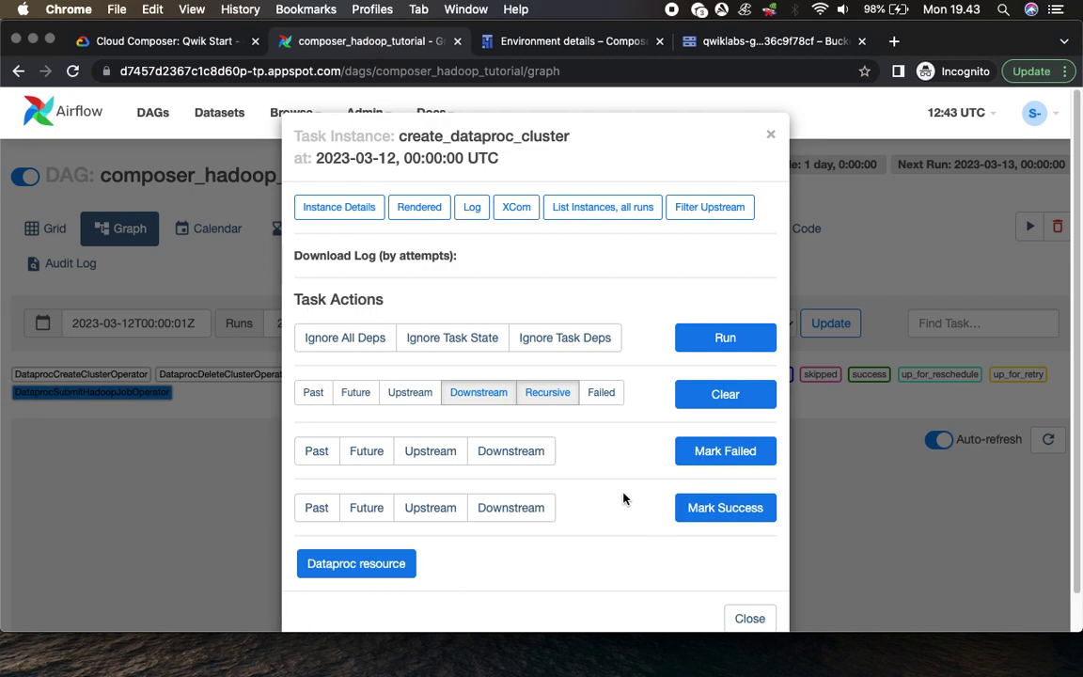
{"action": "scroll", "coordinate": [622, 498], "scroll_direction": "down", "scroll_amount": 1}
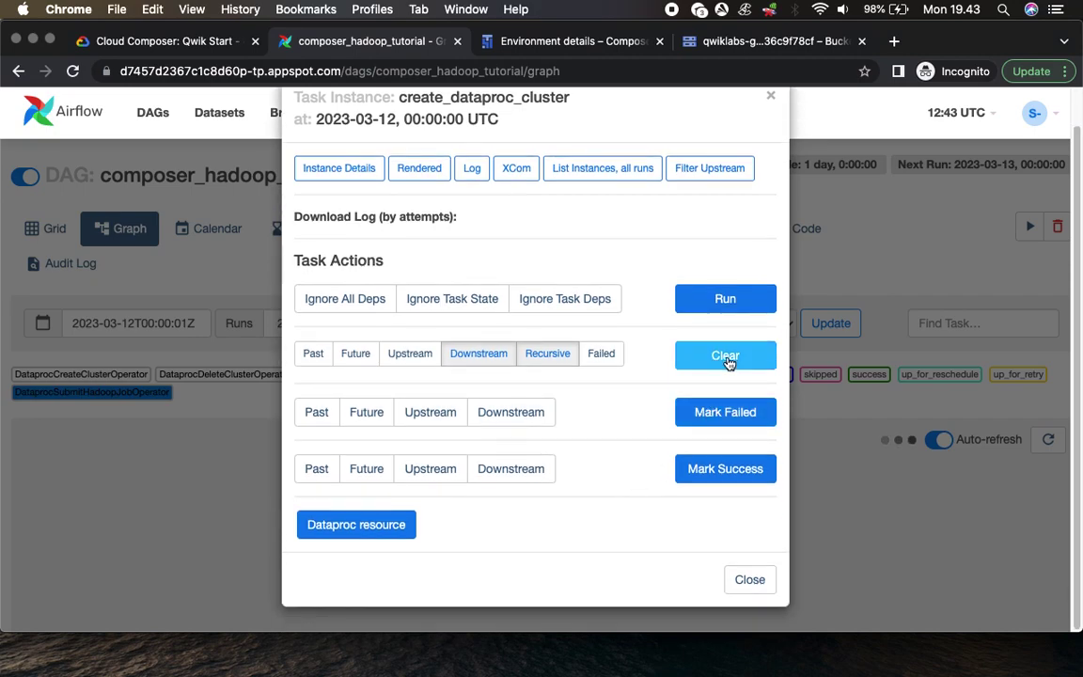
{"action": "left_click", "coordinate": [726, 356]}
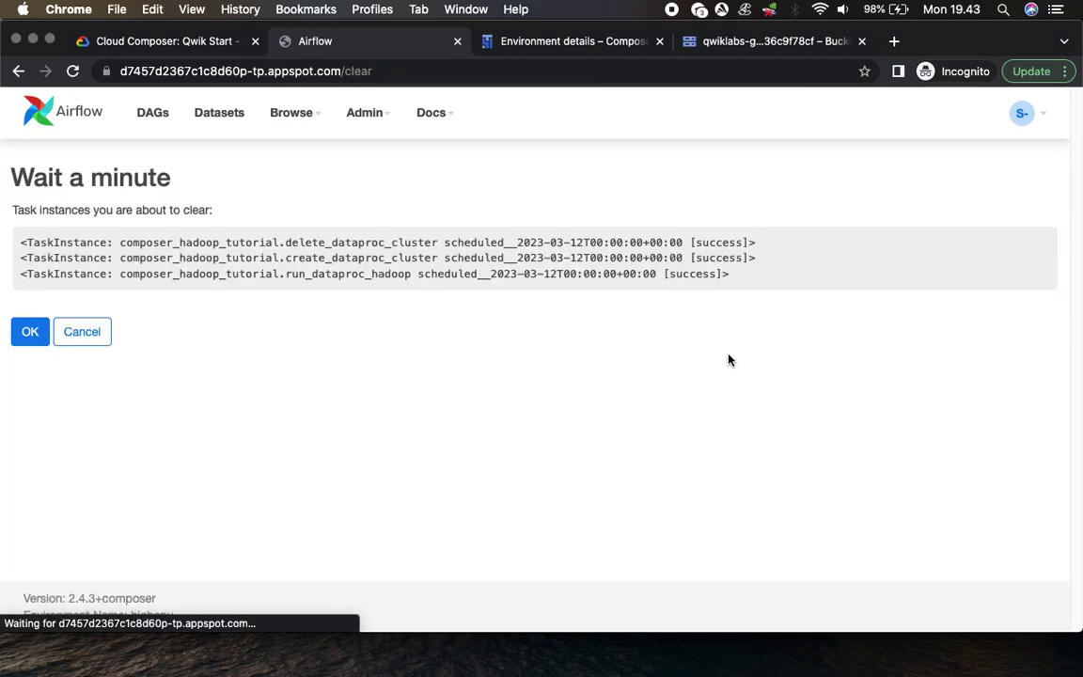
{"action": "left_click", "coordinate": [35, 331]}
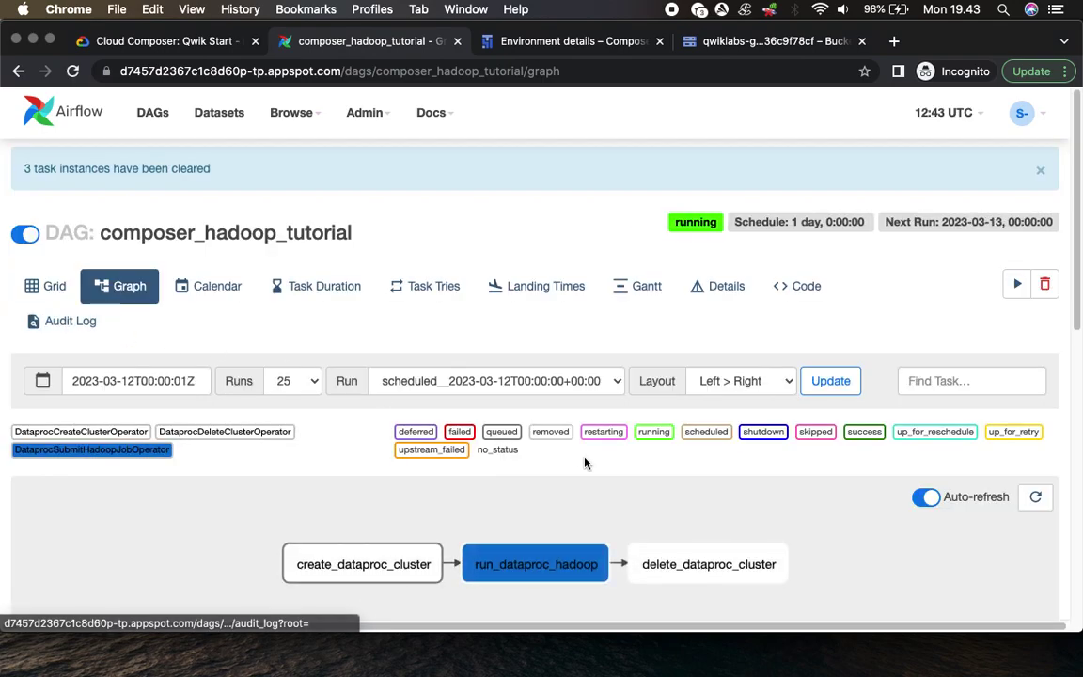
Step: Read the lab's note about the create_dataproc_cluster state change and inspect the cleared tasks' statuses in the Airflow graph
{"action": "left_click", "coordinate": [161, 43]}
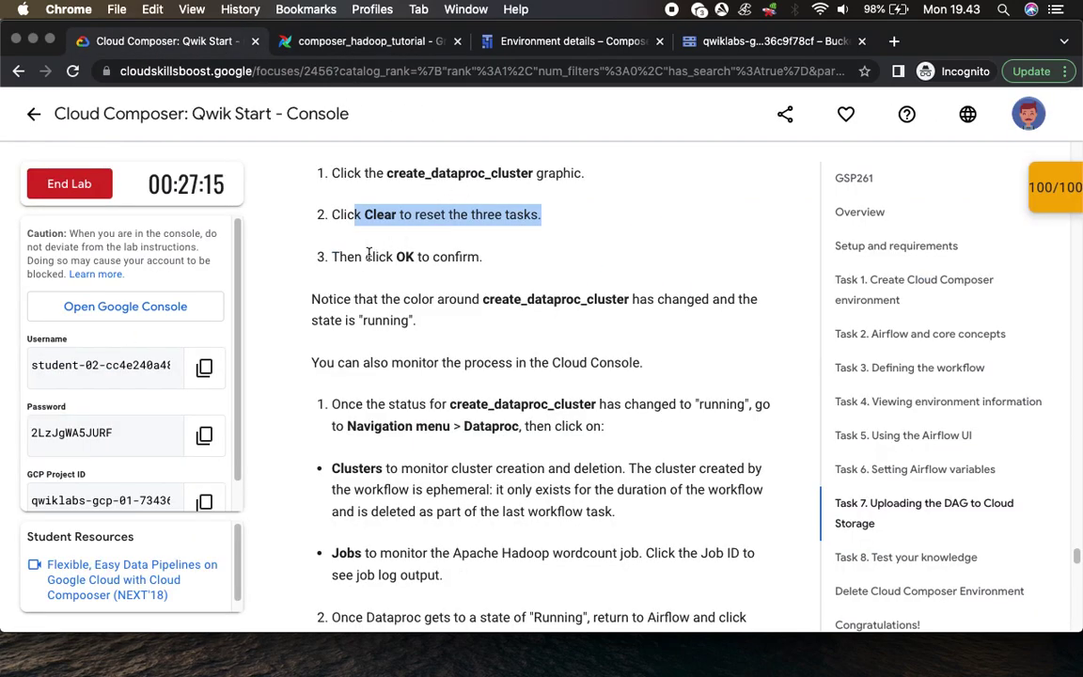
{"action": "left_click_drag", "start_coordinate": [648, 299], "coordinate": [655, 339]}
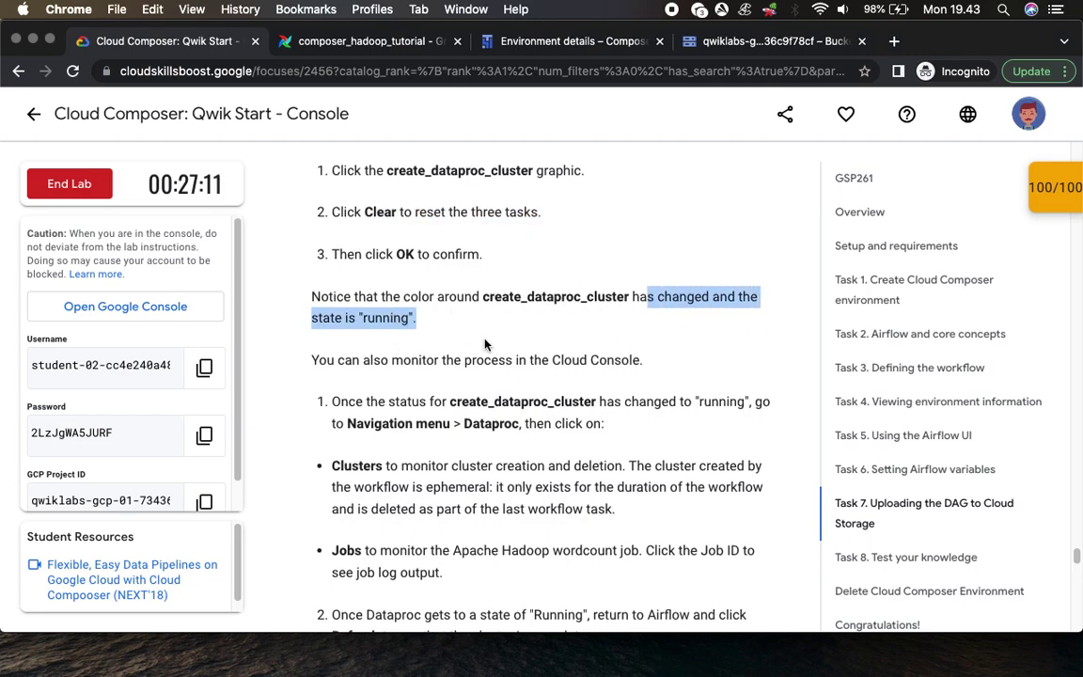
{"action": "scroll", "coordinate": [436, 304], "scroll_direction": "down", "scroll_amount": 3}
{"action": "left_click", "coordinate": [347, 41]}
{"action": "mouse_move", "coordinate": [355, 586]}
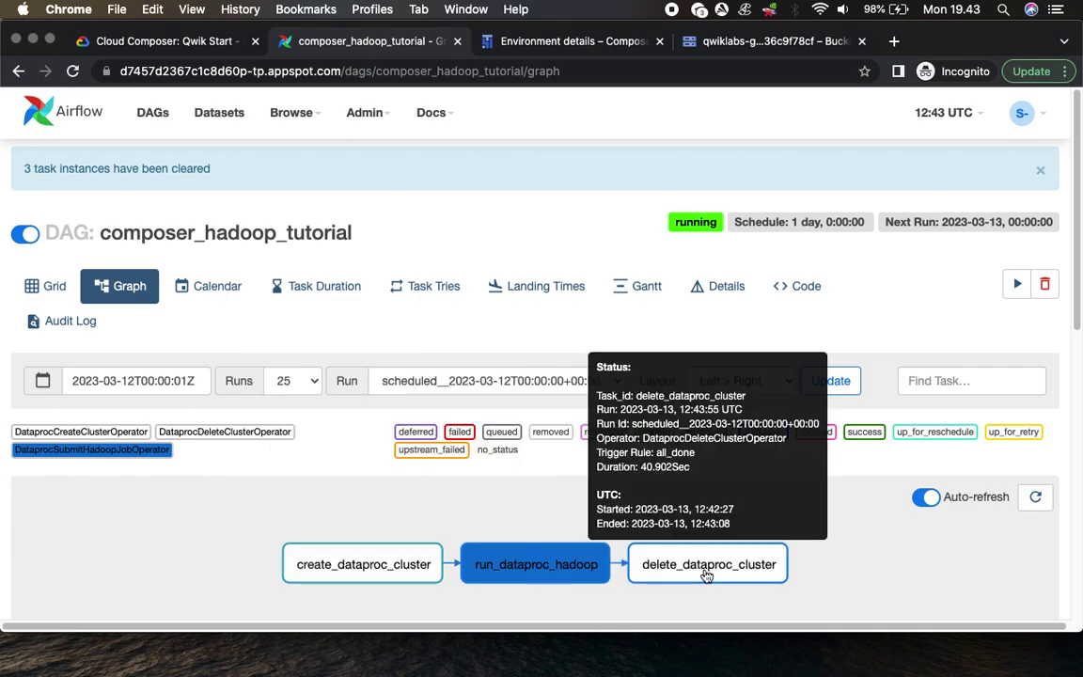
Step: Read the lab's instructions for monitoring the process through Dataproc clusters and jobs in the Cloud Console
{"action": "left_click", "coordinate": [183, 41]}
{"action": "scroll", "coordinate": [422, 287], "scroll_direction": "down", "scroll_amount": 2}
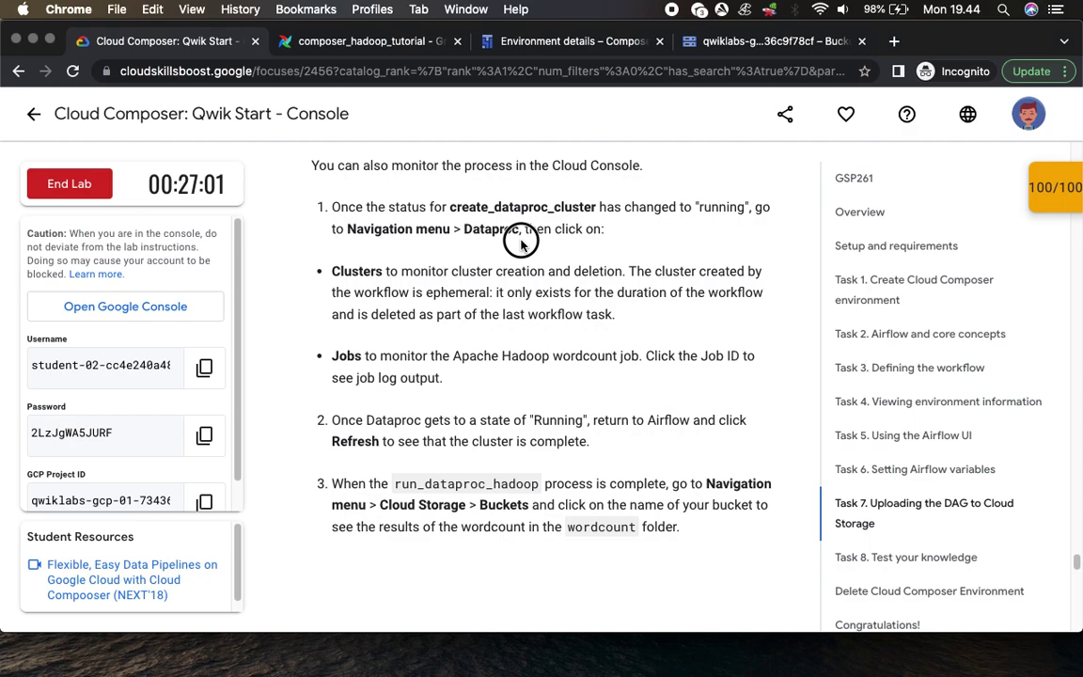
{"action": "left_click_drag", "start_coordinate": [382, 229], "coordinate": [520, 230]}
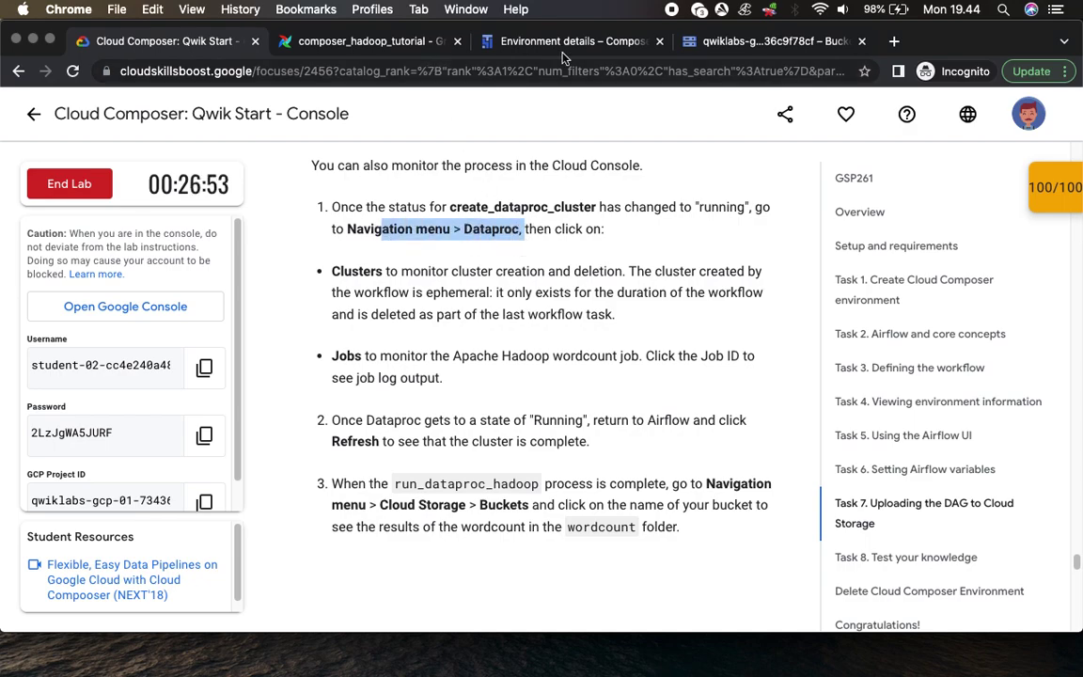
Step: Open the Dataproc Clusters page from the Cloud Console in a separate browser tab and hide its info panel
{"action": "left_click", "coordinate": [562, 44]}
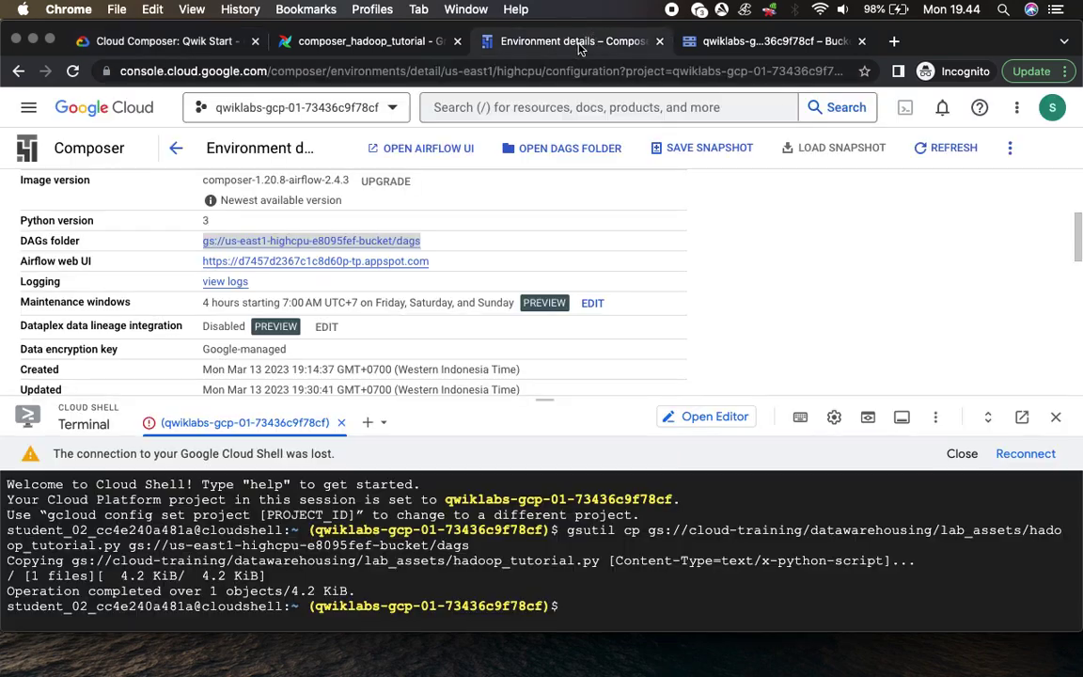
{"action": "left_click", "coordinate": [28, 106]}
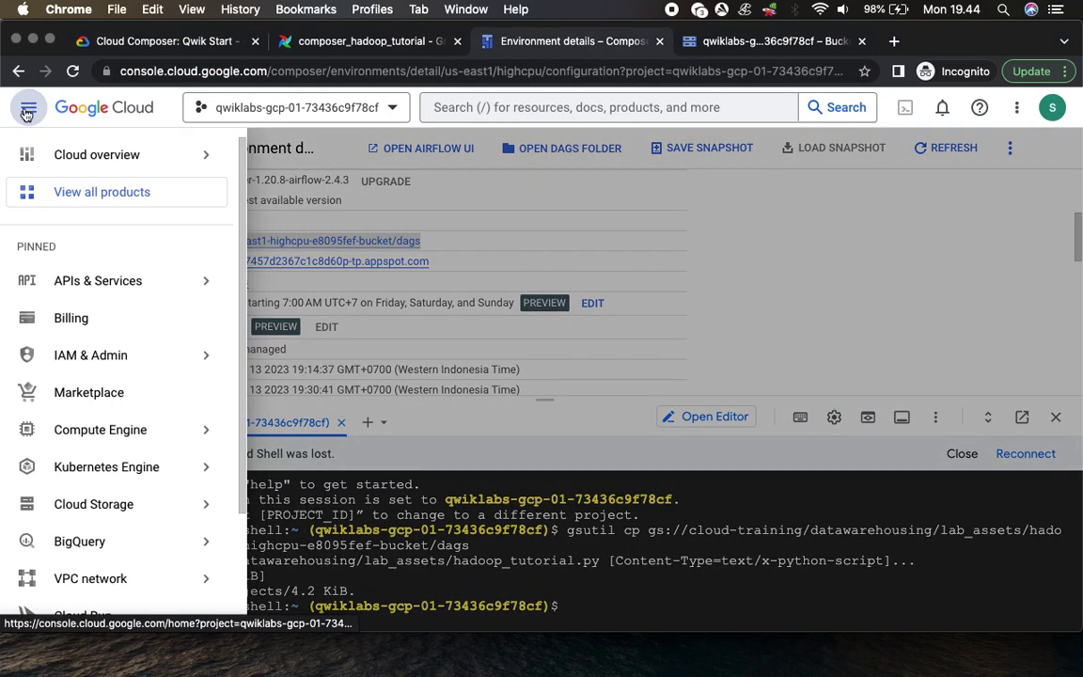
{"action": "scroll", "coordinate": [80, 583], "scroll_direction": "down", "scroll_amount": 3}
{"action": "mouse_move", "coordinate": [80, 535]}
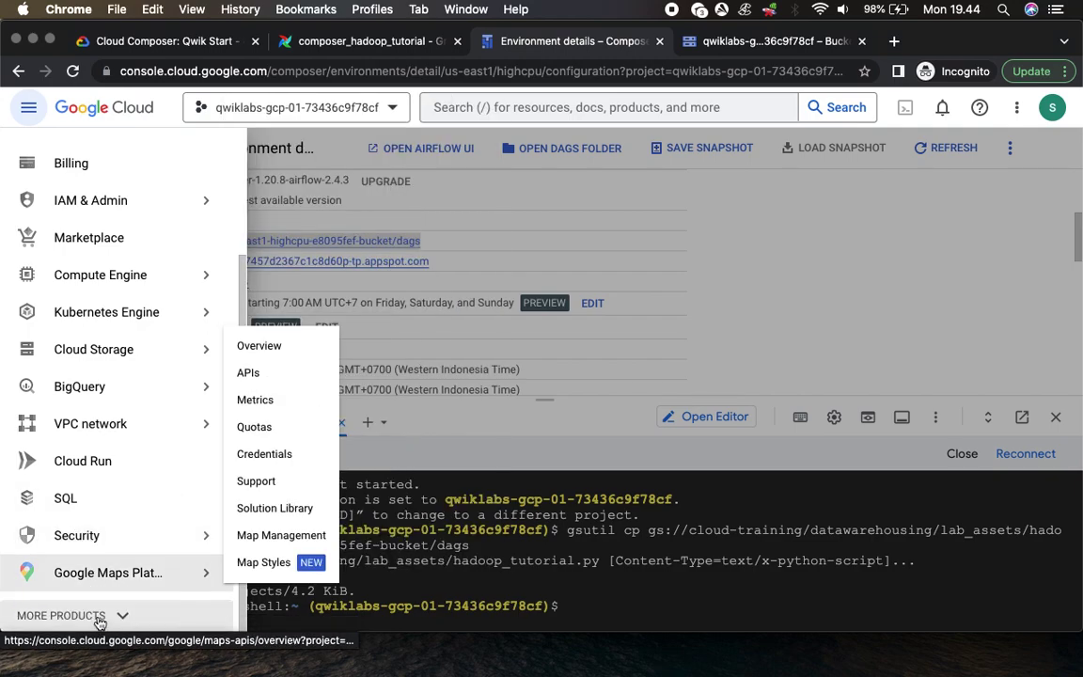
{"action": "scroll", "coordinate": [111, 459], "scroll_direction": "up", "scroll_amount": 5}
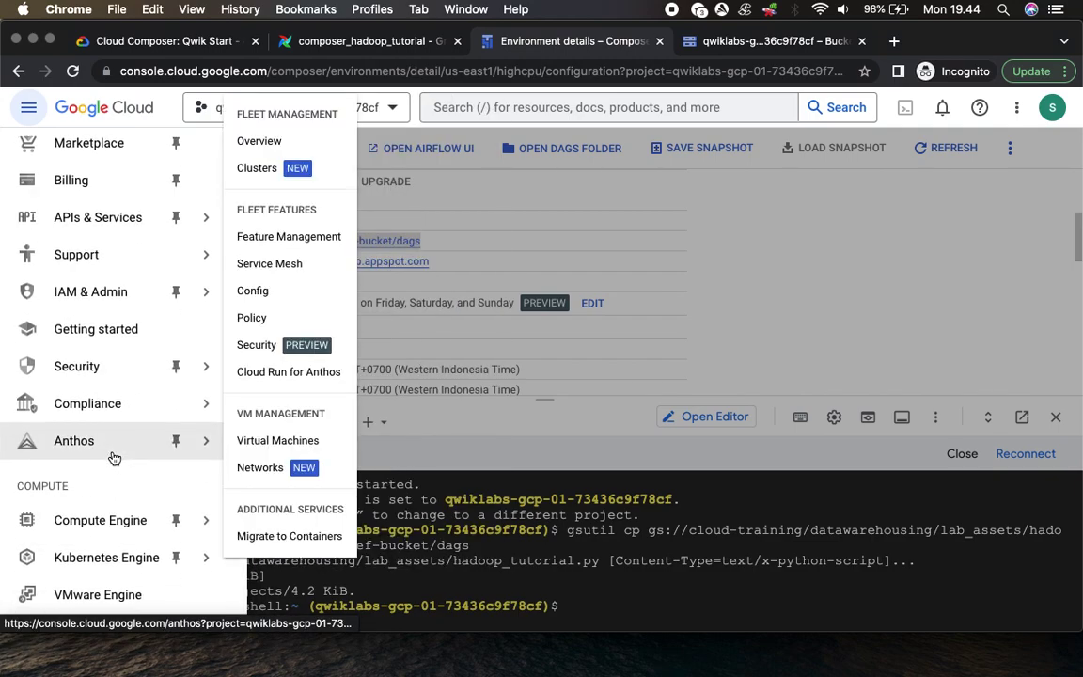
{"action": "scroll", "coordinate": [114, 458], "scroll_direction": "down", "scroll_amount": 5}
{"action": "scroll", "coordinate": [111, 456], "scroll_direction": "down", "scroll_amount": 10}
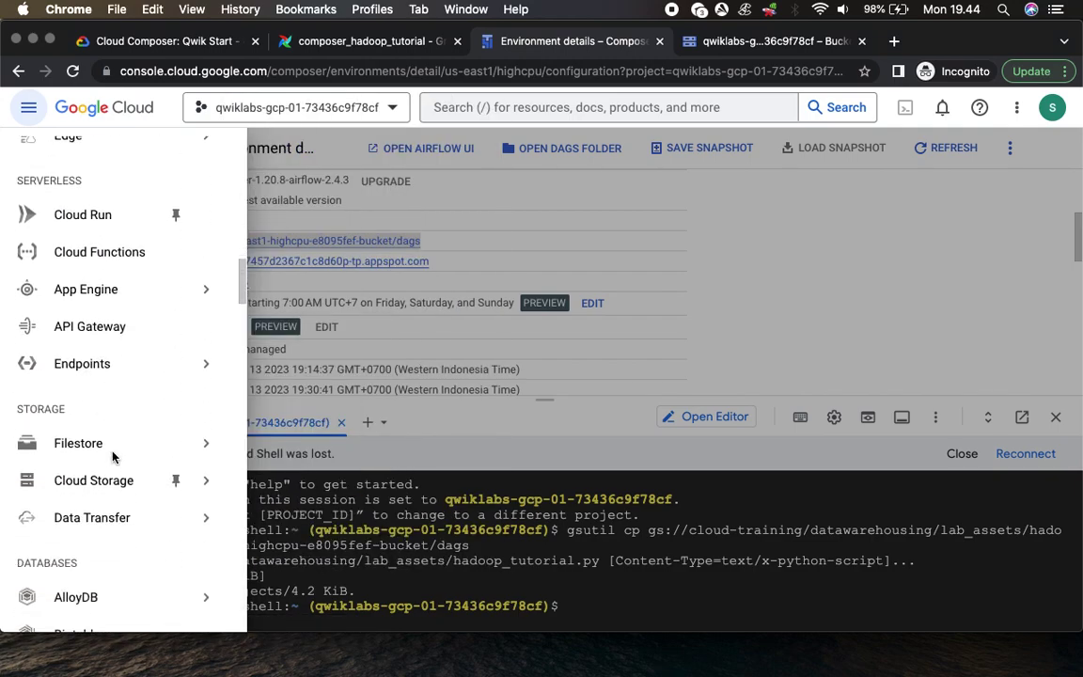
{"action": "scroll", "coordinate": [112, 457], "scroll_direction": "down", "scroll_amount": 8}
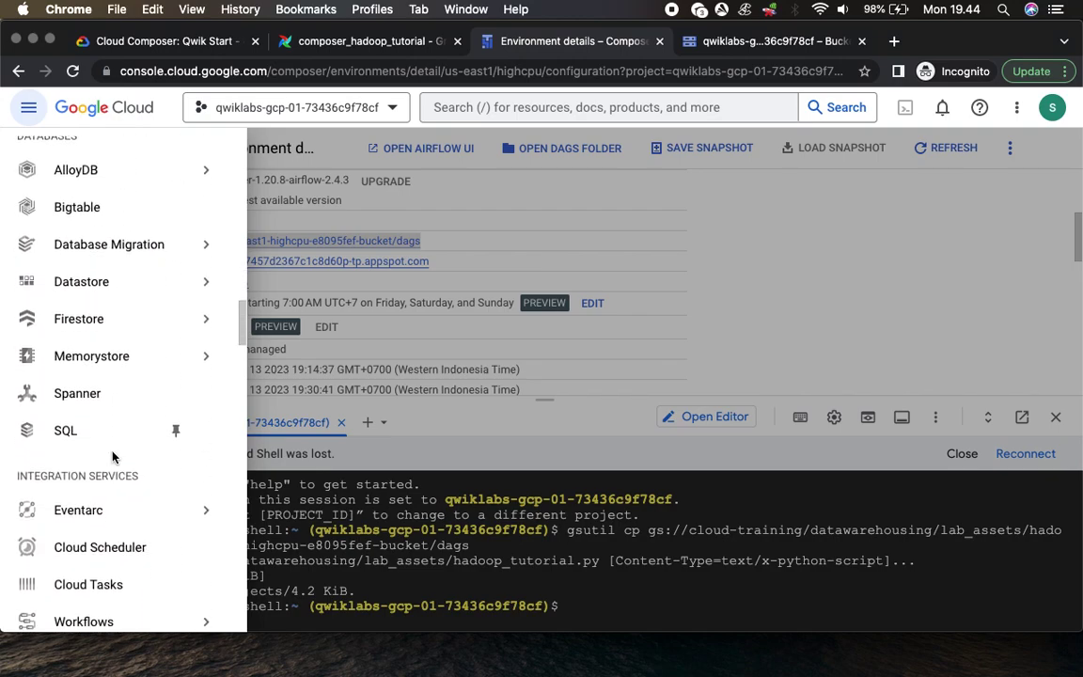
{"action": "scroll", "coordinate": [112, 457], "scroll_direction": "down", "scroll_amount": 5}
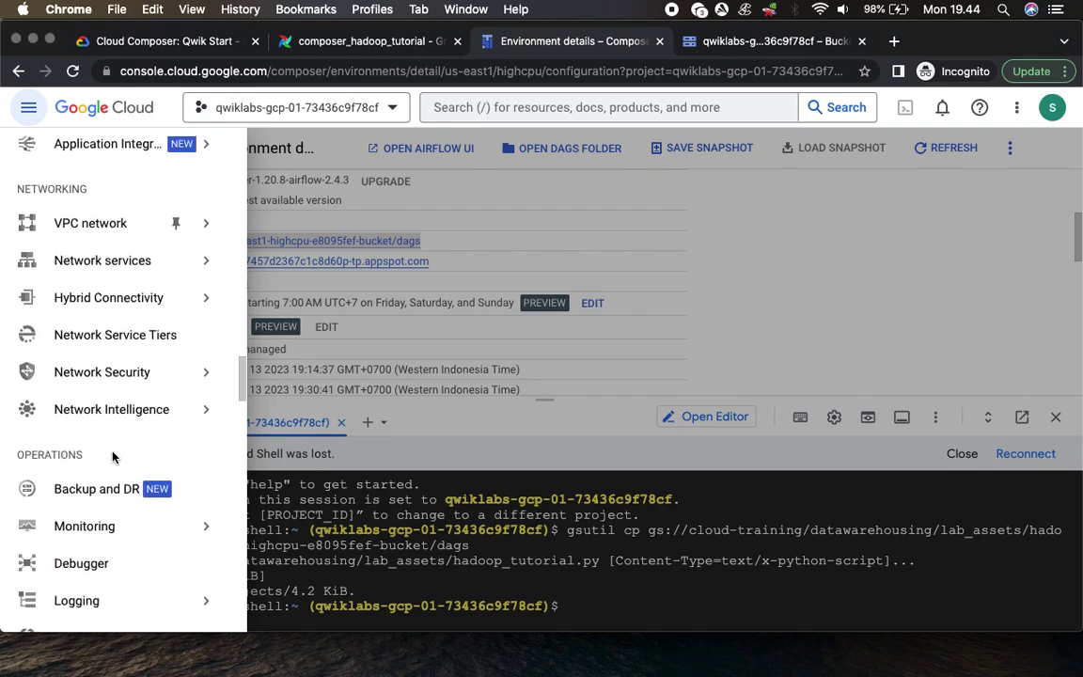
{"action": "scroll", "coordinate": [112, 457], "scroll_direction": "down", "scroll_amount": 6}
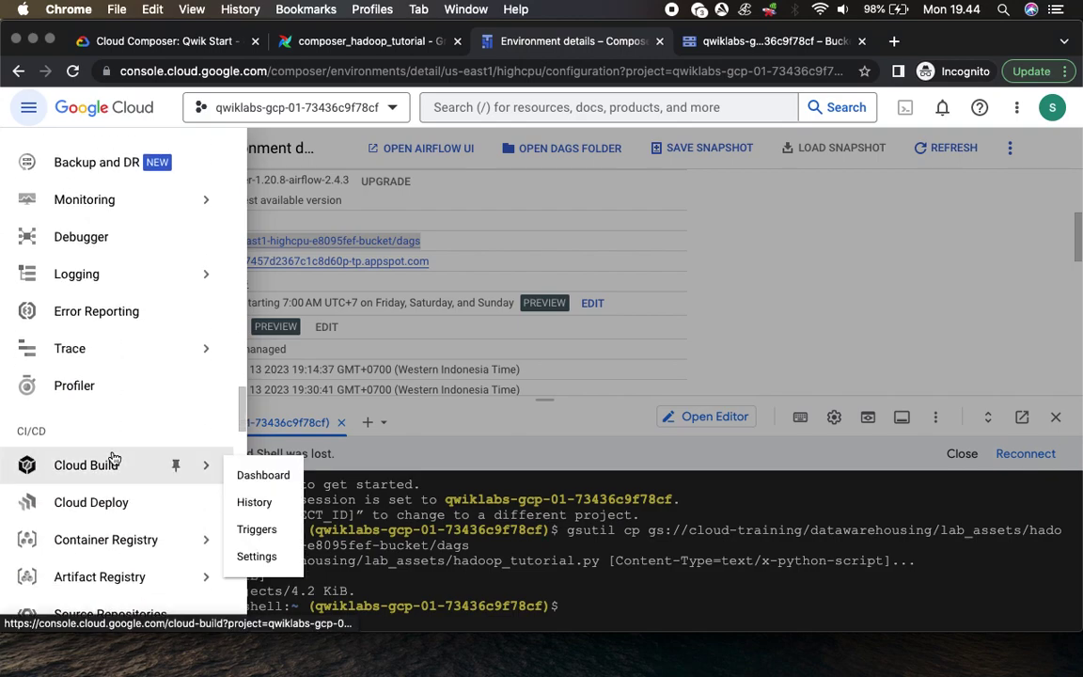
{"action": "scroll", "coordinate": [112, 457], "scroll_direction": "down", "scroll_amount": 5}
{"action": "scroll", "coordinate": [111, 457], "scroll_direction": "down", "scroll_amount": 5}
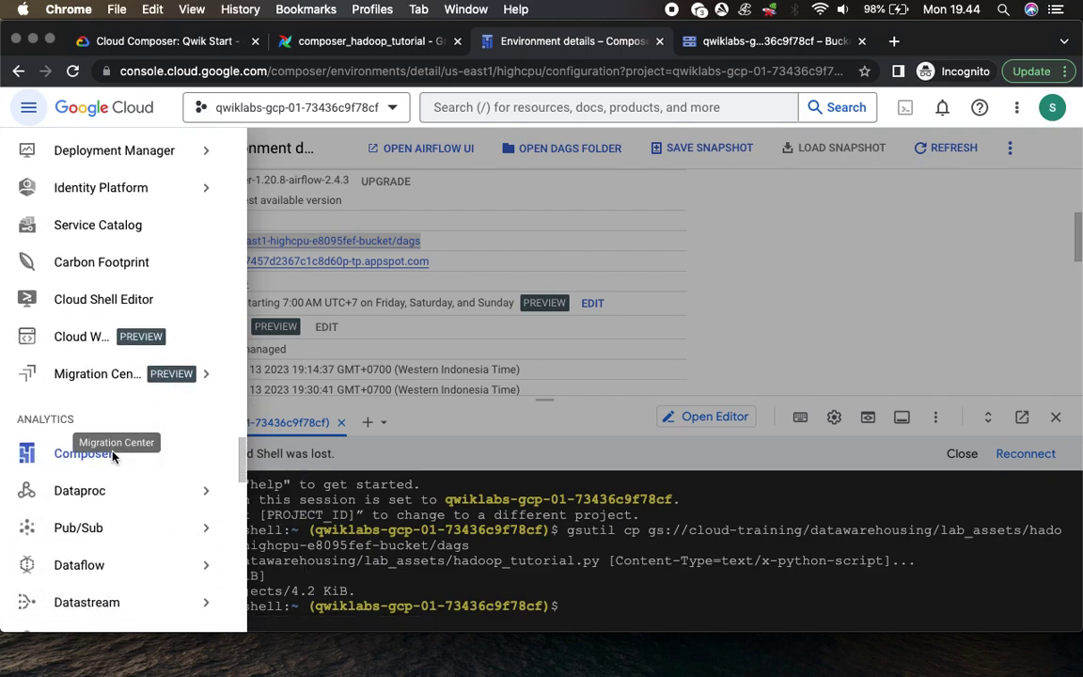
{"action": "right_click", "coordinate": [119, 486]}
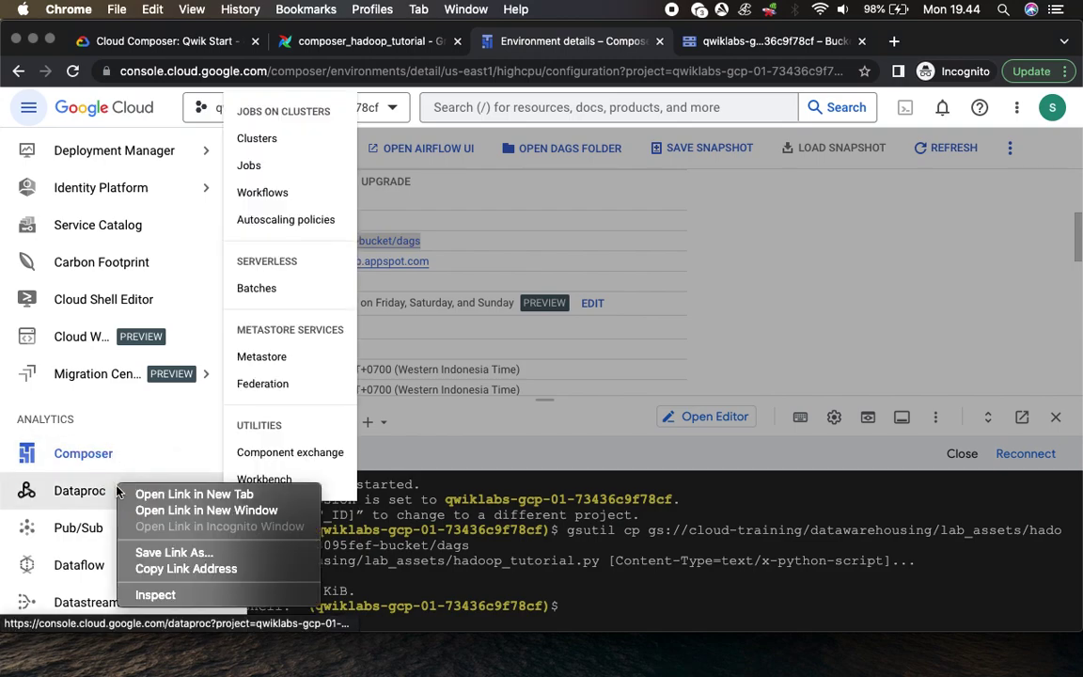
{"action": "left_click", "coordinate": [163, 496]}
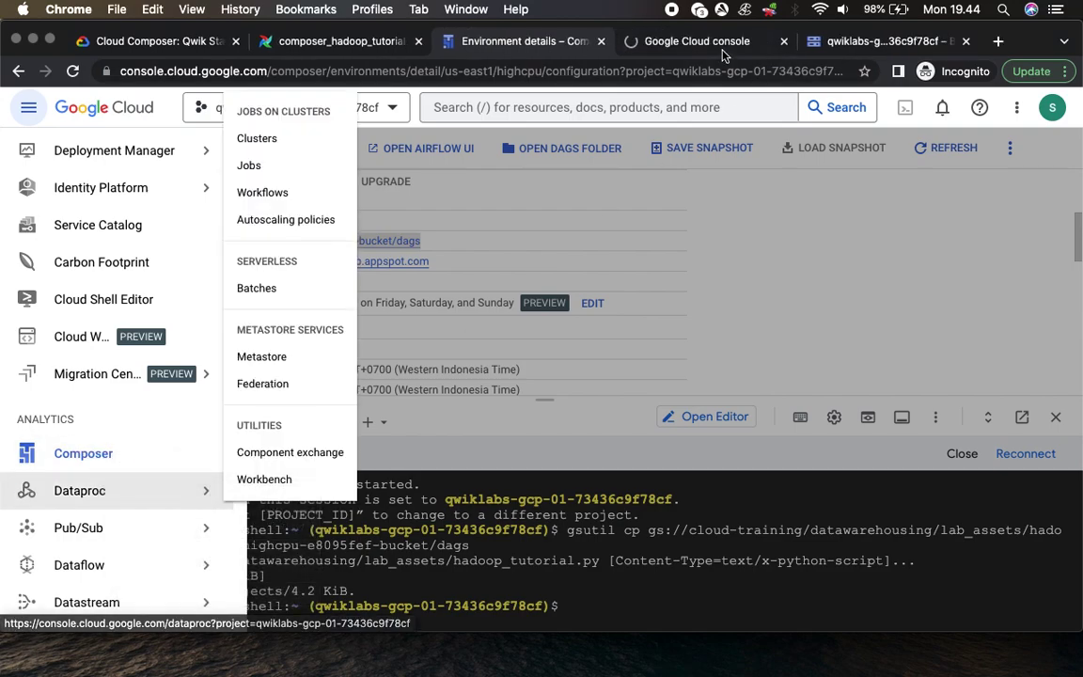
{"action": "left_click", "coordinate": [698, 45]}
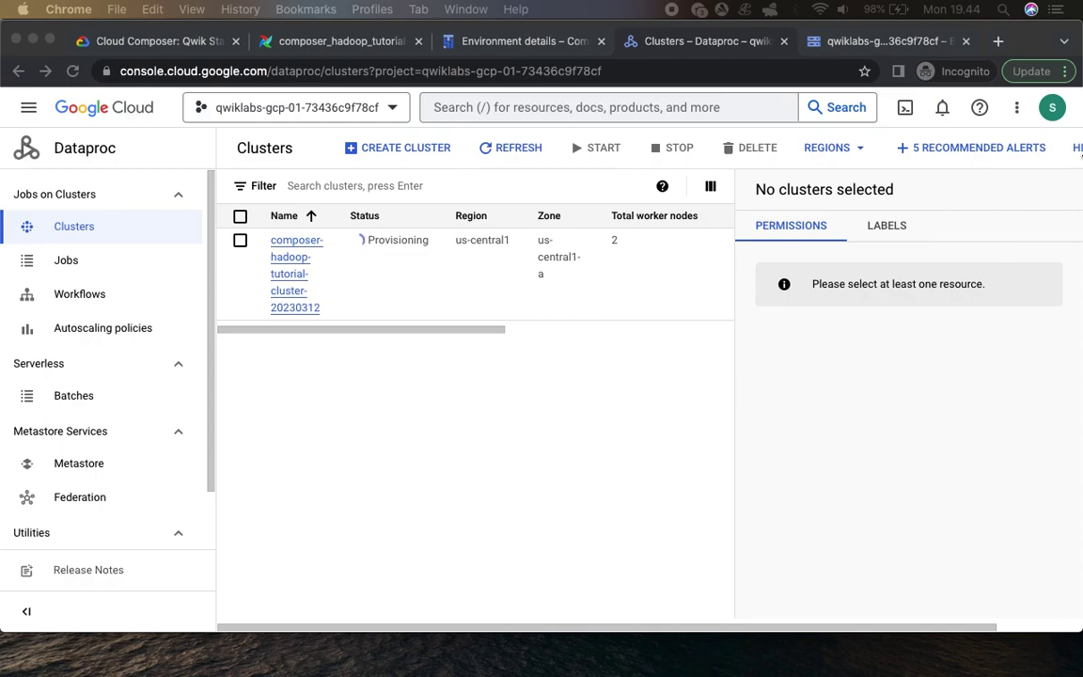
{"action": "left_click", "coordinate": [1077, 149]}
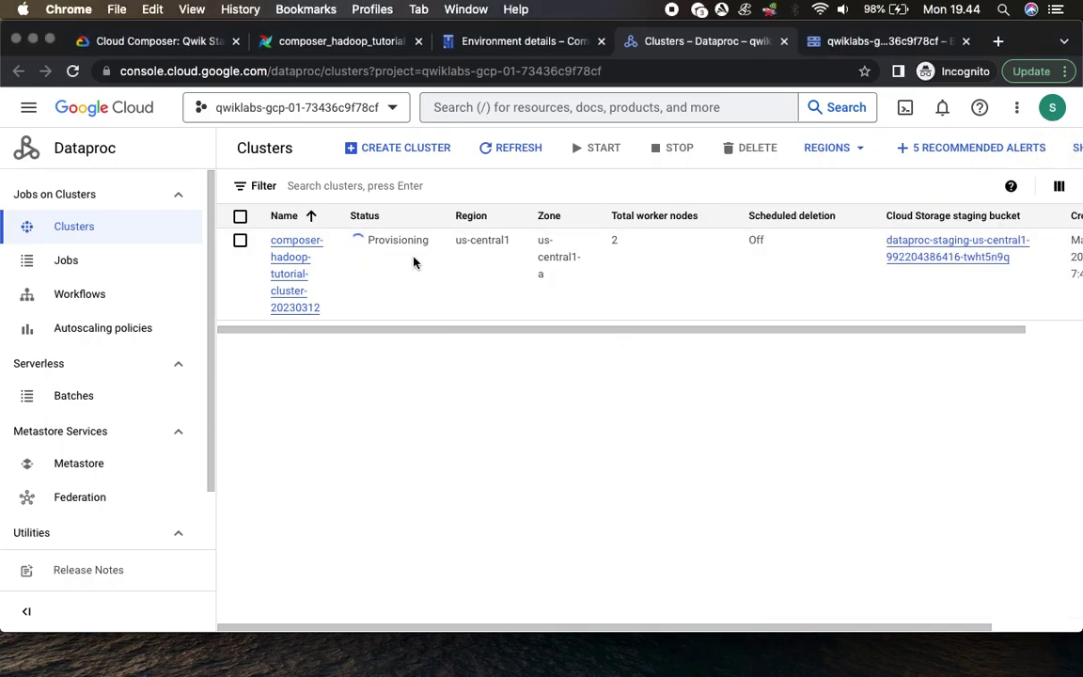
Step: Compare the lab's cluster and job monitoring instructions with the task states in the Airflow graph and the Dataproc cluster's status
{"action": "left_click", "coordinate": [138, 41]}
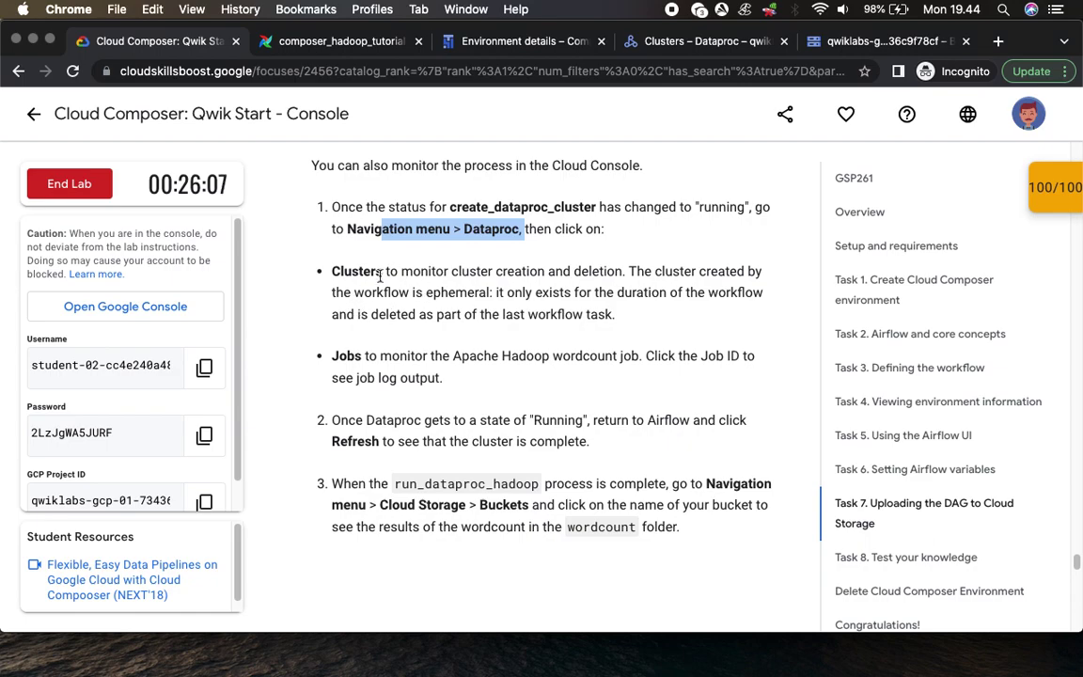
{"action": "left_click", "coordinate": [334, 41]}
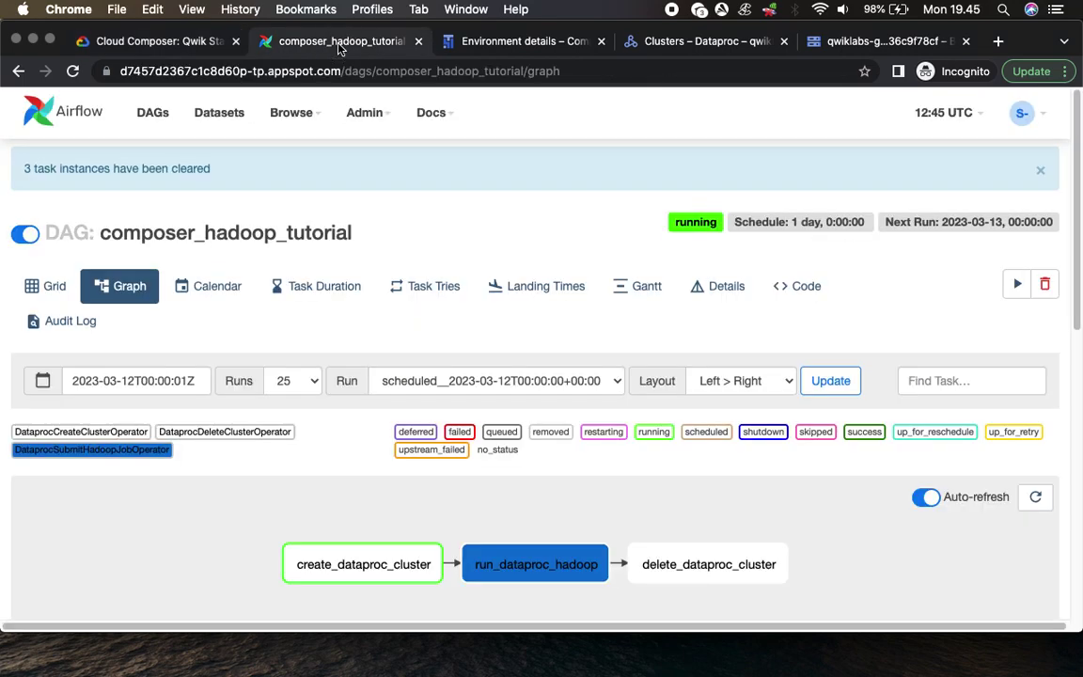
{"action": "left_click", "coordinate": [496, 42]}
{"action": "left_click", "coordinate": [652, 41]}
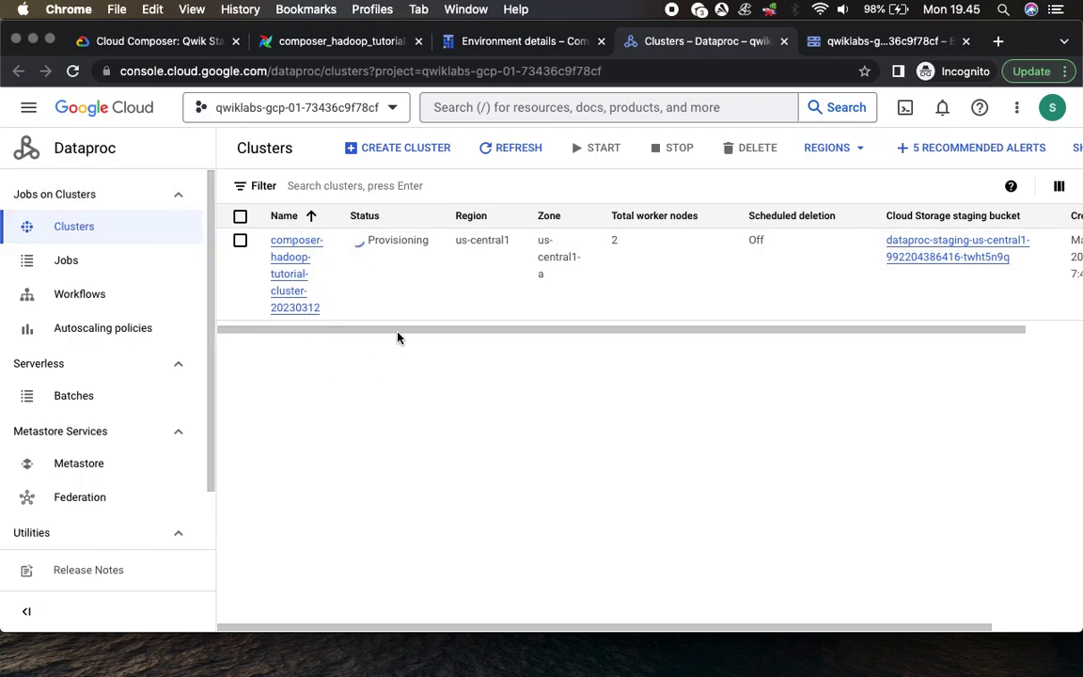
{"action": "left_click", "coordinate": [141, 42]}
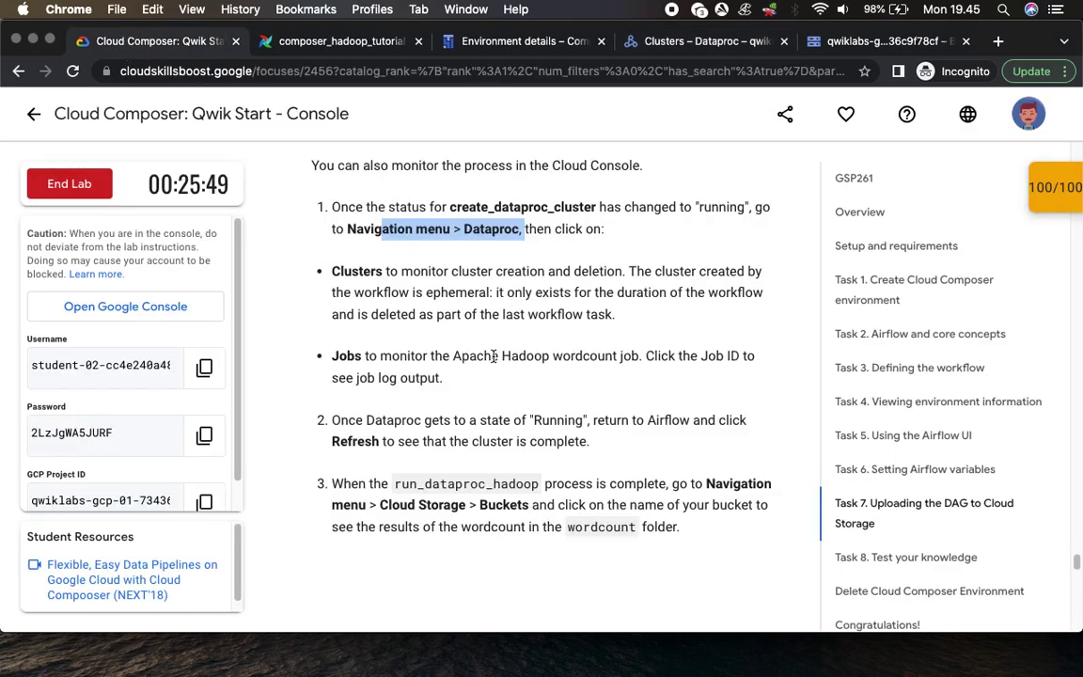
{"action": "scroll", "coordinate": [415, 328], "scroll_direction": "down", "scroll_amount": 1}
Step: Check the status of the Hadoop job in Dataproc's Jobs list, then return to the Clusters list
{"action": "left_click", "coordinate": [694, 42]}
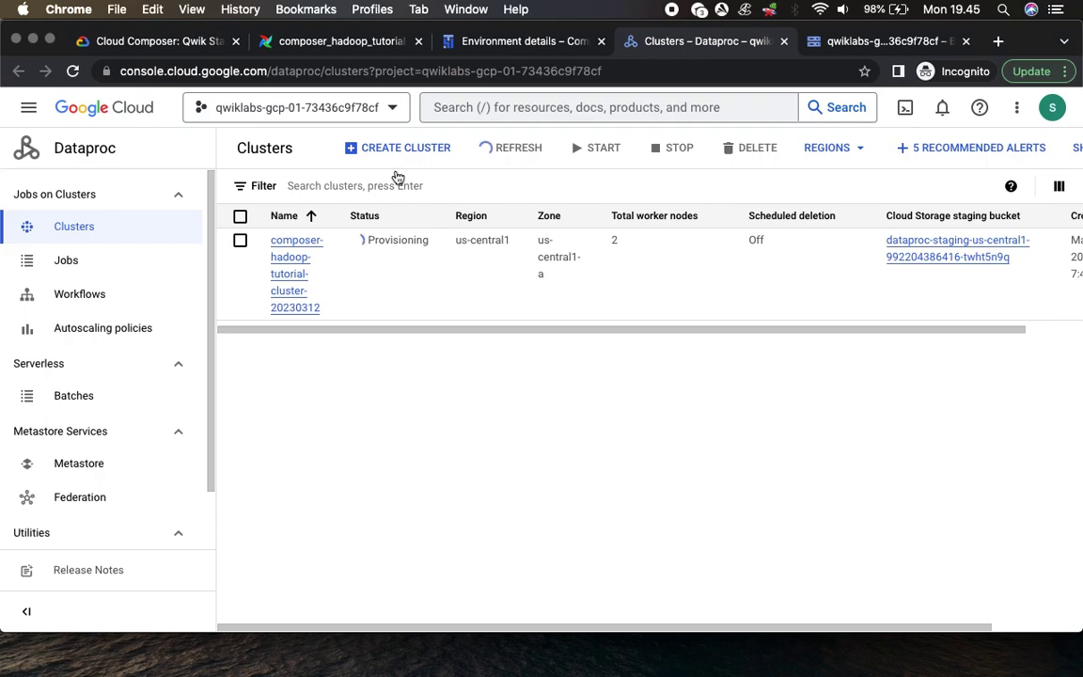
{"action": "left_click", "coordinate": [60, 263]}
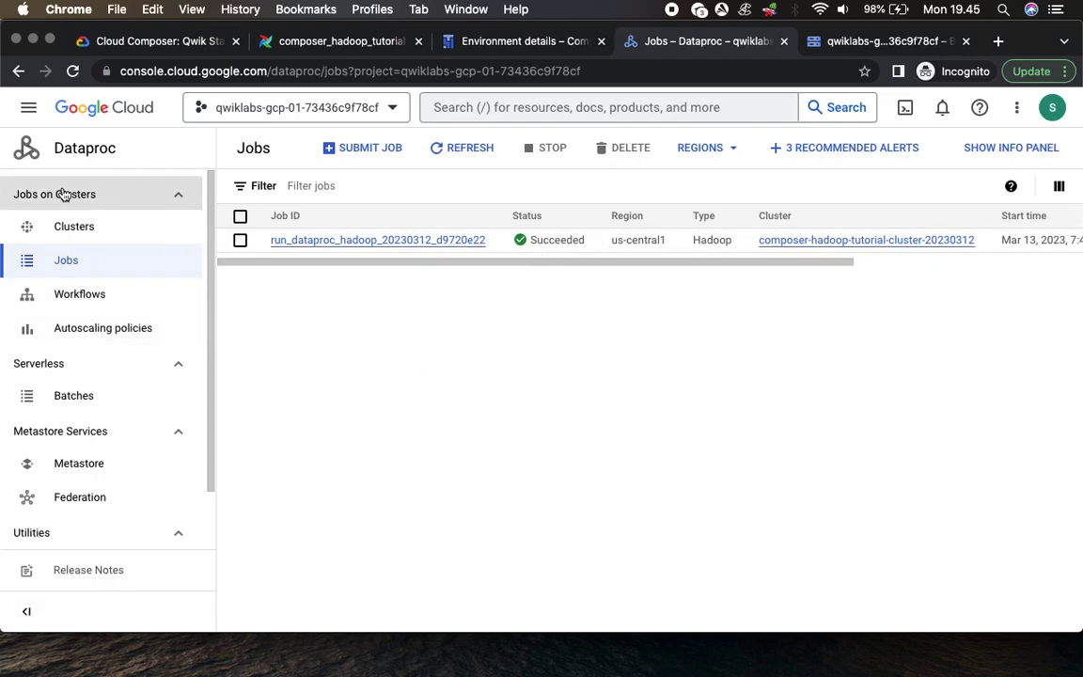
{"action": "left_click", "coordinate": [74, 228]}
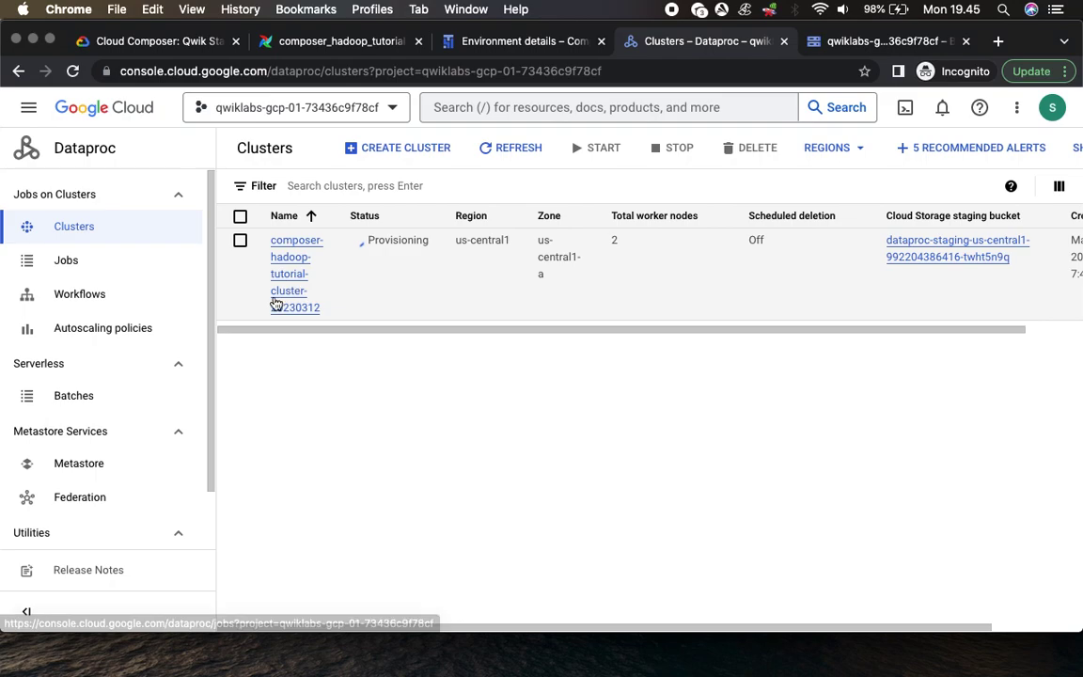
Step: Read the lab's remaining monitoring steps and refresh the Dataproc Clusters list to check the cluster's status
{"action": "left_click", "coordinate": [115, 37]}
{"action": "scroll", "coordinate": [374, 368], "scroll_direction": "down", "scroll_amount": 4}
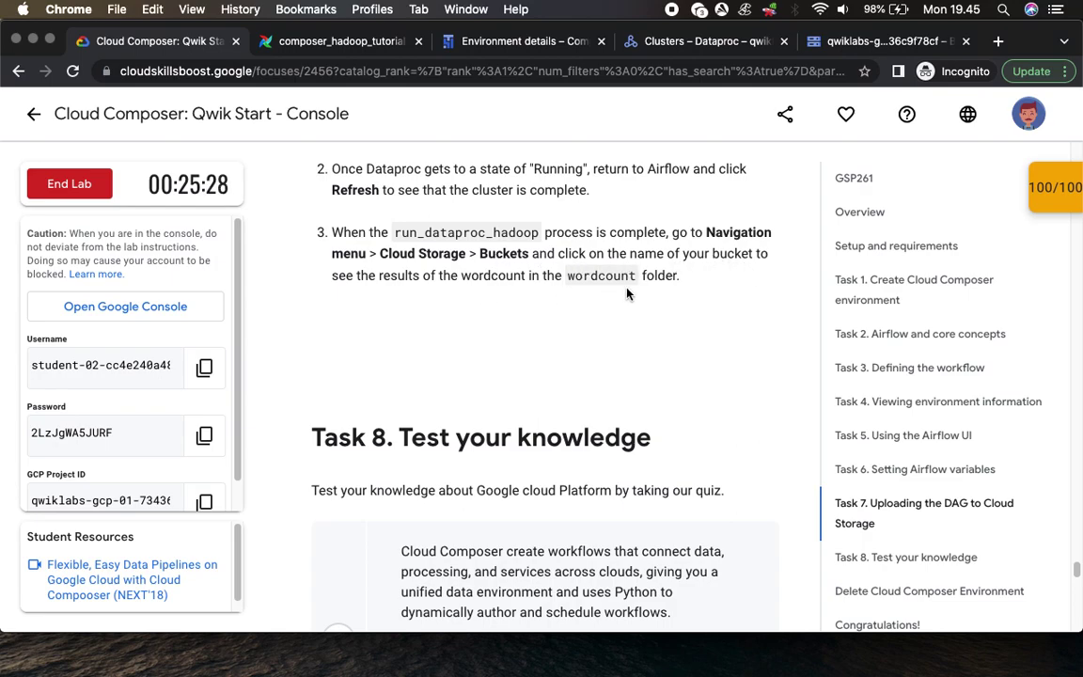
{"action": "left_click", "coordinate": [550, 44]}
{"action": "left_click", "coordinate": [629, 41]}
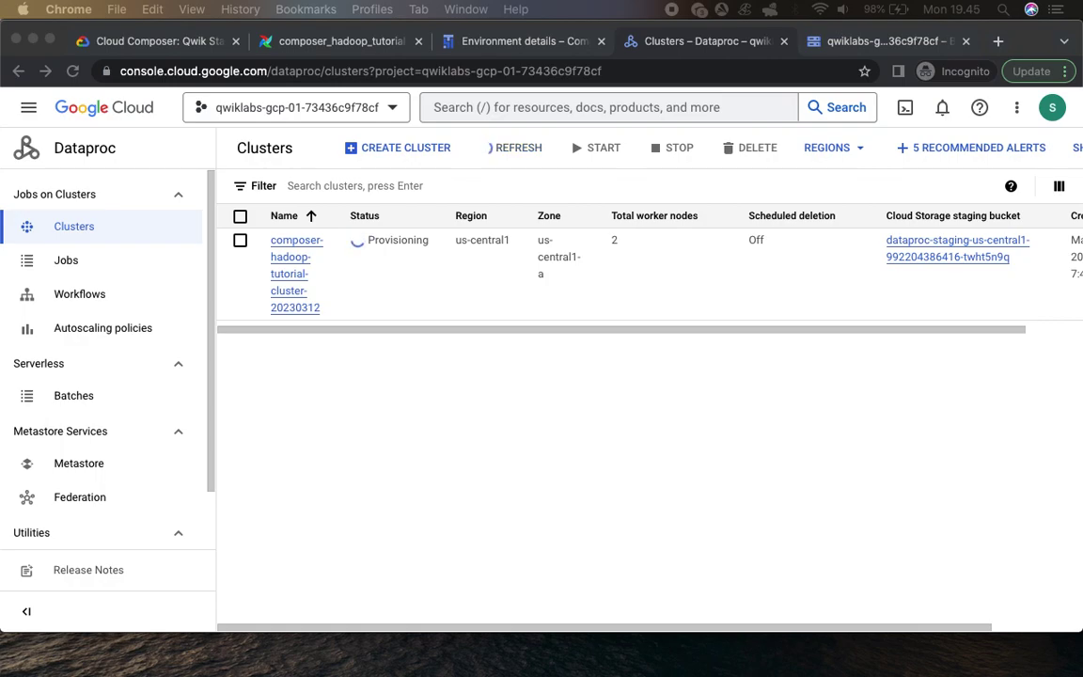
{"action": "left_click_drag", "start_coordinate": [983, 334], "coordinate": [789, 331]}
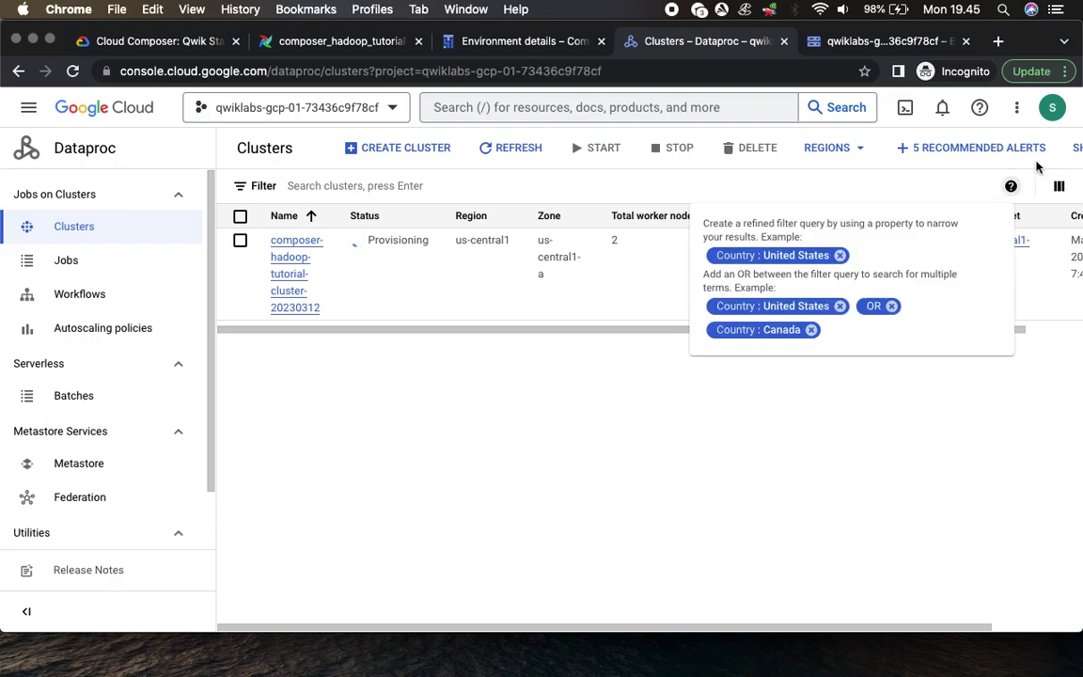
{"action": "left_click", "coordinate": [508, 150]}
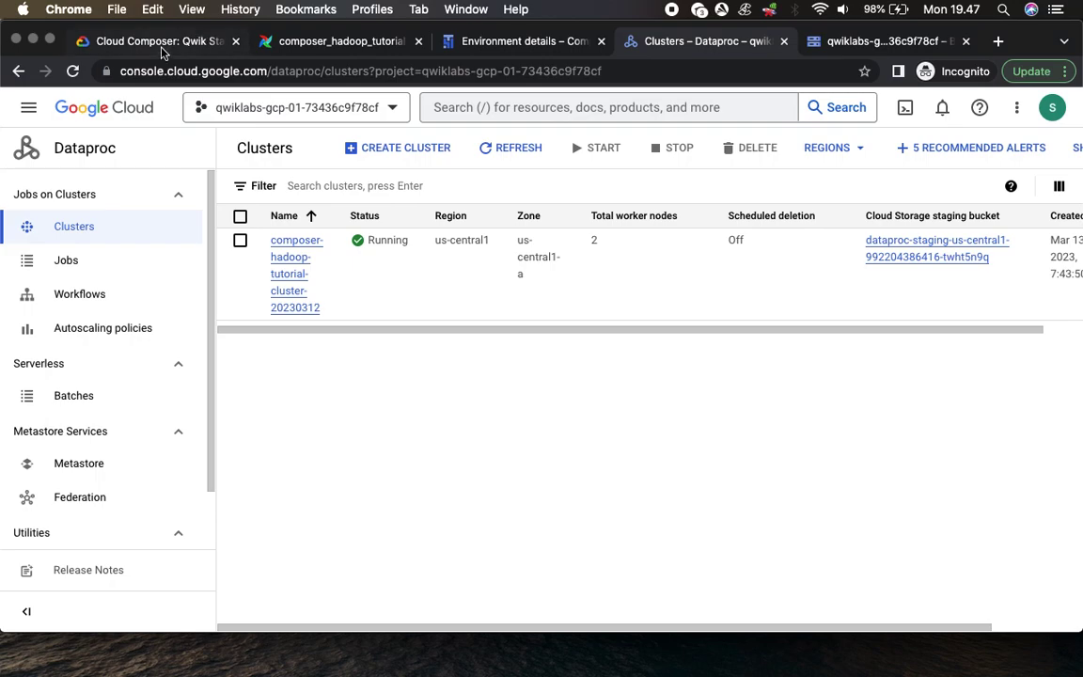
Step: Following the lab's refresh instruction, refresh the composer_hadoop_tutorial graph in Airflow and inspect the create_dataproc_cluster and run_dataproc_hadoop statuses
{"action": "left_click", "coordinate": [145, 41]}
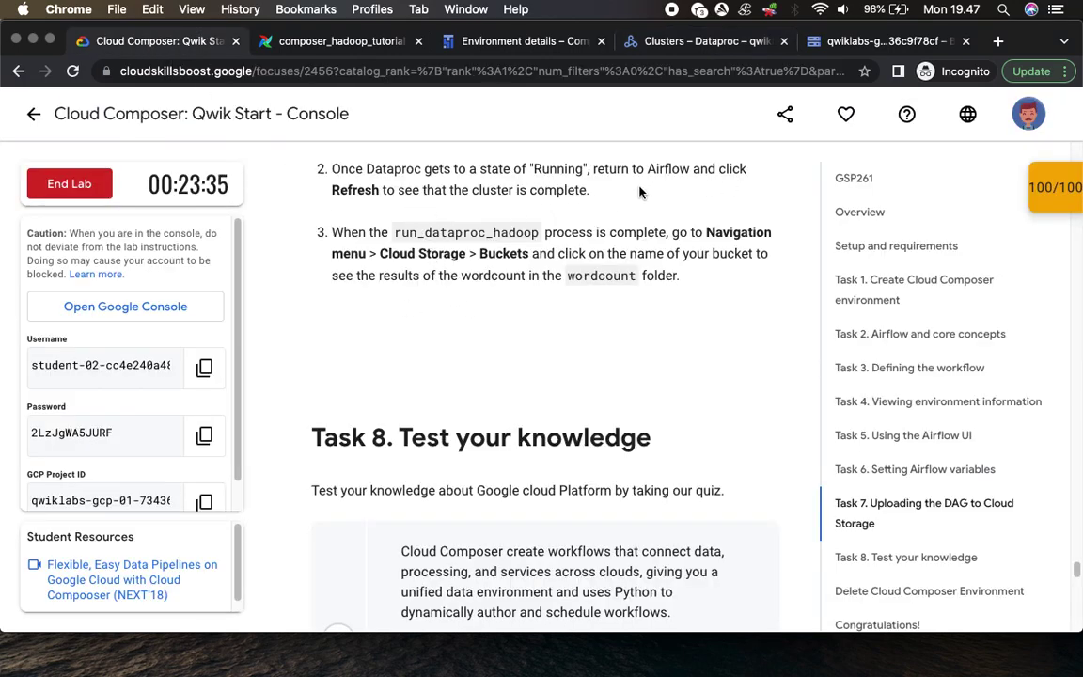
{"action": "left_click_drag", "start_coordinate": [629, 170], "coordinate": [658, 192]}
{"action": "left_click", "coordinate": [347, 43]}
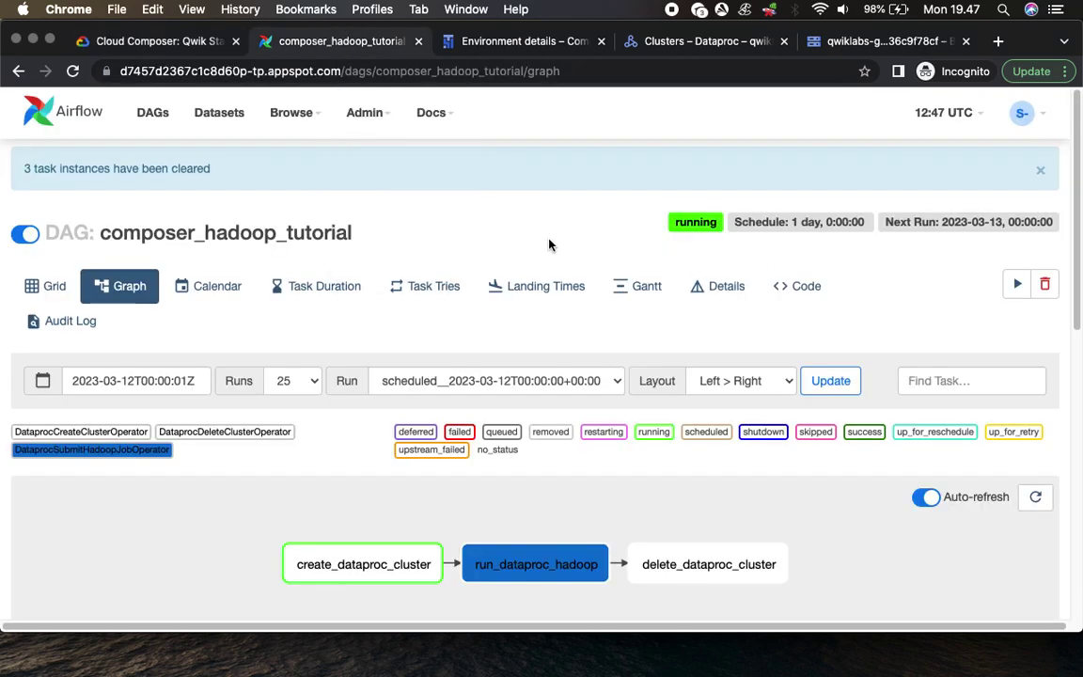
{"action": "left_click", "coordinate": [1034, 497]}
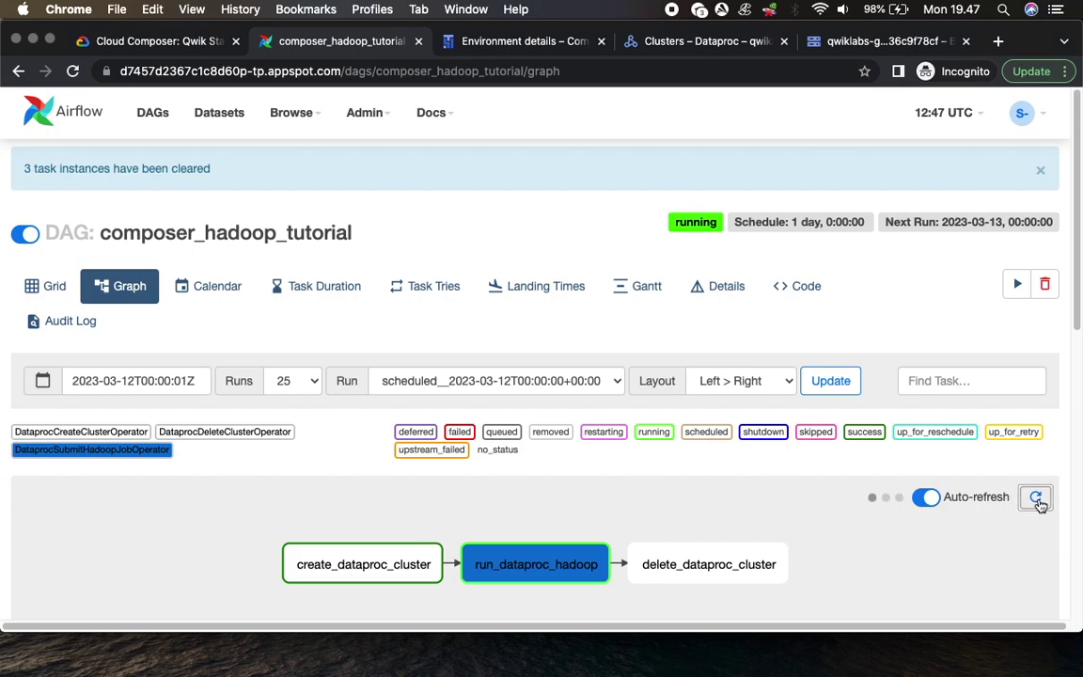
{"action": "mouse_move", "coordinate": [384, 570]}
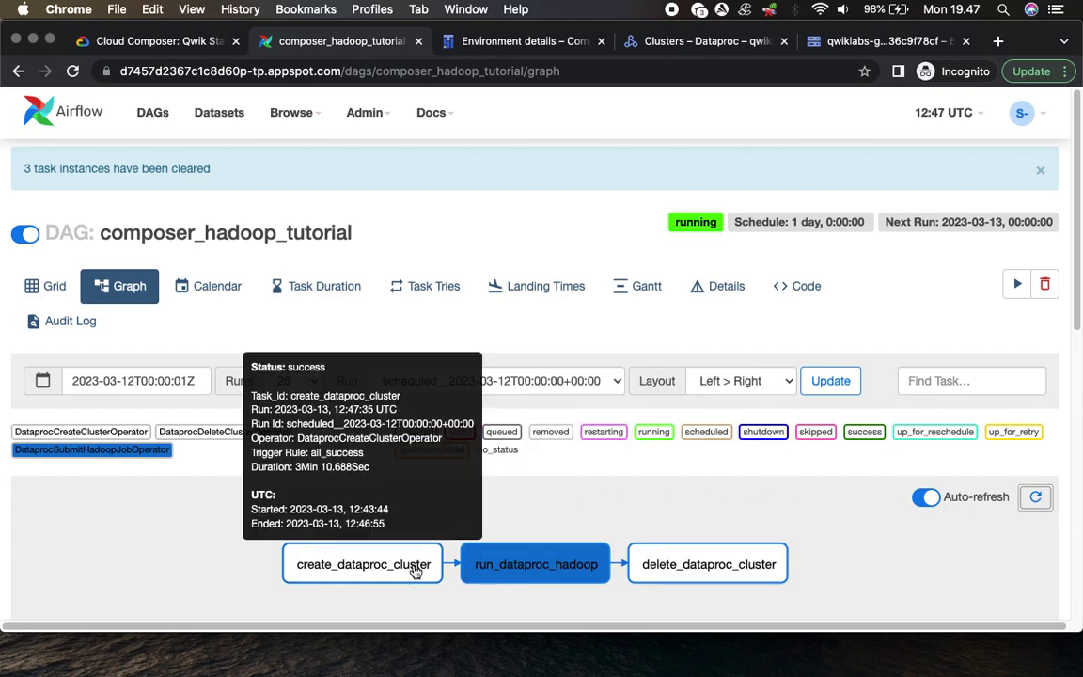
{"action": "mouse_move", "coordinate": [485, 564]}
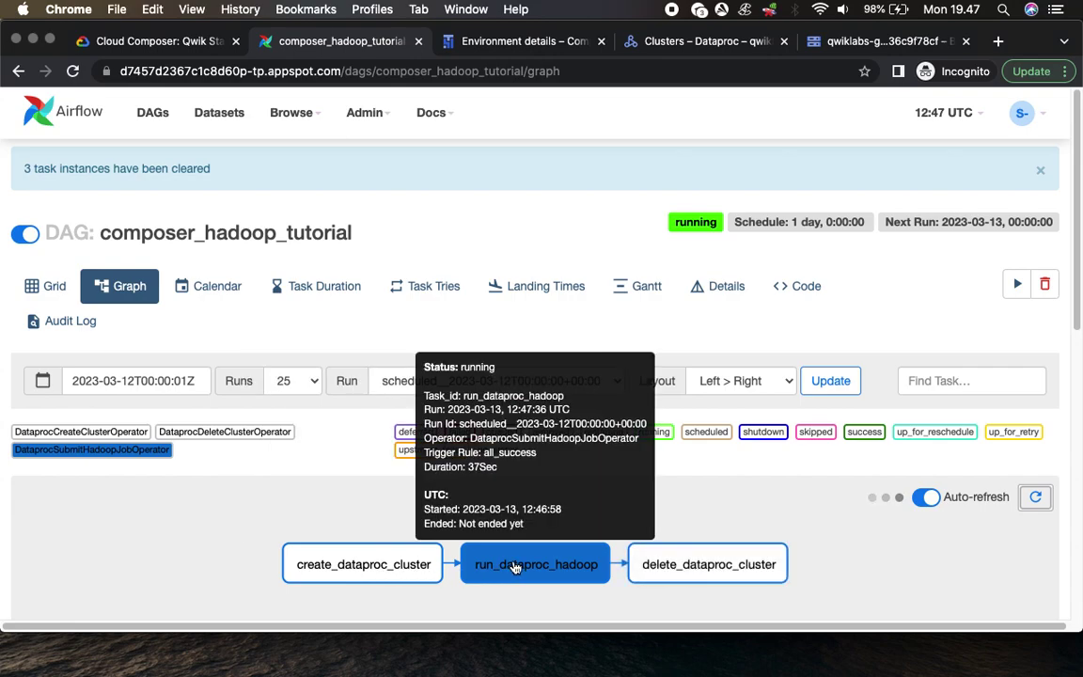
Step: Consult the lab's wordcount results step and open the Cloud Storage Buckets page in a separate browser tab
{"action": "left_click", "coordinate": [122, 42]}
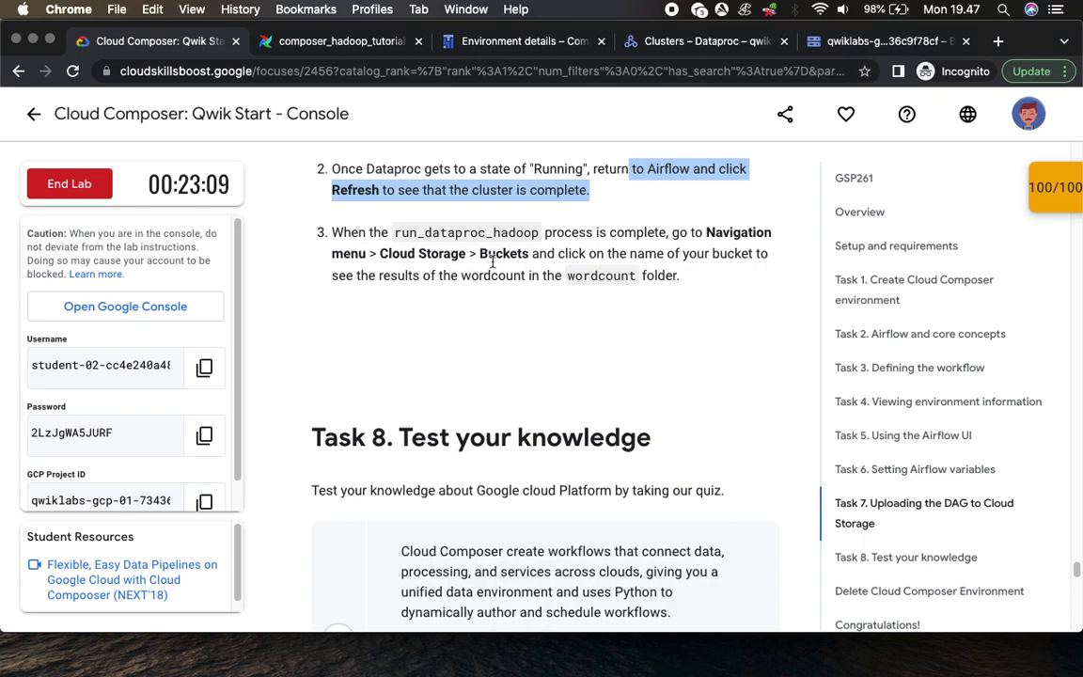
{"action": "left_click", "coordinate": [684, 42]}
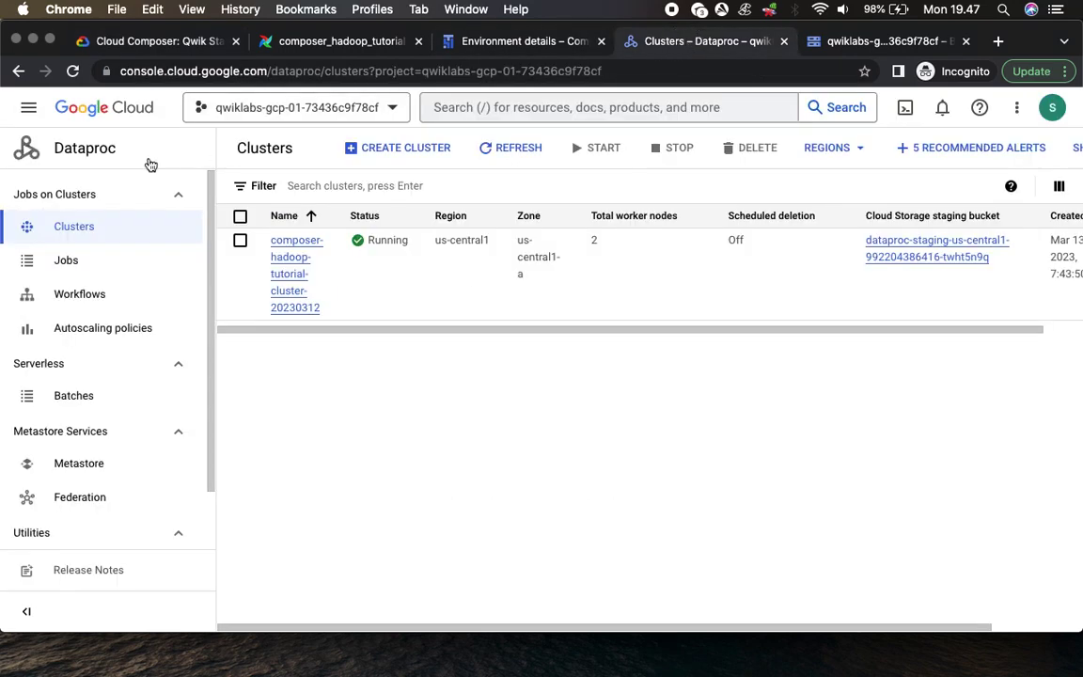
{"action": "left_click", "coordinate": [29, 111]}
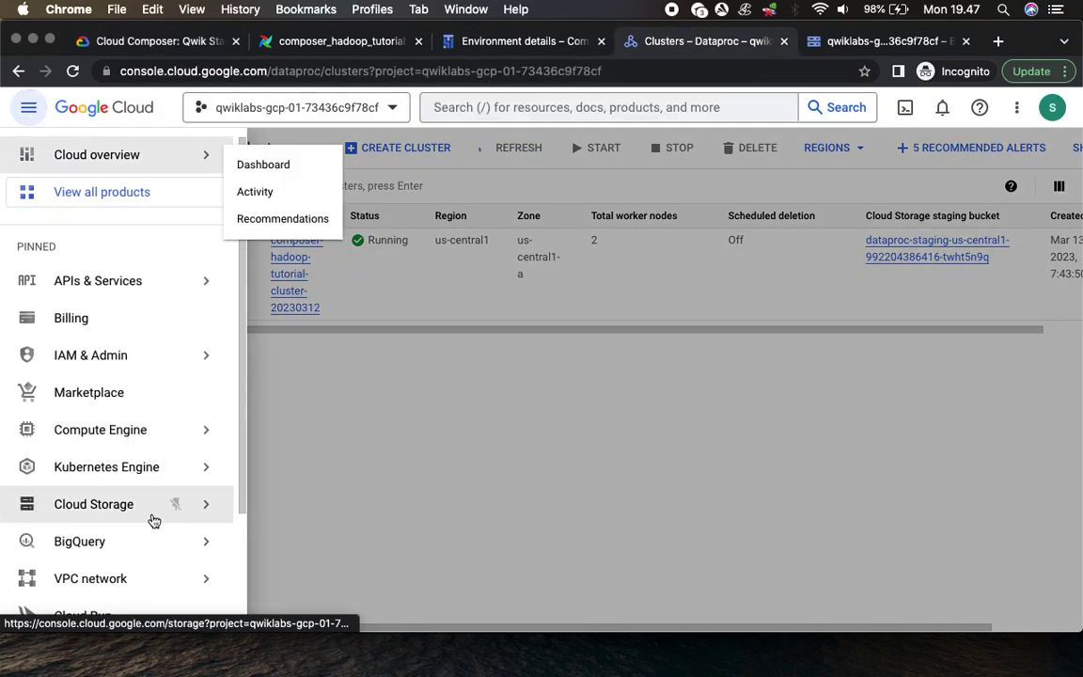
{"action": "mouse_move", "coordinate": [153, 520]}
{"action": "right_click", "coordinate": [257, 515]}
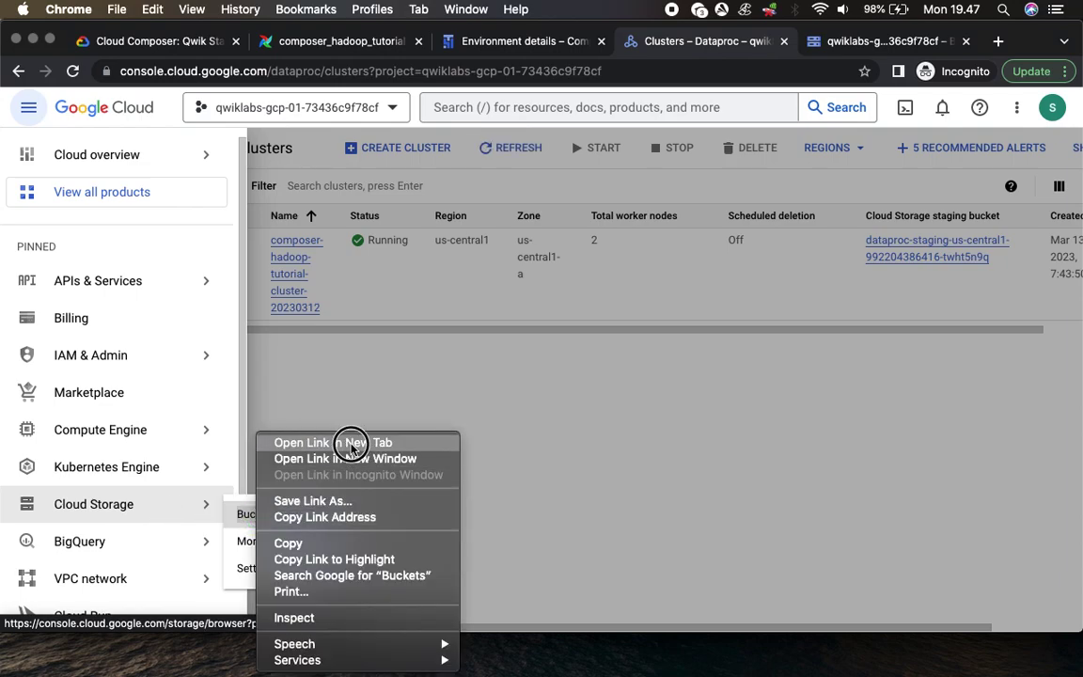
{"action": "left_click", "coordinate": [351, 449]}
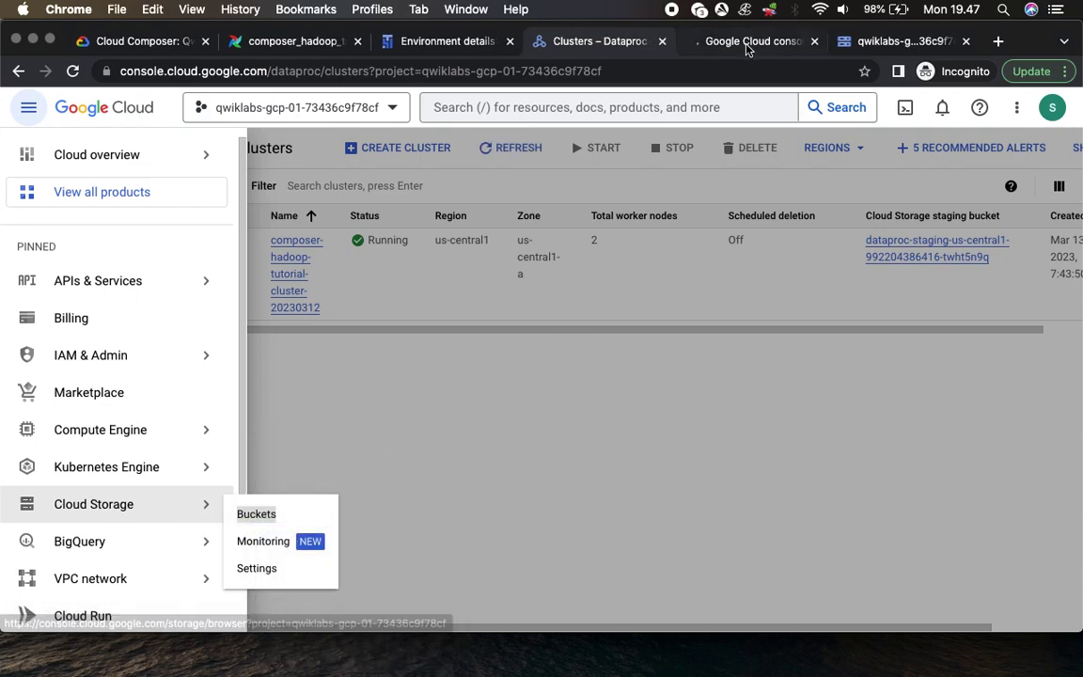
{"action": "left_click", "coordinate": [747, 43]}
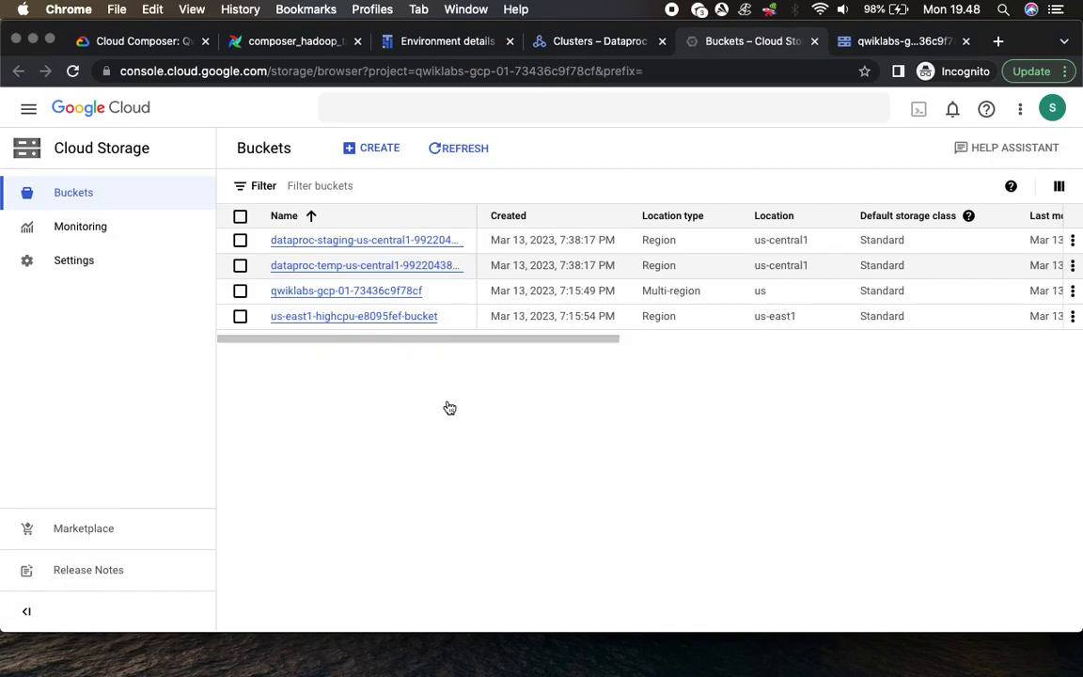
Step: Monitor the run_dataproc_hadoop and delete_dataproc_cluster statuses in the composer_hadoop_tutorial graph in Airflow, and recheck the lab's wordcount results step
{"action": "left_click", "coordinate": [297, 43]}
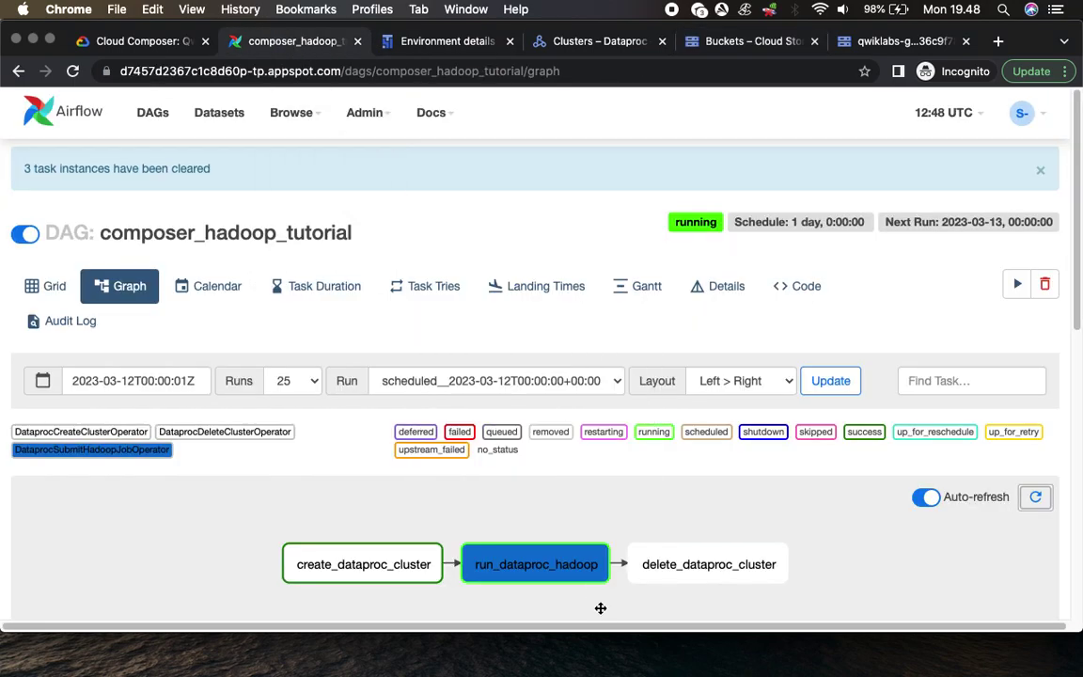
{"action": "mouse_move", "coordinate": [584, 577]}
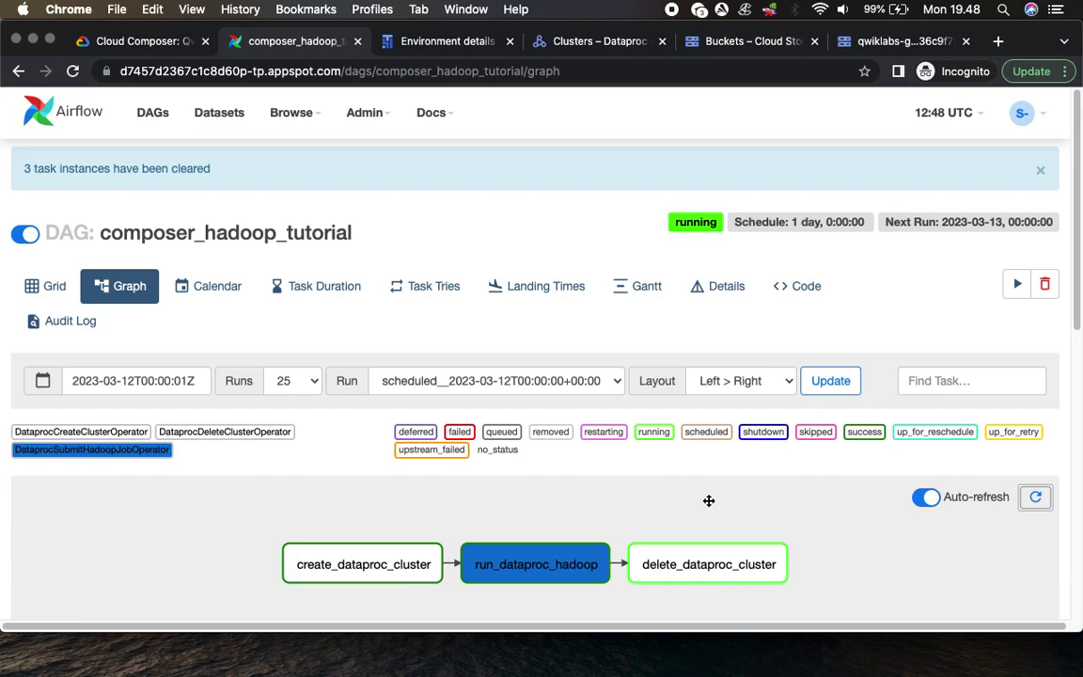
{"action": "mouse_move", "coordinate": [557, 566]}
{"action": "left_click", "coordinate": [113, 42]}
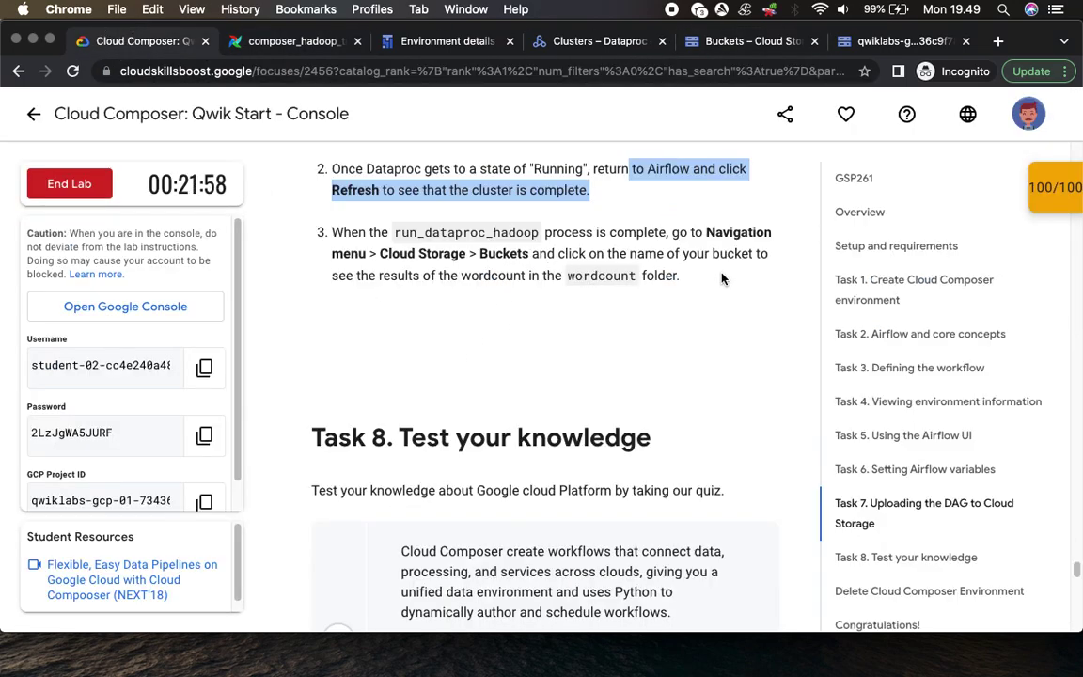
{"action": "left_click", "coordinate": [705, 43]}
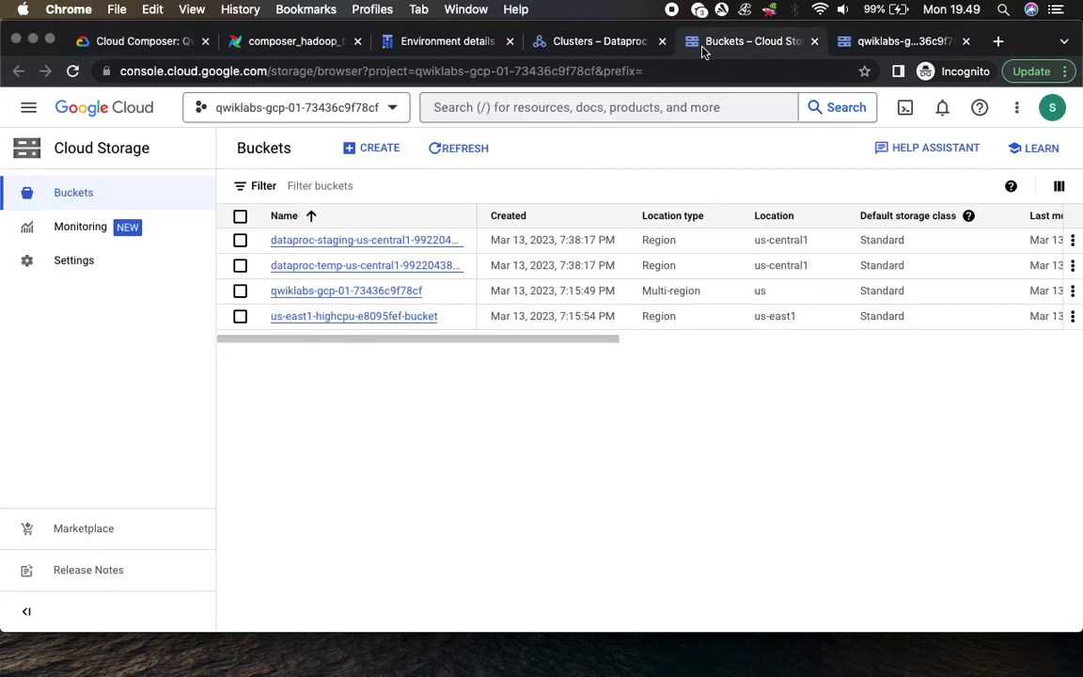
{"action": "left_click", "coordinate": [369, 295]}
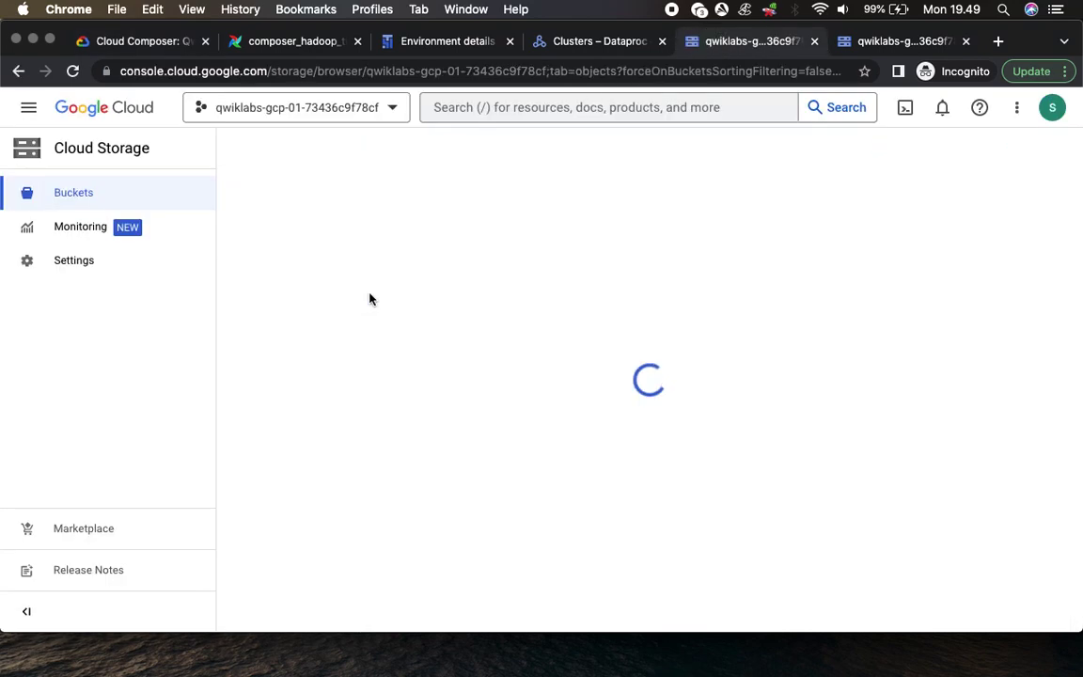
{"action": "left_click", "coordinate": [317, 466]}
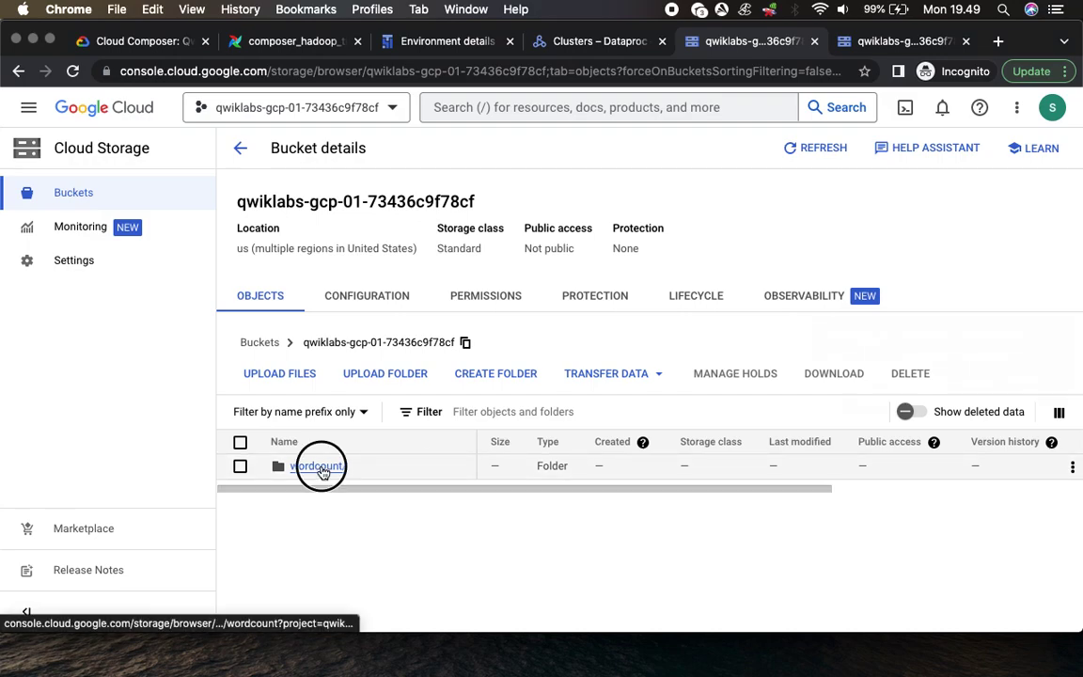
{"action": "left_click", "coordinate": [358, 467]}
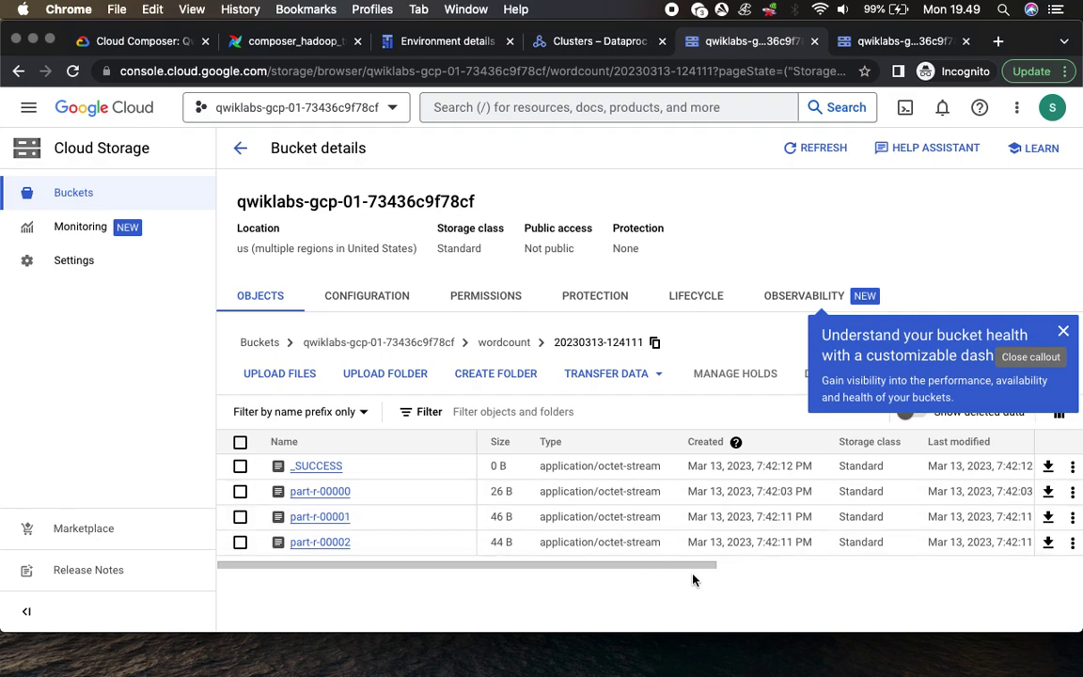
{"action": "left_click", "coordinate": [321, 491]}
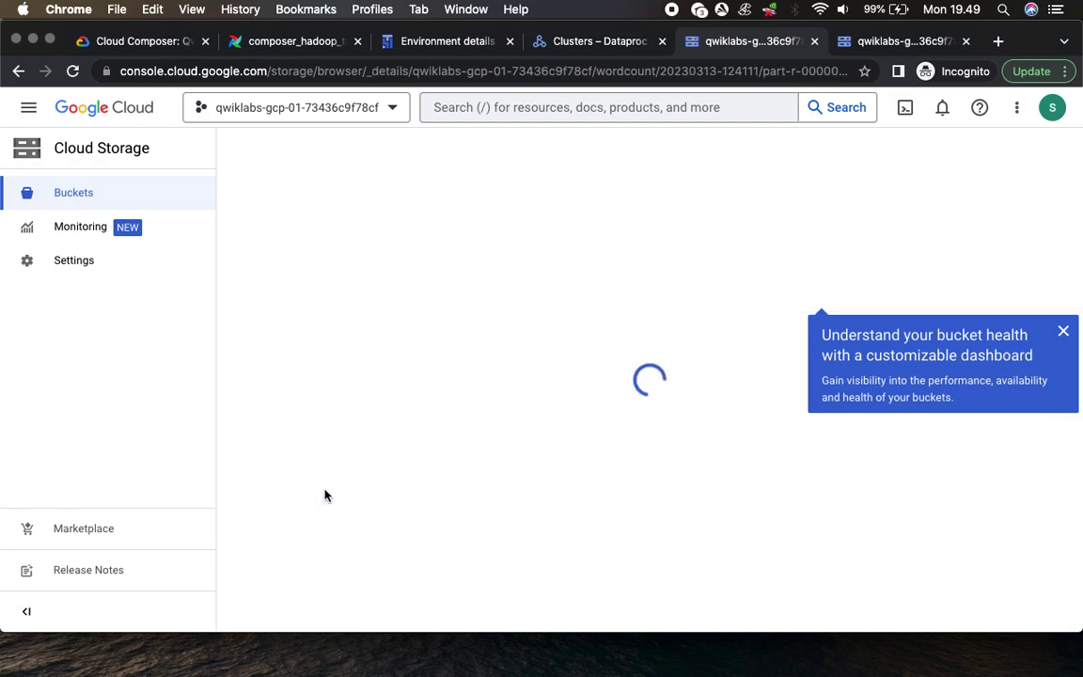
{"action": "scroll", "coordinate": [759, 423], "scroll_direction": "down", "scroll_amount": 2}
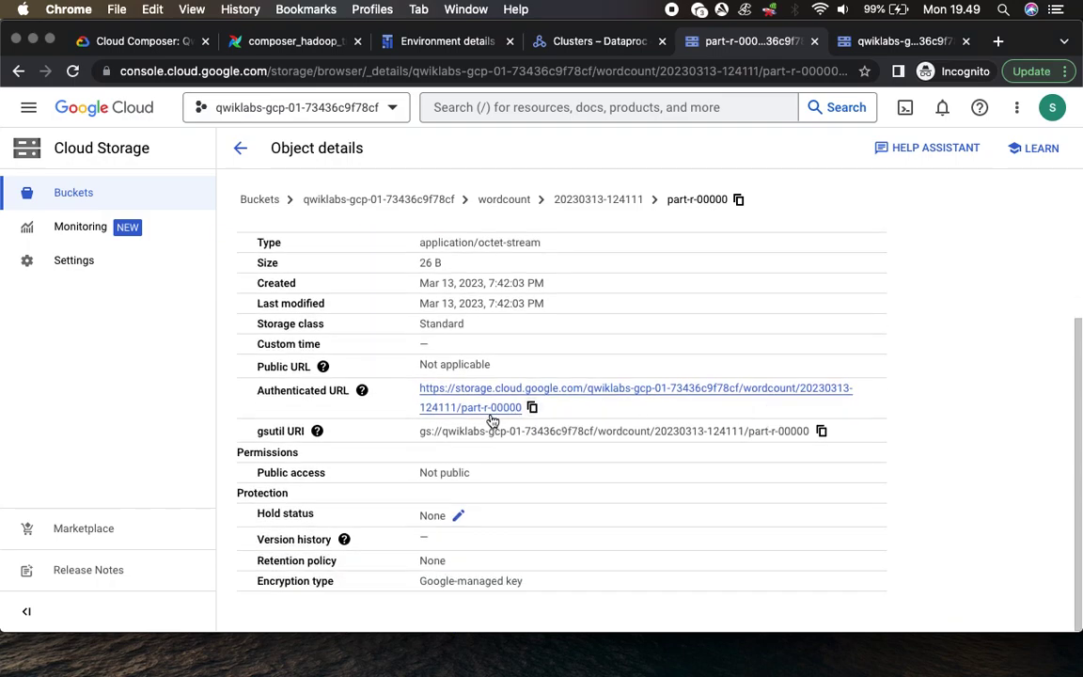
Step: Try to open the part-r-00000 object's gsutil URI in a new browser tab, and close that tab
{"action": "left_click", "coordinate": [822, 432]}
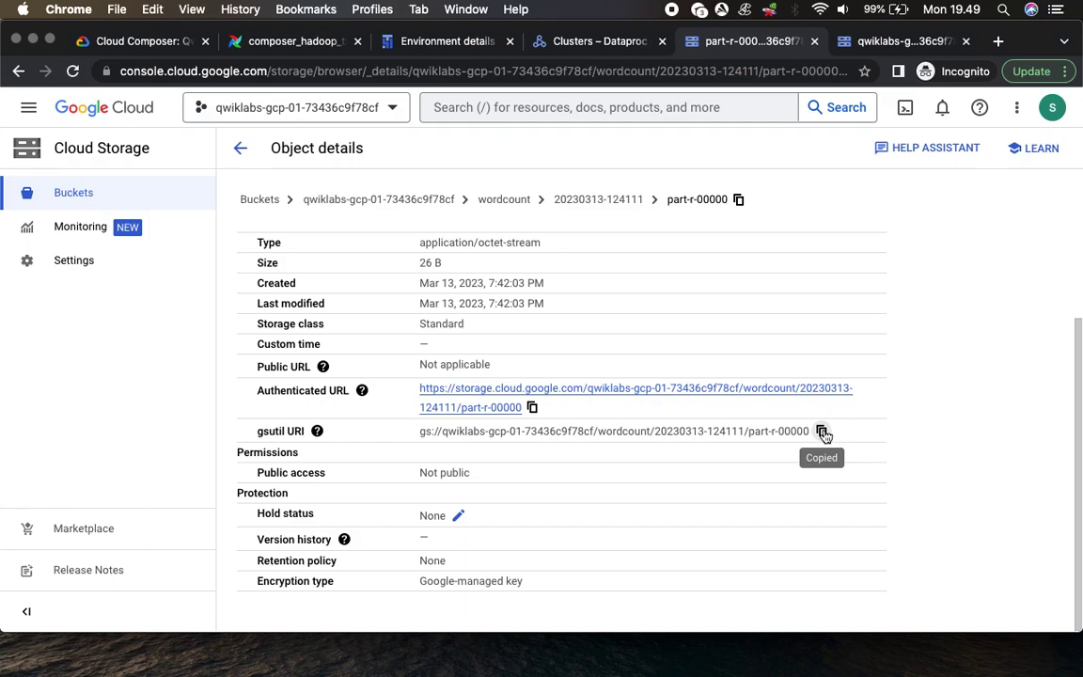
{"action": "left_click", "coordinate": [998, 41]}
{"action": "key", "text": "super+v"}
{"action": "key", "text": "Return"}
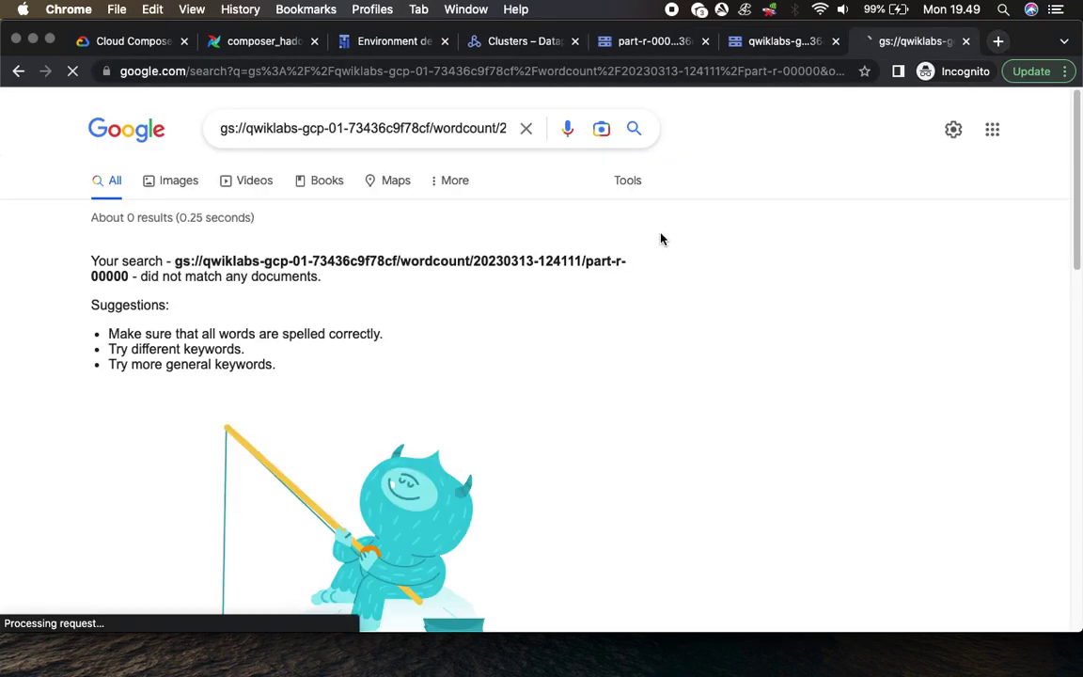
{"action": "left_click", "coordinate": [965, 42]}
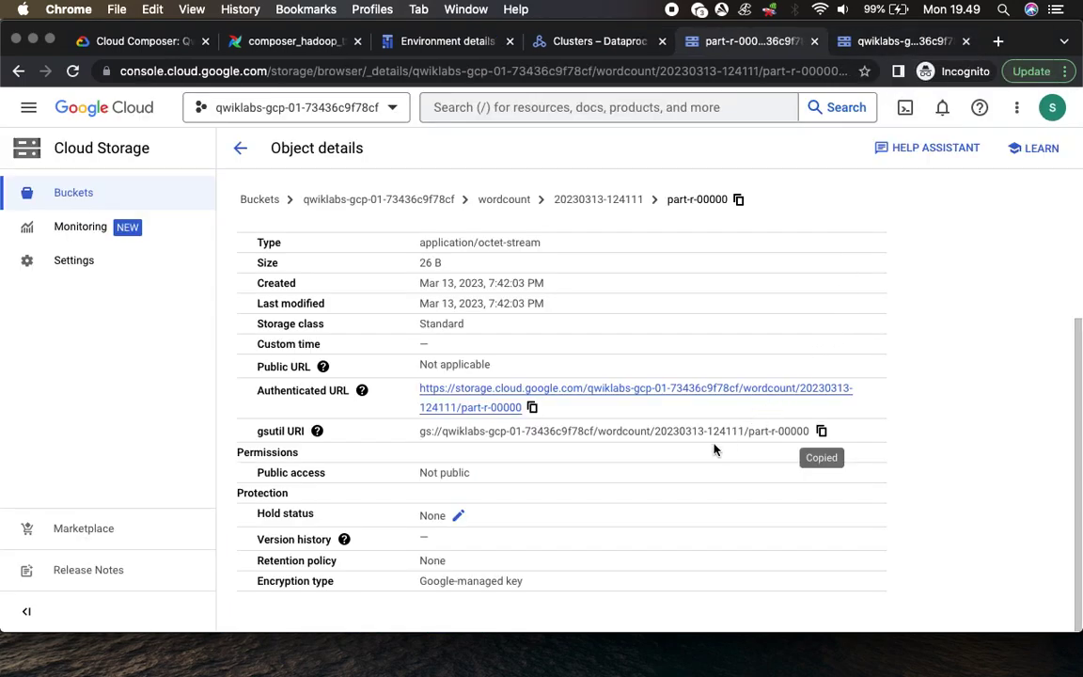
Step: Download the part-r-00000 wordcount result through its authenticated URL
{"action": "left_click", "coordinate": [503, 389]}
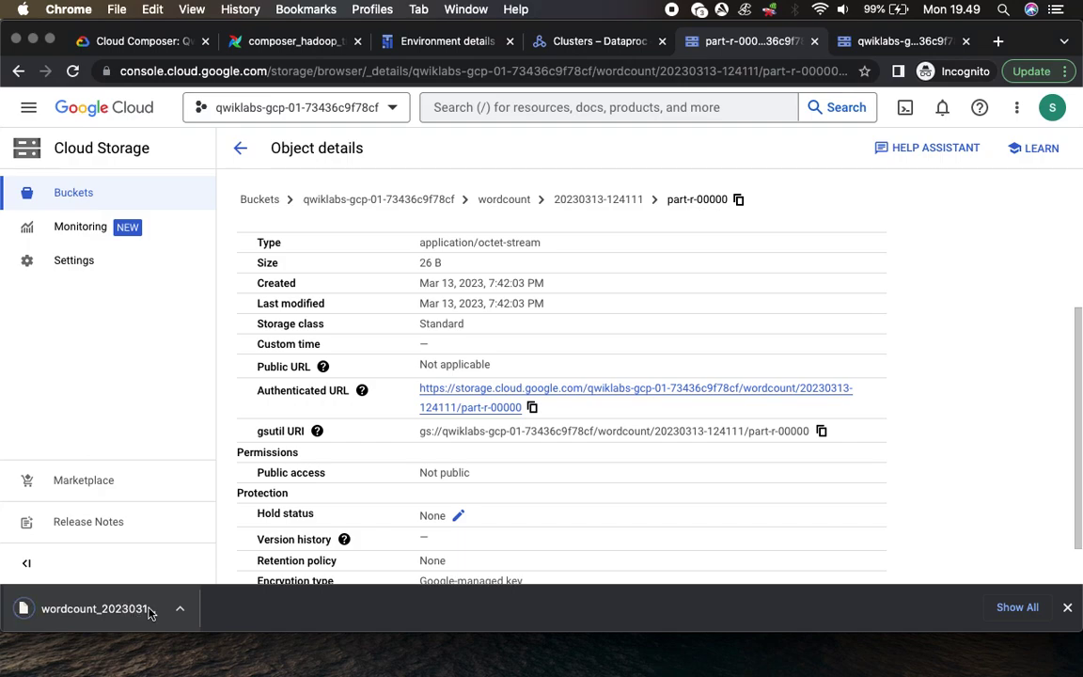
{"action": "scroll", "coordinate": [543, 492], "scroll_direction": "down", "scroll_amount": 1}
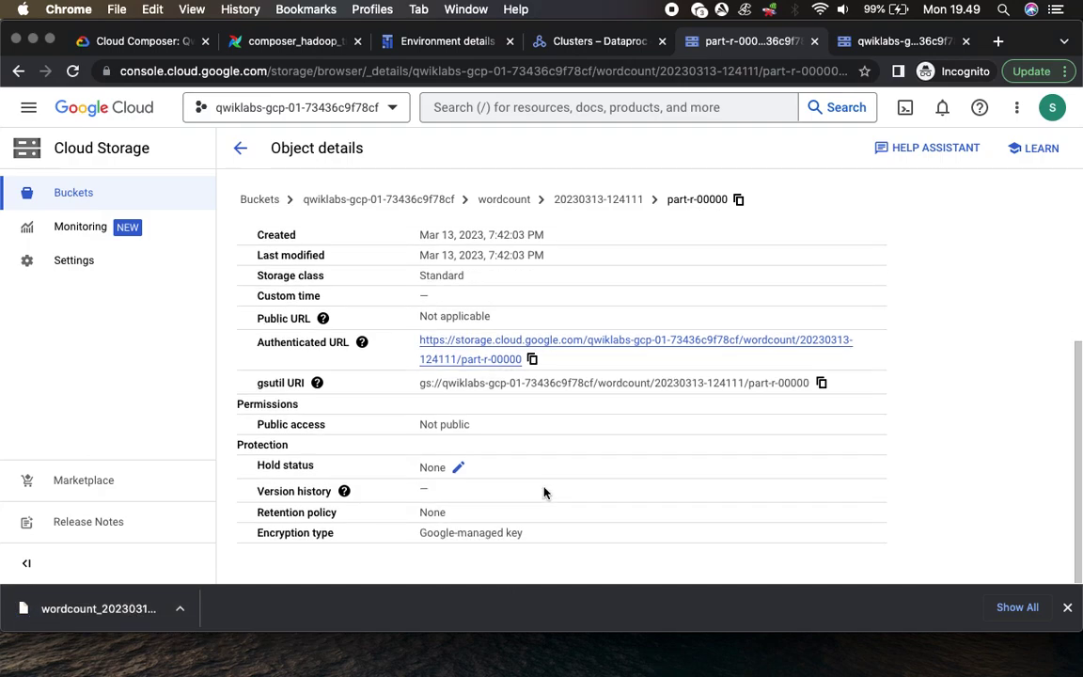
{"action": "scroll", "coordinate": [544, 492], "scroll_direction": "up", "scroll_amount": 3}
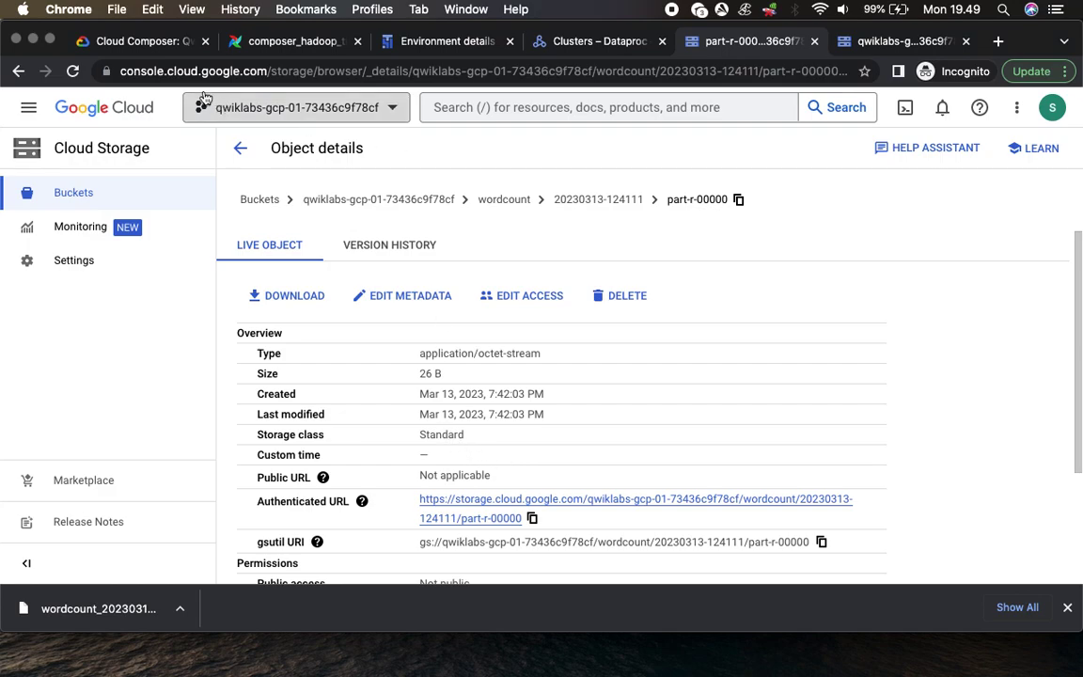
Step: Answer True to the Task 8 quiz statement about Cloud Composer workflows on the lab page
{"action": "key", "text": "super+1"}
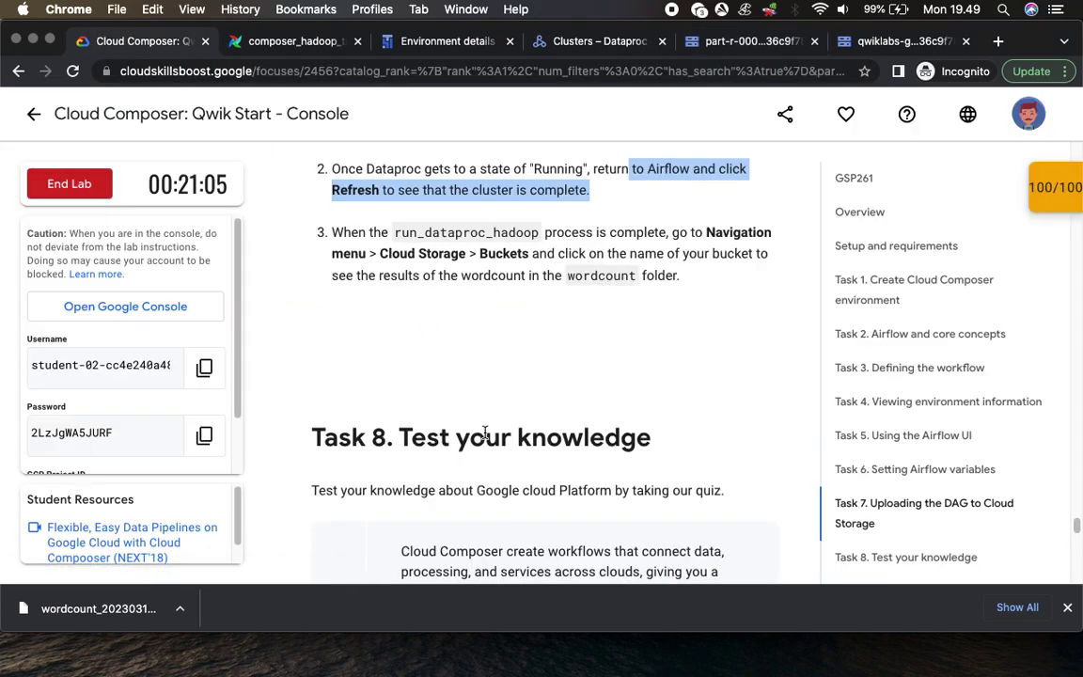
{"action": "scroll", "coordinate": [483, 434], "scroll_direction": "down", "scroll_amount": 4}
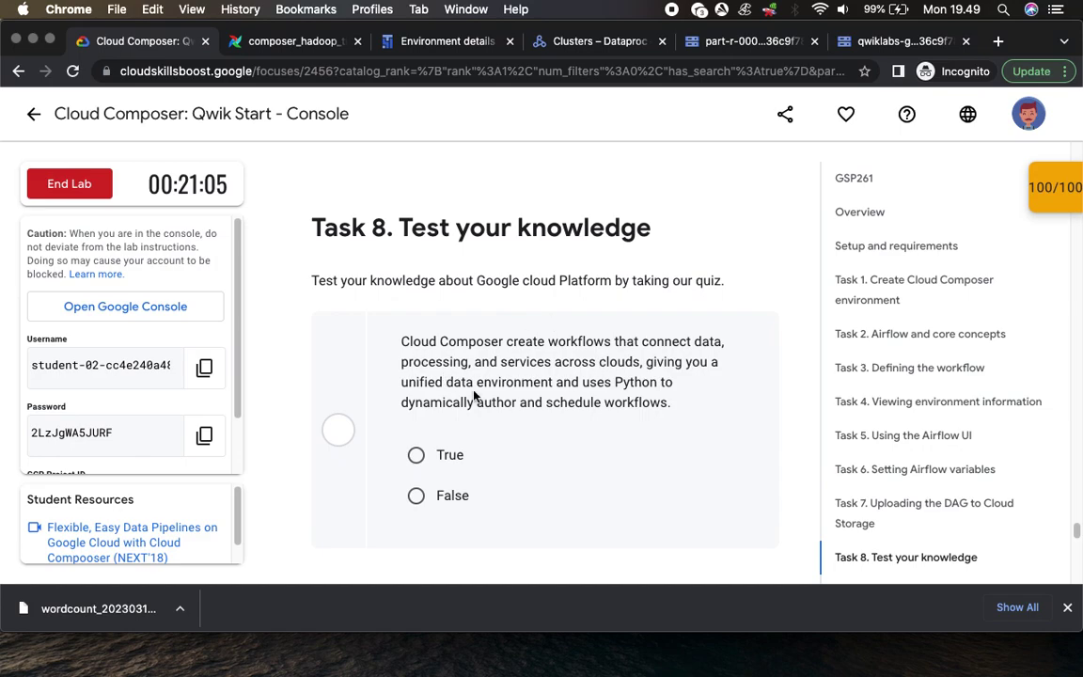
{"action": "left_click", "coordinate": [415, 454]}
Step: Read the lab's Delete Cloud Composer Environment instructions, return to Composer's Environments list and shrink the Cloud Shell terminal
{"action": "scroll", "coordinate": [532, 406], "scroll_direction": "down", "scroll_amount": 5}
{"action": "scroll", "coordinate": [404, 450], "scroll_direction": "down", "scroll_amount": 5}
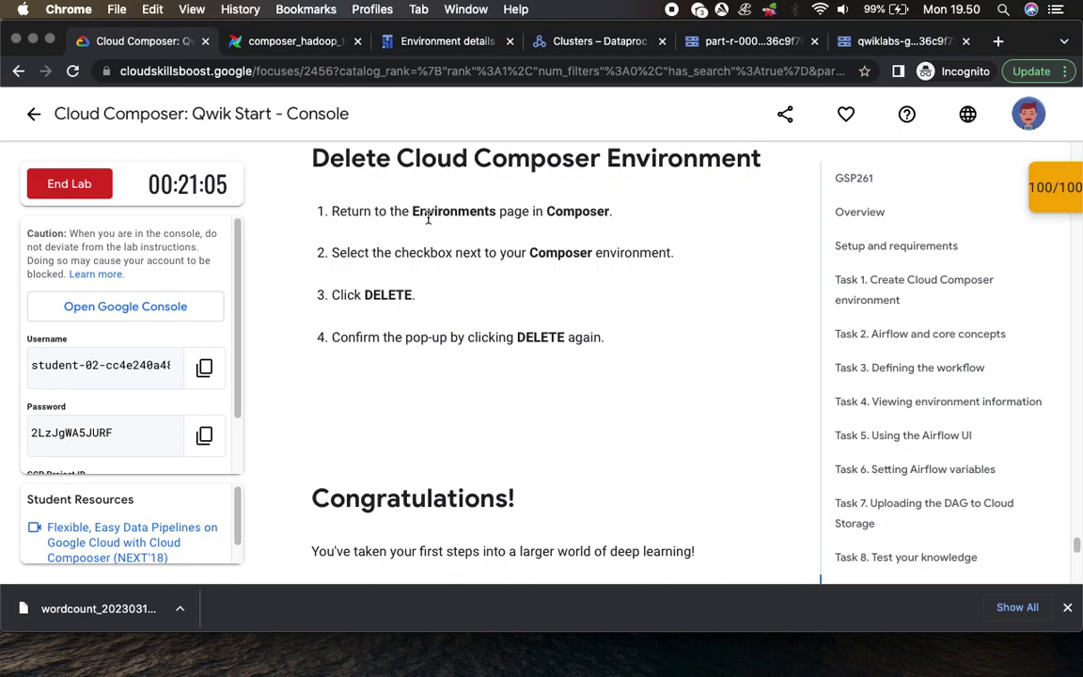
{"action": "left_click_drag", "start_coordinate": [428, 216], "coordinate": [617, 217]}
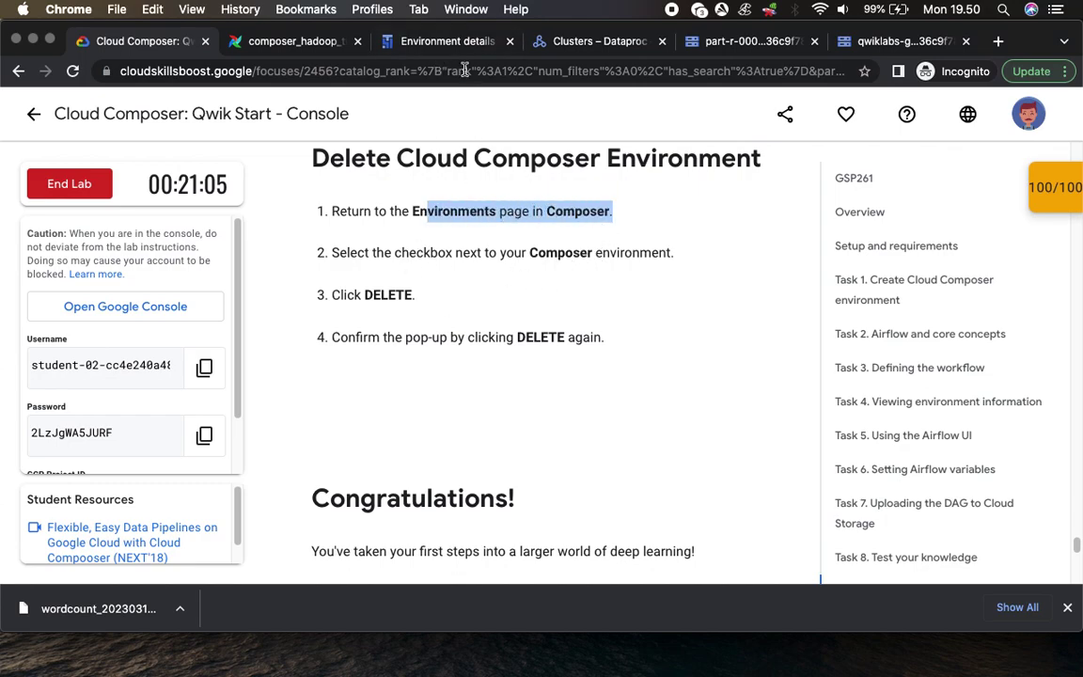
{"action": "left_click", "coordinate": [452, 42]}
{"action": "left_click", "coordinate": [620, 221]}
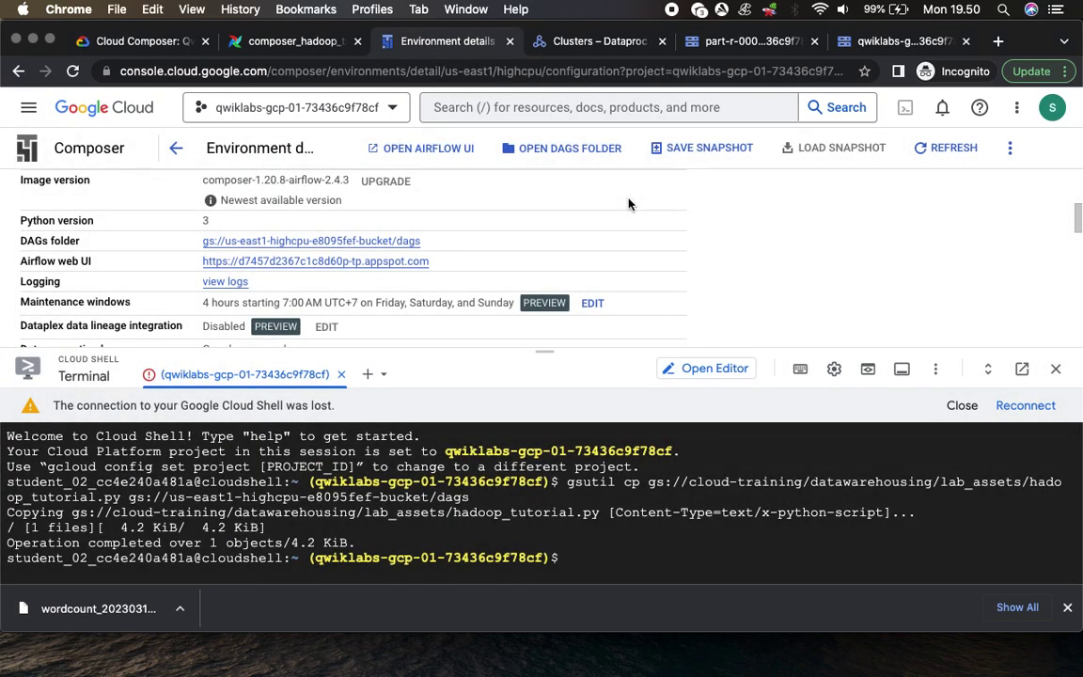
{"action": "left_click_drag", "start_coordinate": [553, 358], "coordinate": [582, 425]}
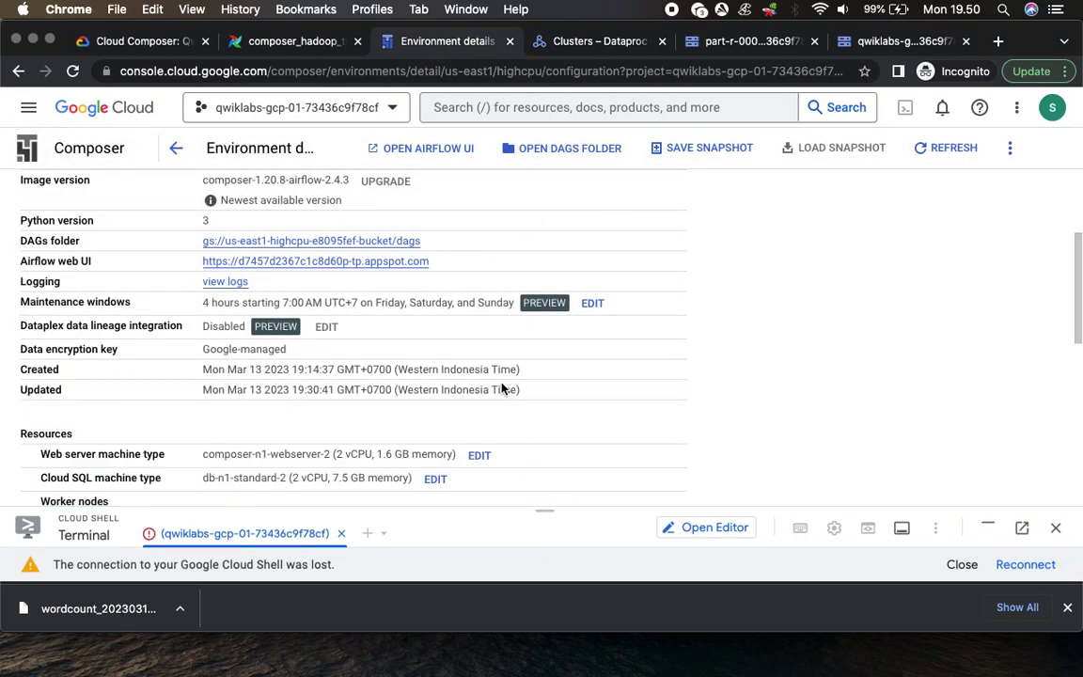
{"action": "left_click", "coordinate": [177, 152]}
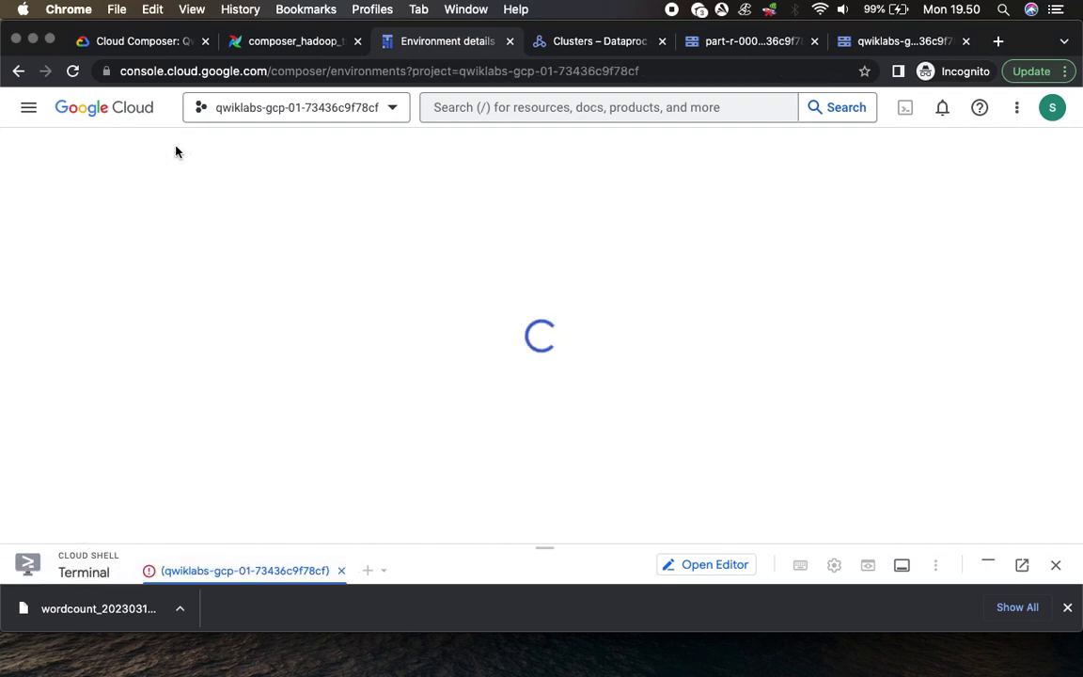
Step: Delete the highcpu Composer environment and confirm the deletion
{"action": "left_click", "coordinate": [24, 241]}
{"action": "left_click", "coordinate": [451, 148]}
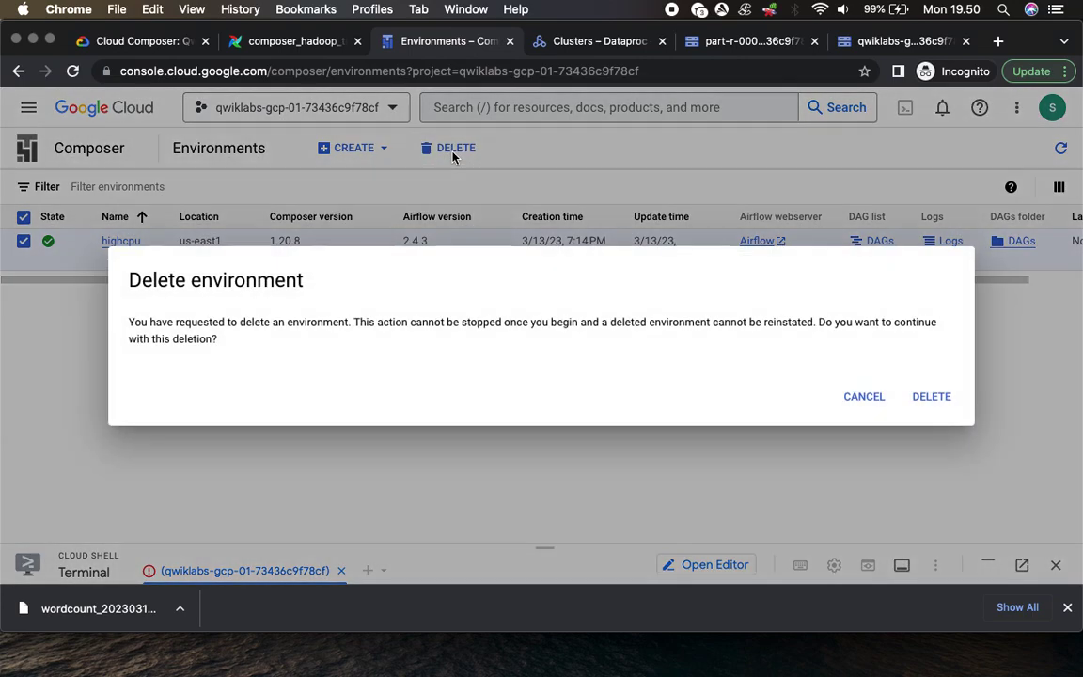
{"action": "left_click", "coordinate": [928, 398]}
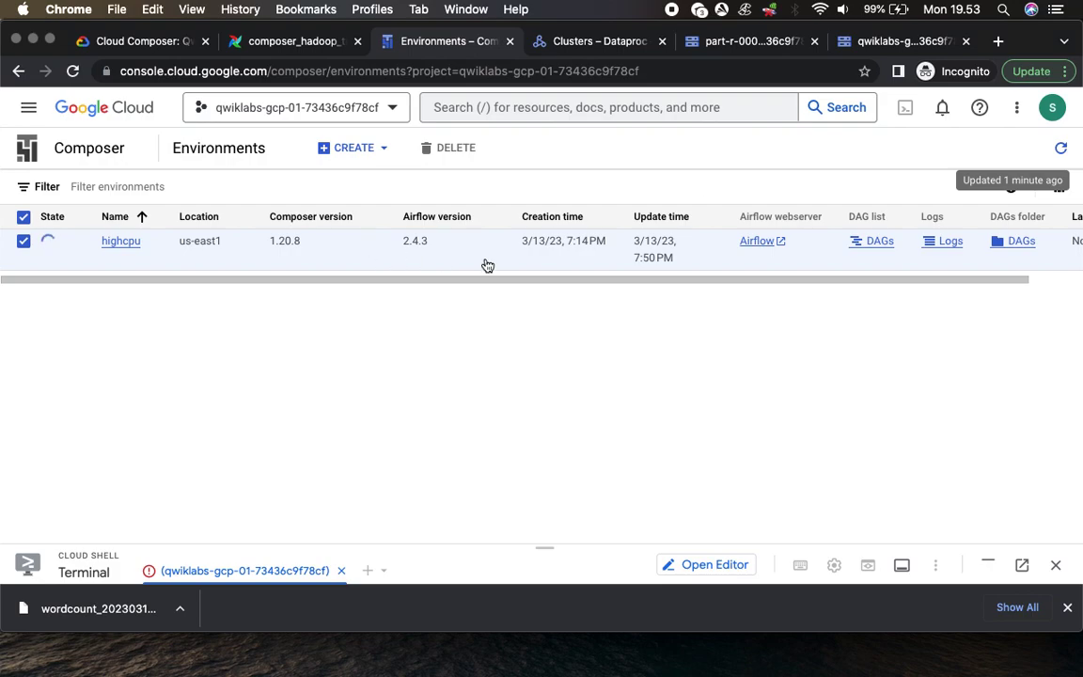
Step: Read the lab's closing Congratulations and Next steps sections, and end the lab with a submitted five-star satisfaction rating
{"action": "left_click", "coordinate": [137, 41]}
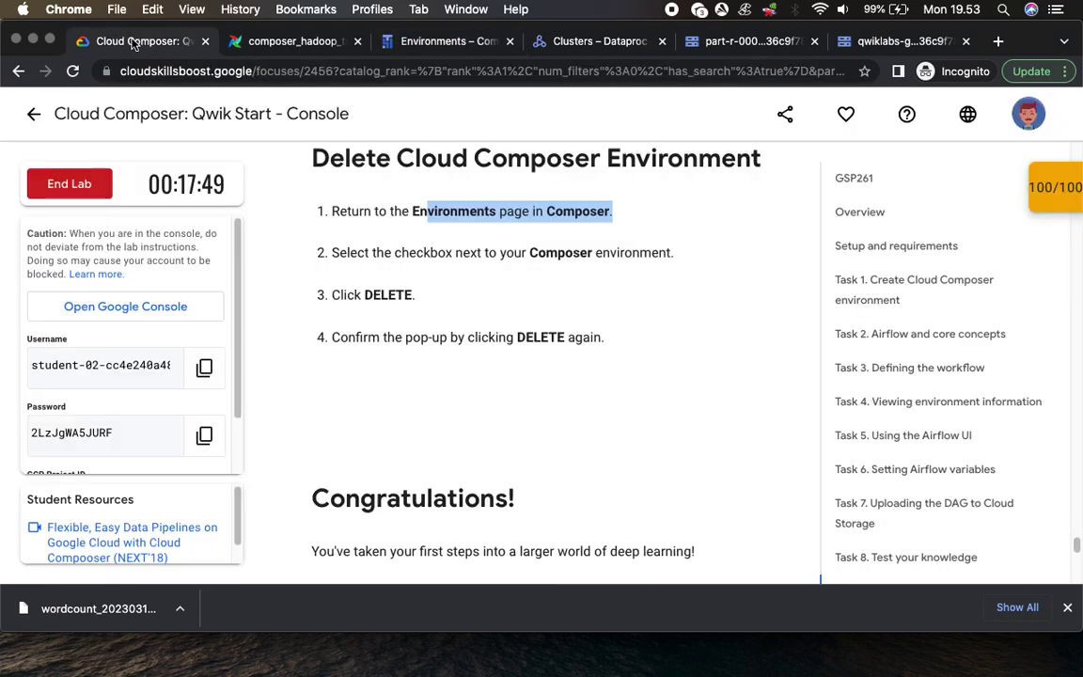
{"action": "scroll", "coordinate": [444, 341], "scroll_direction": "down", "scroll_amount": 3}
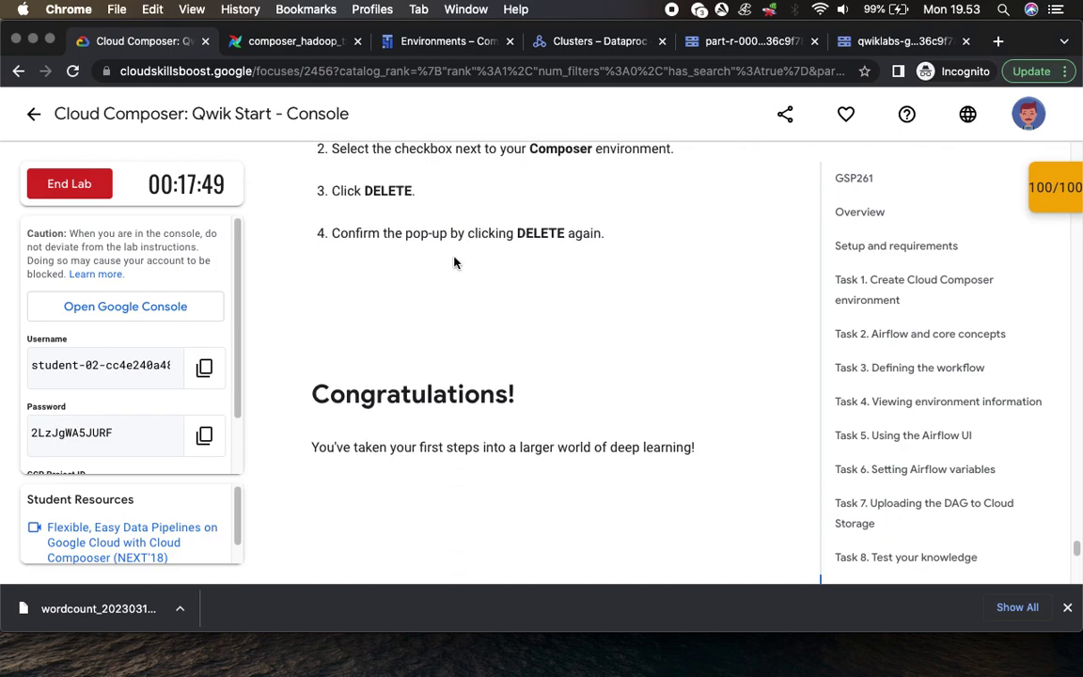
{"action": "scroll", "coordinate": [484, 327], "scroll_direction": "down", "scroll_amount": 3}
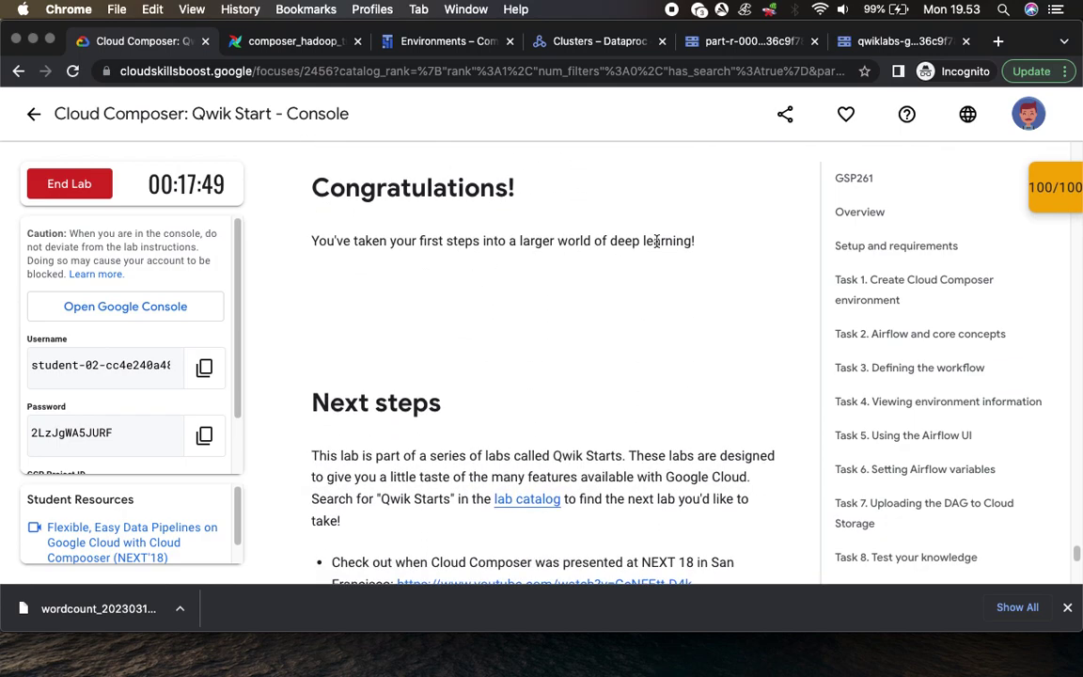
{"action": "scroll", "coordinate": [496, 271], "scroll_direction": "down", "scroll_amount": 4}
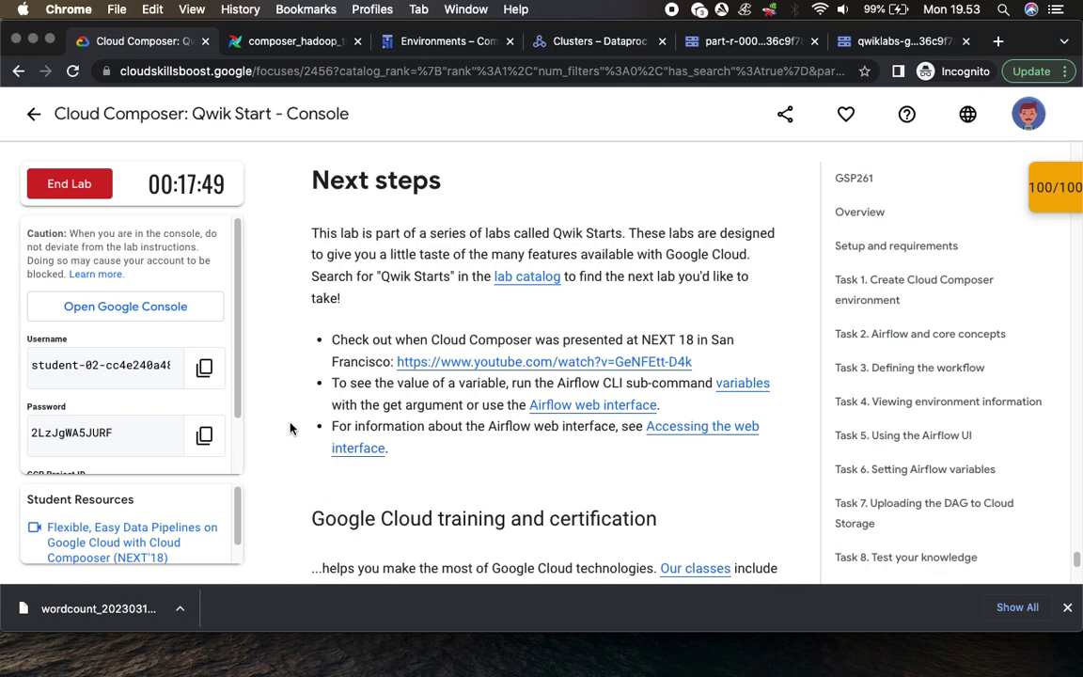
{"action": "scroll", "coordinate": [290, 429], "scroll_direction": "down", "scroll_amount": 10}
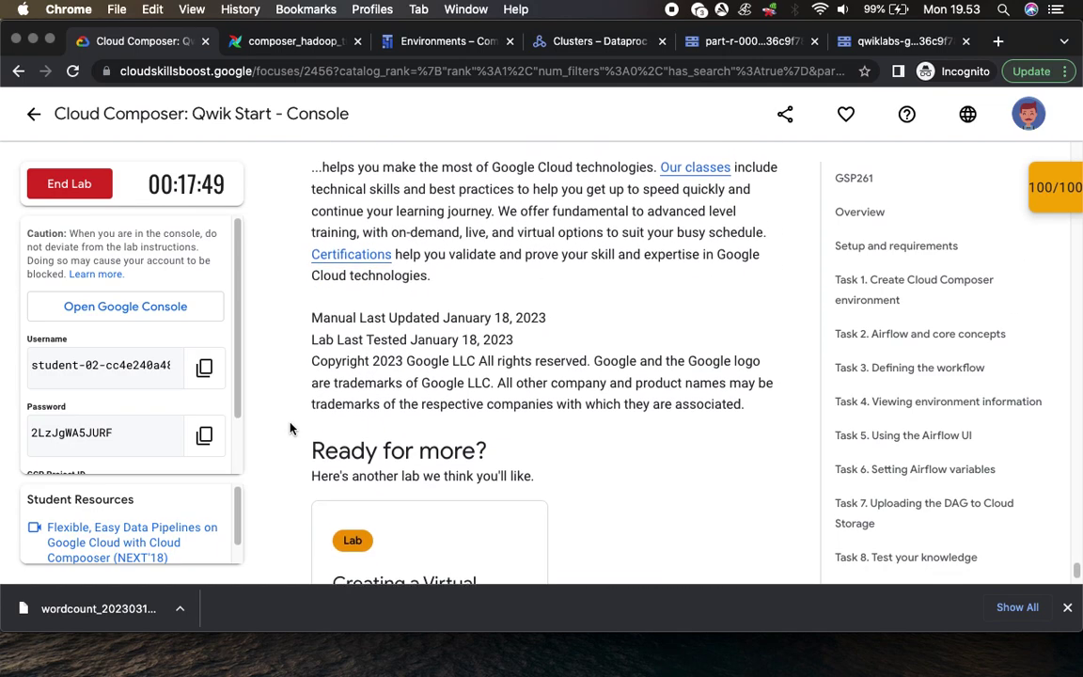
{"action": "scroll", "coordinate": [545, 338], "scroll_direction": "down", "scroll_amount": 2}
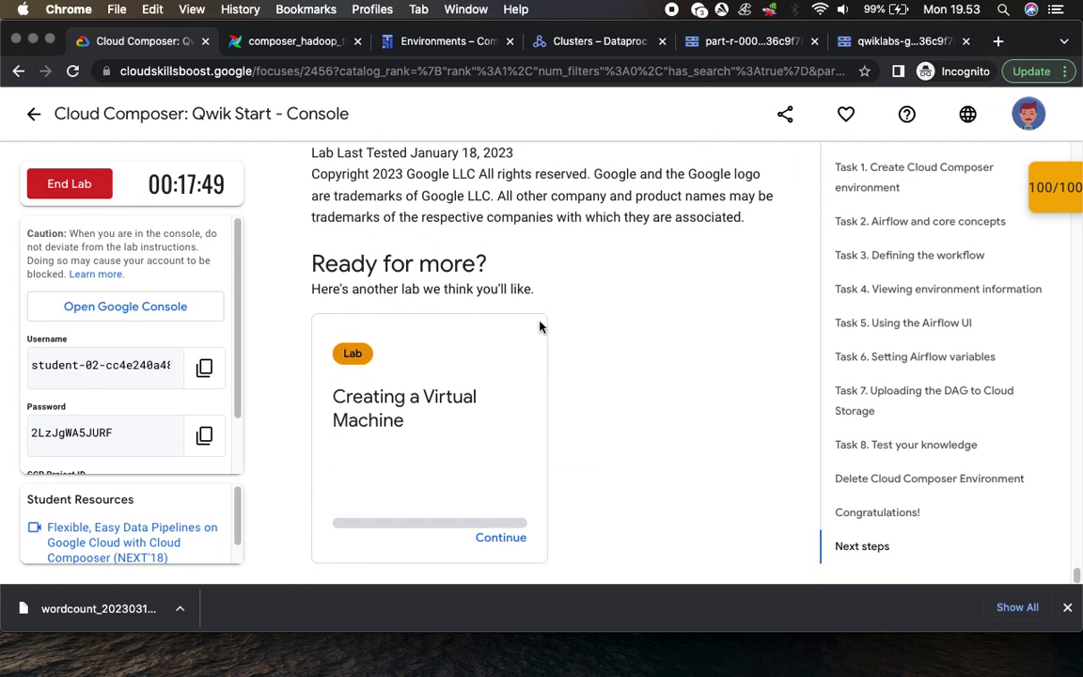
{"action": "left_click", "coordinate": [75, 183]}
{"action": "left_click", "coordinate": [709, 406]}
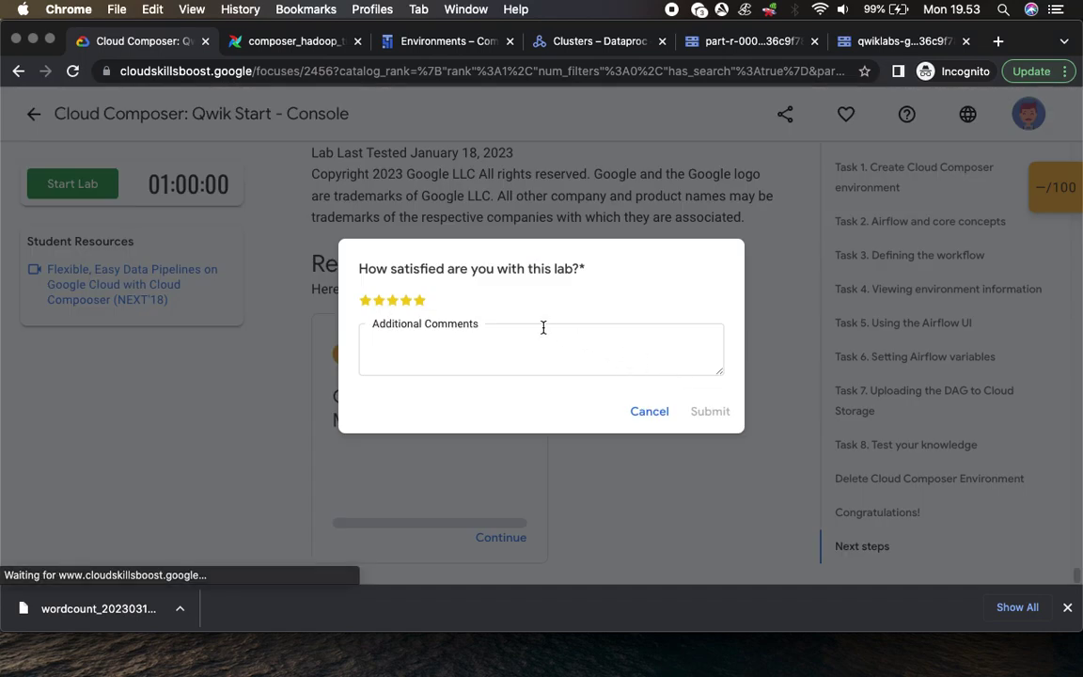
{"action": "left_click", "coordinate": [419, 300]}
{"action": "left_click", "coordinate": [703, 412]}
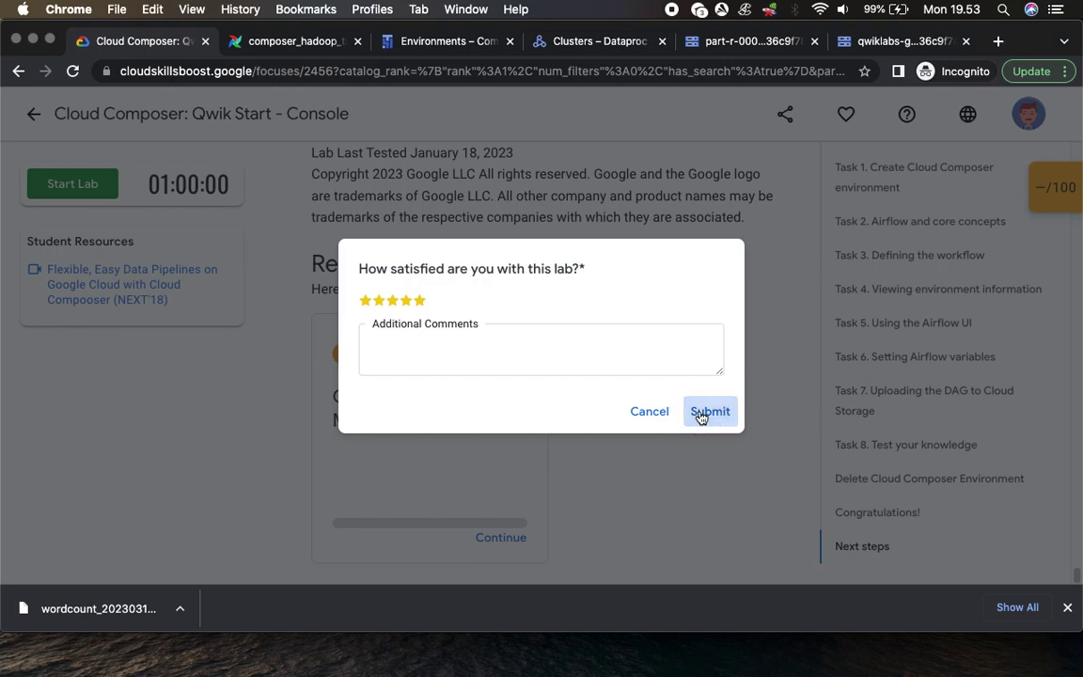